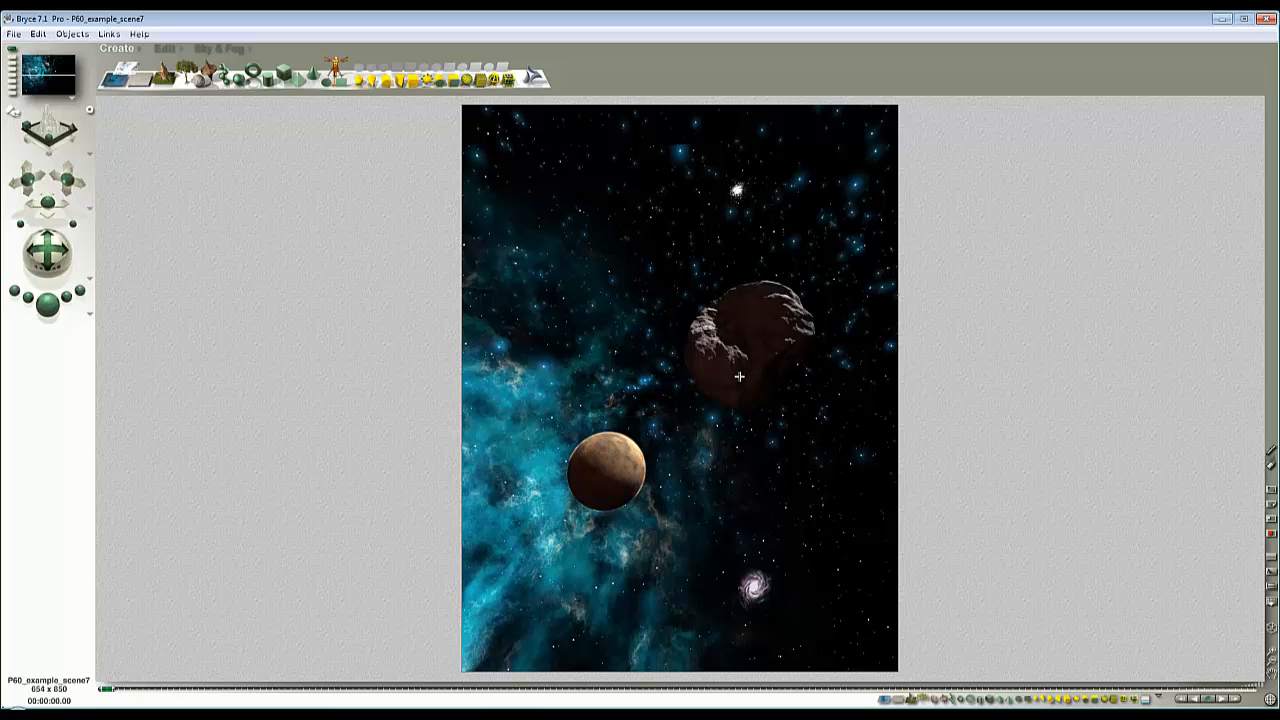
Step: Delete the planet, asteroid, picture planes, sphere and remaining plane from the scene, keeping the camera
{"action": "key", "text": "1"}
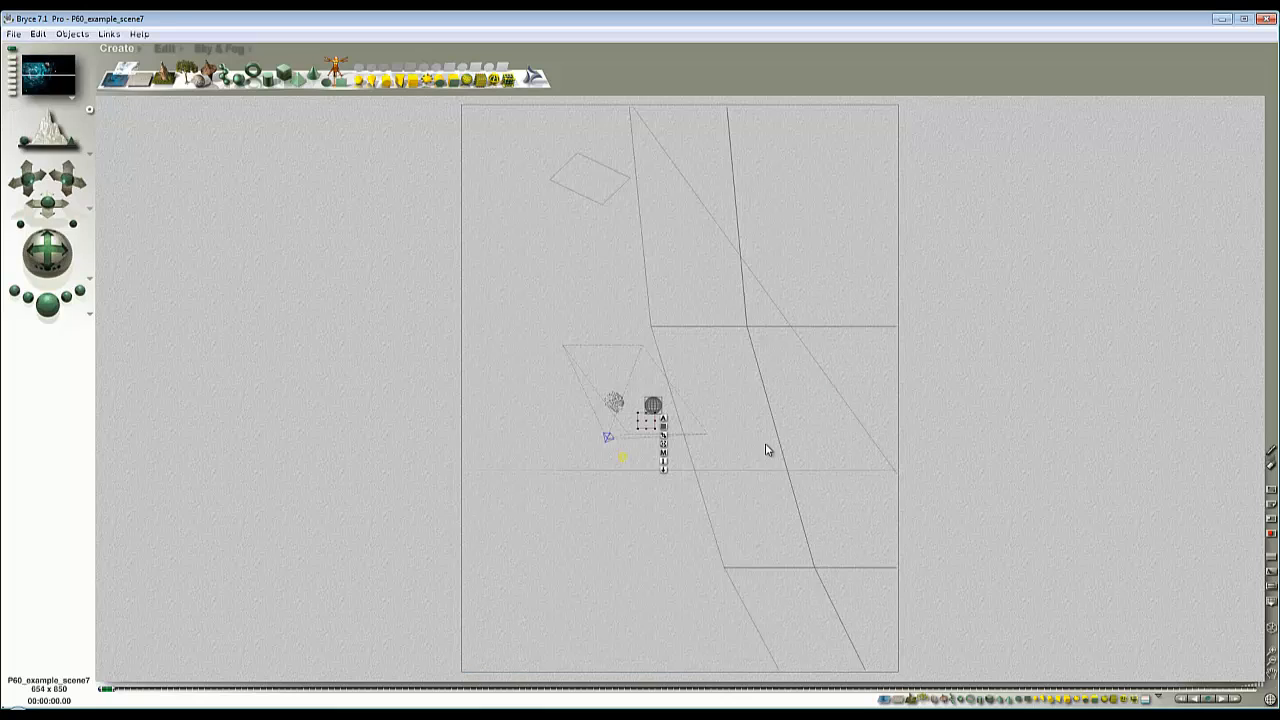
{"action": "left_click_drag", "start_coordinate": [881, 540], "coordinate": [740, 271]}
{"action": "key", "text": "Delete"}
{"action": "left_click_drag", "start_coordinate": [826, 454], "coordinate": [580, 109]}
{"action": "key", "text": "Delete"}
{"action": "left_click_drag", "start_coordinate": [713, 500], "coordinate": [560, 398]}
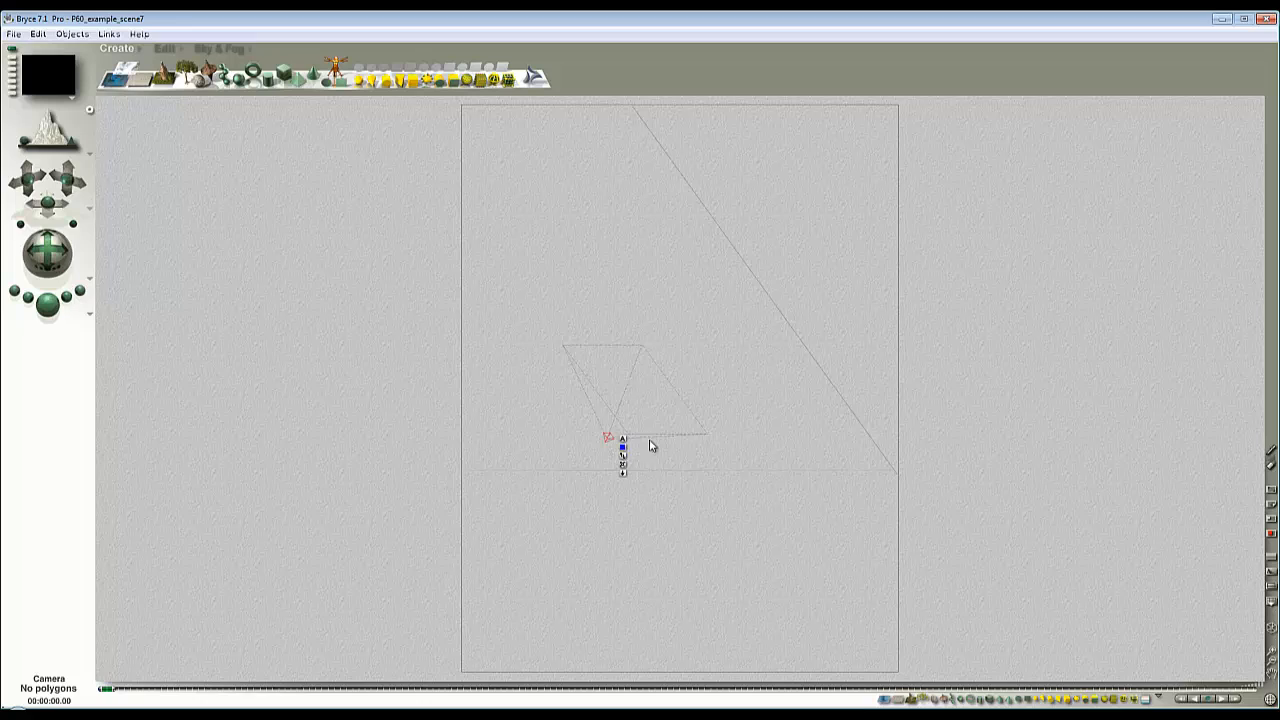
{"action": "left_click_drag", "start_coordinate": [800, 409], "coordinate": [713, 189]}
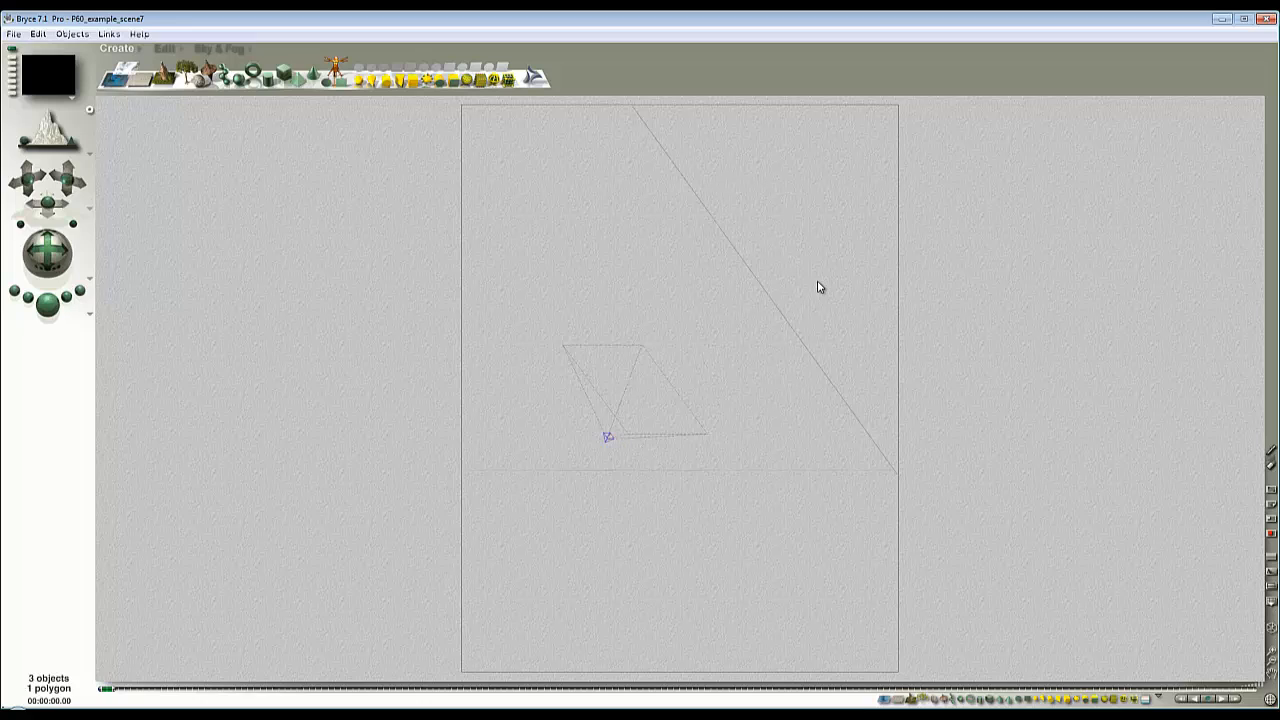
{"action": "key", "text": "1"}
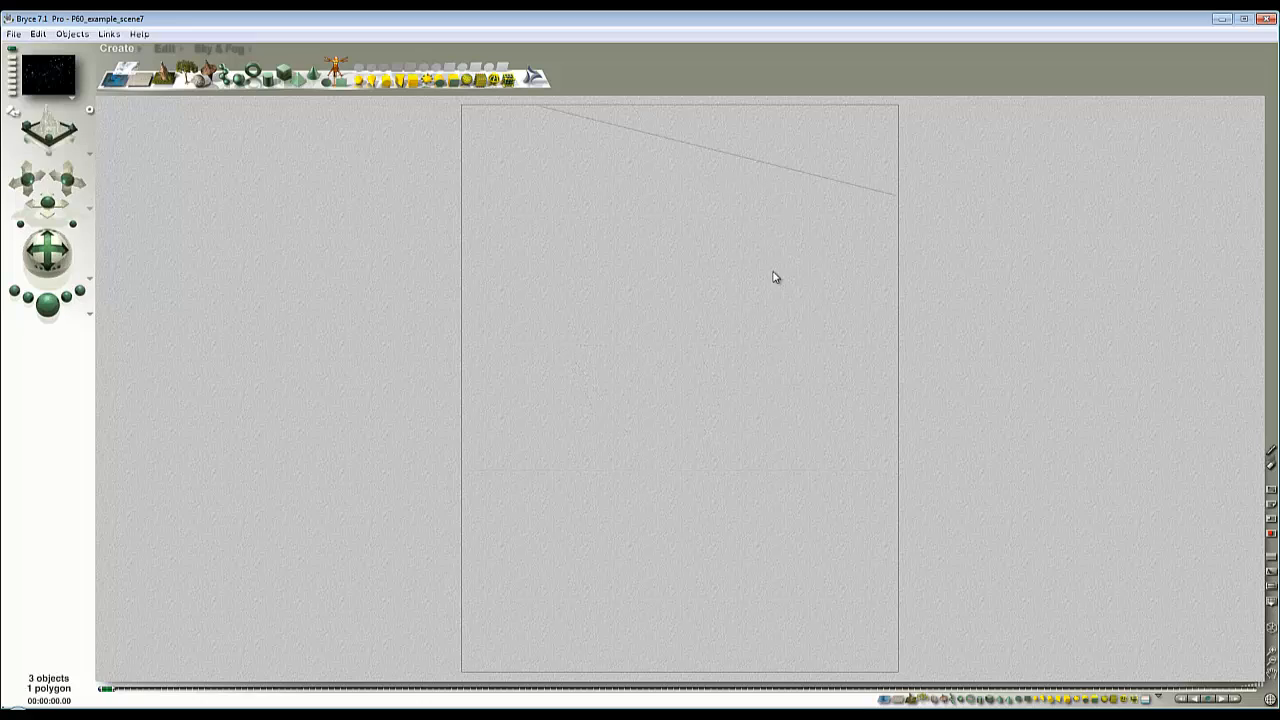
{"action": "left_click", "coordinate": [703, 249], "text": "ctrl"}
{"action": "left_click", "coordinate": [720, 260]}
{"action": "key", "text": "Delete"}
{"action": "key", "text": "4"}
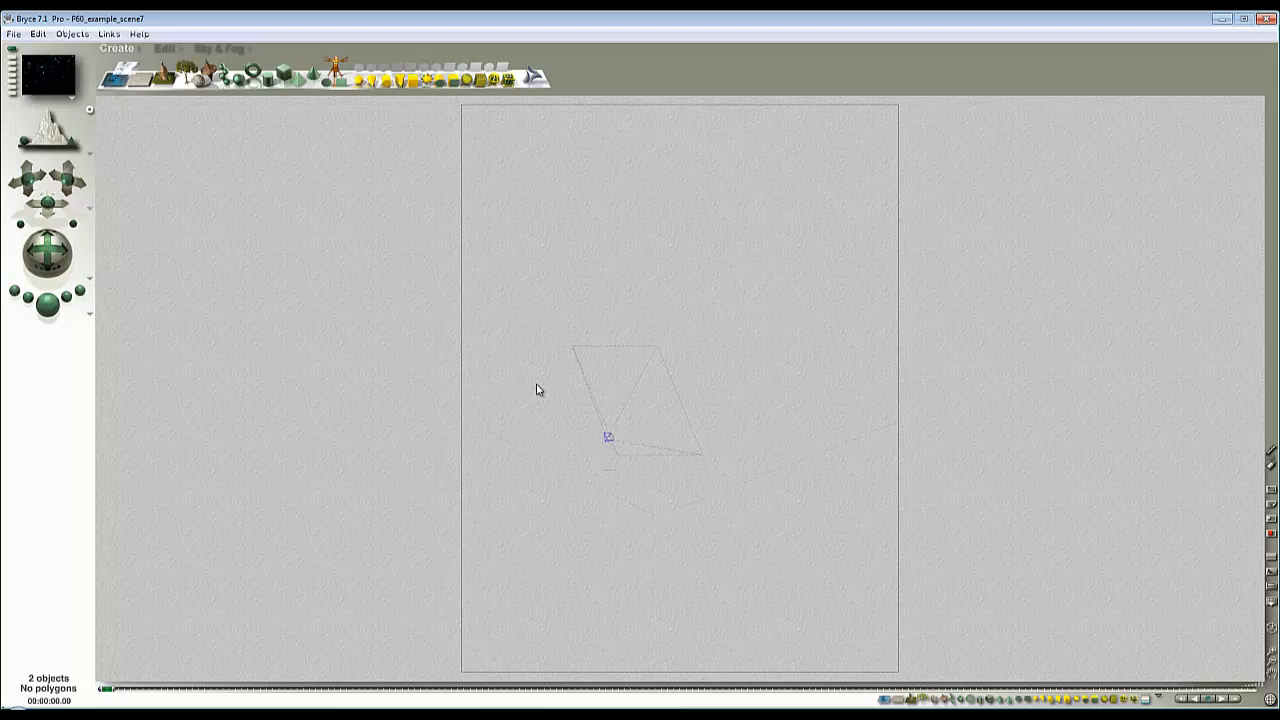
Step: Set the camera's origin to 0, 0, 0 and its X and Y rotation to 0
{"action": "left_click_drag", "start_coordinate": [648, 474], "coordinate": [581, 413]}
{"action": "left_click", "coordinate": [622, 441]}
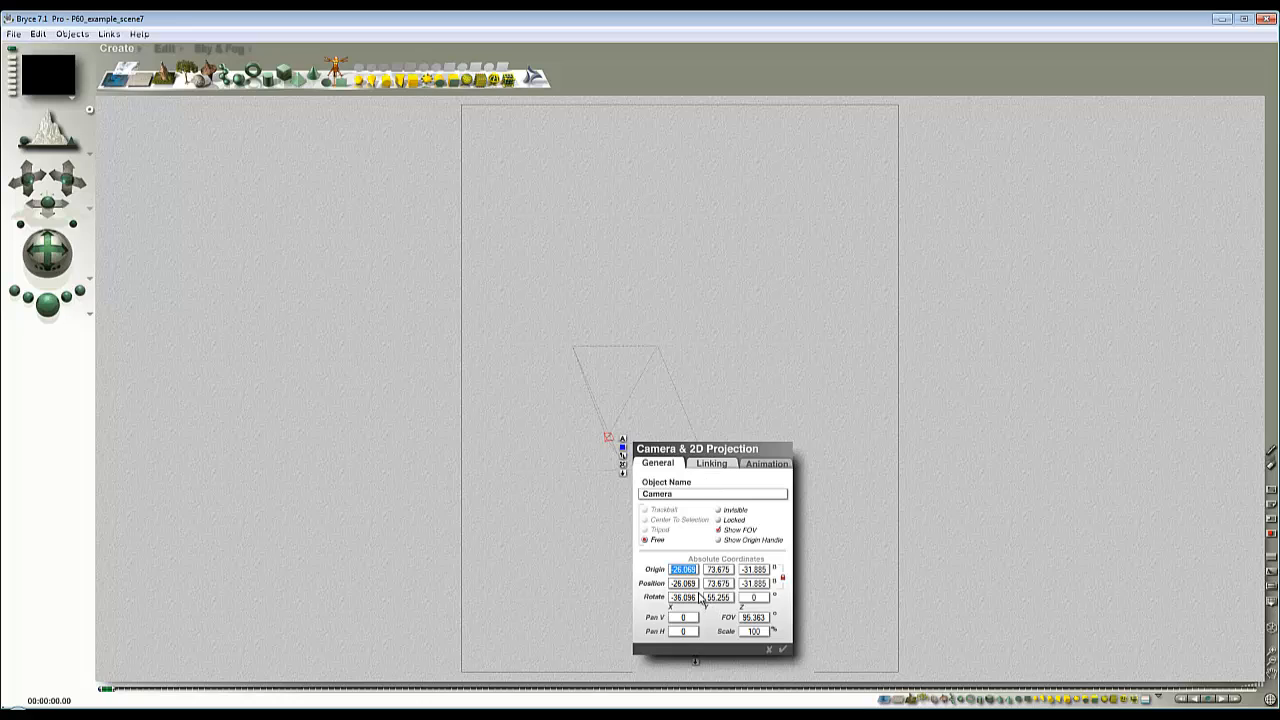
{"action": "type", "text": "0"}
{"action": "key", "text": "Tab"}
{"action": "type", "text": "0"}
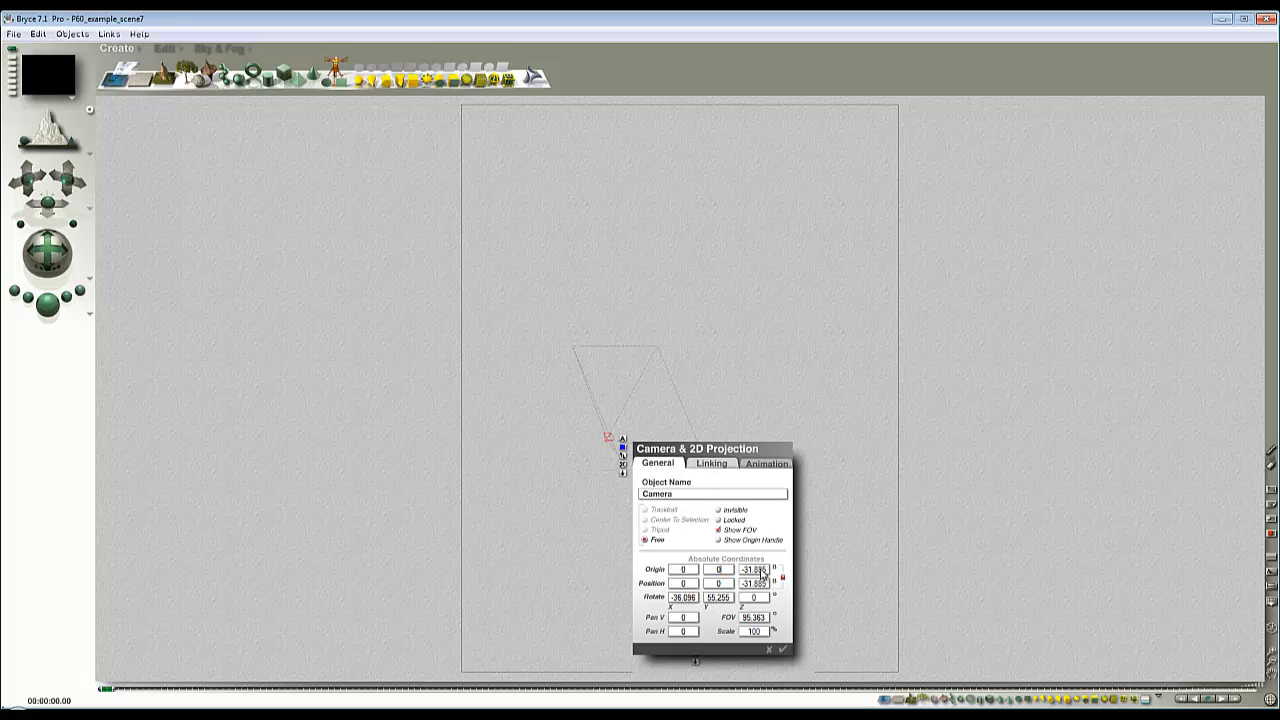
{"action": "key", "text": "Tab"}
{"action": "type", "text": "0"}
{"action": "left_click_drag", "start_coordinate": [731, 599], "coordinate": [670, 599]}
{"action": "type", "text": "00"}
{"action": "left_click", "coordinate": [782, 649]}
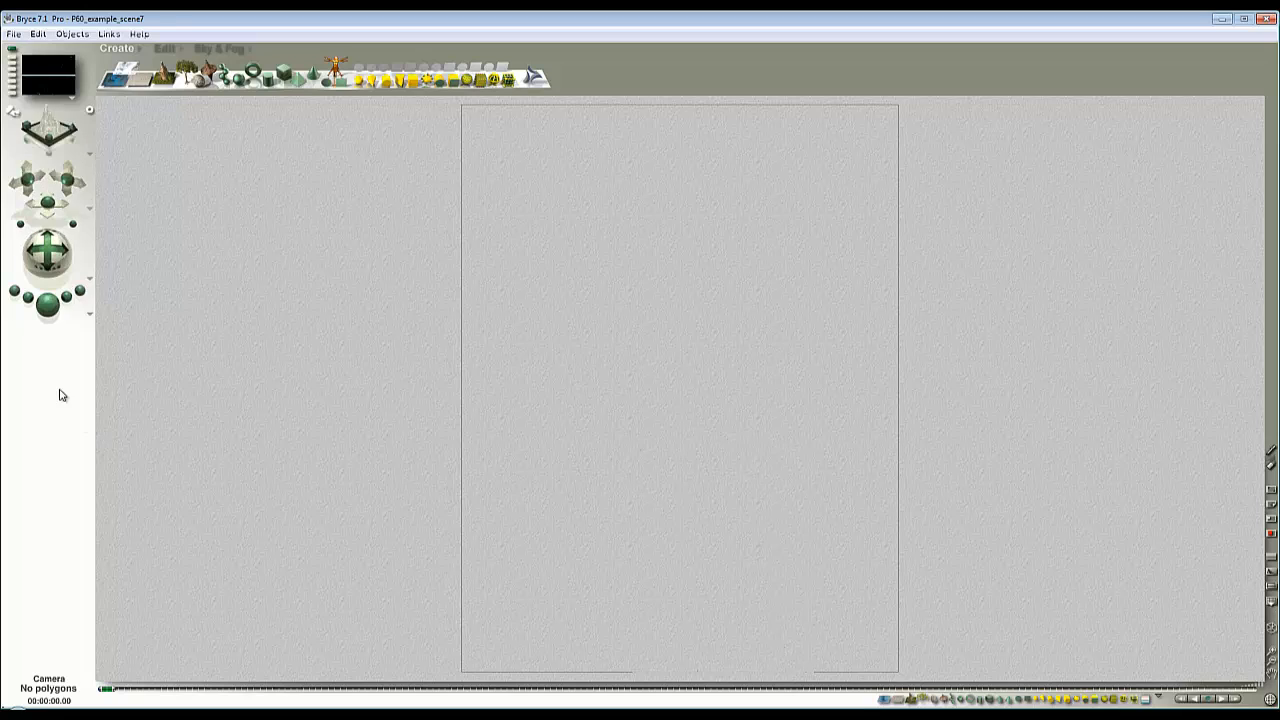
Step: Render the empty sky and adjust the atmosphere's middle Color Perspective value to turn the blue horizon glow green
{"action": "left_click", "coordinate": [44, 306]}
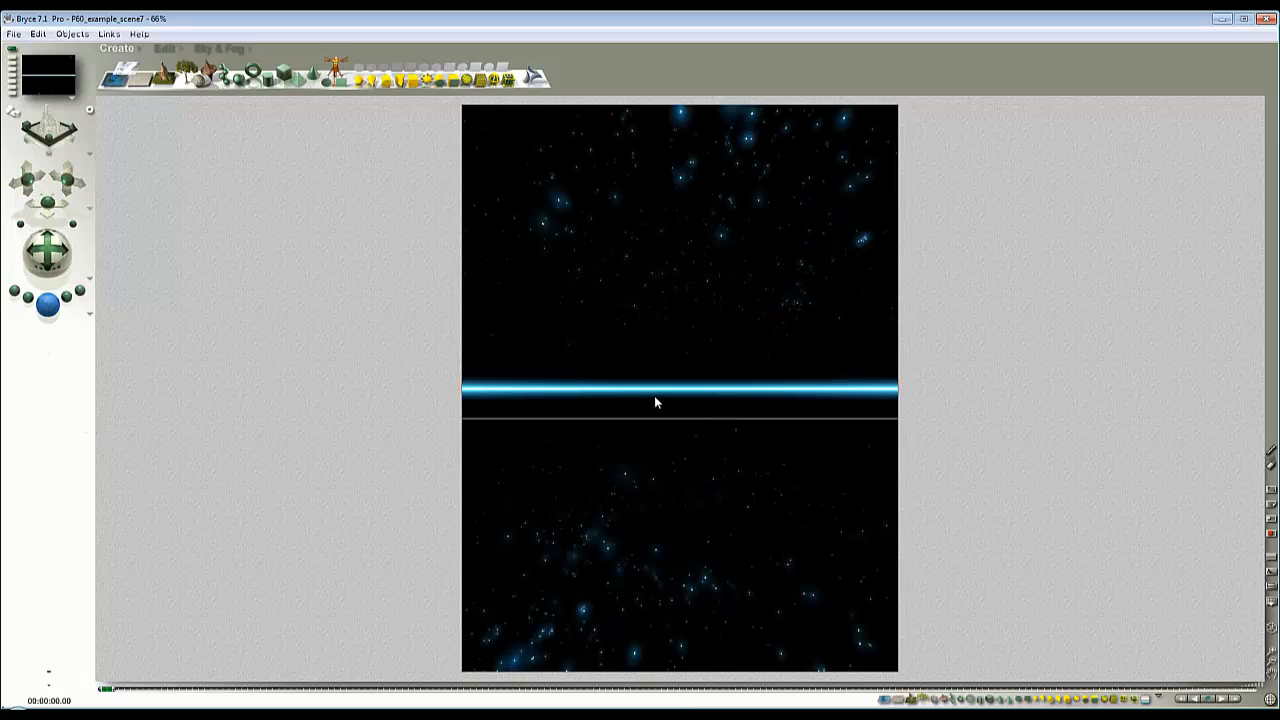
{"action": "left_click", "coordinate": [230, 49]}
{"action": "left_click", "coordinate": [333, 61]}
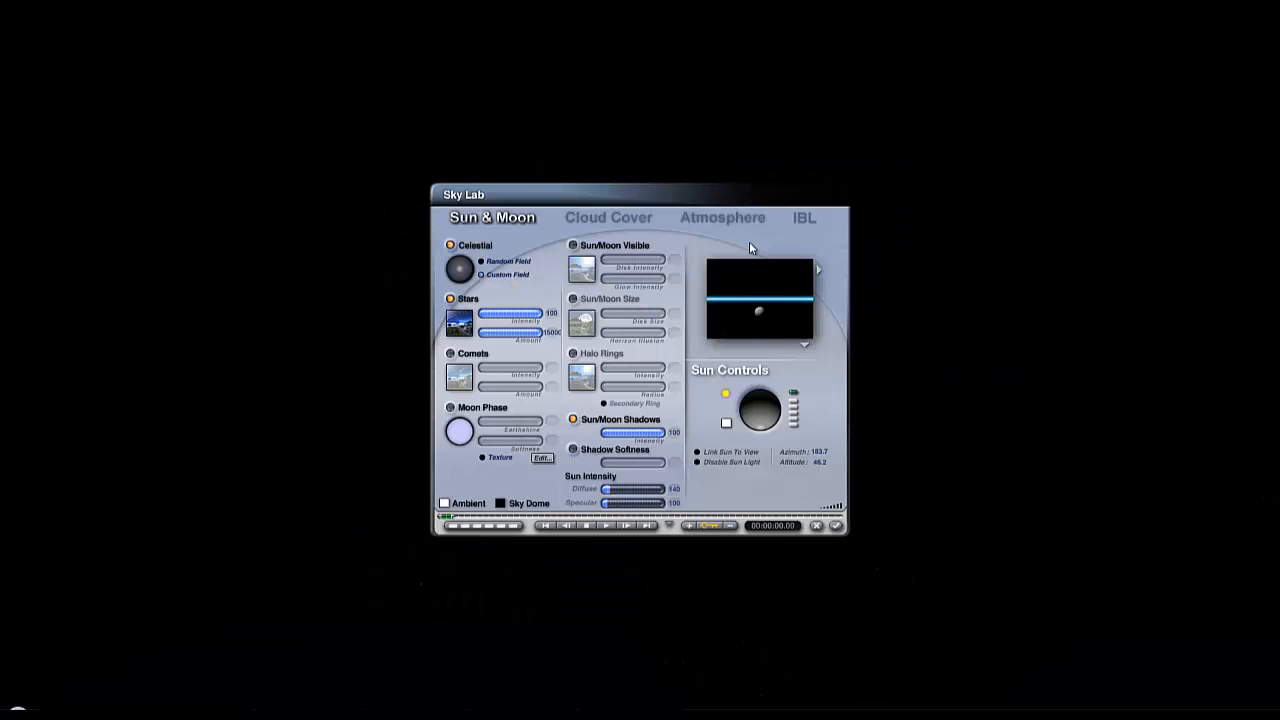
{"action": "left_click", "coordinate": [722, 217]}
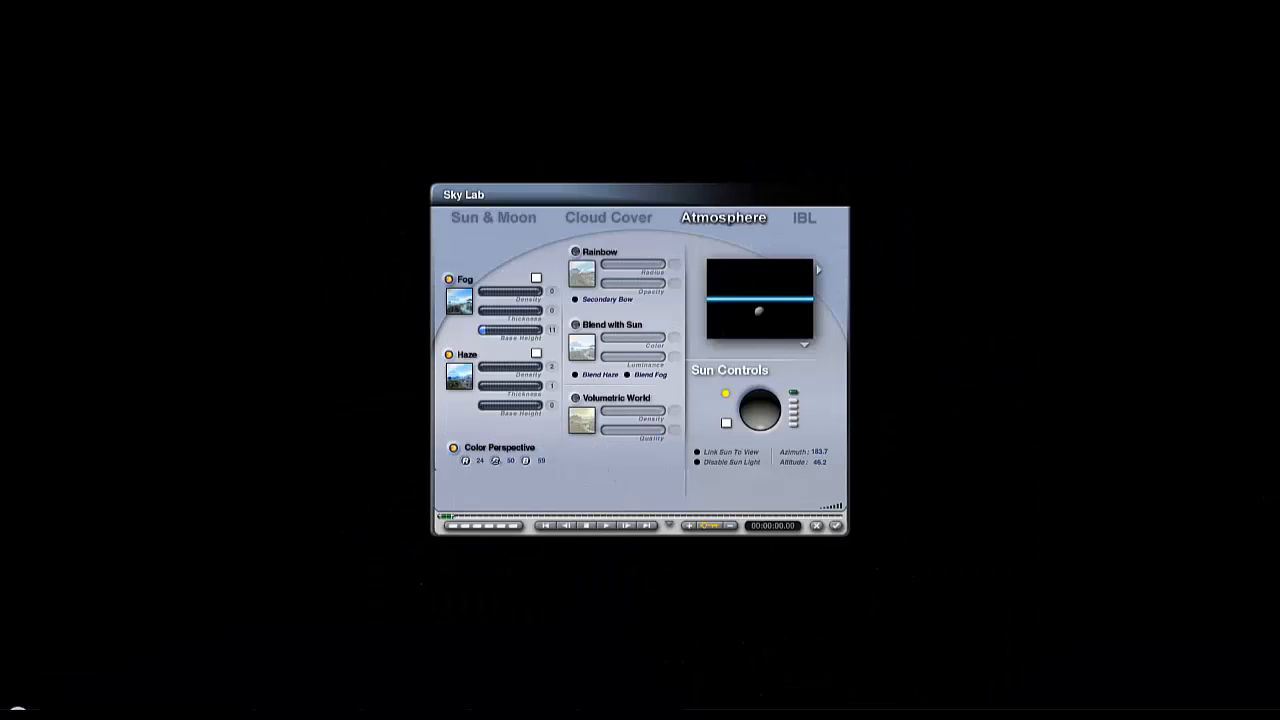
{"action": "left_click_drag", "start_coordinate": [496, 461], "coordinate": [499, 462]}
{"action": "left_click", "coordinate": [836, 526]}
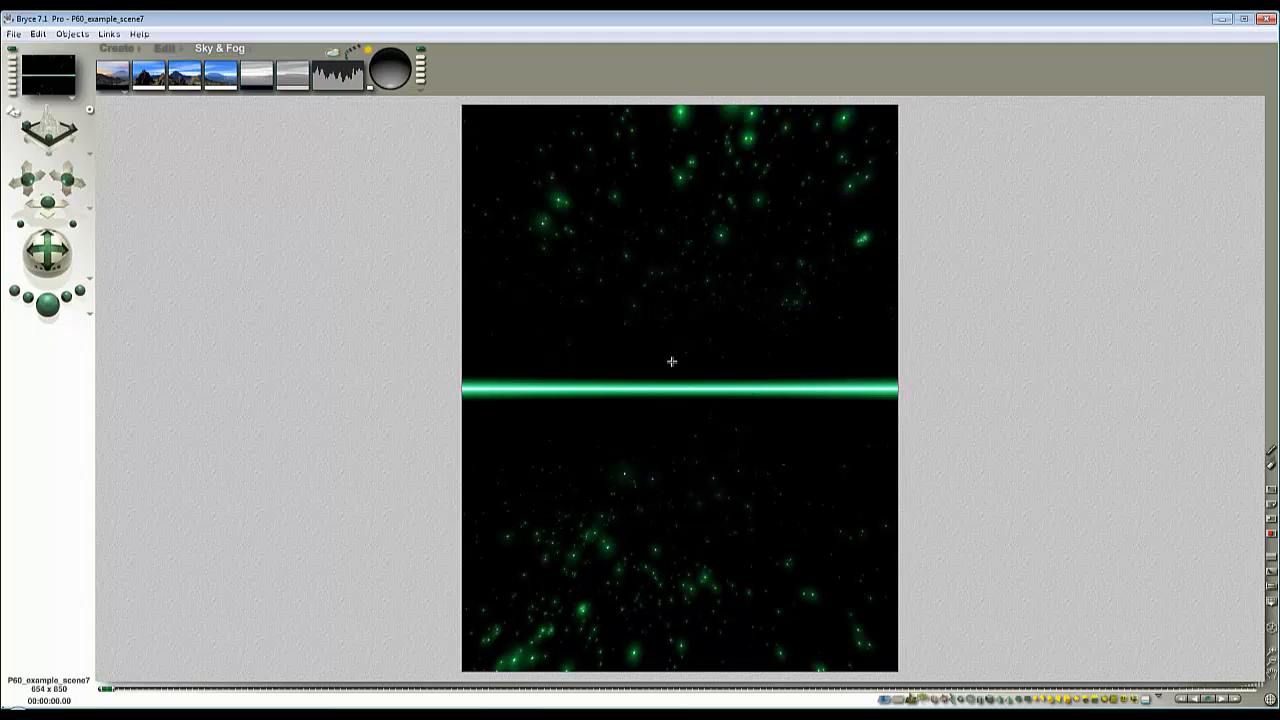
Step: Switch off the stars in the Sky Lab and render the horizon line again
{"action": "left_click", "coordinate": [332, 52]}
{"action": "left_click", "coordinate": [518, 220]}
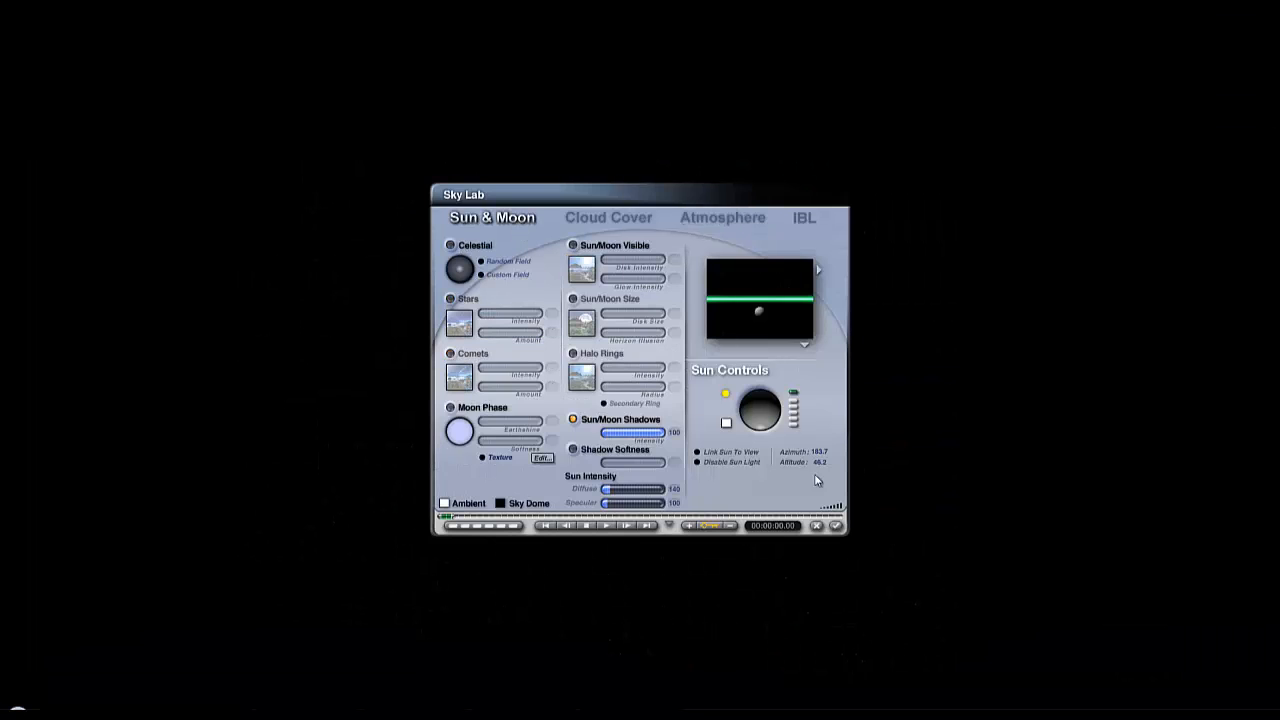
{"action": "left_click", "coordinate": [836, 525]}
{"action": "left_click", "coordinate": [50, 306]}
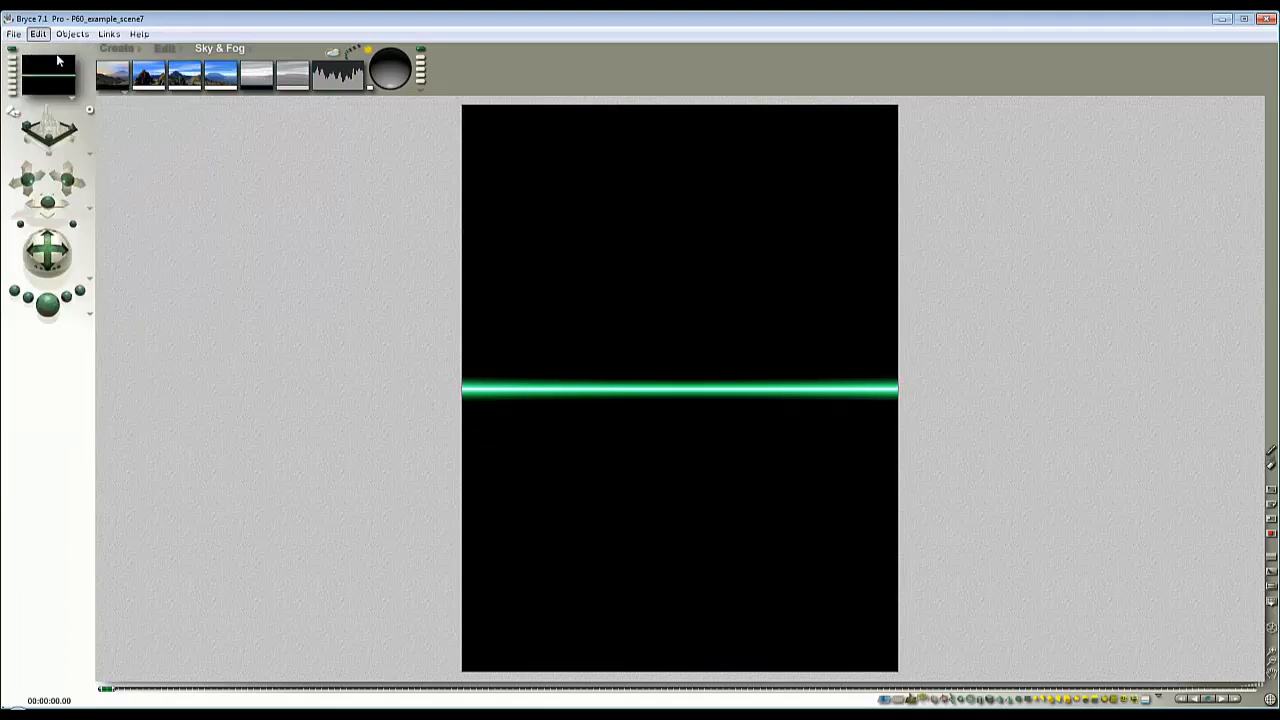
Step: Set the document aspect ratio to 2 : 0.1 for a 1700 x 85 image, with Constrain Proportions off
{"action": "left_click", "coordinate": [14, 34]}
{"action": "left_click", "coordinate": [45, 68]}
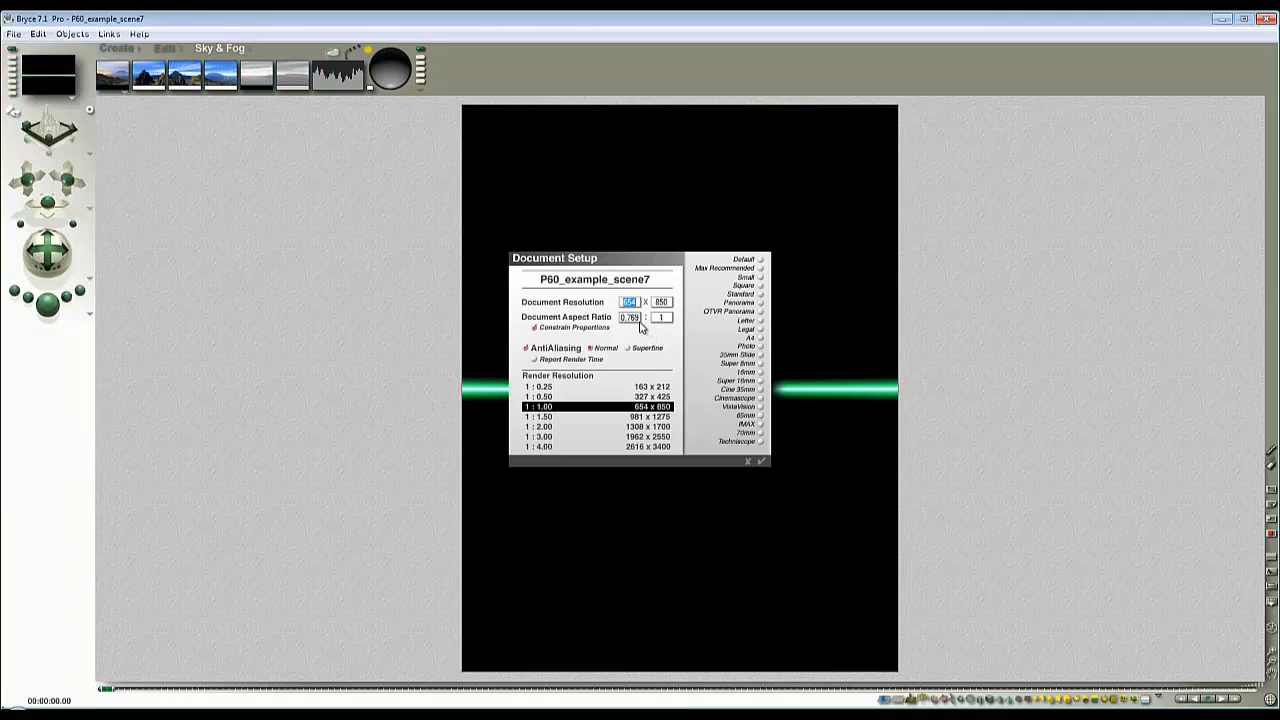
{"action": "double_click", "coordinate": [632, 317]}
{"action": "type", "text": "2"}
{"action": "left_click_drag", "start_coordinate": [663, 319], "coordinate": [594, 346]}
{"action": "type", "text": "0"}
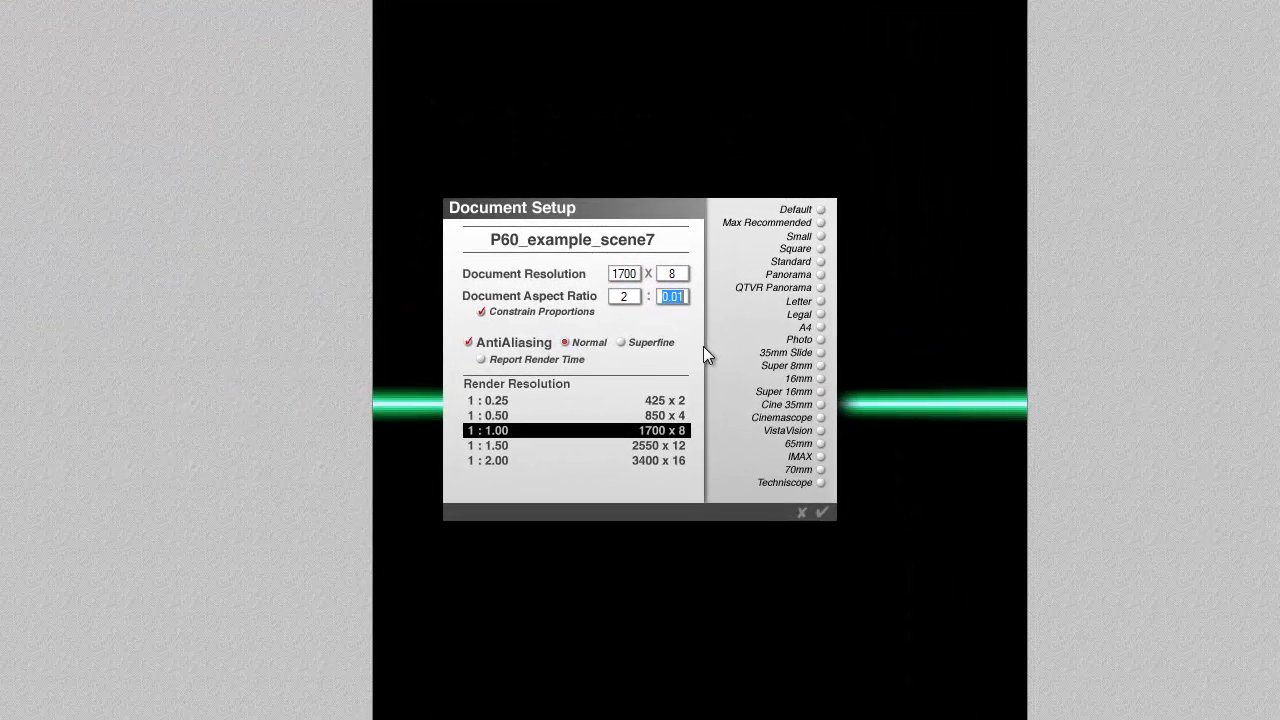
{"action": "type", "text": "0.1"}
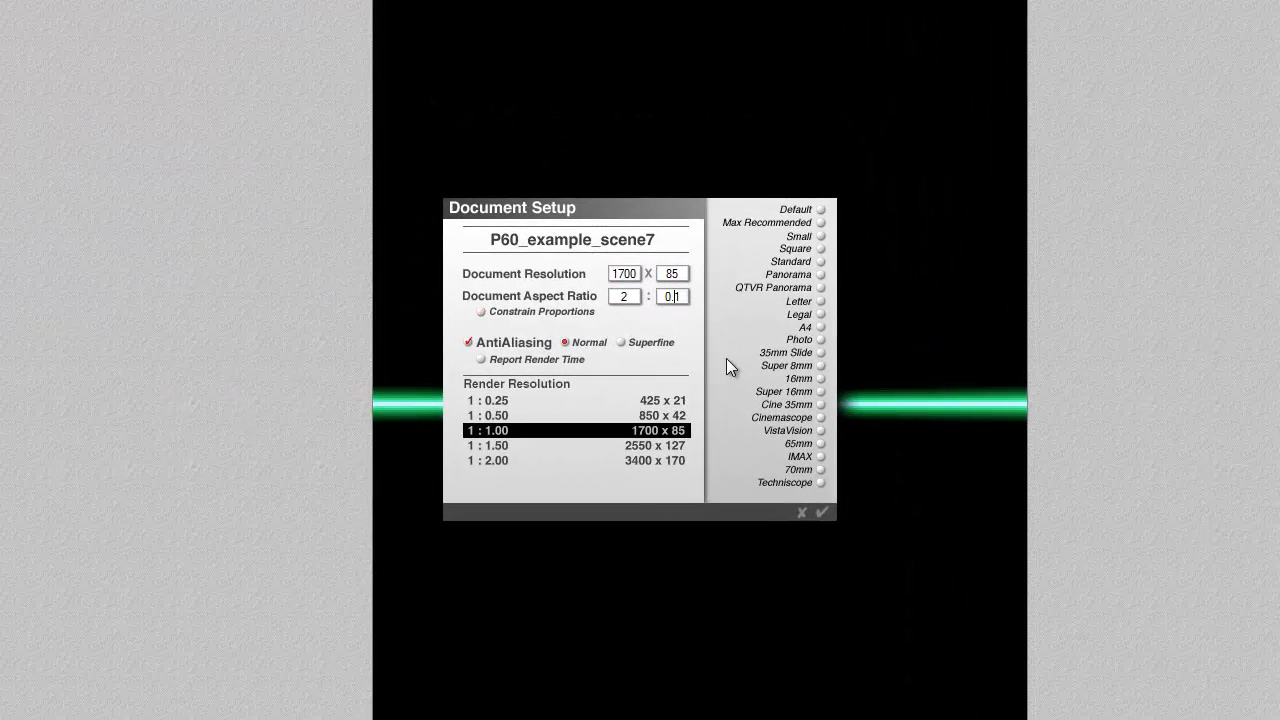
{"action": "left_click", "coordinate": [821, 512]}
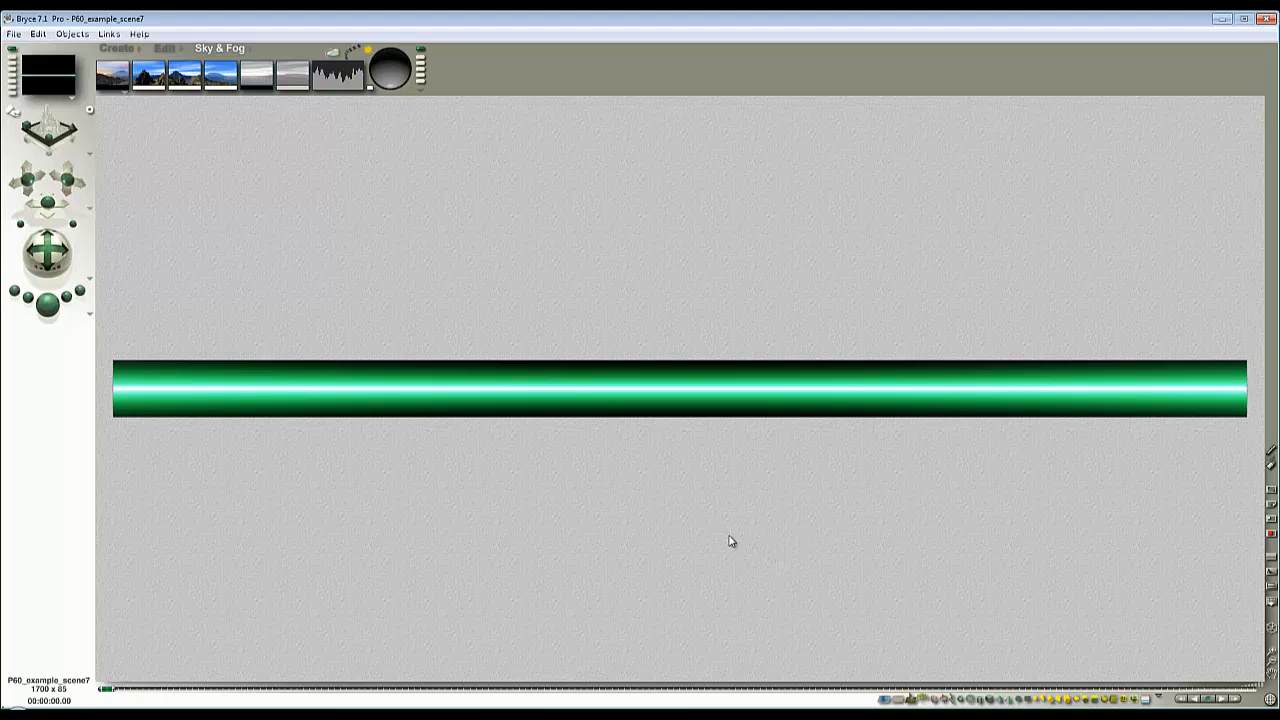
Step: Save the rendered green strip as Background6.bmp in the P60_pass folder
{"action": "left_click", "coordinate": [15, 34]}
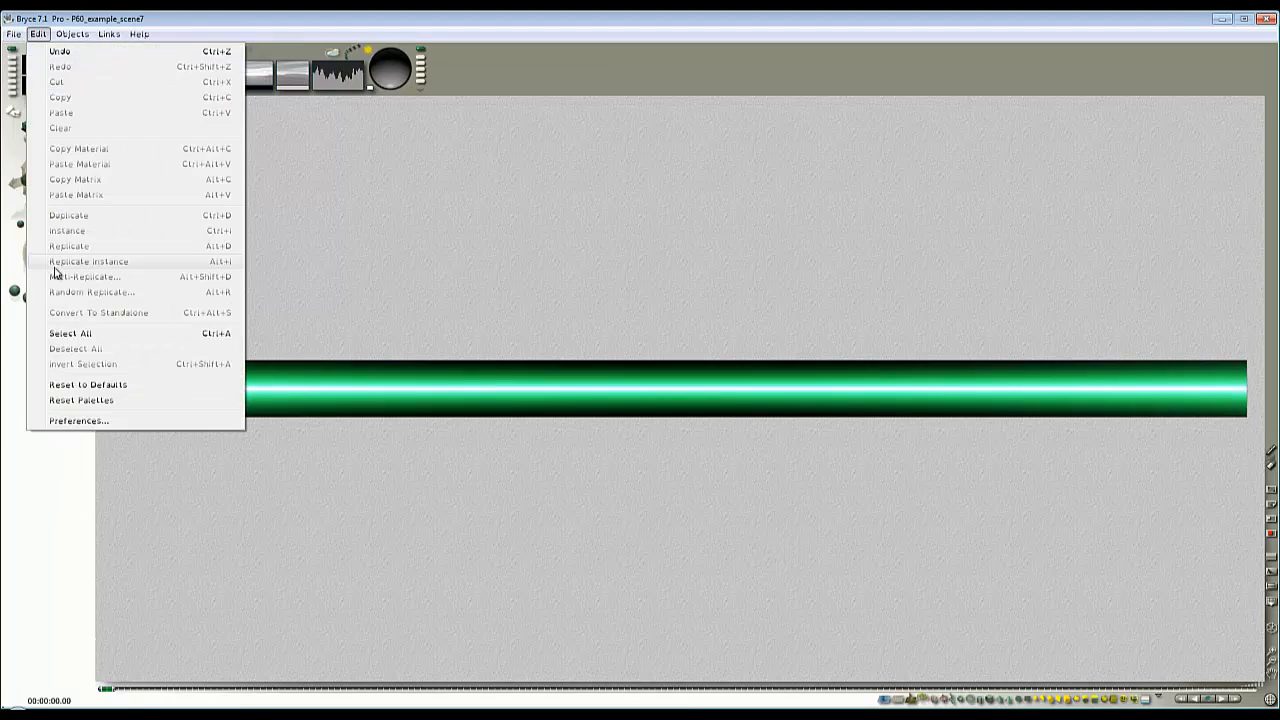
{"action": "left_click", "coordinate": [40, 221]}
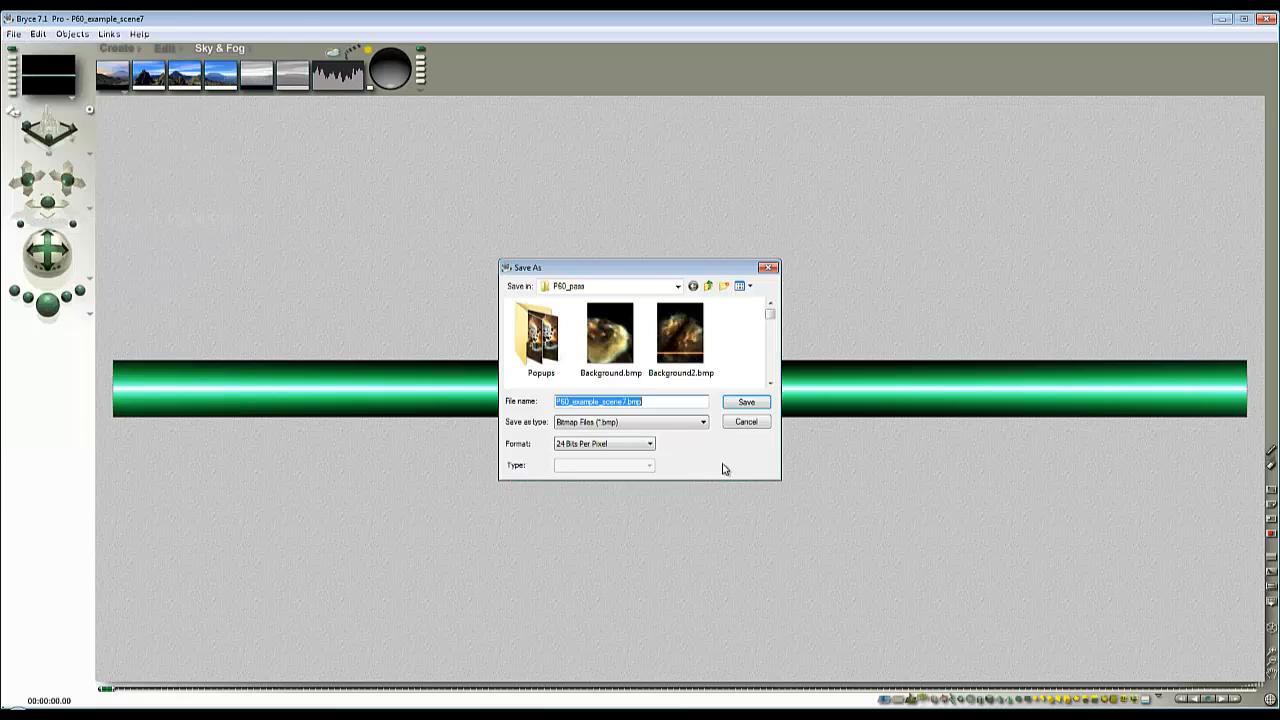
{"action": "mouse_move", "coordinate": [770, 314]}
{"action": "left_mouse_down"}
{"action": "mouse_move", "coordinate": [773, 345]}
{"action": "mouse_move", "coordinate": [771, 334]}
{"action": "left_mouse_up"}
{"action": "left_click", "coordinate": [540, 340]}
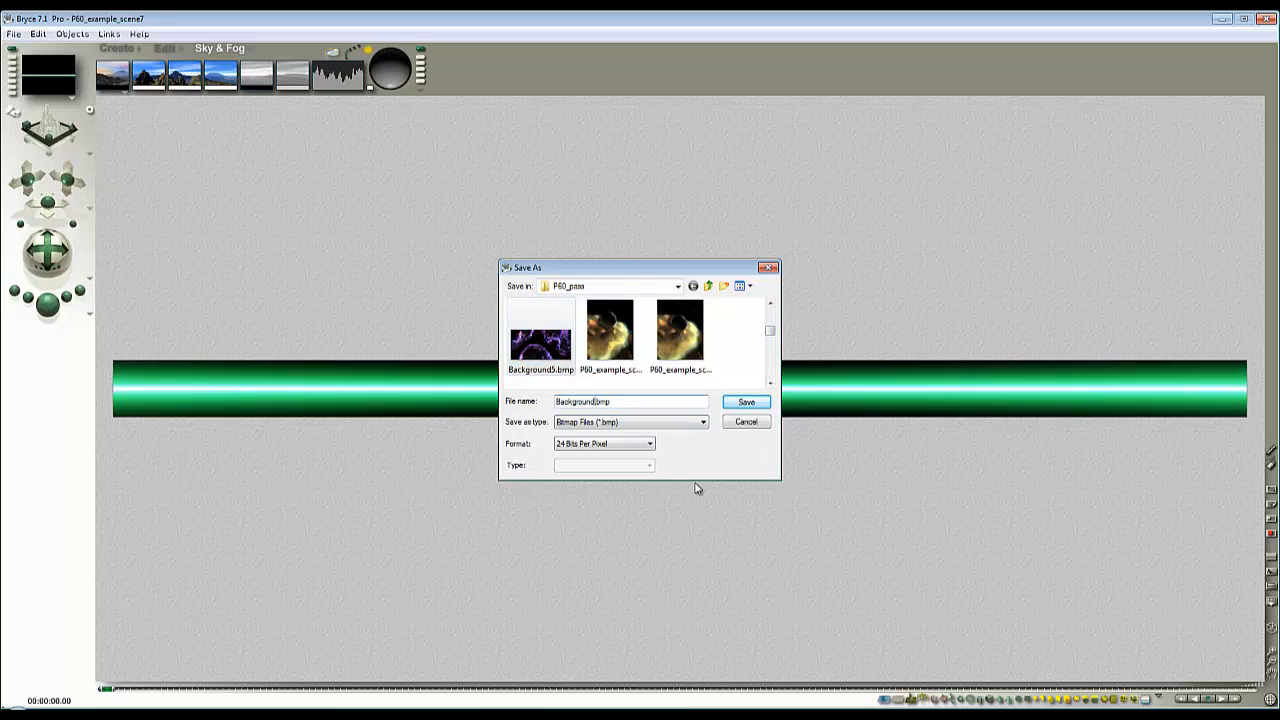
{"action": "key", "text": "Return"}
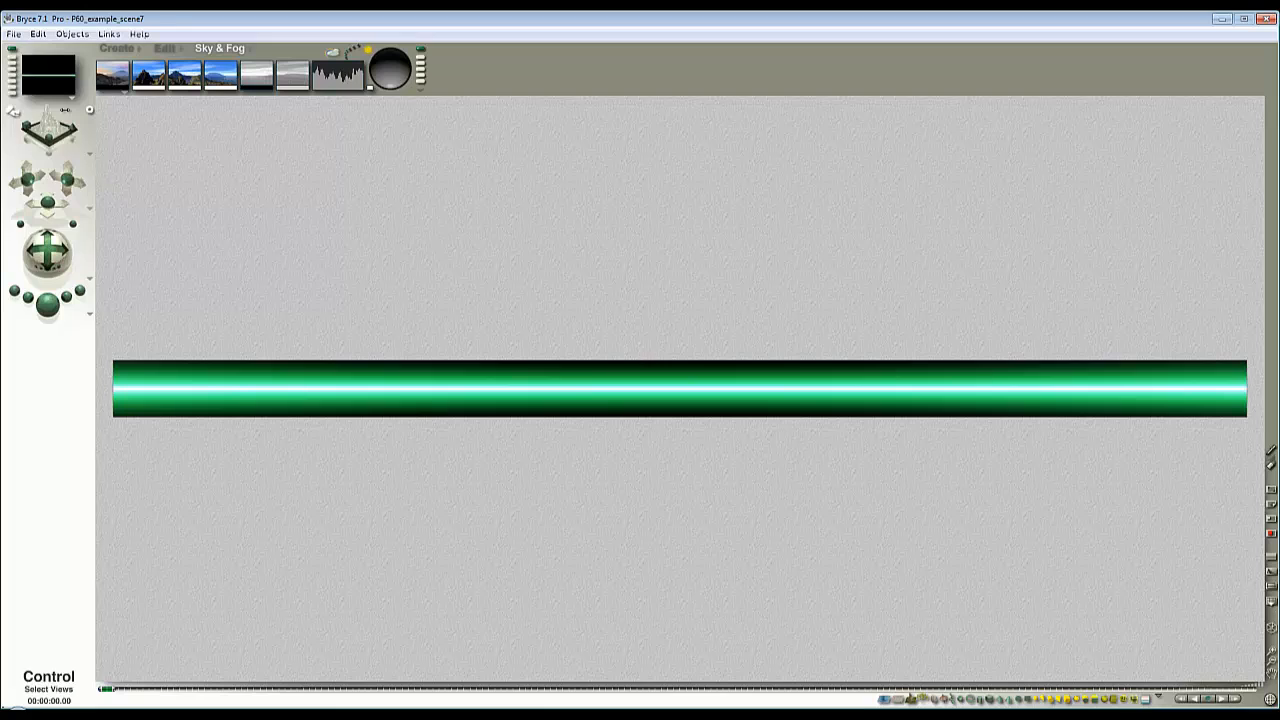
Step: Revert the scene to its last saved version
{"action": "left_click", "coordinate": [14, 34]}
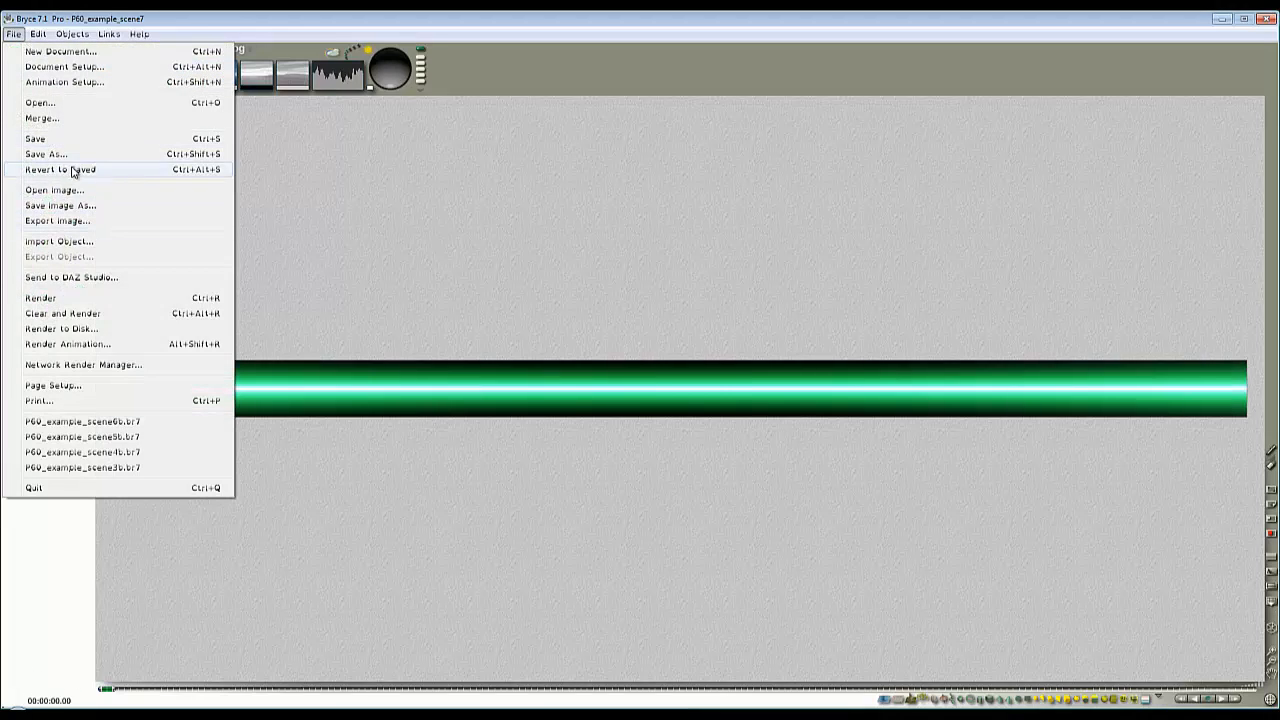
{"action": "left_click", "coordinate": [70, 169]}
{"action": "left_click", "coordinate": [689, 369]}
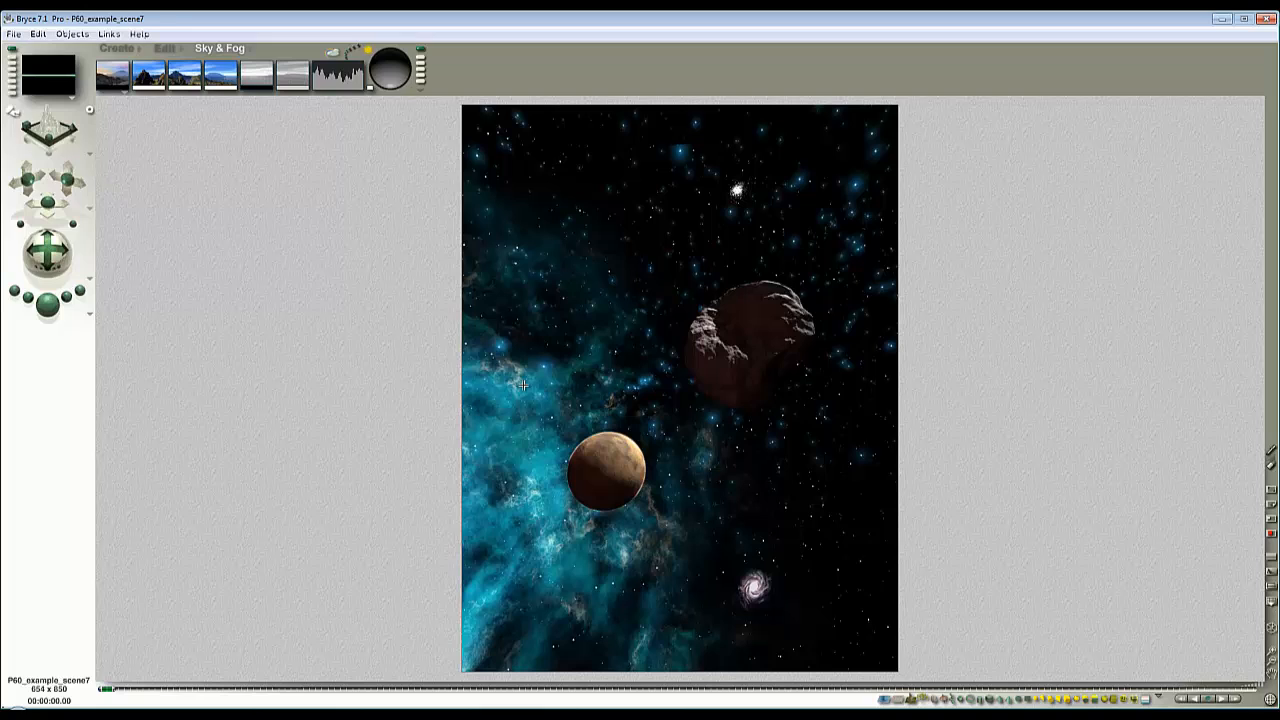
Step: Create a 2D picture object from Background6.bmp, using a copy of the image as its alpha channel
{"action": "left_click", "coordinate": [128, 52]}
{"action": "left_click", "coordinate": [336, 68]}
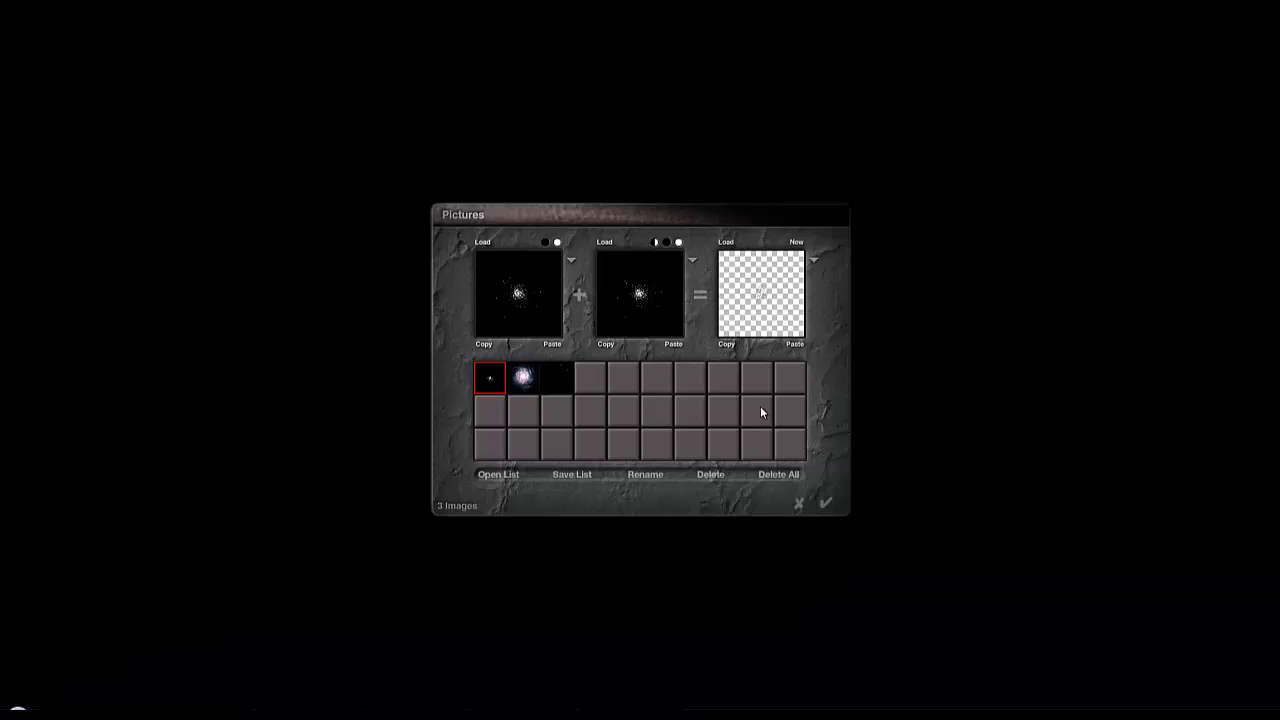
{"action": "left_click", "coordinate": [596, 391]}
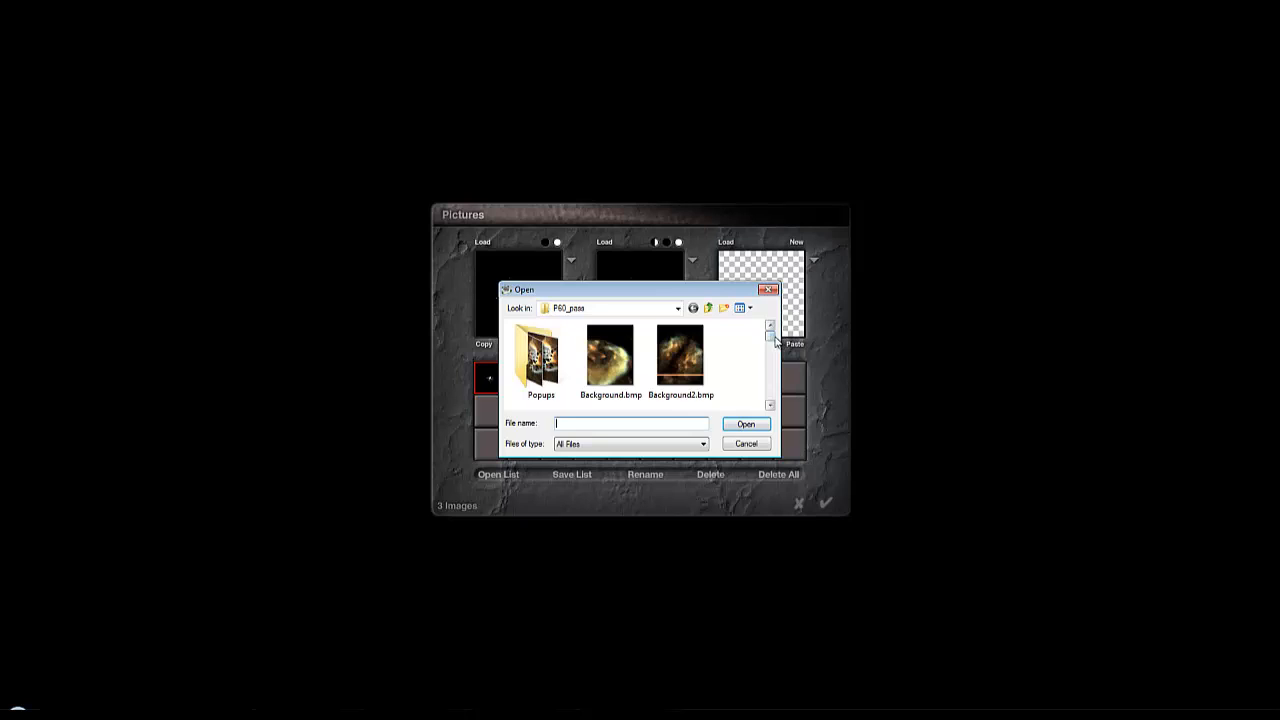
{"action": "scroll", "coordinate": [594, 370], "scroll_direction": "down", "scroll_amount": 3}
{"action": "double_click", "coordinate": [594, 370]}
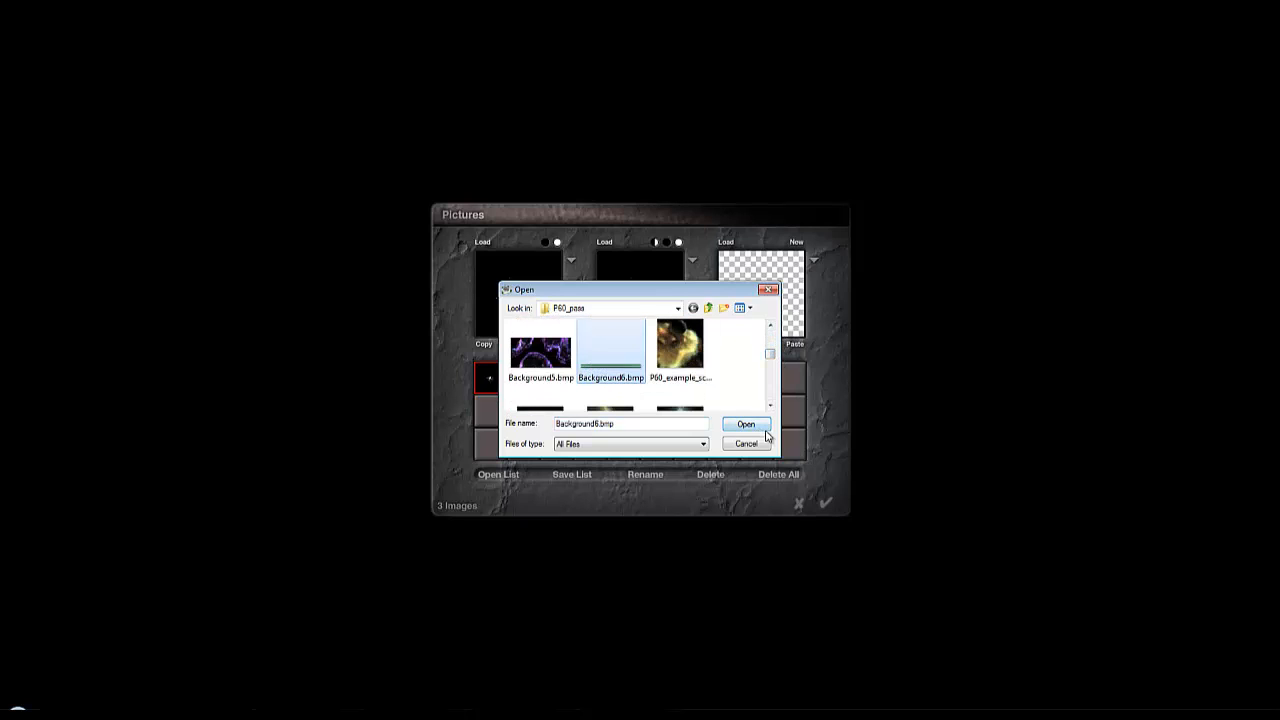
{"action": "left_click", "coordinate": [484, 343]}
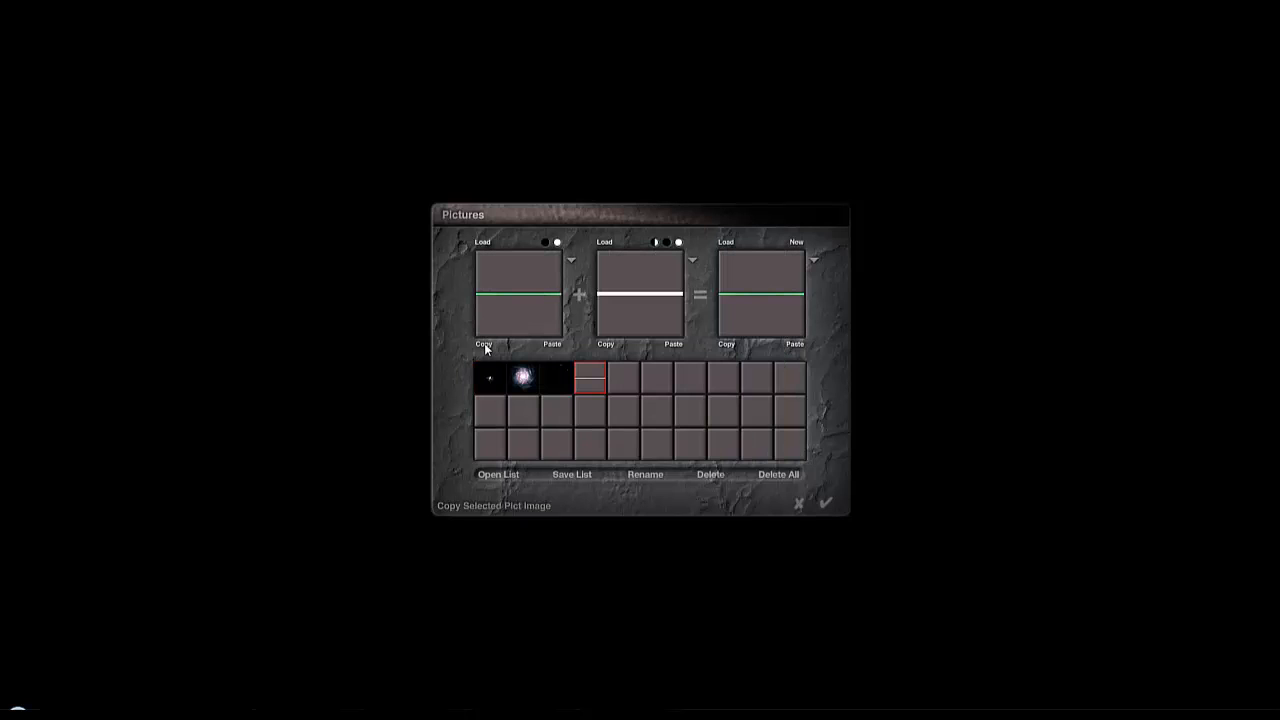
{"action": "left_click", "coordinate": [669, 343]}
{"action": "left_click", "coordinate": [699, 368]}
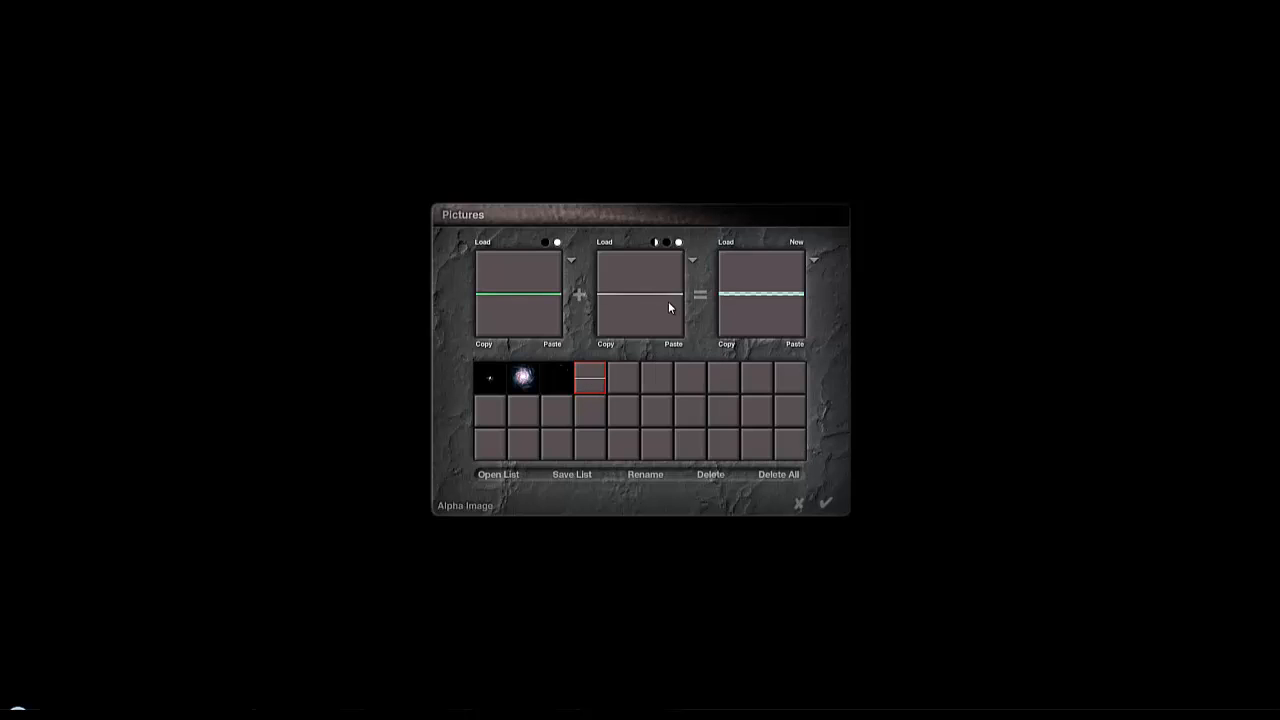
{"action": "left_click", "coordinate": [826, 503]}
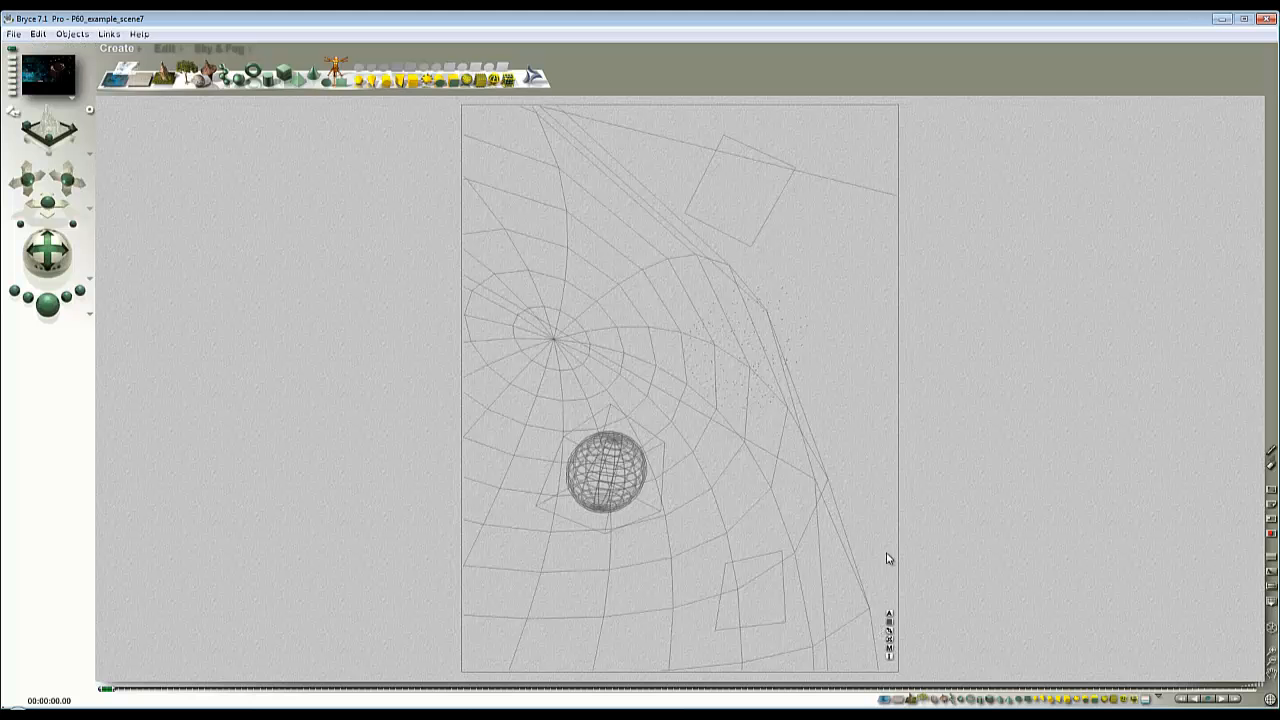
Step: Reposition the new picture plane along the Y axis so it crosses the camera view
{"action": "key", "text": "2"}
{"action": "key", "text": "1"}
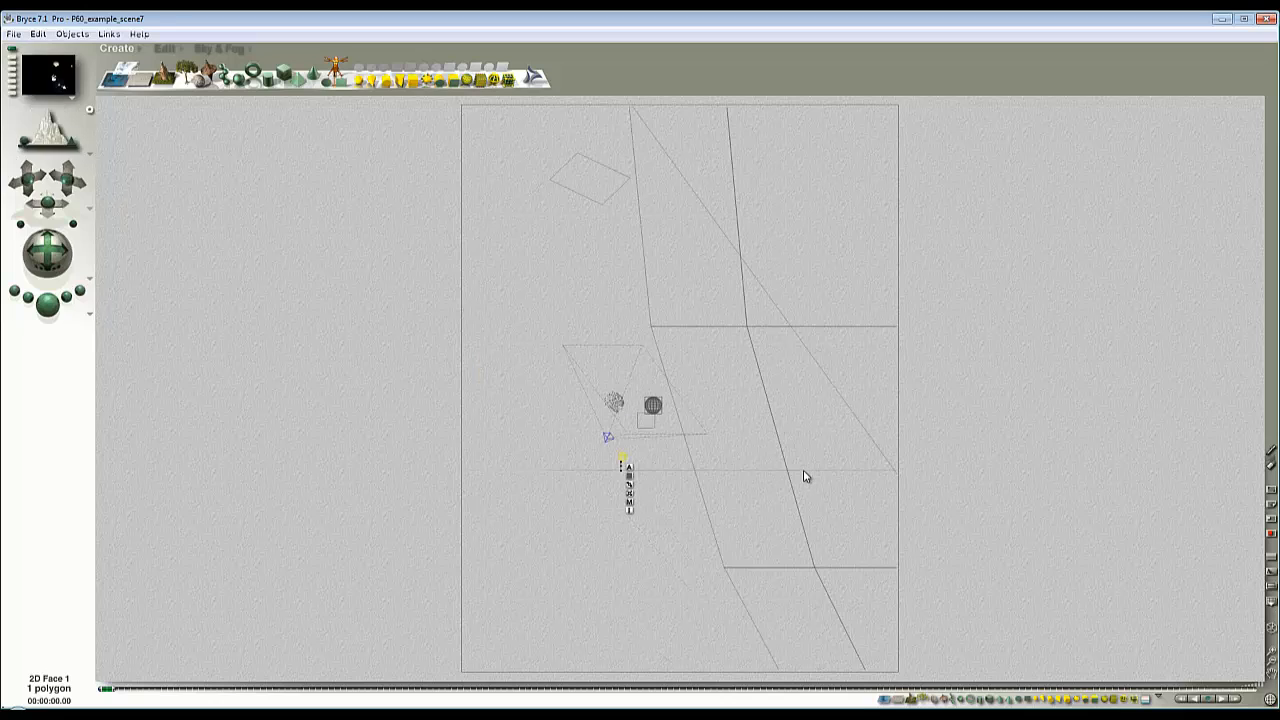
{"action": "left_click", "coordinate": [167, 49]}
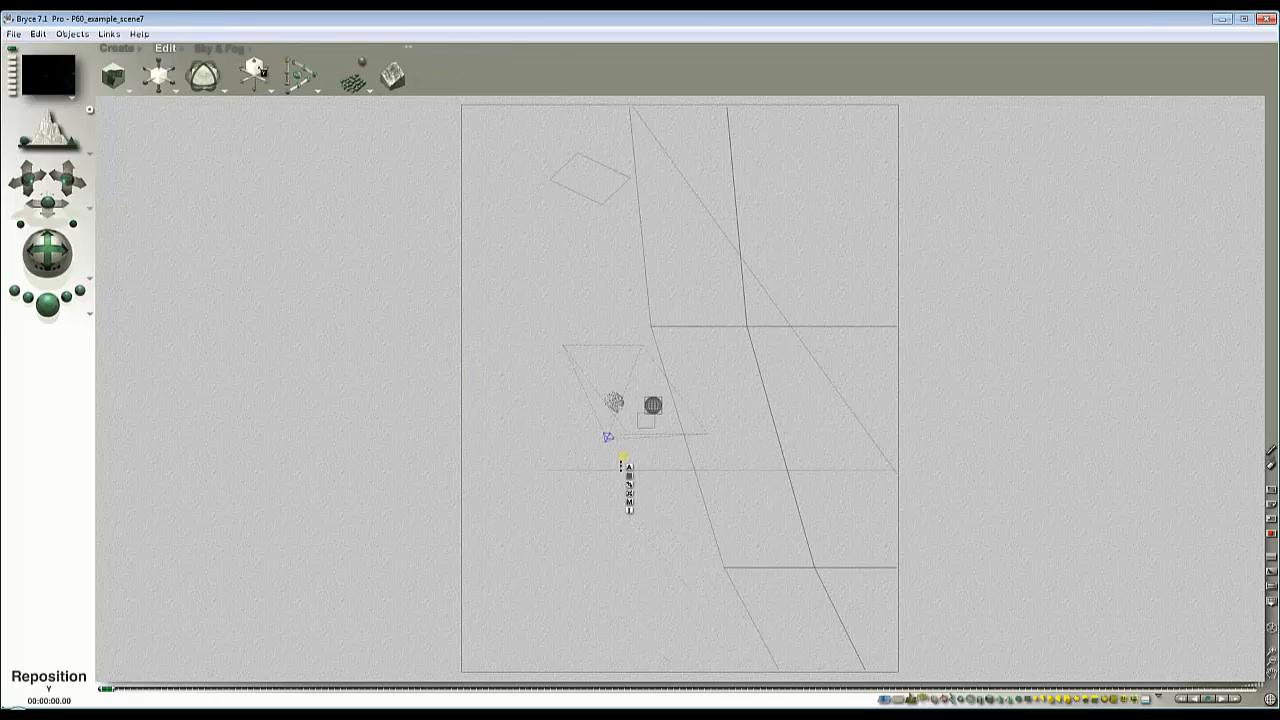
{"action": "left_click_drag", "start_coordinate": [256, 87], "coordinate": [256, 66]}
{"action": "key", "text": "1"}
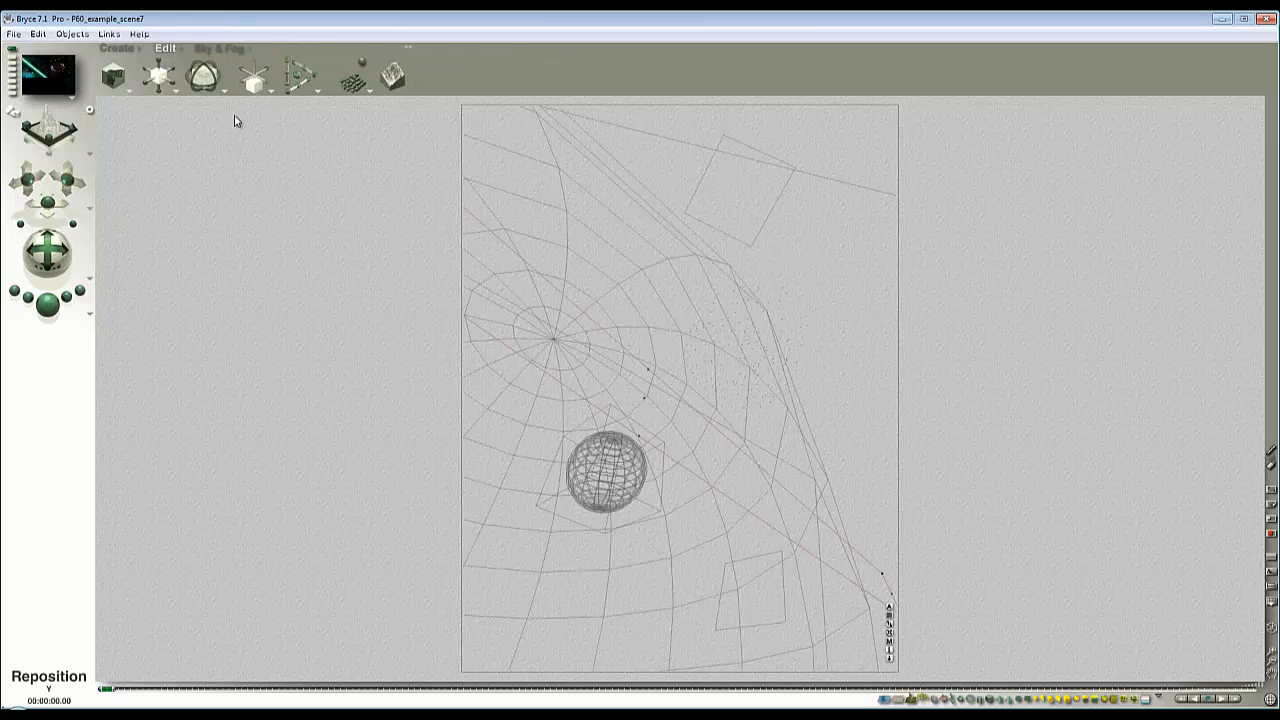
Step: Make the picture plane's material self-lit: remove the texture from Diffuse colour, set Diffusion to 0 and Ambience to 100
{"action": "left_click", "coordinate": [889, 641]}
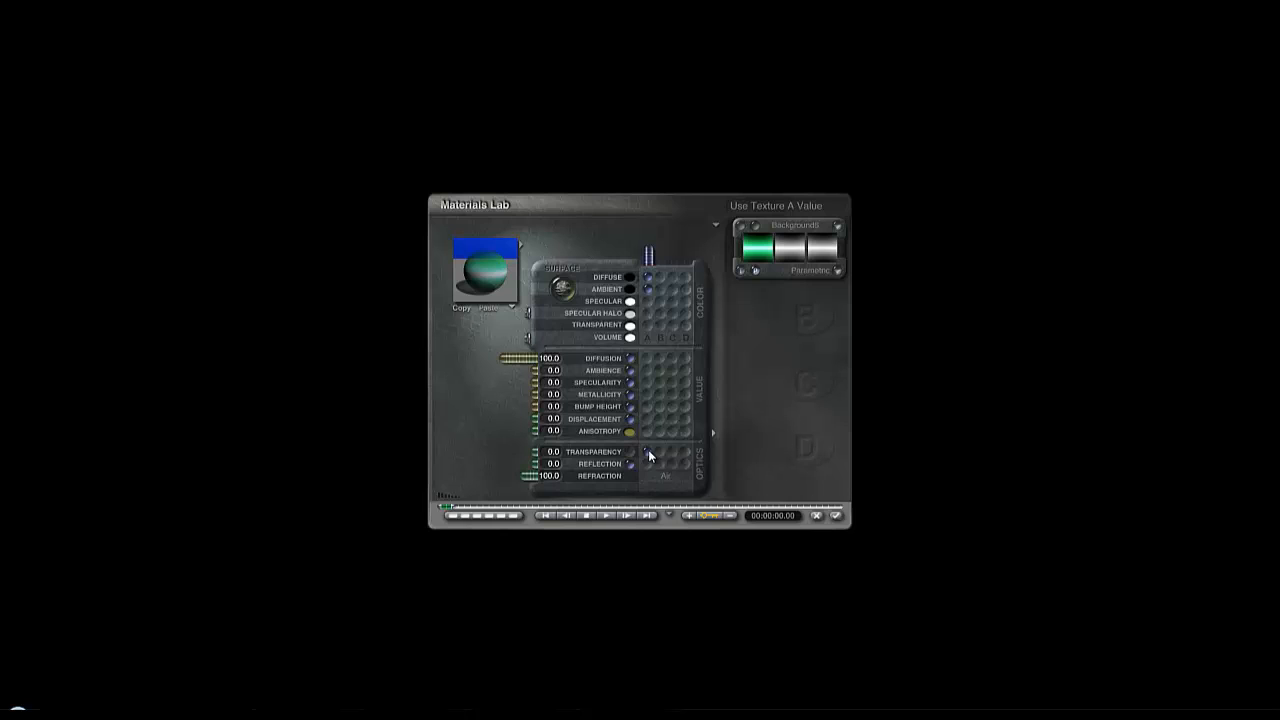
{"action": "left_click", "coordinate": [629, 277]}
{"action": "left_click_drag", "start_coordinate": [510, 358], "coordinate": [428, 369]}
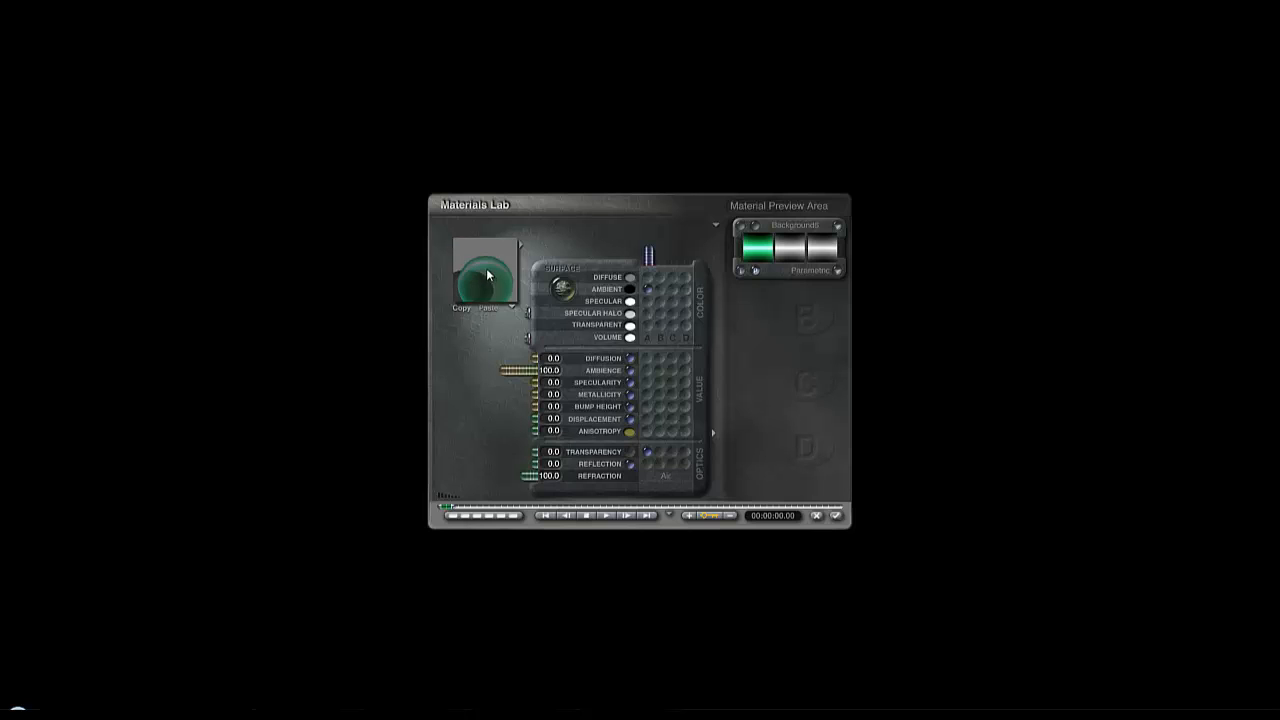
{"action": "left_click", "coordinate": [715, 225]}
{"action": "left_click", "coordinate": [664, 226]}
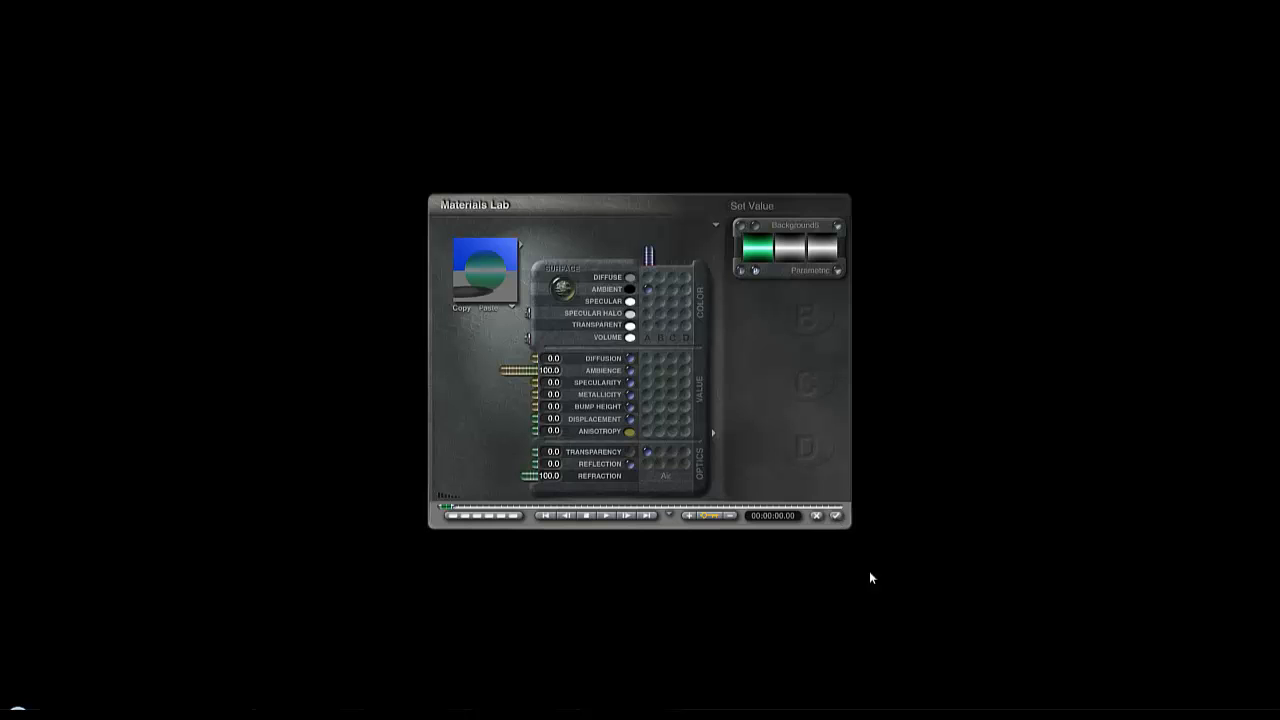
{"action": "left_click", "coordinate": [836, 516]}
Step: Render the scene to check the green beam, and close the P60_example_scene7c.bmp and P60_example_scene7b.bmp example images
{"action": "left_click", "coordinate": [47, 305]}
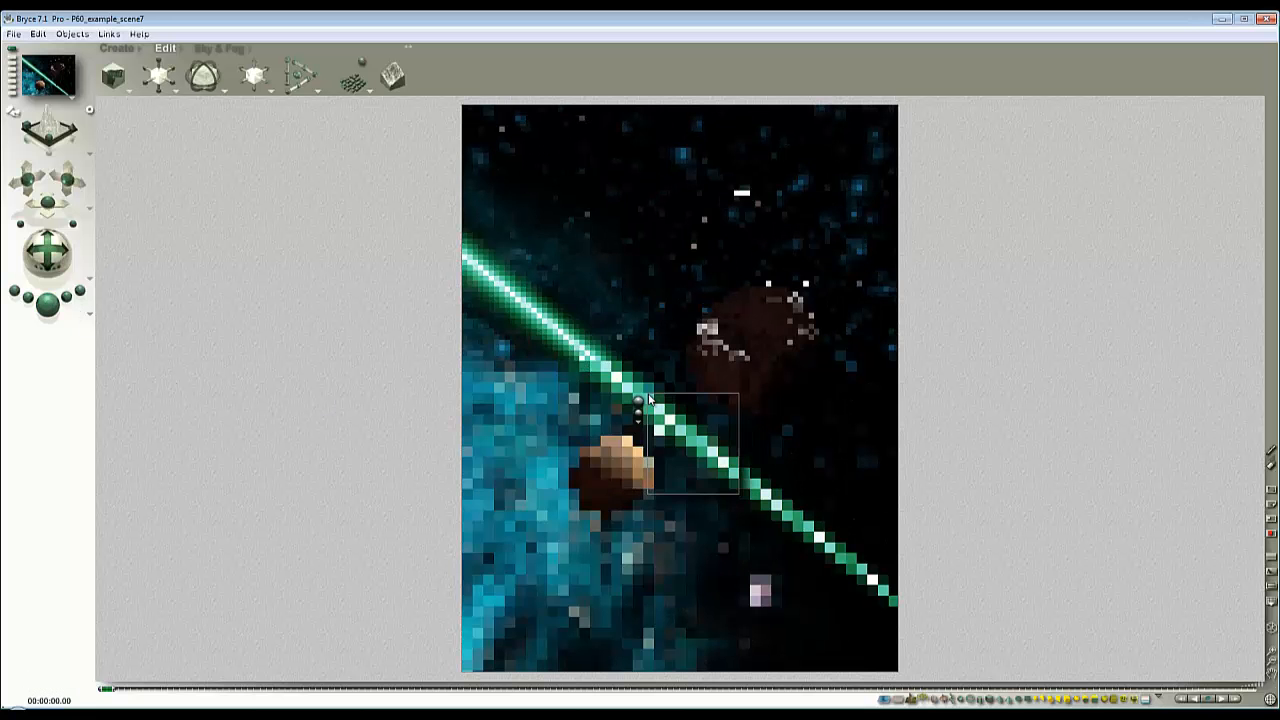
{"action": "left_click_drag", "start_coordinate": [858, 550], "coordinate": [730, 450]}
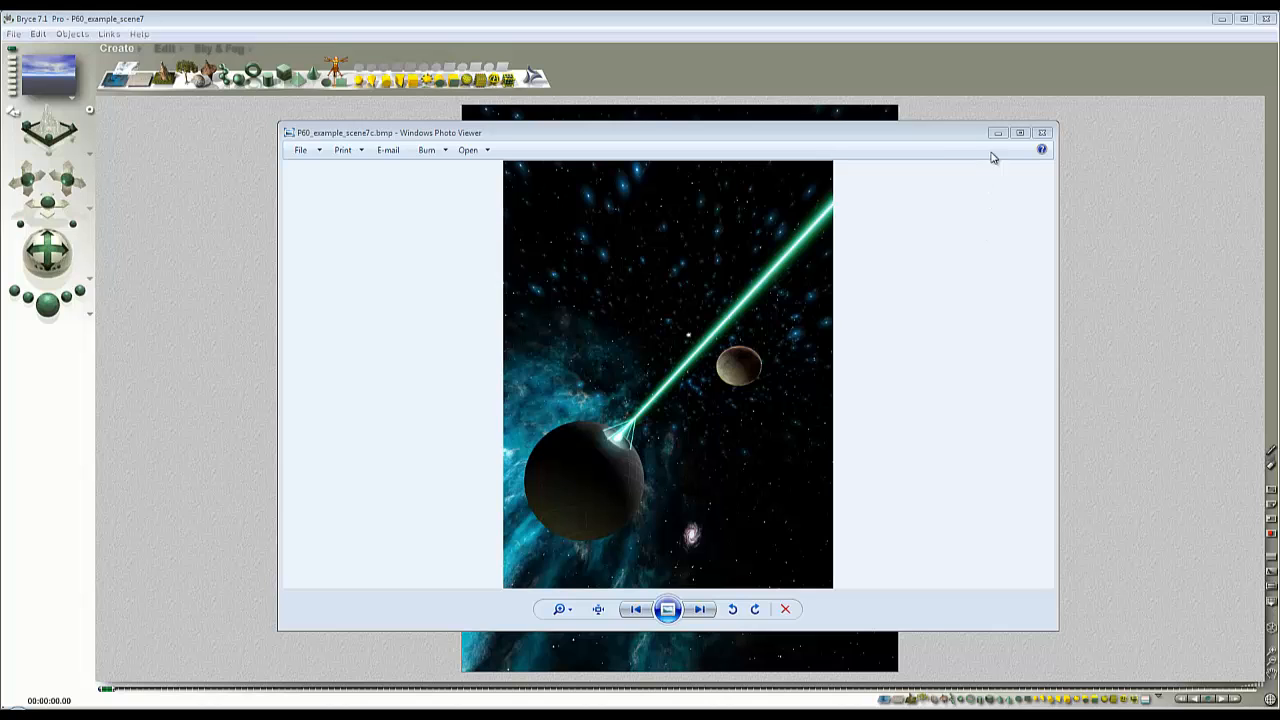
{"action": "left_click", "coordinate": [1042, 134]}
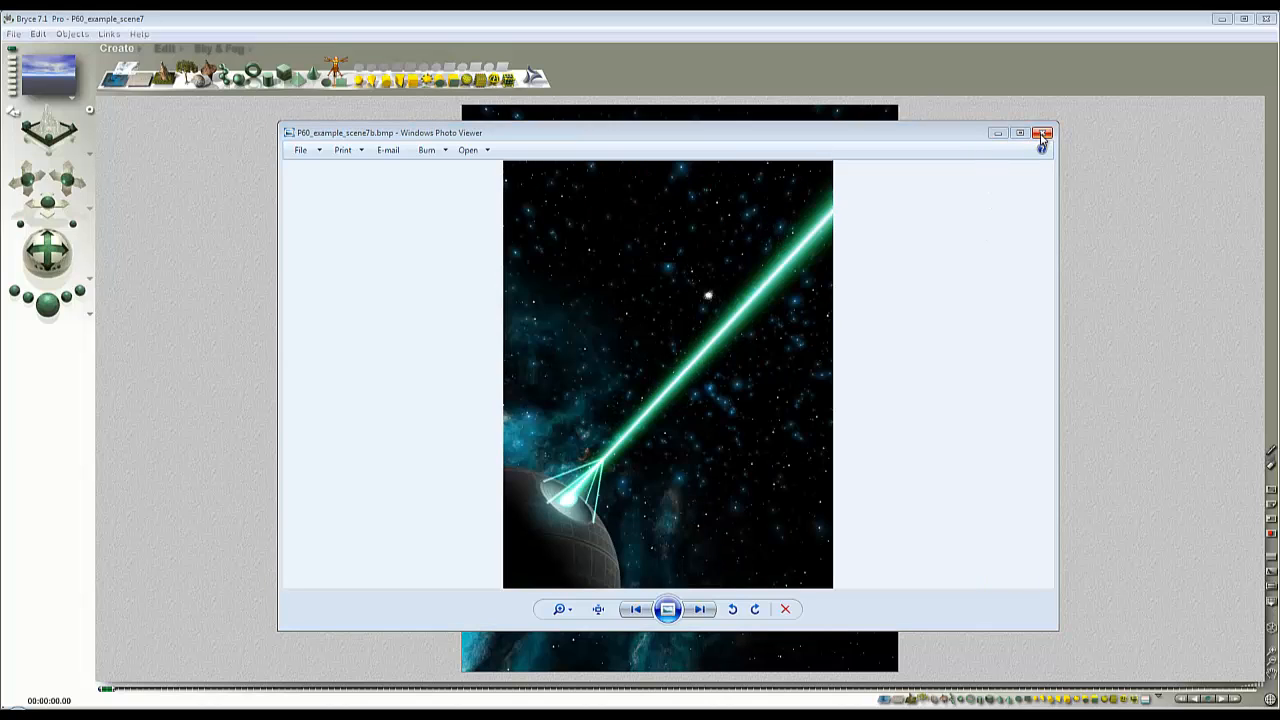
{"action": "left_click", "coordinate": [1042, 134]}
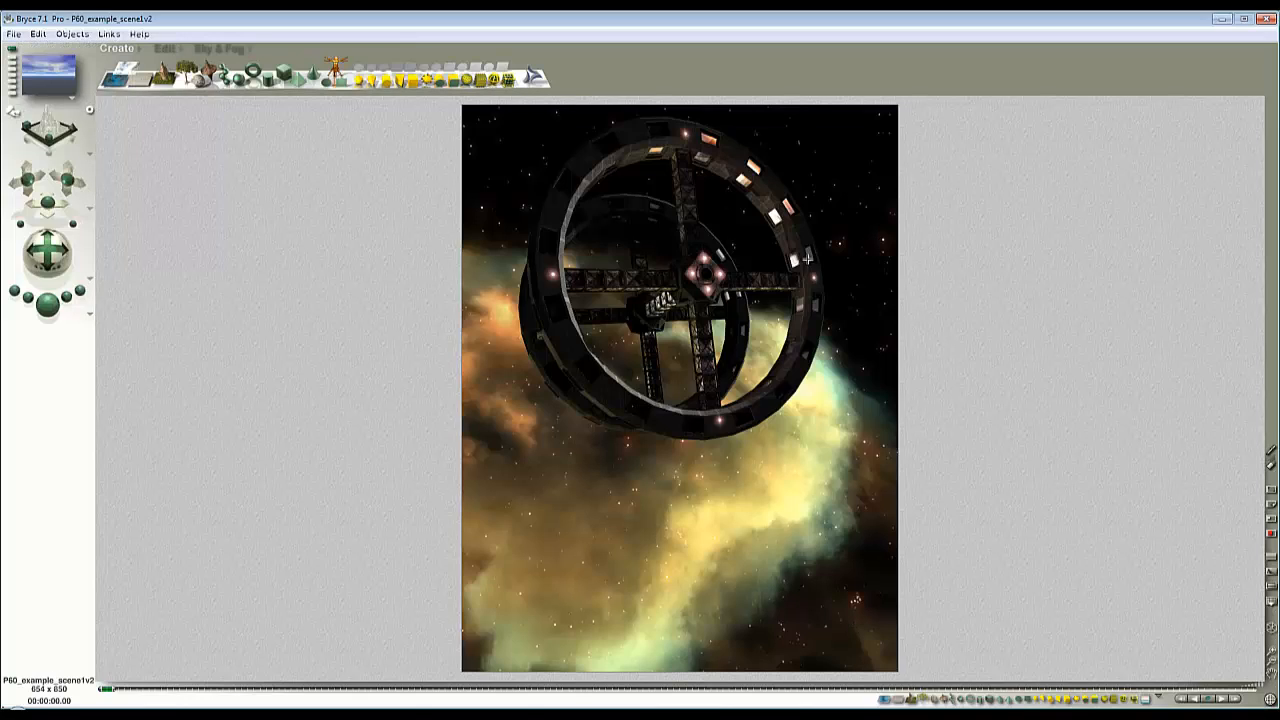
Step: Return P60_example_scene1v2 to wireframe and preview the selected ring station in the object library
{"action": "key", "text": "Escape"}
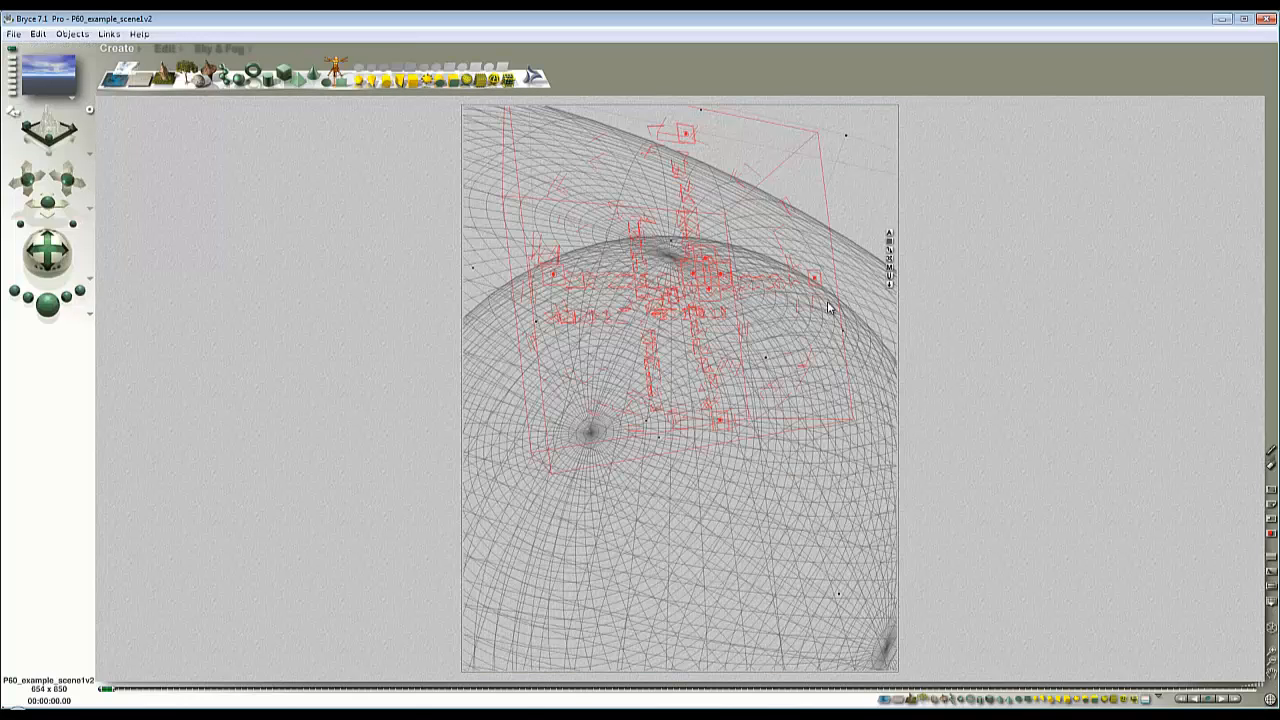
{"action": "left_click", "coordinate": [143, 55]}
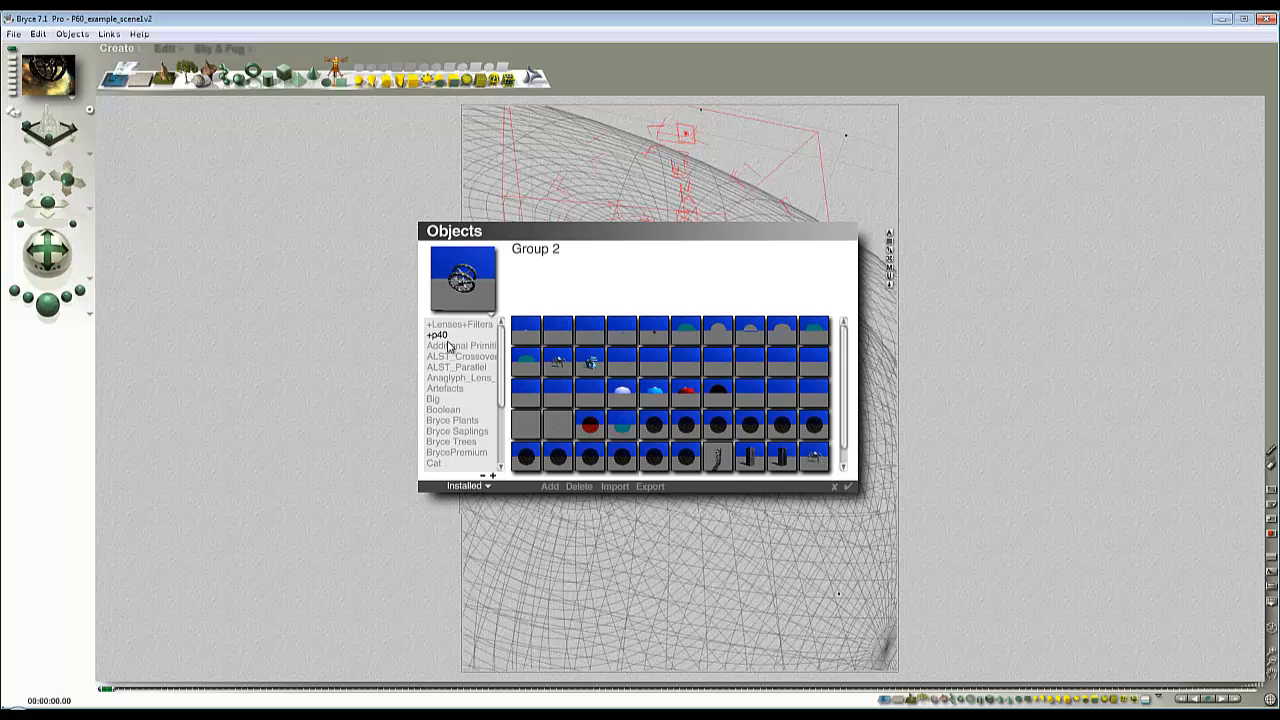
{"action": "left_click_drag", "start_coordinate": [473, 291], "coordinate": [471, 288]}
{"action": "left_click", "coordinate": [846, 487]}
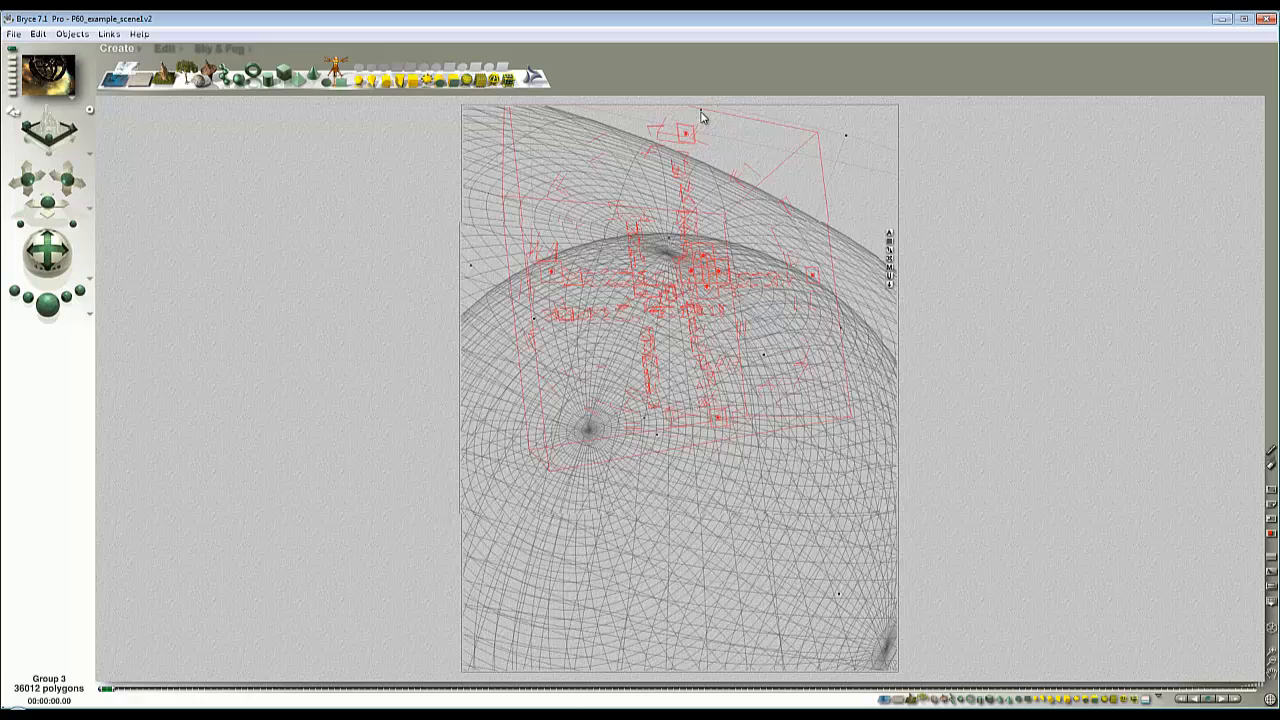
Step: Reset the ring station group's rotation and set its origin to 0 on the X, Y and Z axes
{"action": "left_click_drag", "start_coordinate": [701, 110], "coordinate": [701, 109]}
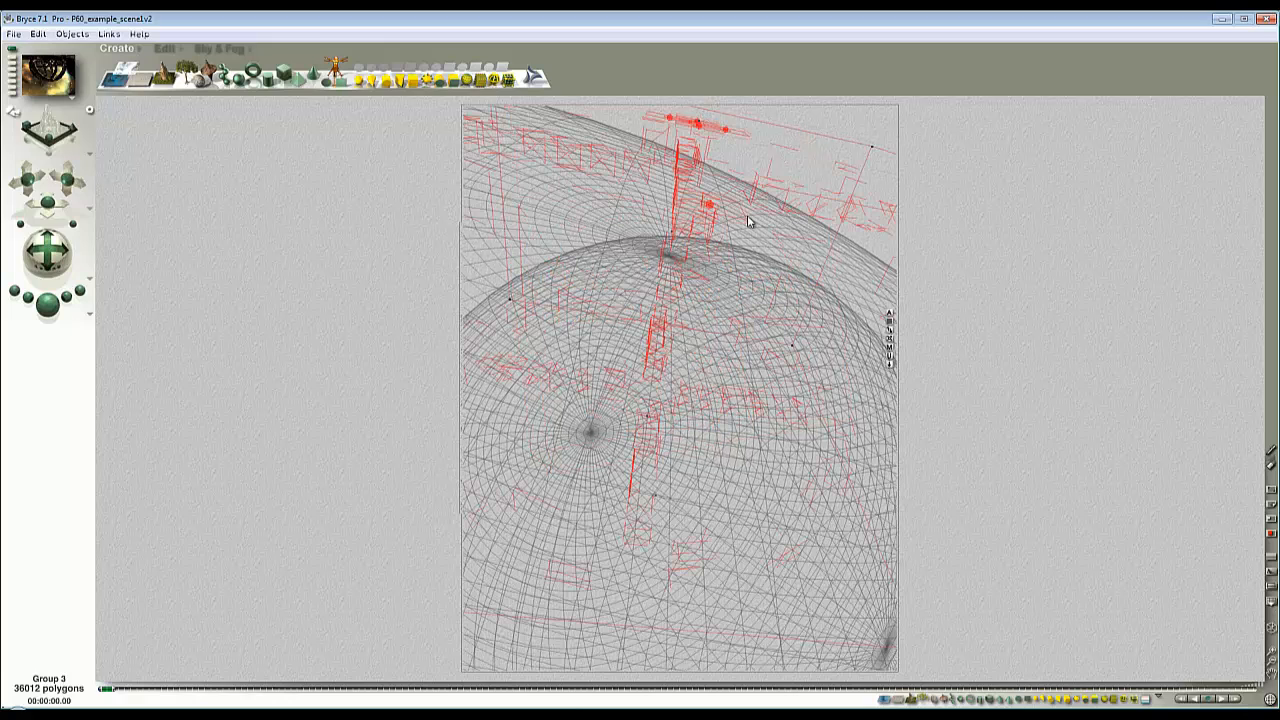
{"action": "key", "text": "3"}
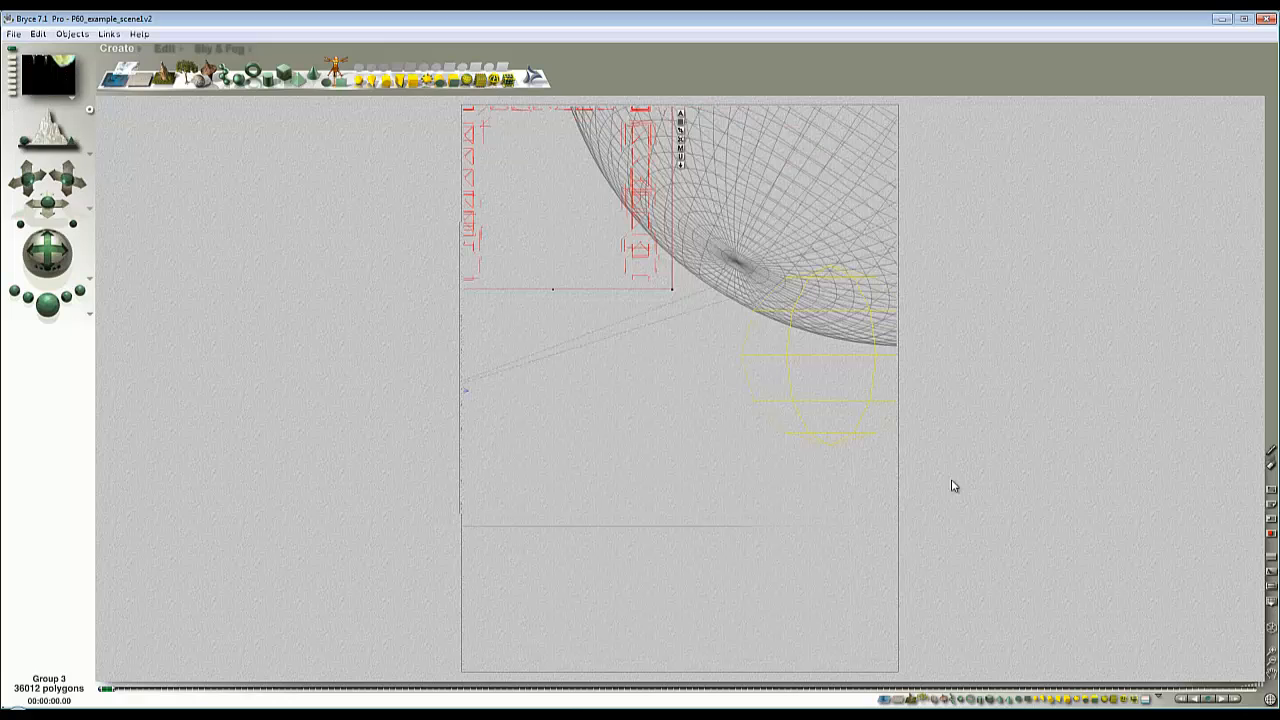
{"action": "left_click", "coordinate": [1271, 661]}
{"action": "left_click", "coordinate": [1271, 661]}
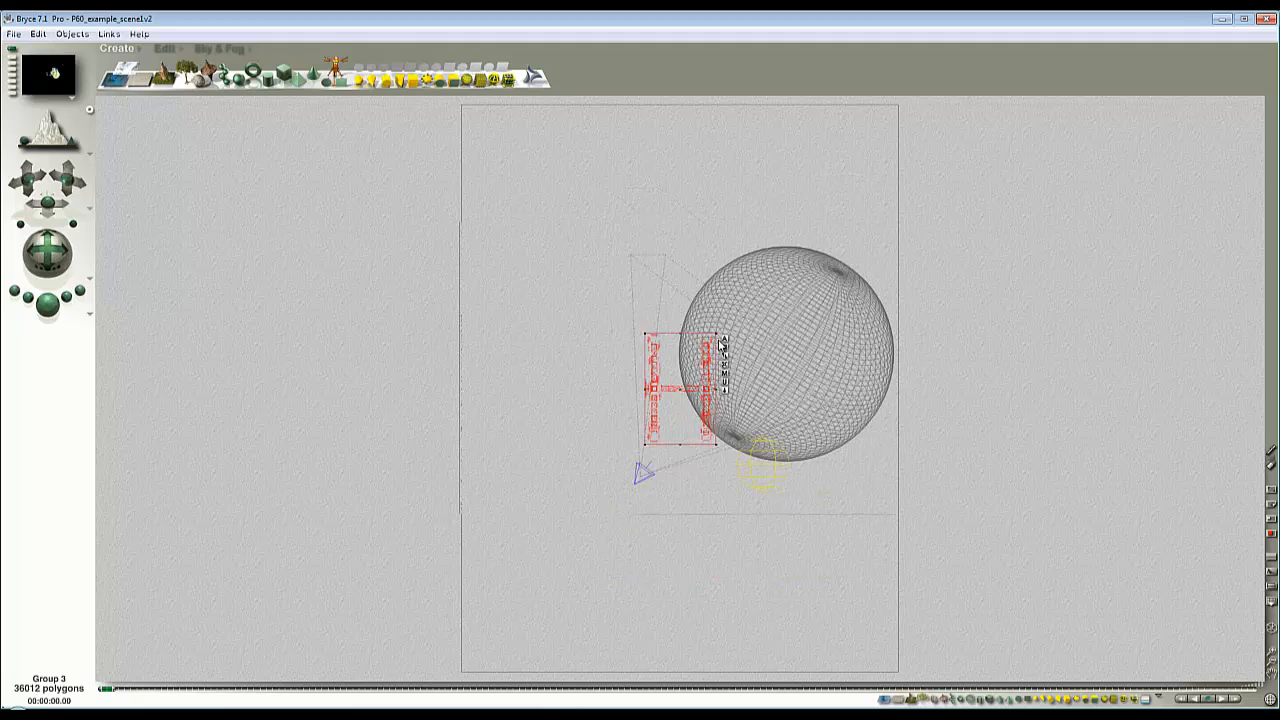
{"action": "left_click", "coordinate": [724, 343]}
{"action": "left_click", "coordinate": [833, 484]}
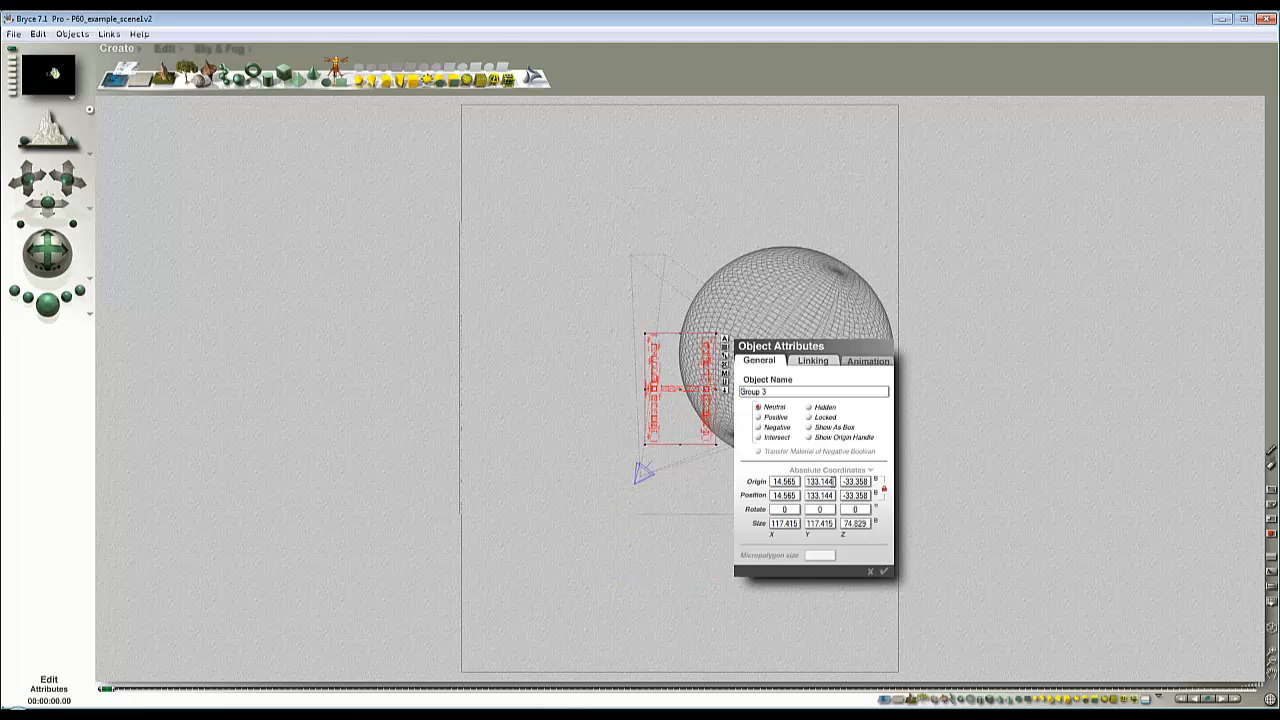
{"action": "left_click_drag", "start_coordinate": [833, 482], "coordinate": [787, 490]}
{"action": "type", "text": "0"}
{"action": "type", "text": "0"}
{"action": "left_click_drag", "start_coordinate": [870, 483], "coordinate": [757, 495]}
{"action": "type", "text": "0"}
{"action": "left_click", "coordinate": [885, 570]}
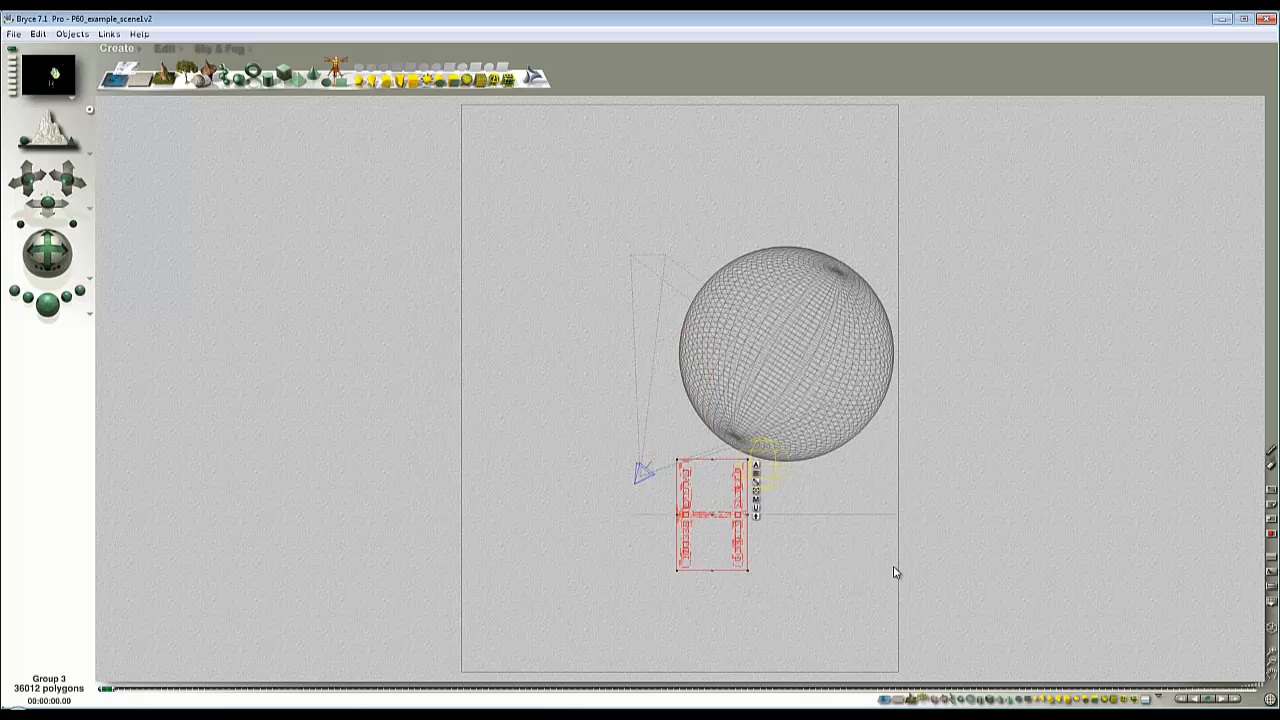
Step: Return to the camera view and save the ring station group as a preset in the ALST_Crossover object category
{"action": "key", "text": "1"}
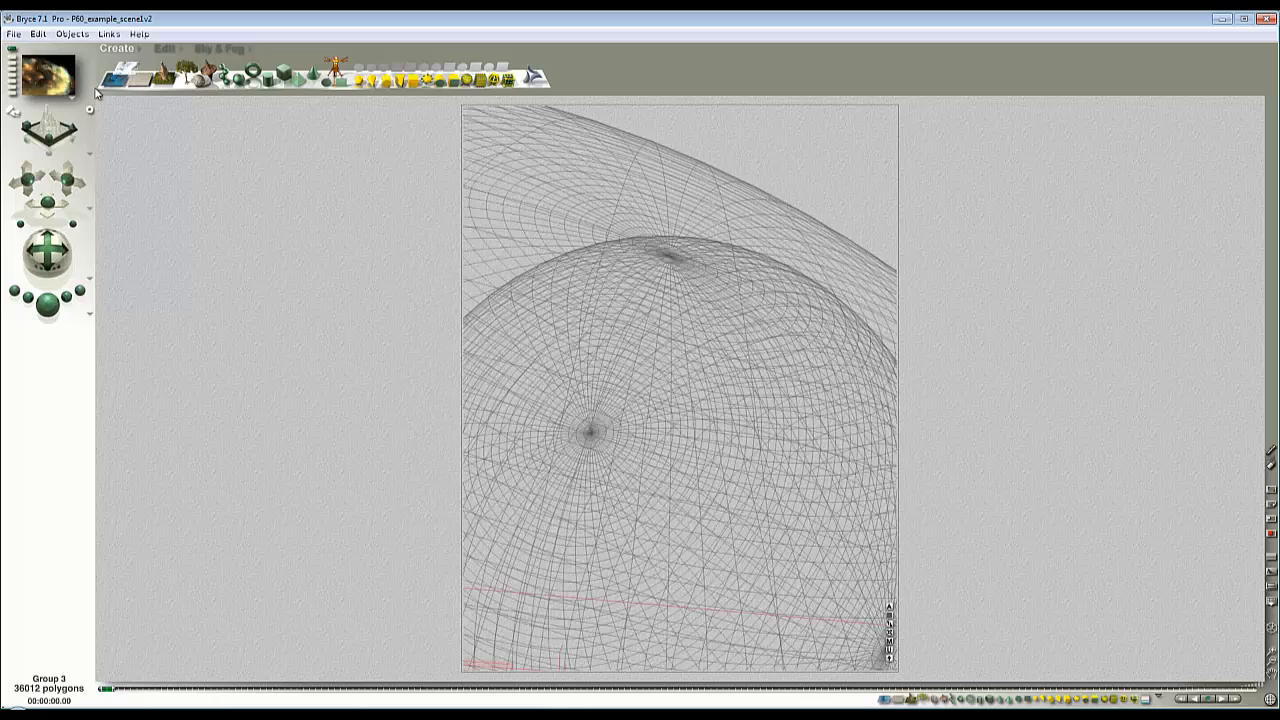
{"action": "left_click", "coordinate": [141, 52]}
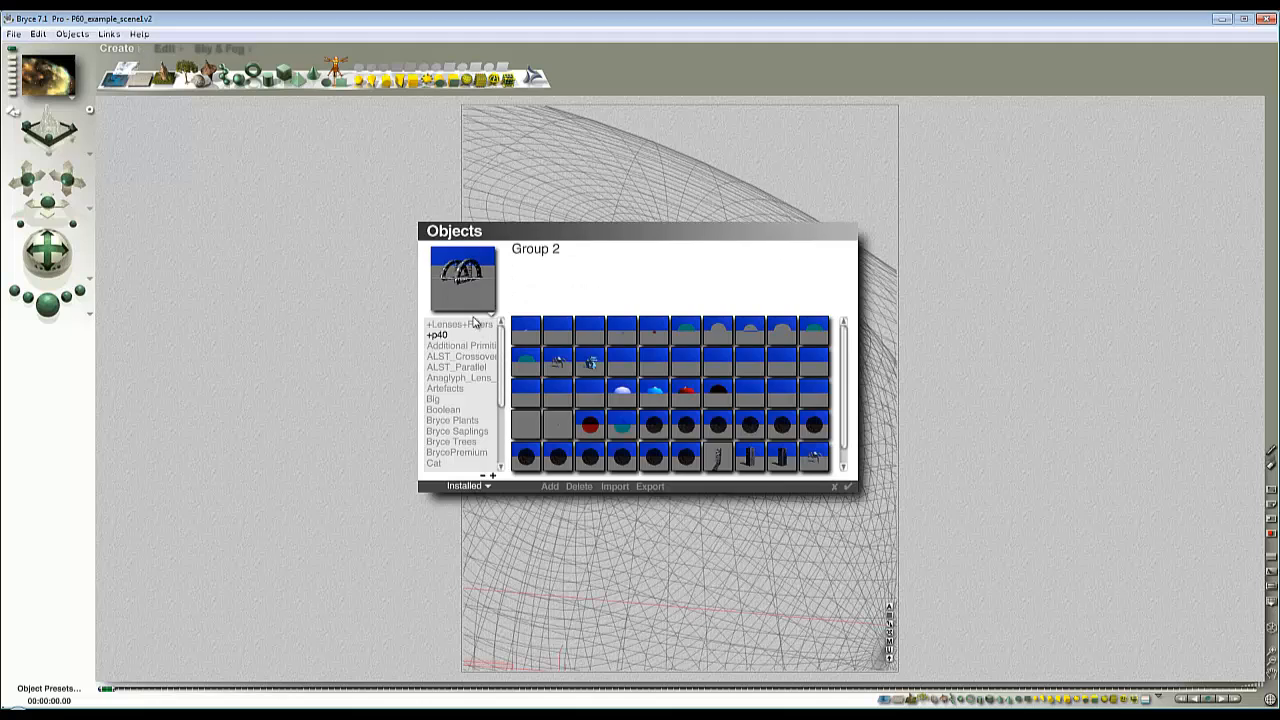
{"action": "left_click", "coordinate": [466, 346]}
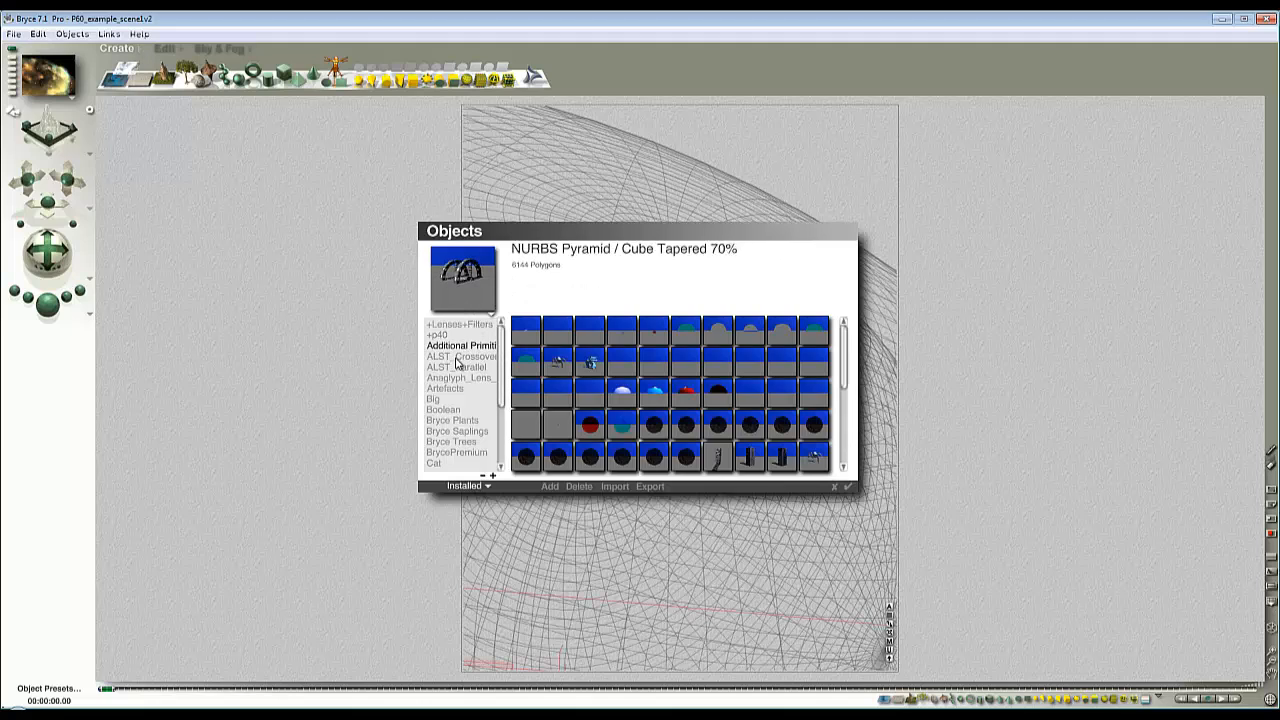
{"action": "left_click", "coordinate": [460, 357]}
{"action": "left_click", "coordinate": [457, 367]}
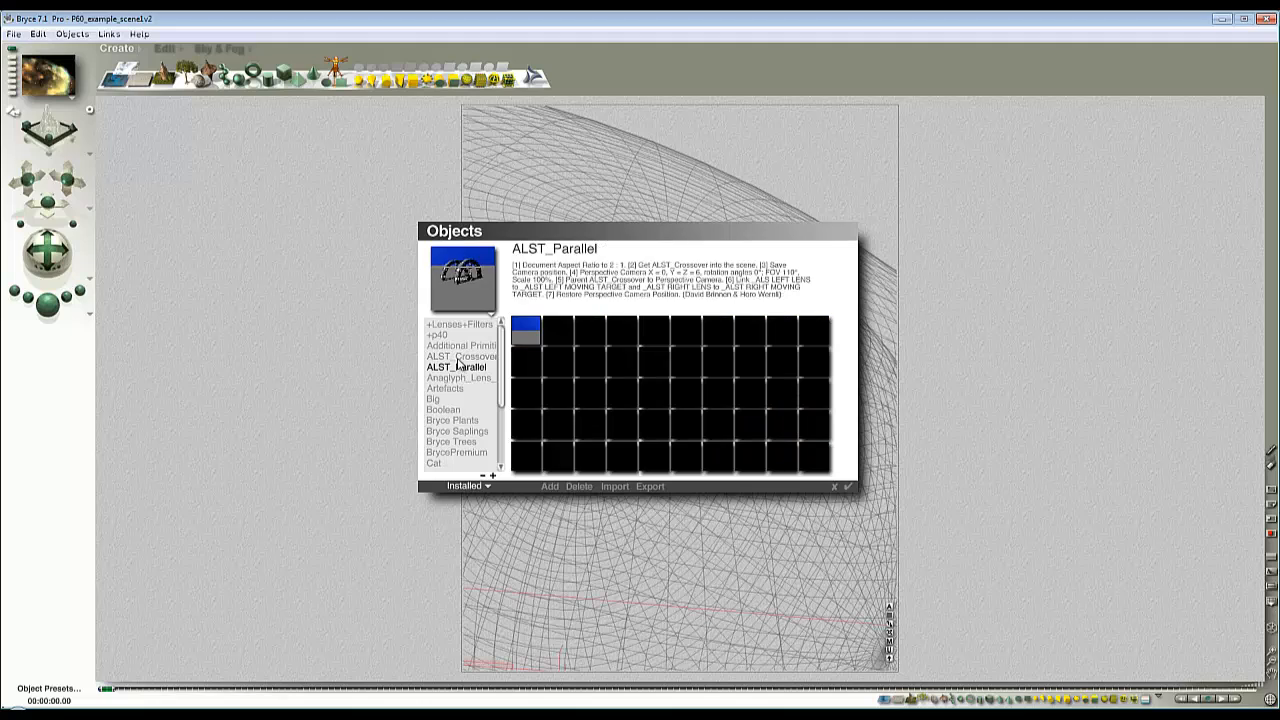
{"action": "left_click", "coordinate": [461, 357]}
{"action": "left_click", "coordinate": [549, 486]}
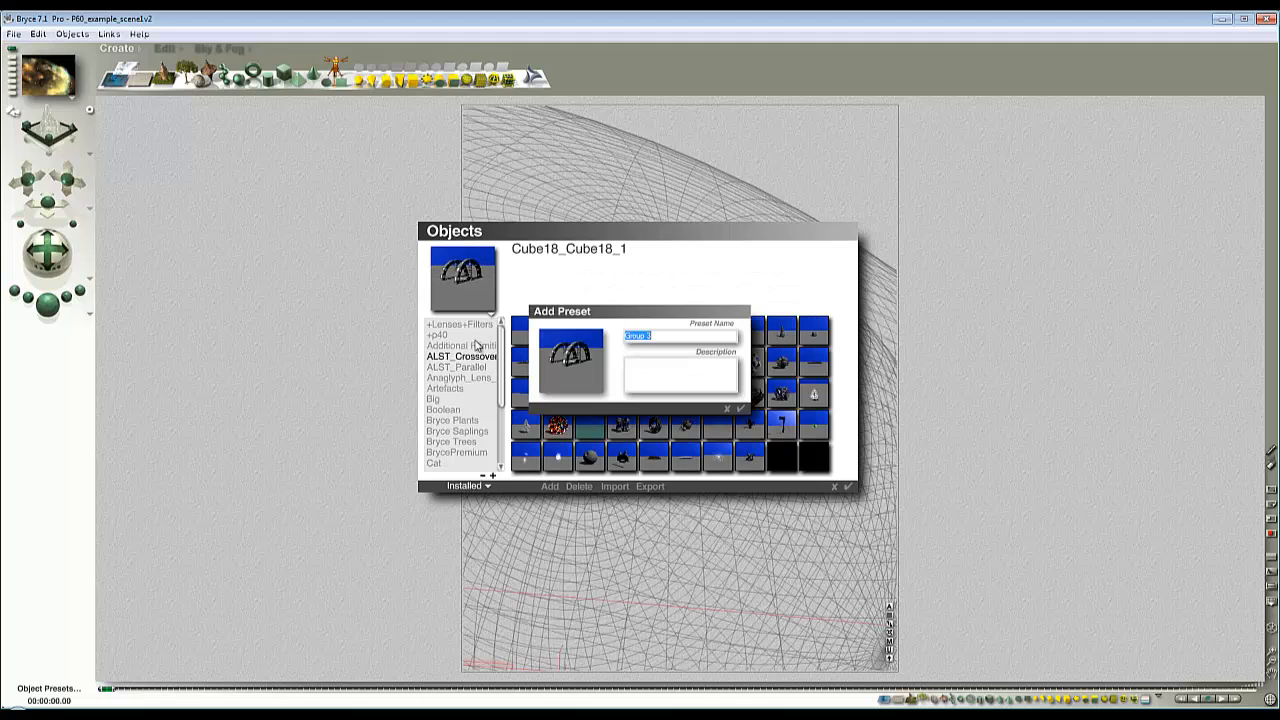
{"action": "left_click", "coordinate": [740, 409]}
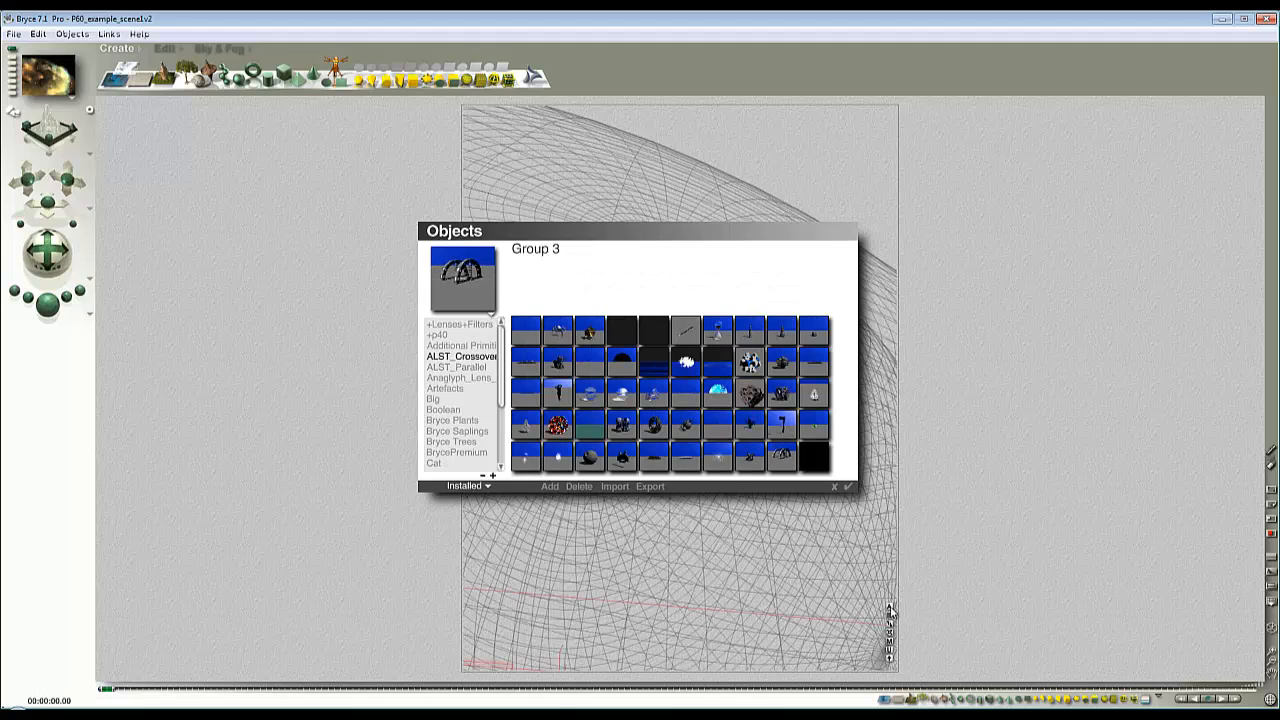
{"action": "left_click", "coordinate": [848, 487]}
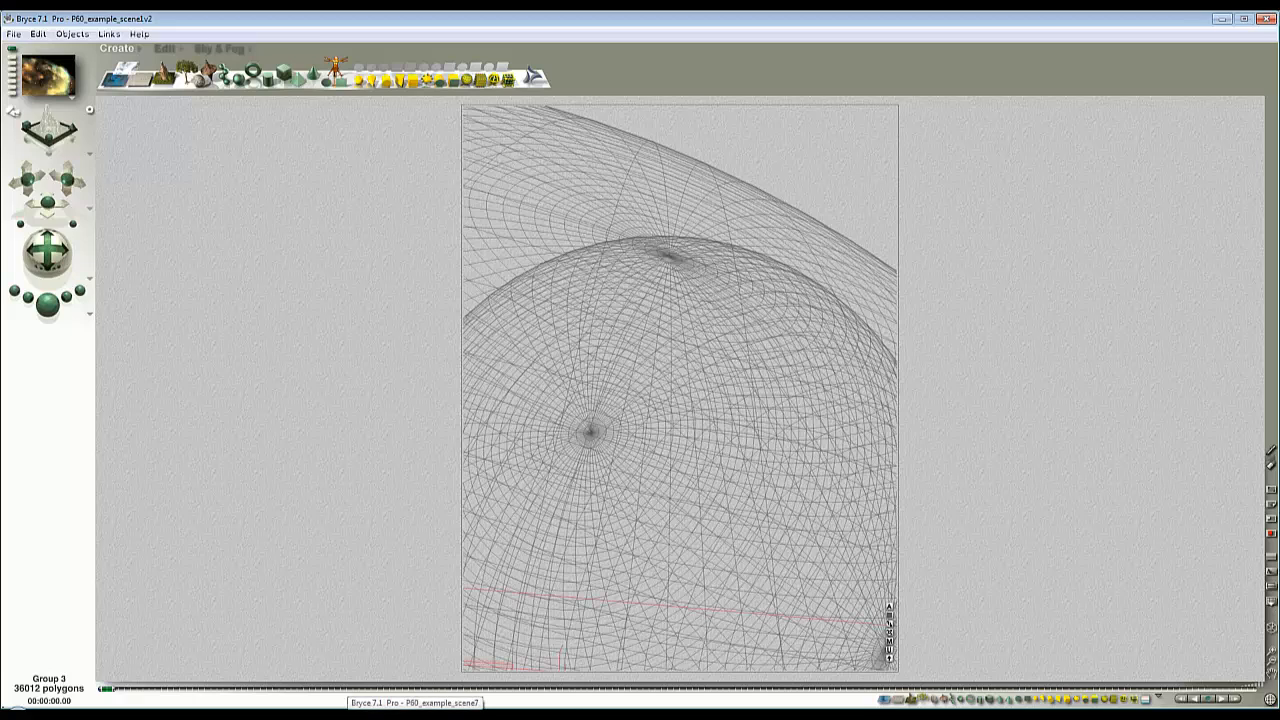
Step: Switch to the P60_example_scene7 window and load the Group 3 station preset from the object library
{"action": "left_click", "coordinate": [428, 714]}
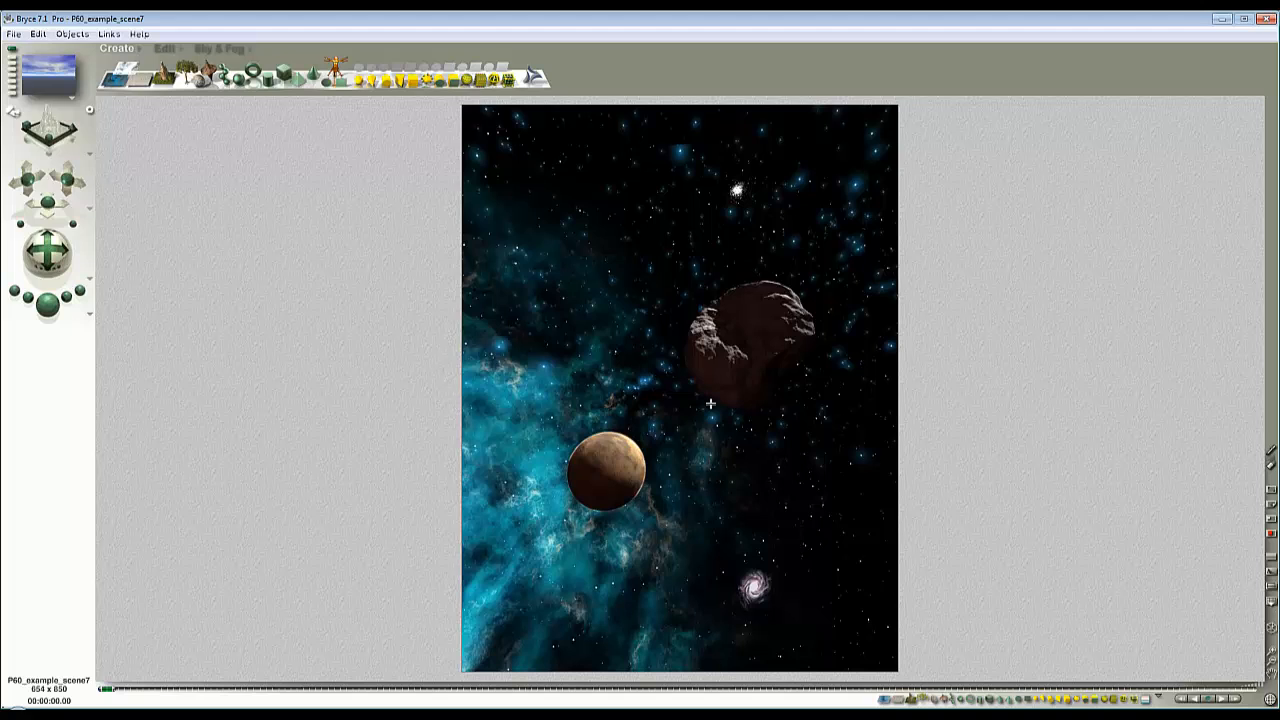
{"action": "left_click", "coordinate": [139, 50]}
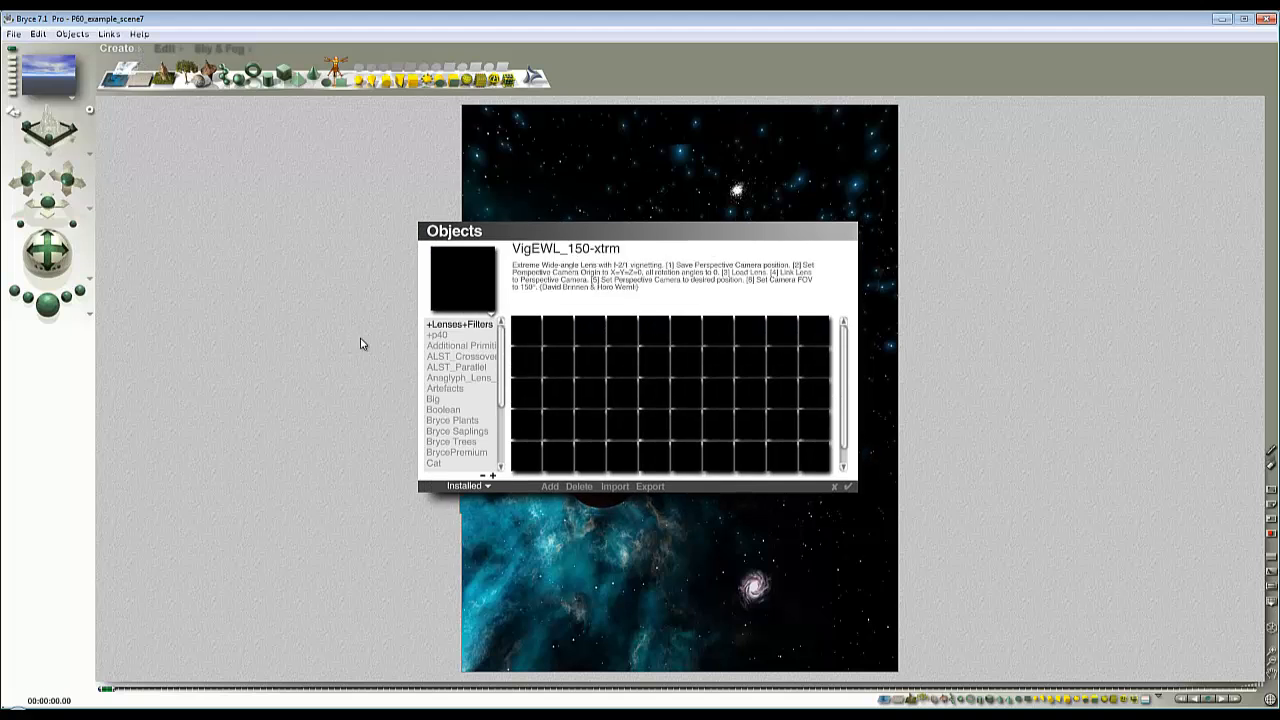
{"action": "left_click", "coordinate": [452, 346]}
{"action": "left_click", "coordinate": [458, 357]}
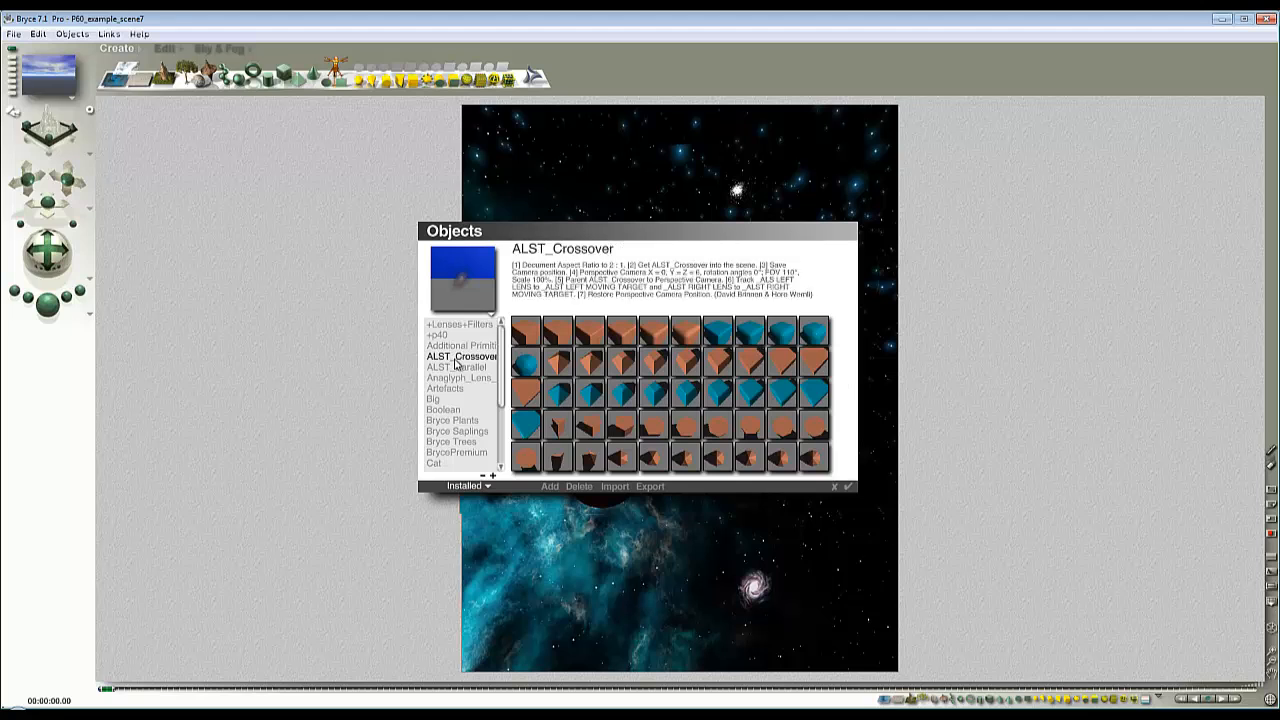
{"action": "left_click", "coordinate": [849, 486]}
Step: Set the imported station group's Y position to 0
{"action": "key", "text": "4"}
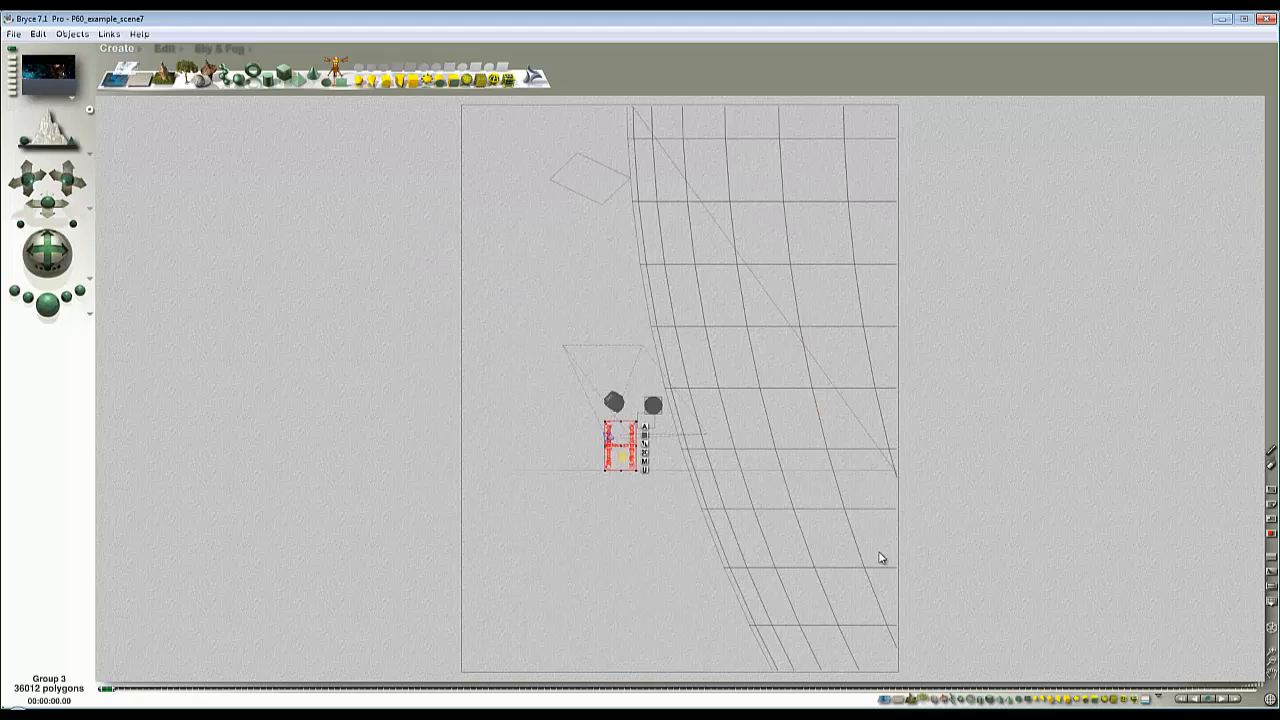
{"action": "left_click", "coordinate": [1265, 648]}
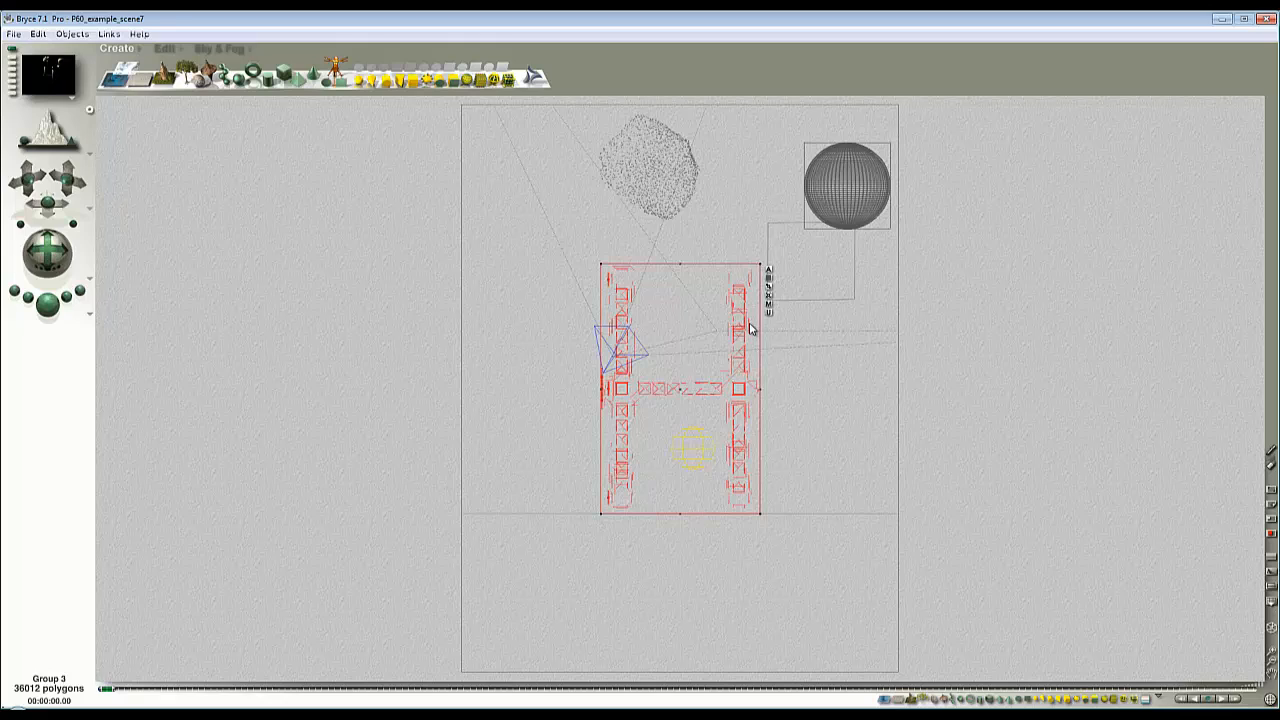
{"action": "left_click", "coordinate": [769, 272]}
{"action": "double_click", "coordinate": [866, 425]}
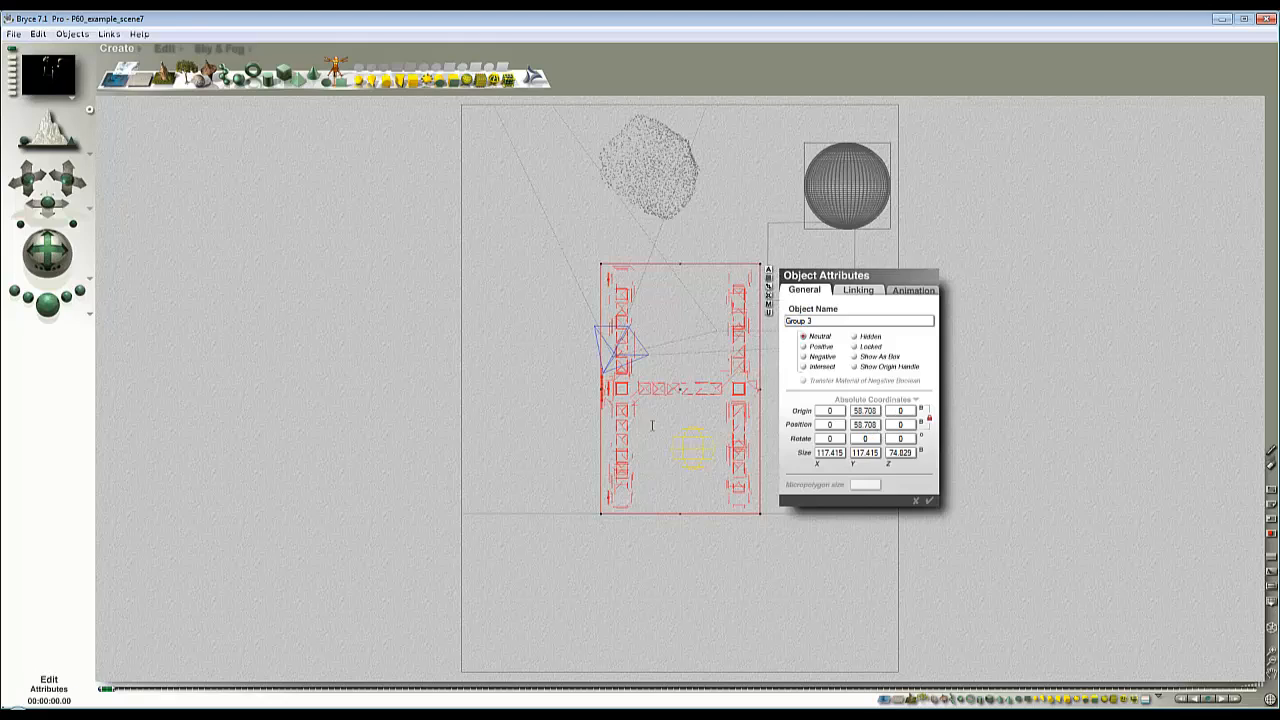
{"action": "type", "text": "0"}
{"action": "left_click", "coordinate": [929, 501]}
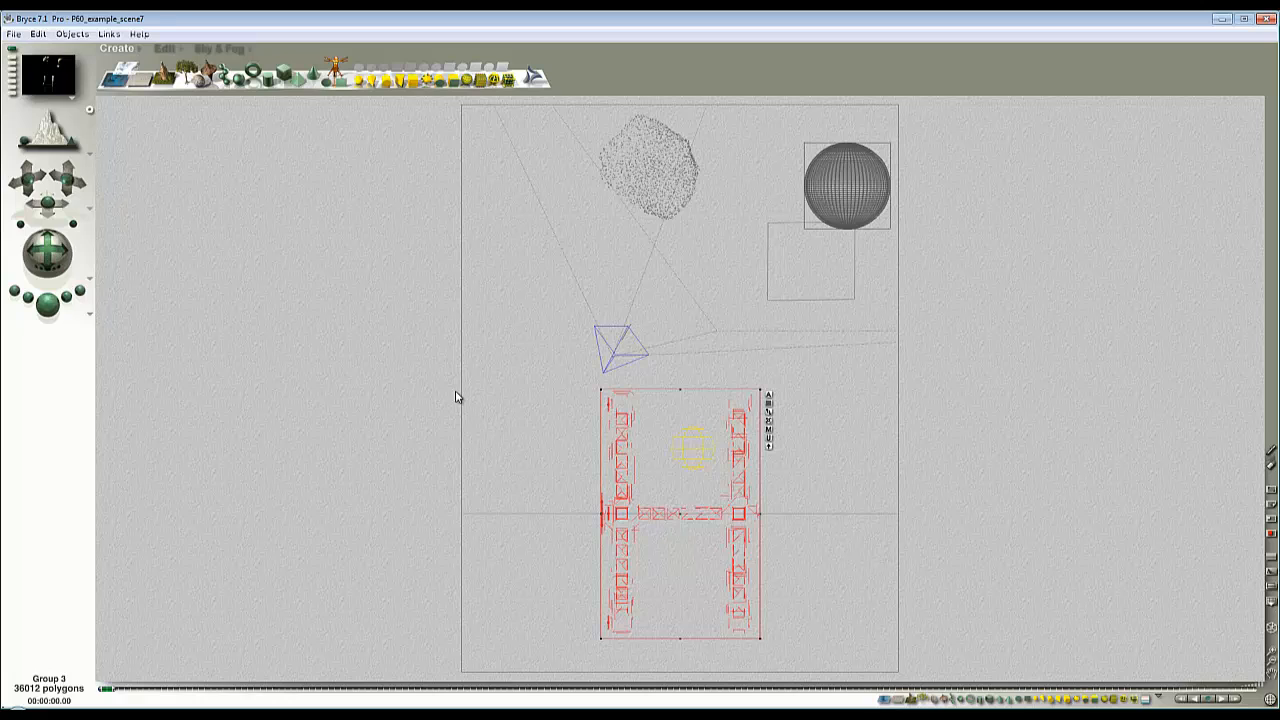
Step: Return to the camera view and store it as the first saved view
{"action": "key", "text": "1"}
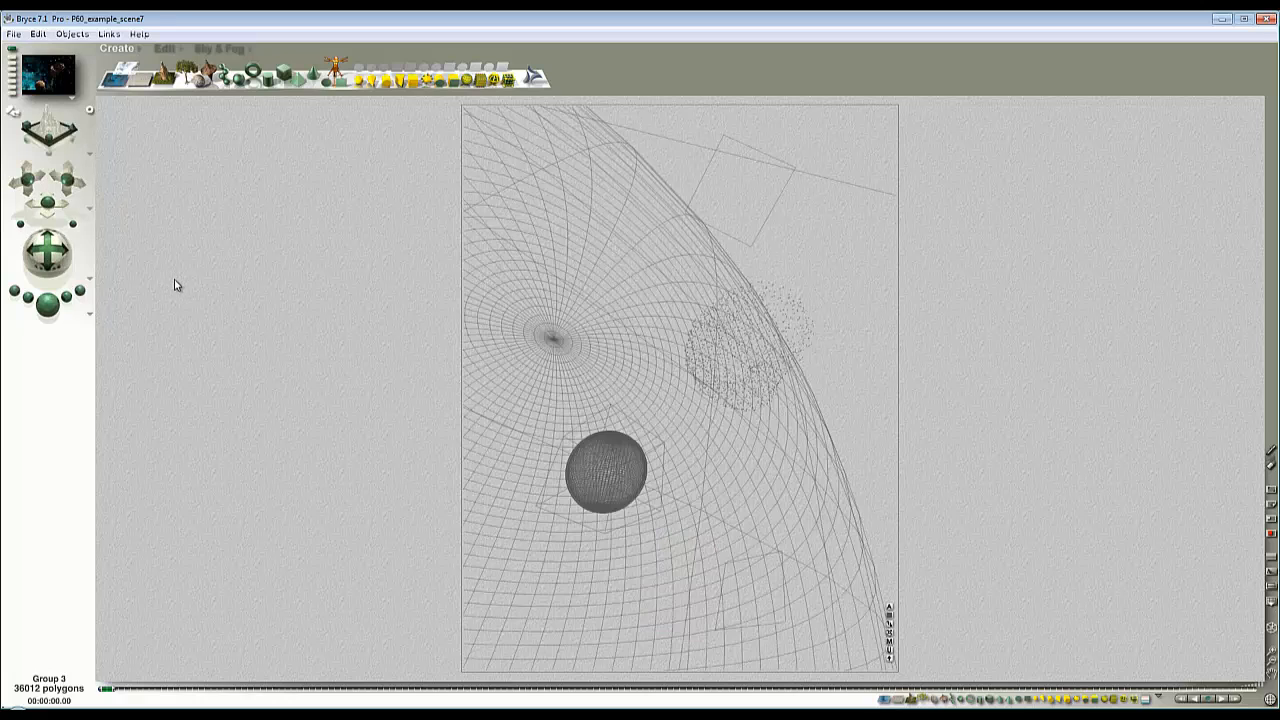
{"action": "left_click", "coordinate": [12, 57]}
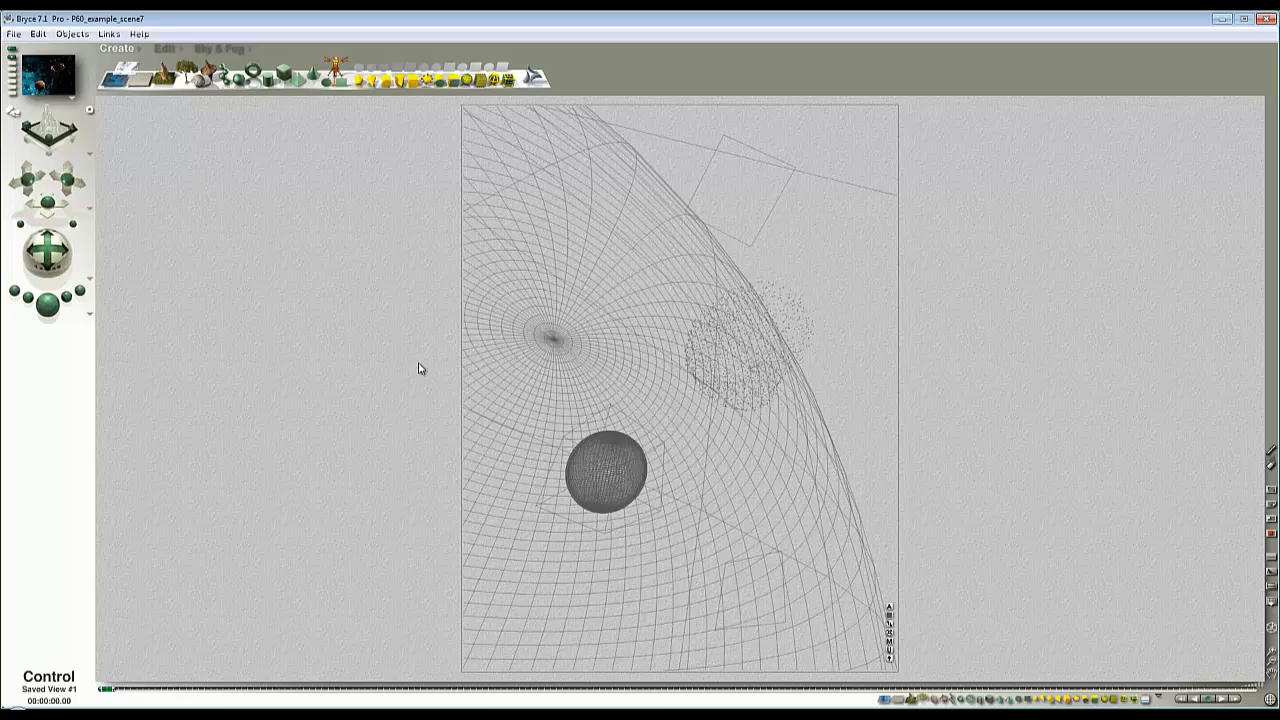
{"action": "left_click", "coordinate": [540, 452]}
Step: Set the camera's origin to 0 on the X, Y and Z axes and zero its rotation
{"action": "key", "text": "3"}
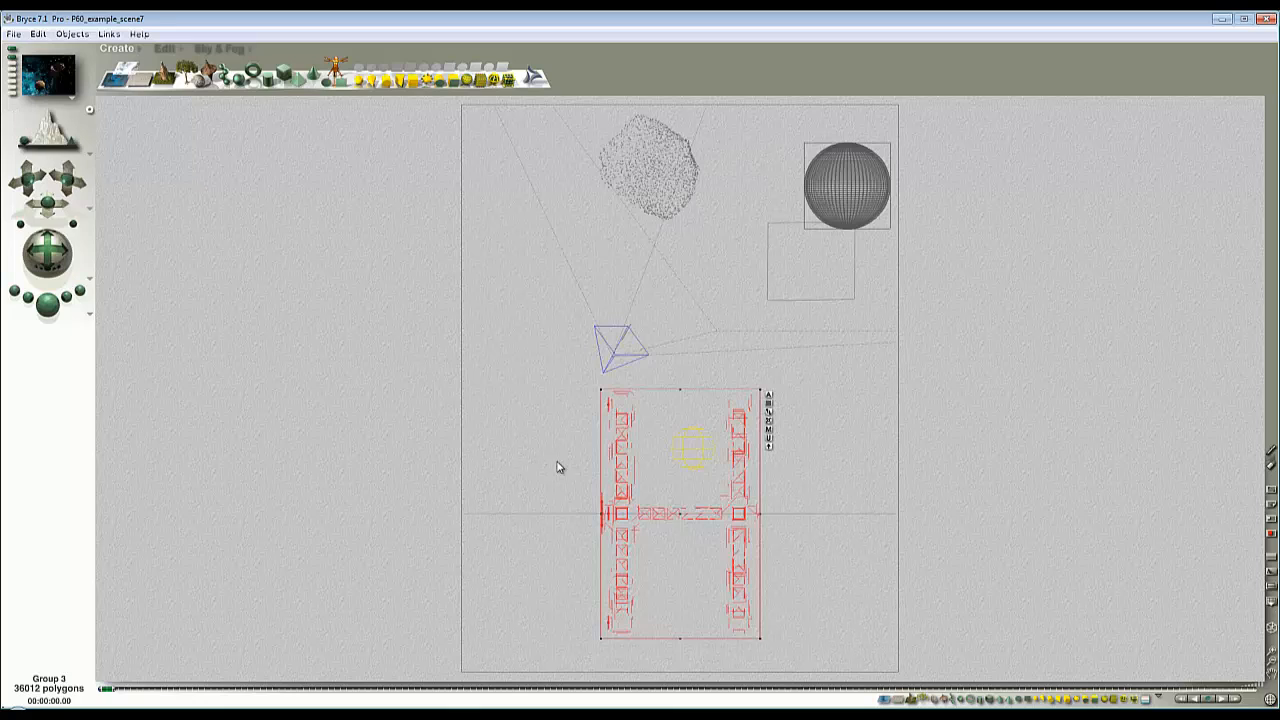
{"action": "left_click", "coordinate": [633, 360]}
{"action": "left_click", "coordinate": [657, 331]}
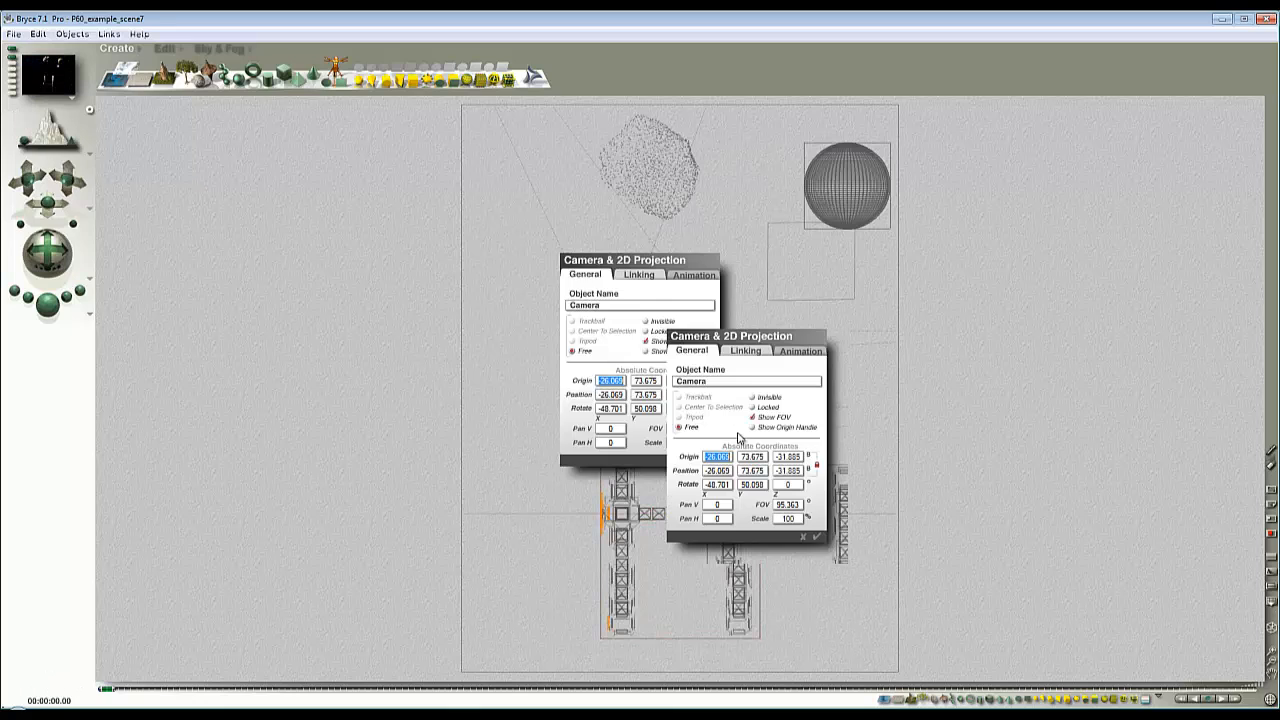
{"action": "type", "text": "0"}
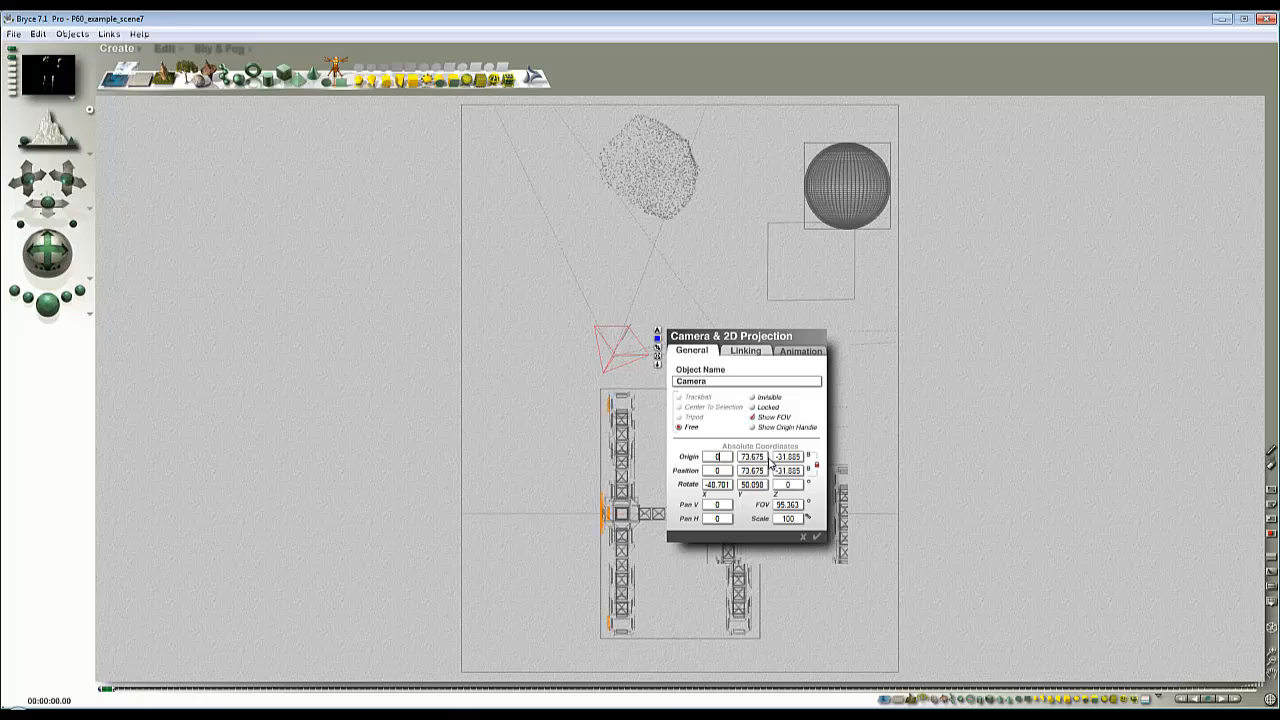
{"action": "type", "text": "00"}
{"action": "type", "text": "0"}
{"action": "left_click_drag", "start_coordinate": [713, 490], "coordinate": [674, 485]}
{"action": "type", "text": "0"}
{"action": "left_click", "coordinate": [818, 538]}
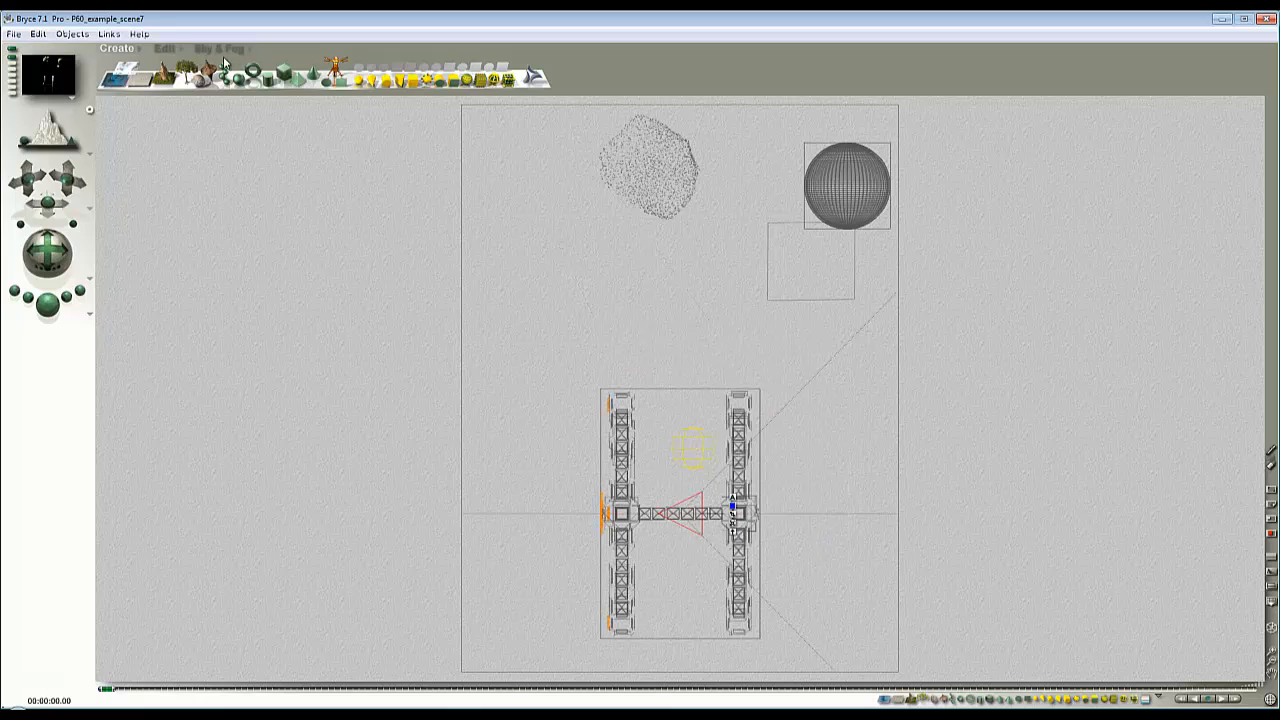
Step: Move the camera back along the station's axis until it is outside the ring, and test render the camera view
{"action": "left_click", "coordinate": [165, 48]}
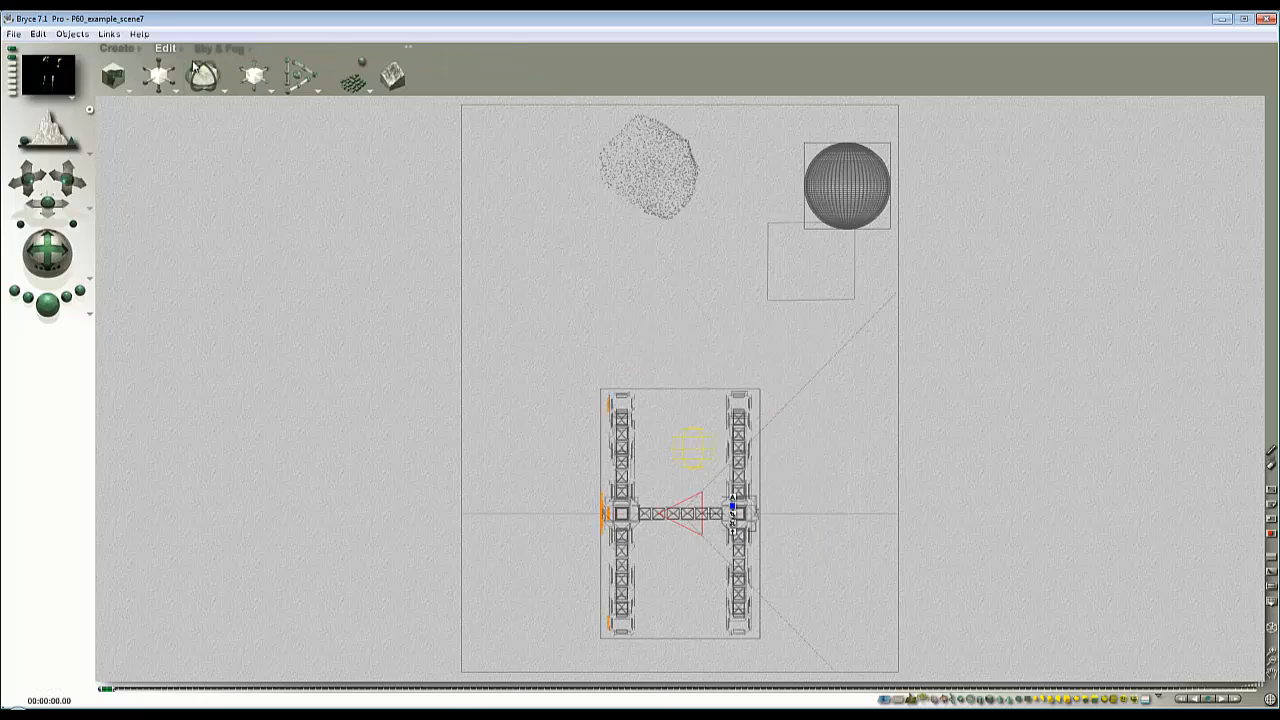
{"action": "left_click", "coordinate": [271, 89]}
{"action": "left_click", "coordinate": [300, 101]}
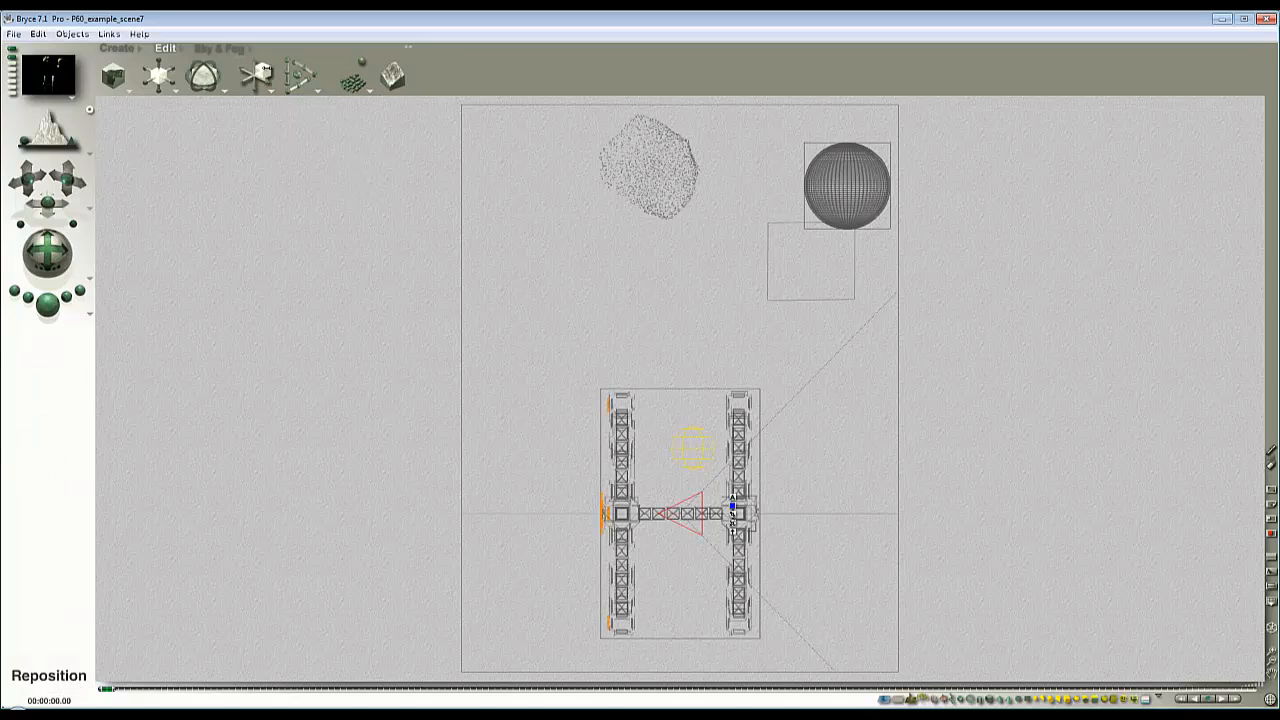
{"action": "left_click_drag", "start_coordinate": [270, 74], "coordinate": [295, 97]}
{"action": "key", "text": "1"}
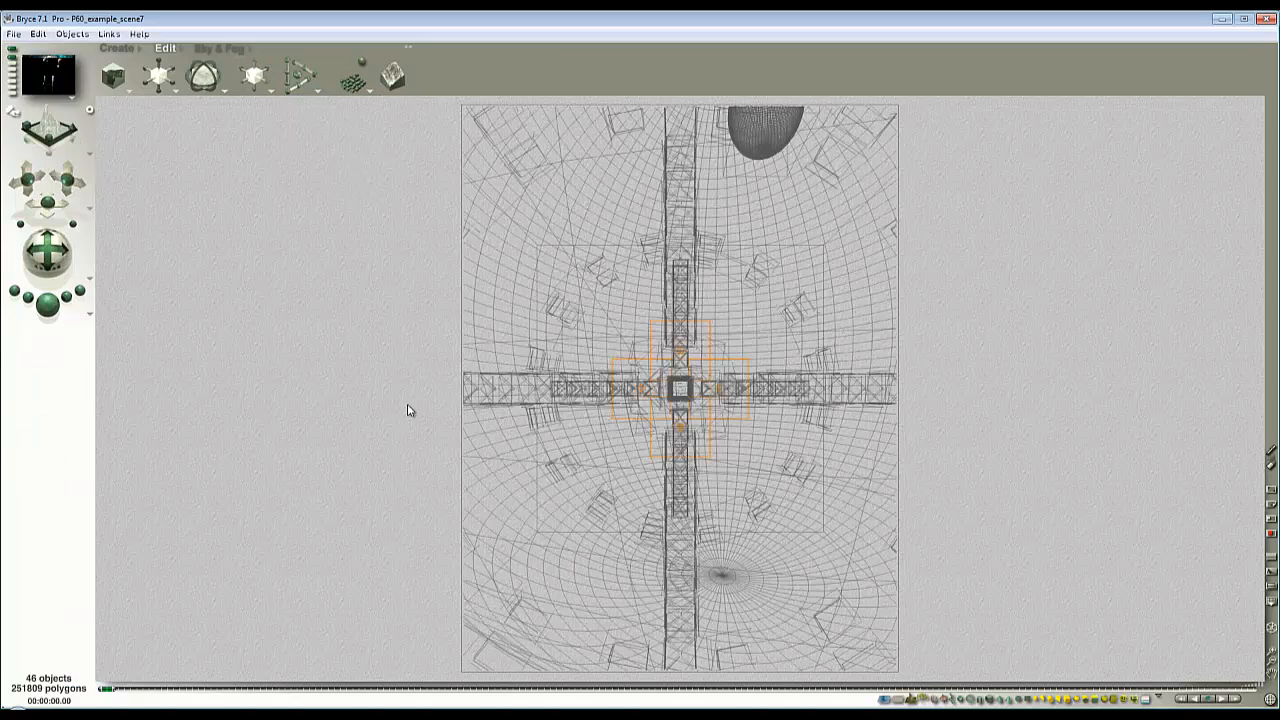
{"action": "left_click", "coordinate": [47, 305]}
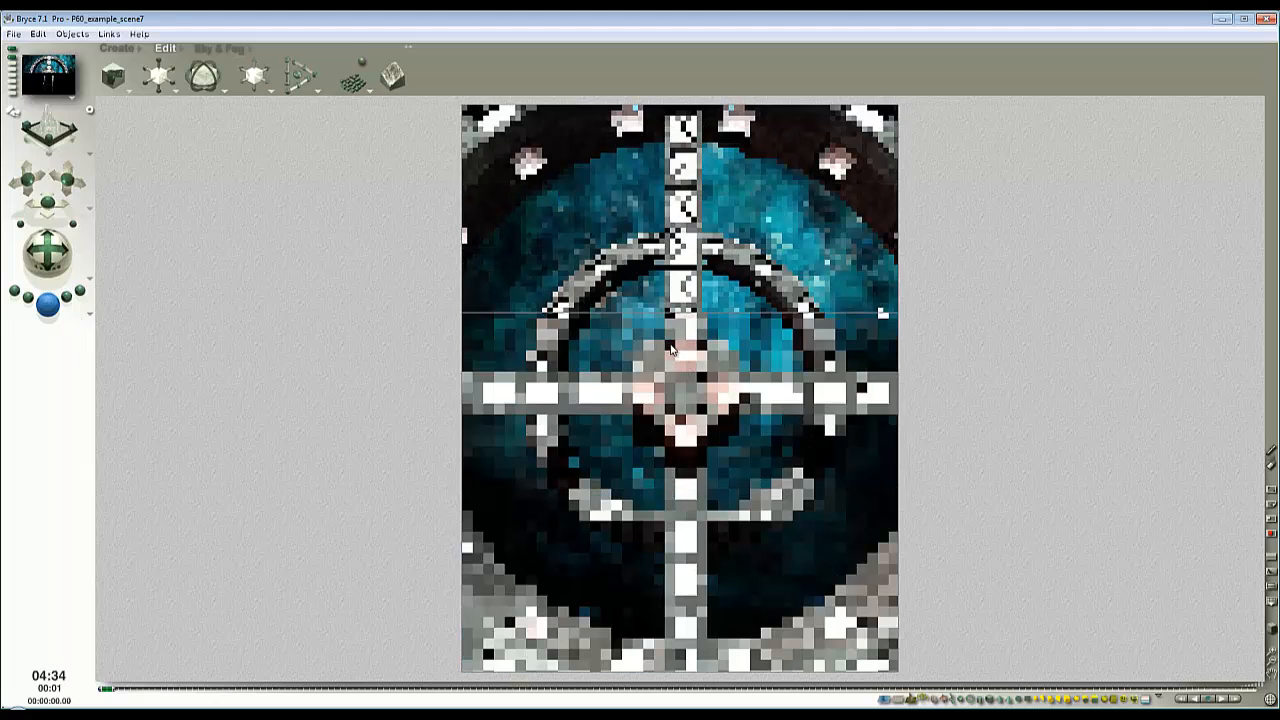
{"action": "left_click", "coordinate": [655, 418]}
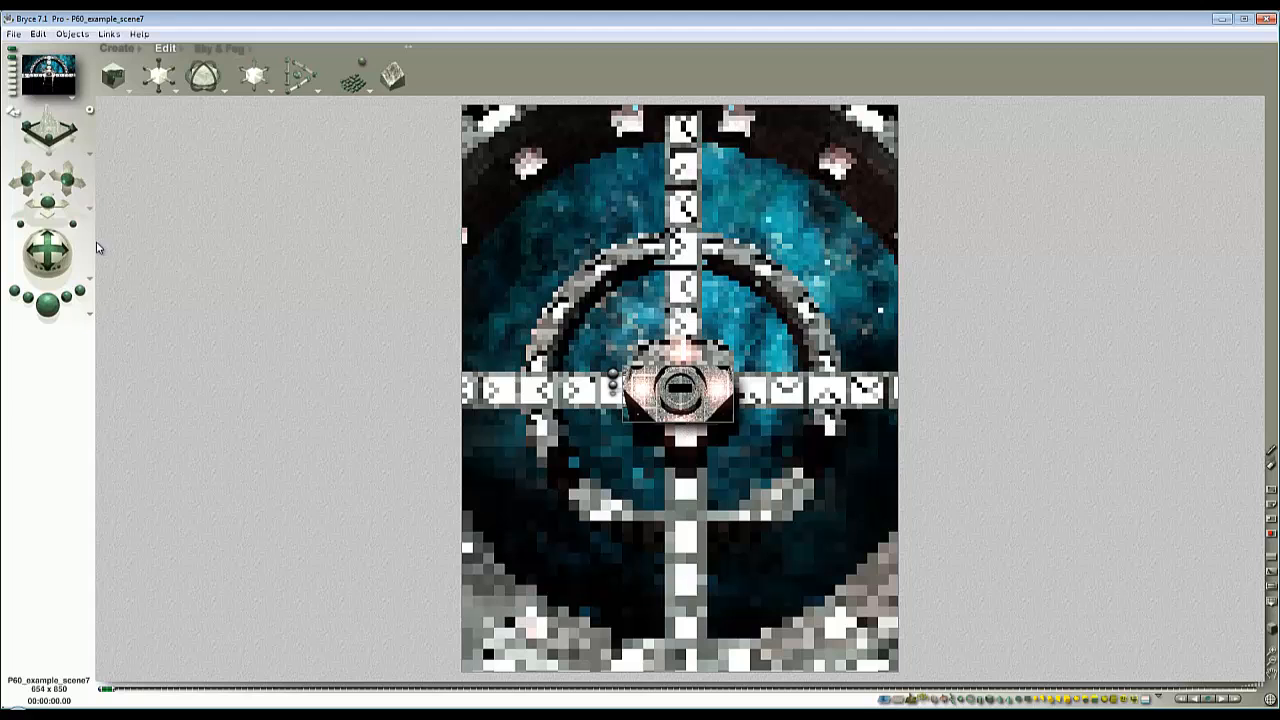
Step: Move the camera closer to the front ring's hub, test render the camera view, and stop the render
{"action": "key", "text": "3"}
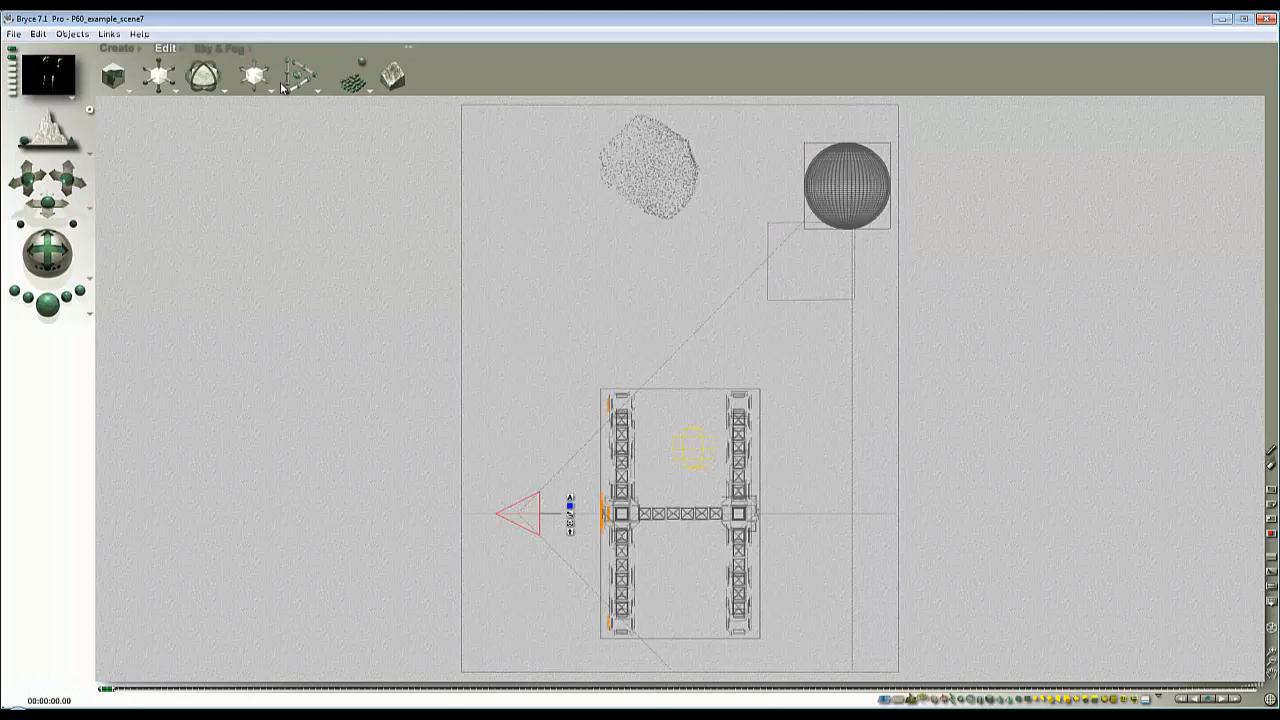
{"action": "left_click_drag", "start_coordinate": [270, 86], "coordinate": [266, 70]}
{"action": "key", "text": "1"}
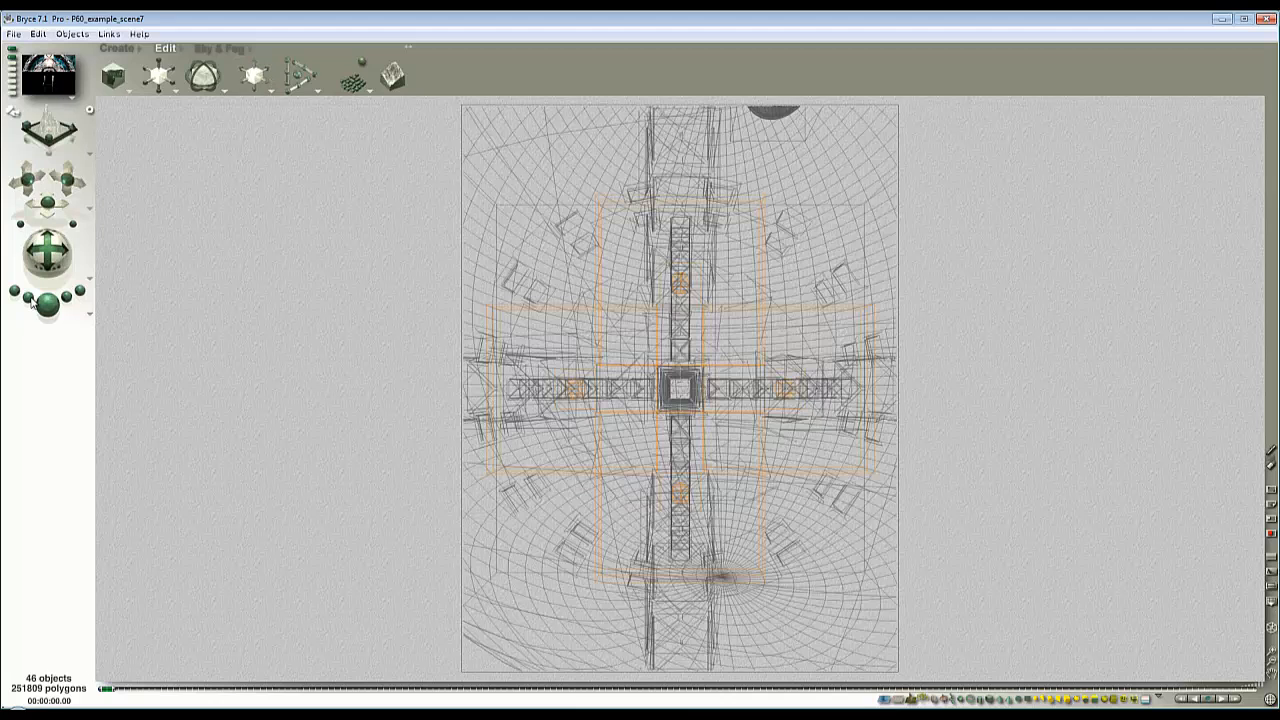
{"action": "left_click", "coordinate": [42, 304]}
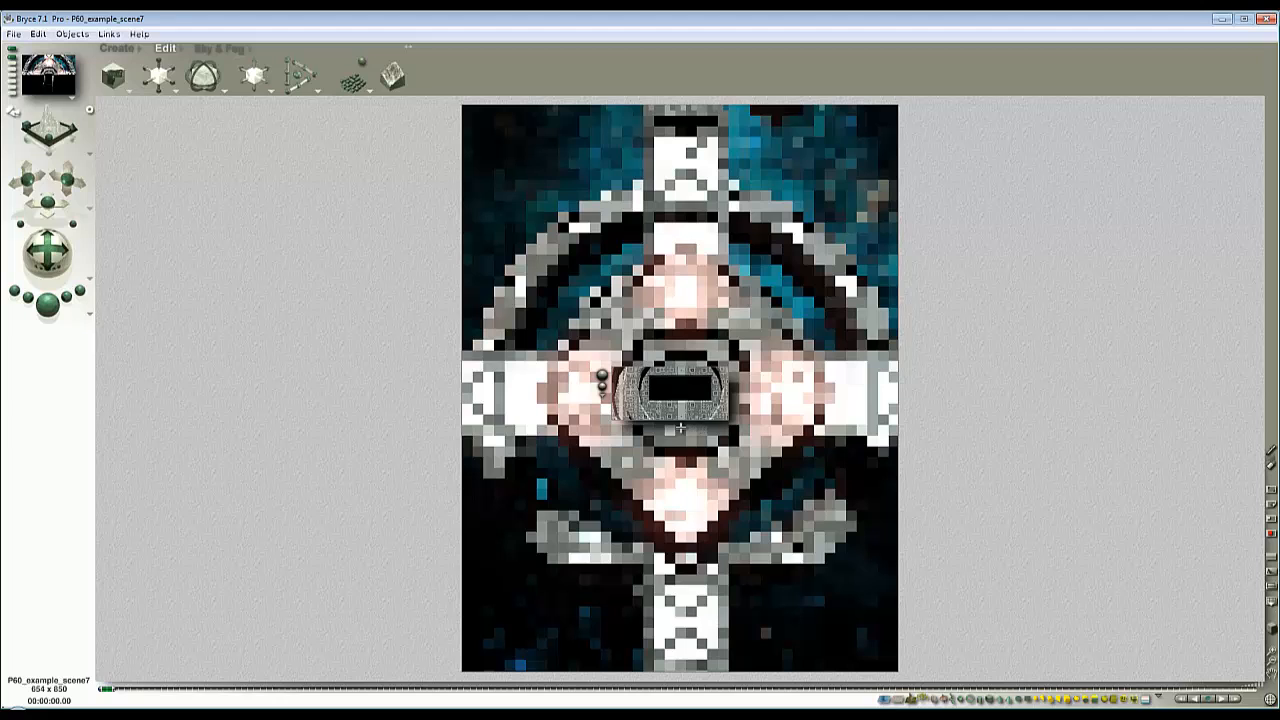
{"action": "key", "text": "Escape"}
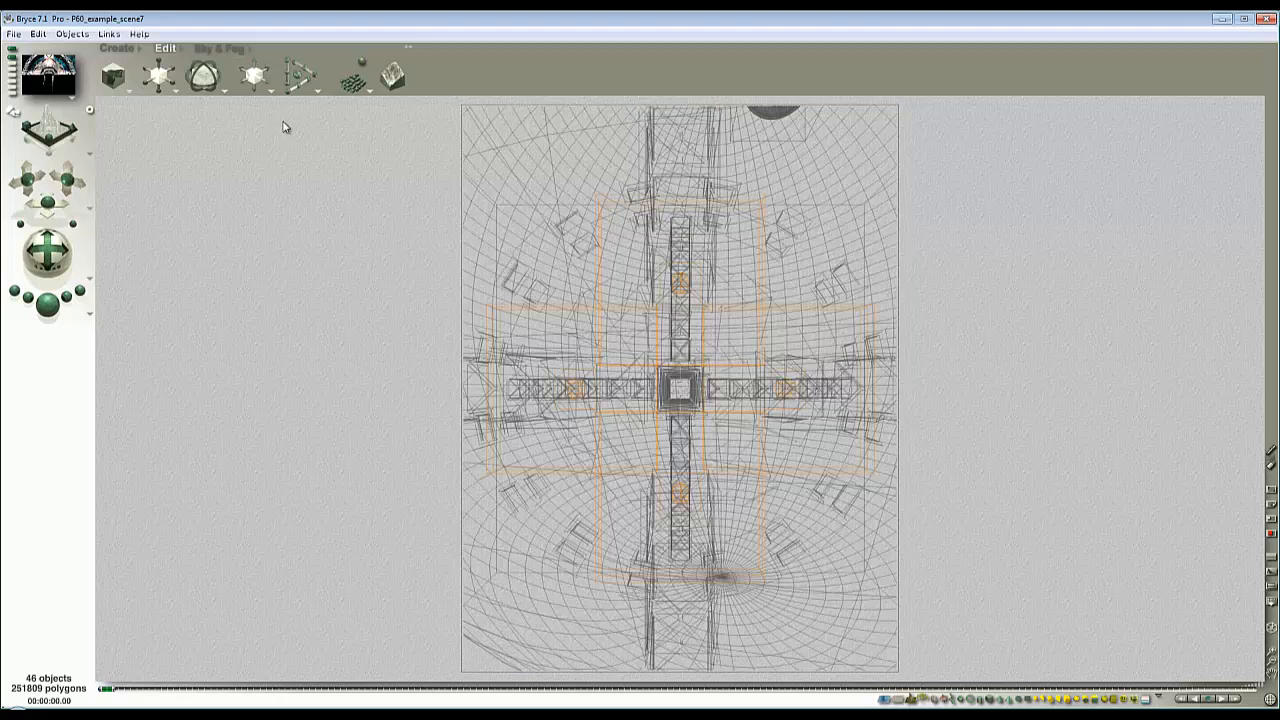
Step: Create a cube primitive and set its Y position to 0 to centre it on the station's axis
{"action": "left_click", "coordinate": [117, 49]}
{"action": "left_click", "coordinate": [285, 74]}
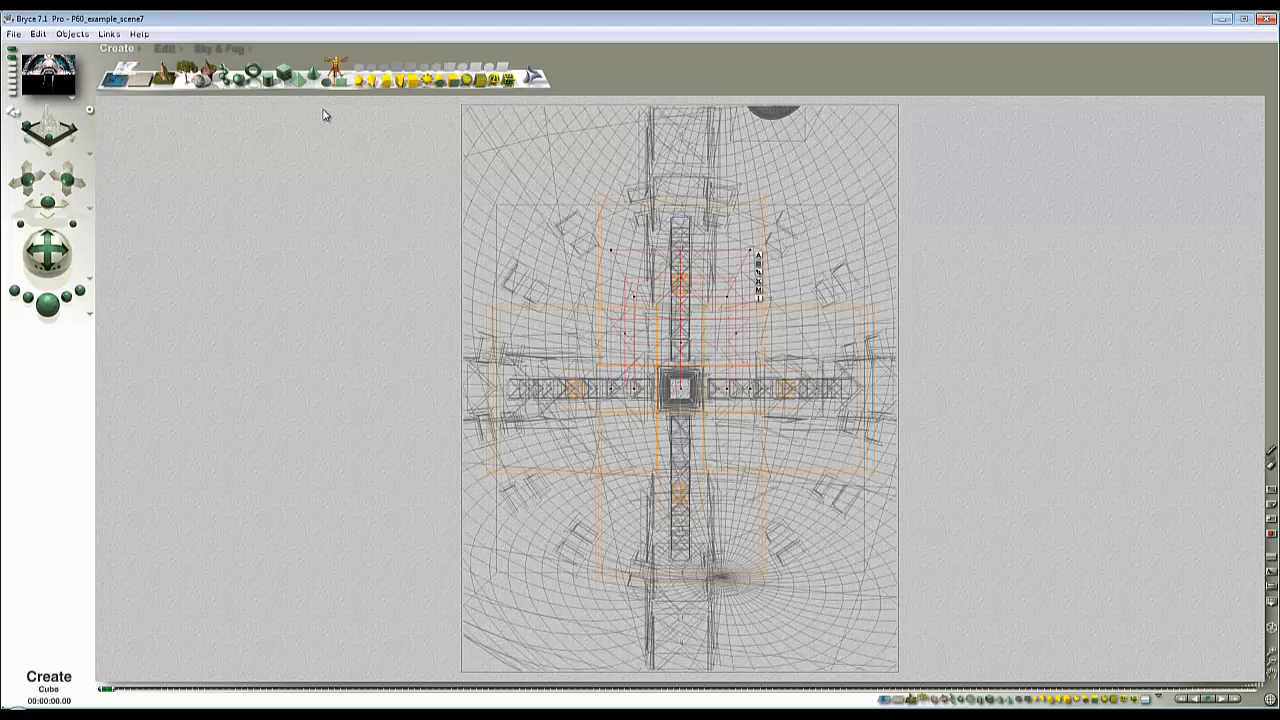
{"action": "left_click", "coordinate": [758, 255]}
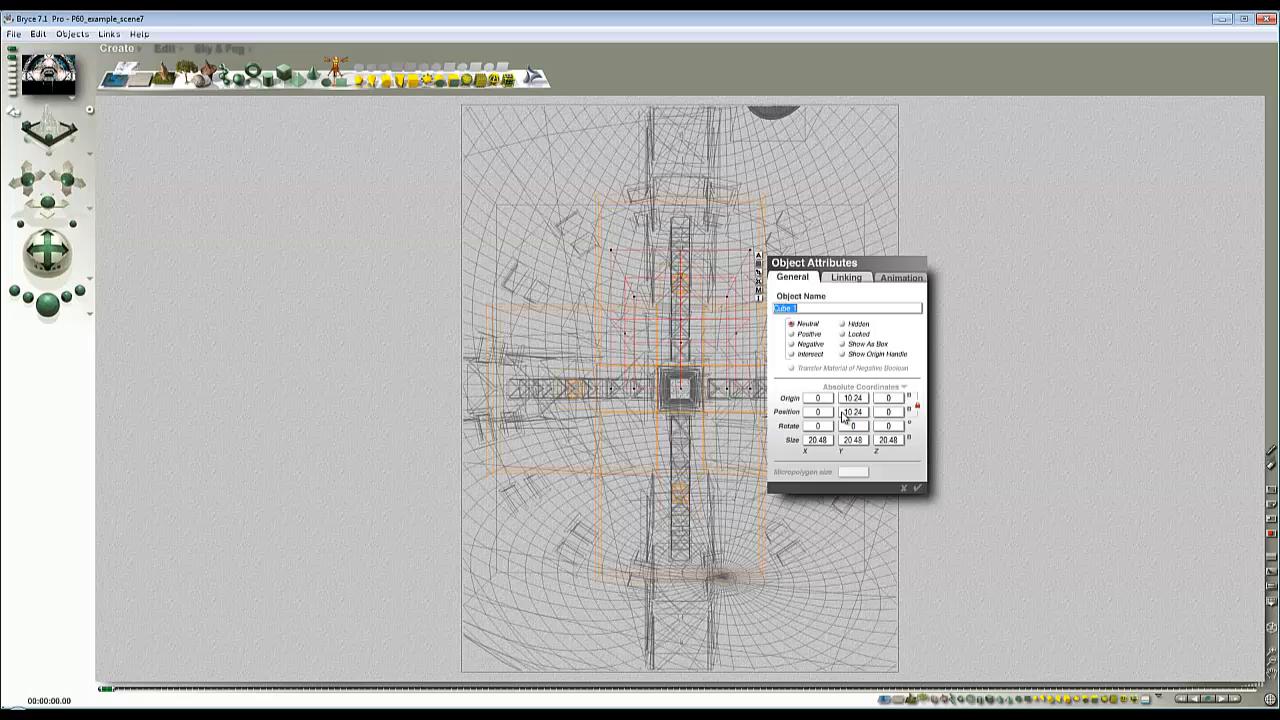
{"action": "type", "text": "0"}
{"action": "left_click", "coordinate": [915, 489]}
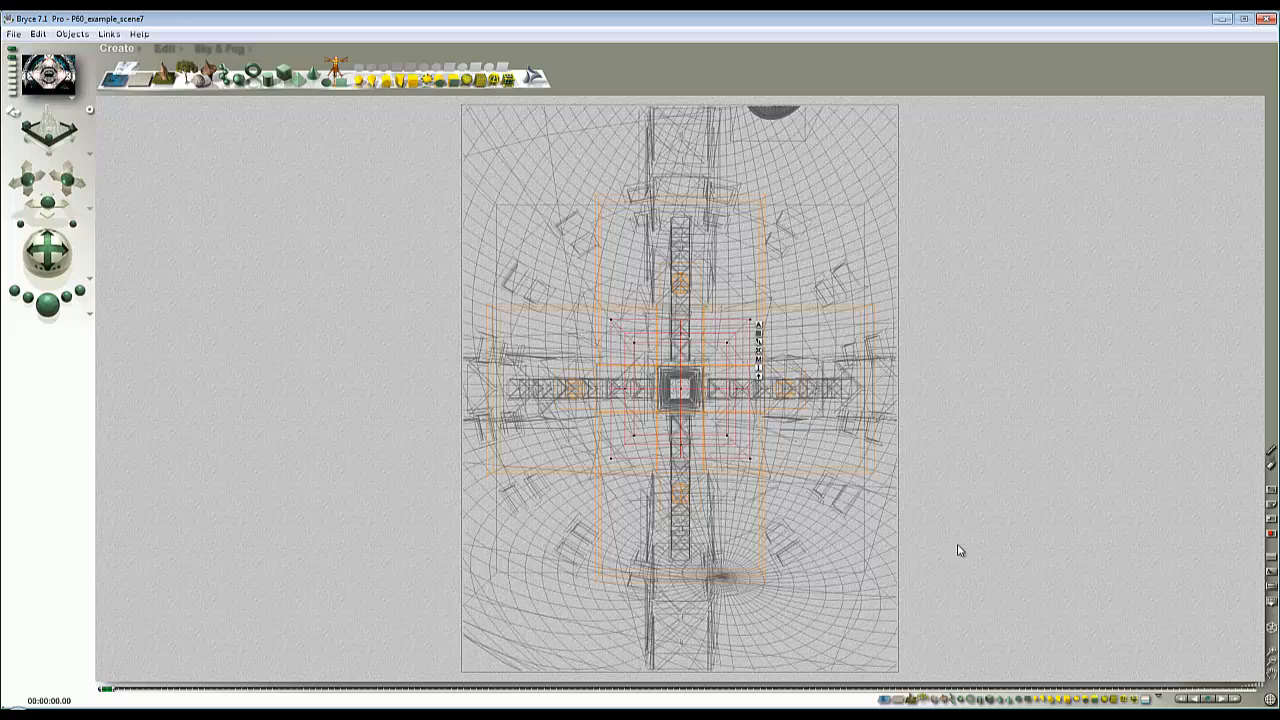
Step: Show the view in Default Mixed mode and render a square region around the hub's central opening
{"action": "left_click", "coordinate": [1272, 628]}
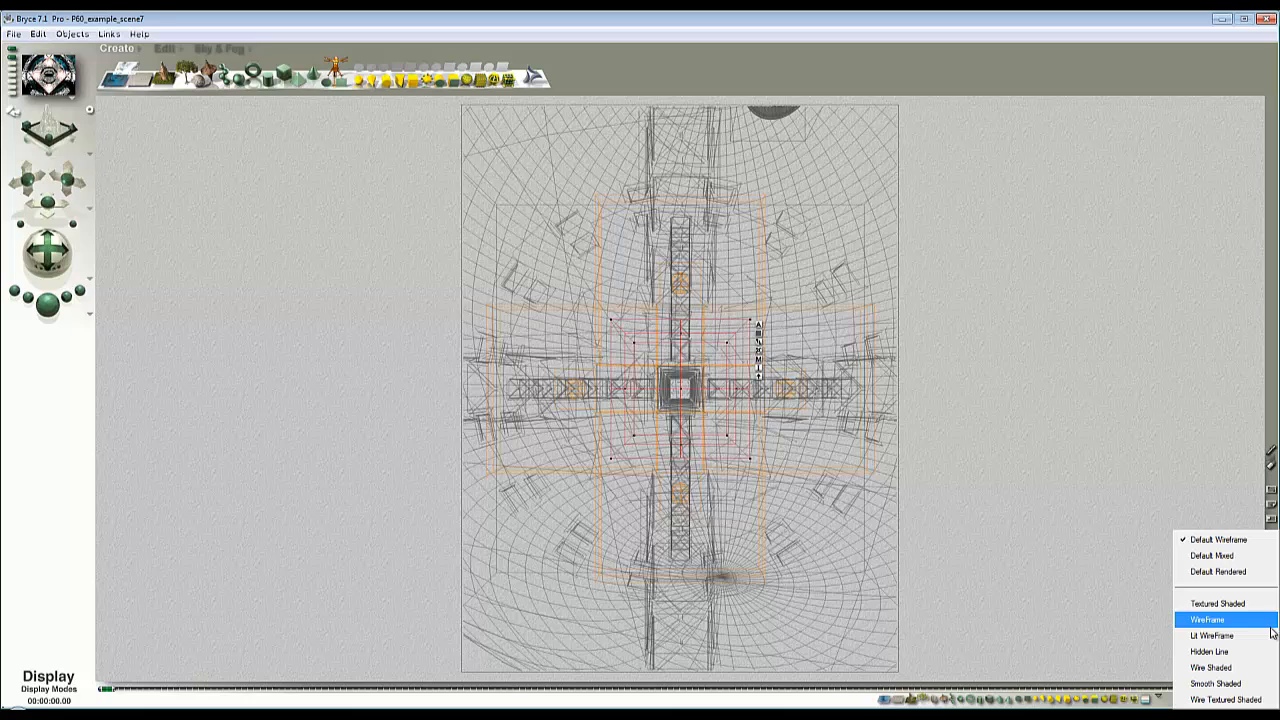
{"action": "left_click", "coordinate": [1212, 557]}
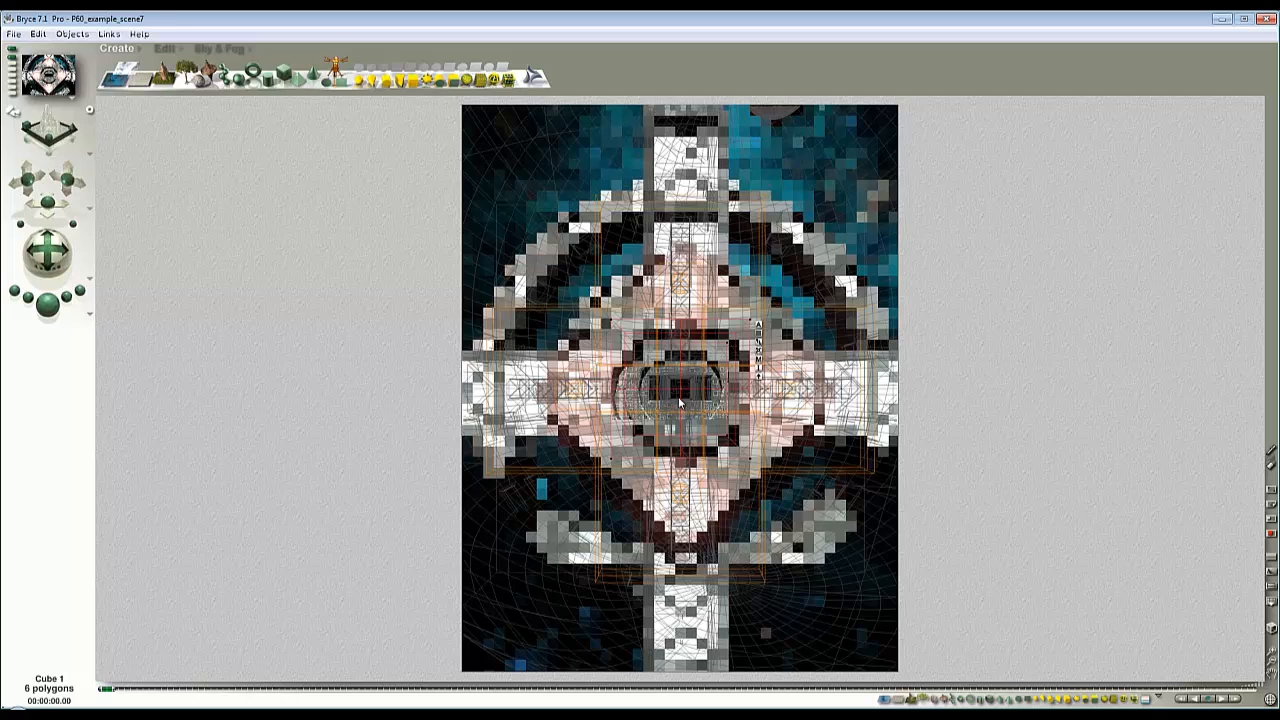
{"action": "left_click", "coordinate": [50, 310]}
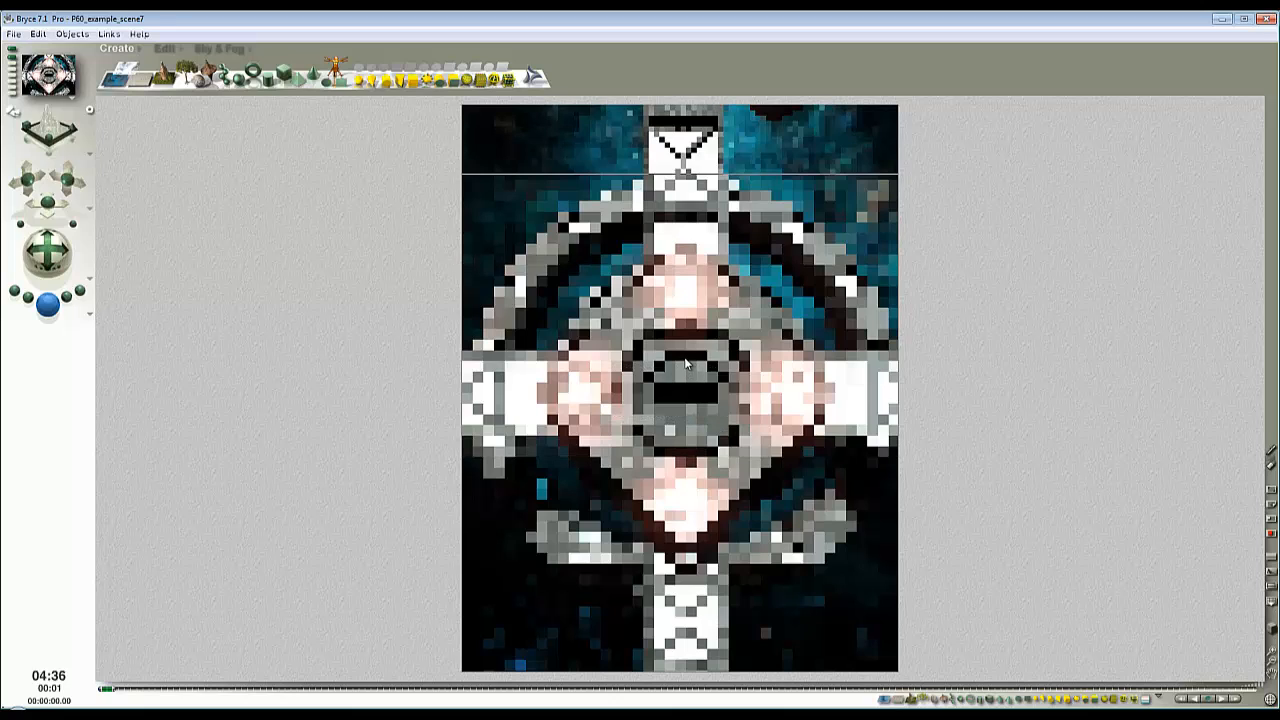
{"action": "left_click", "coordinate": [693, 408]}
{"action": "left_click_drag", "start_coordinate": [755, 489], "coordinate": [589, 338]}
{"action": "left_click", "coordinate": [580, 358]}
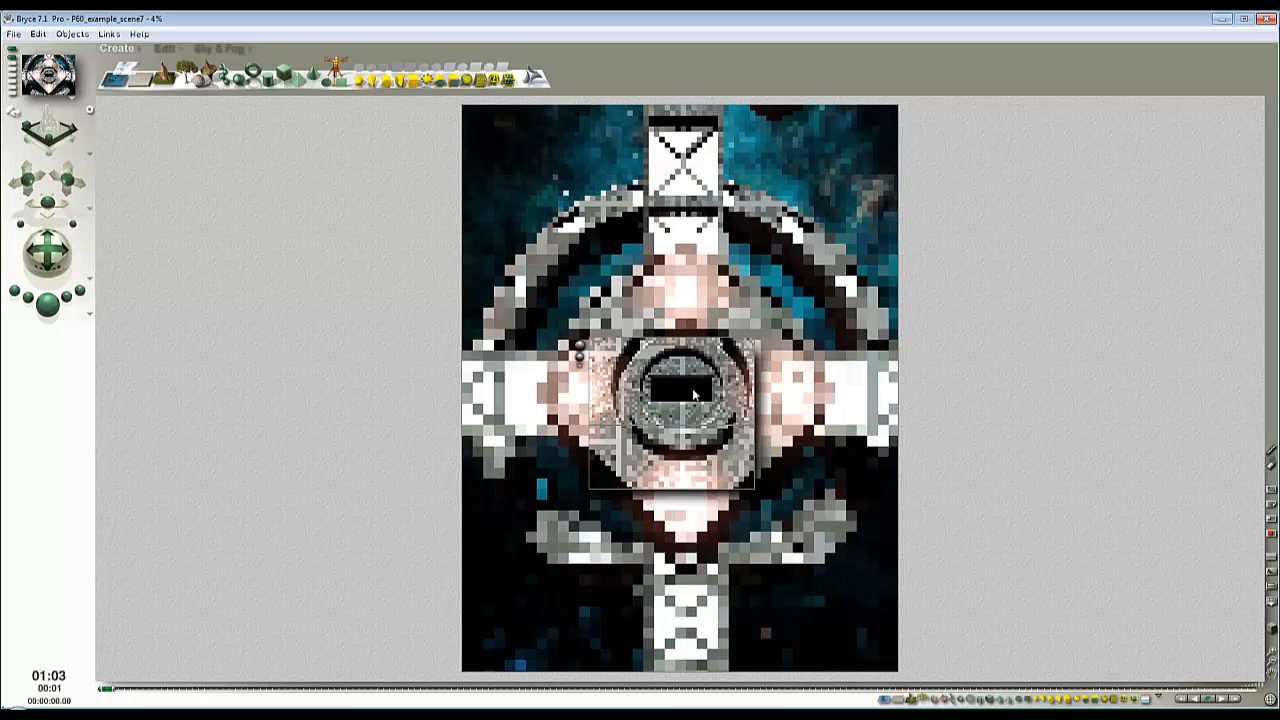
{"action": "key", "text": "Escape"}
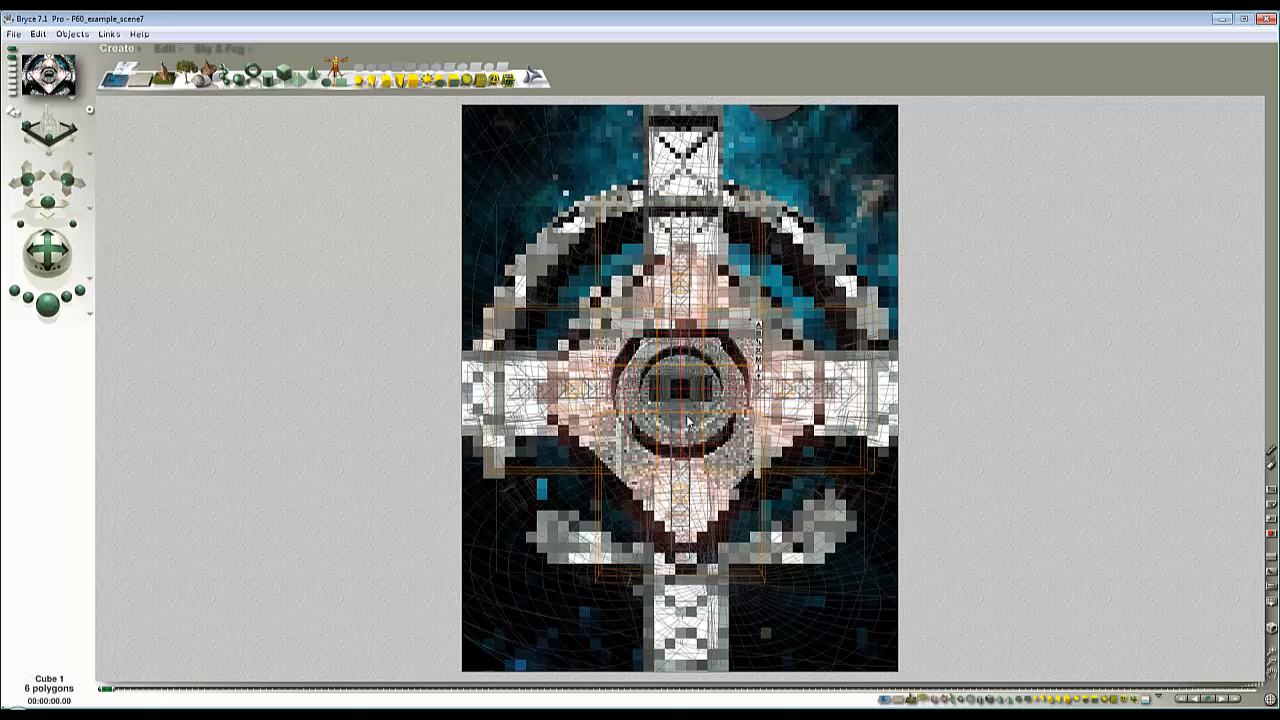
Step: Return to the side view in Default Wireframe mode and move the cube along Z into the front ring's hub
{"action": "key", "text": "4"}
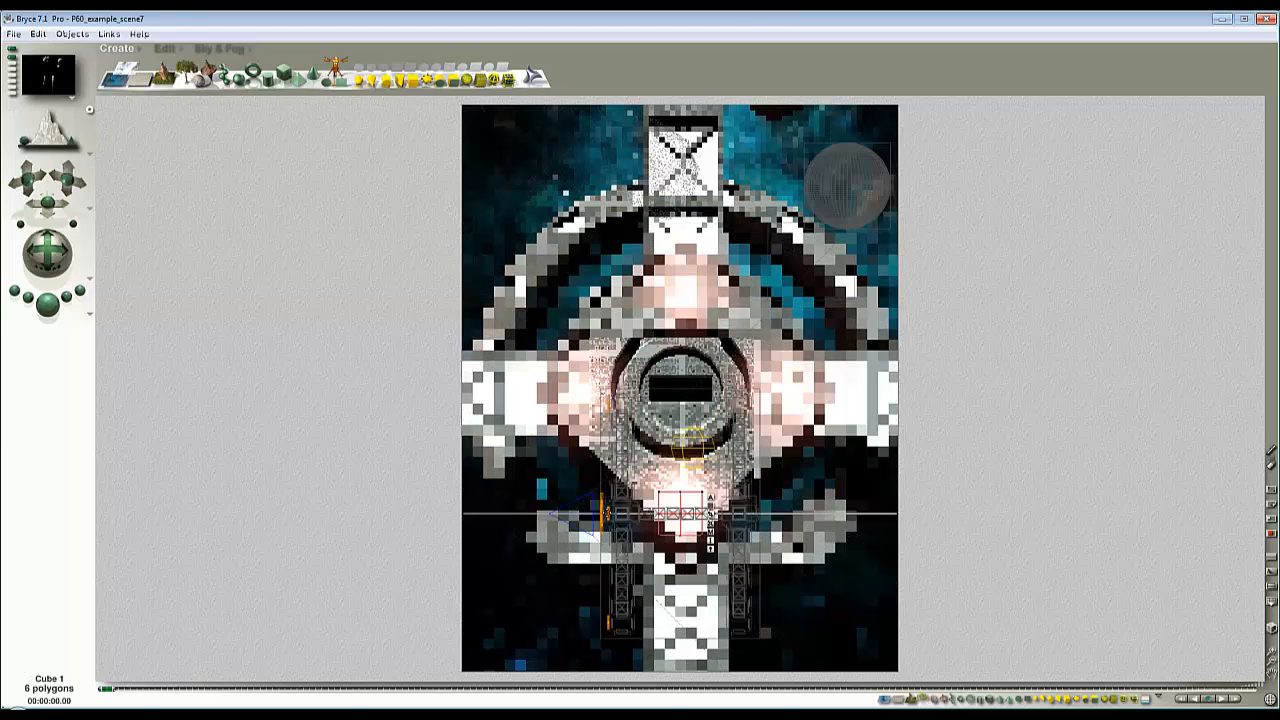
{"action": "left_click", "coordinate": [1272, 628]}
{"action": "left_click", "coordinate": [1228, 540]}
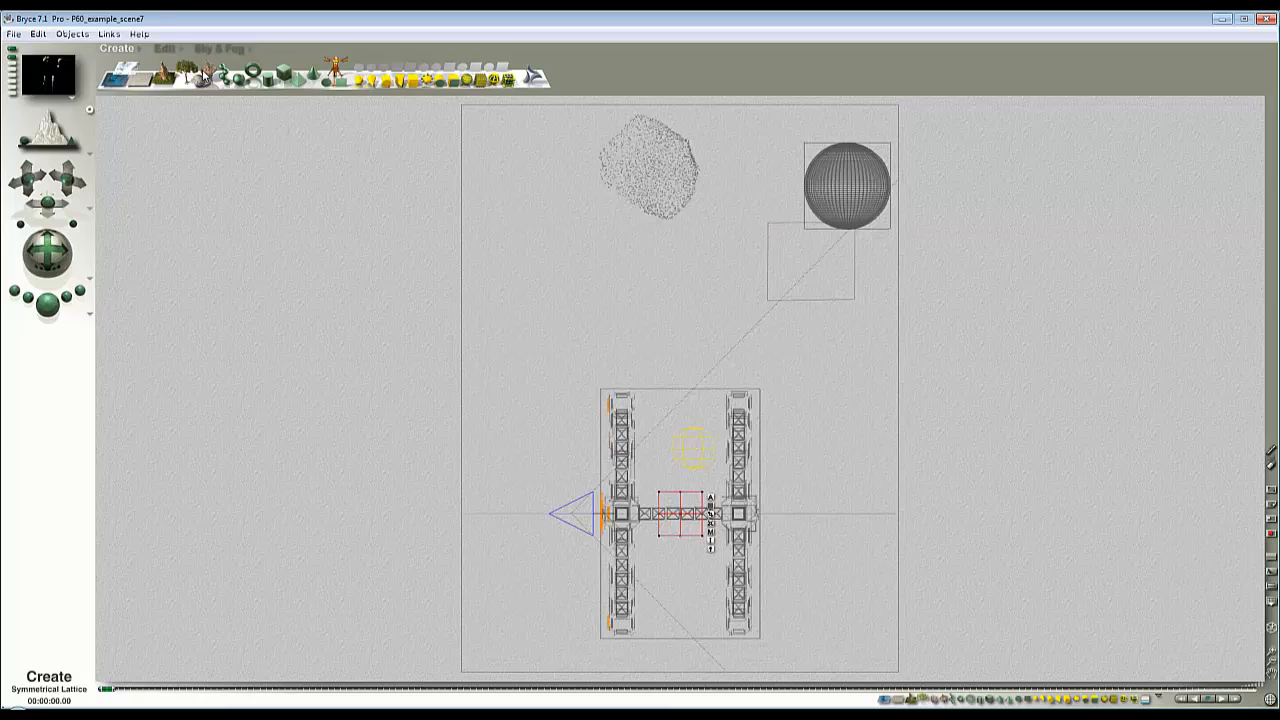
{"action": "left_click", "coordinate": [167, 50]}
{"action": "left_click", "coordinate": [258, 76]}
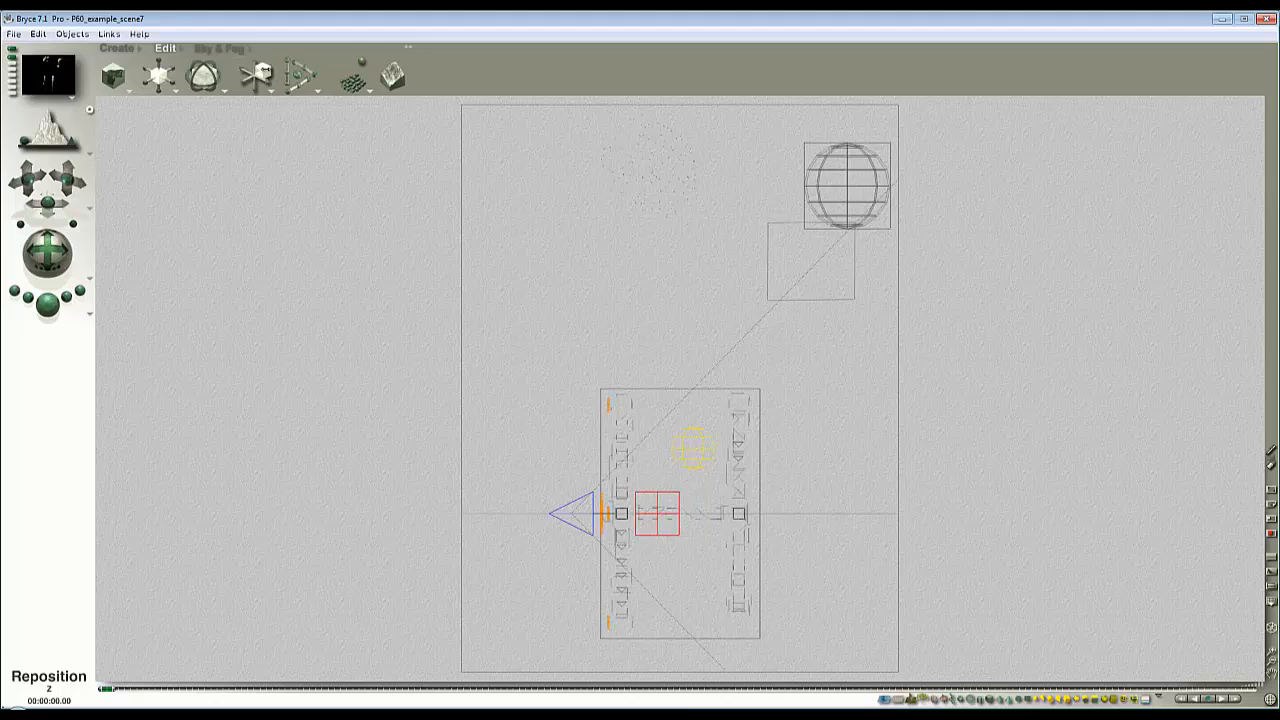
Step: Shrink the cube to fit inside the hub and reposition it at the hub's camera-facing side
{"action": "left_click", "coordinate": [1272, 652]}
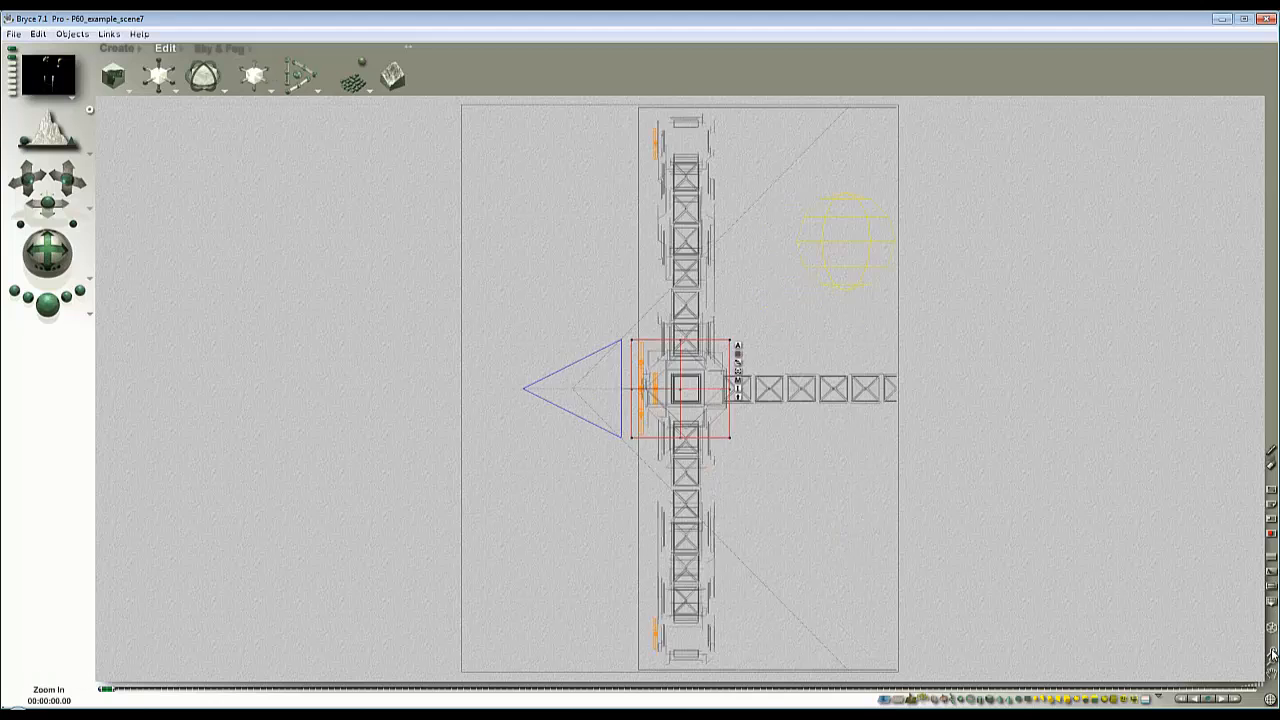
{"action": "left_click", "coordinate": [1272, 653]}
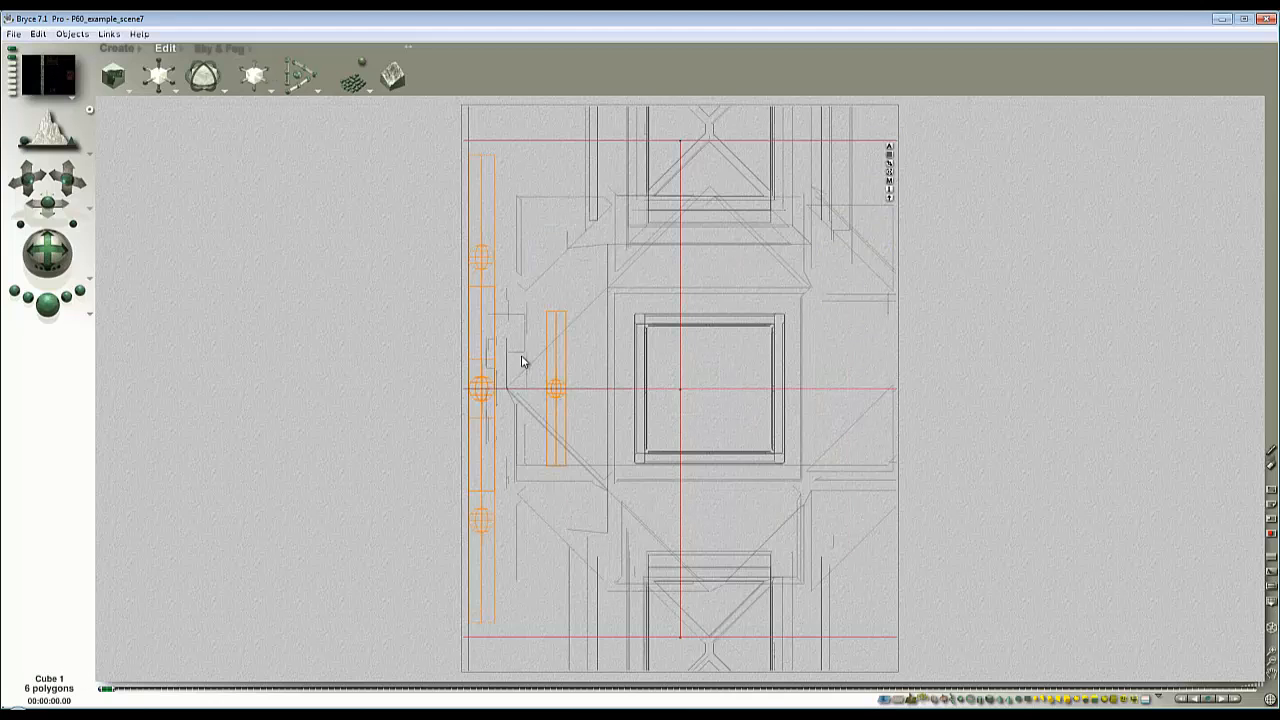
{"action": "left_click_drag", "start_coordinate": [170, 79], "coordinate": [160, 77]}
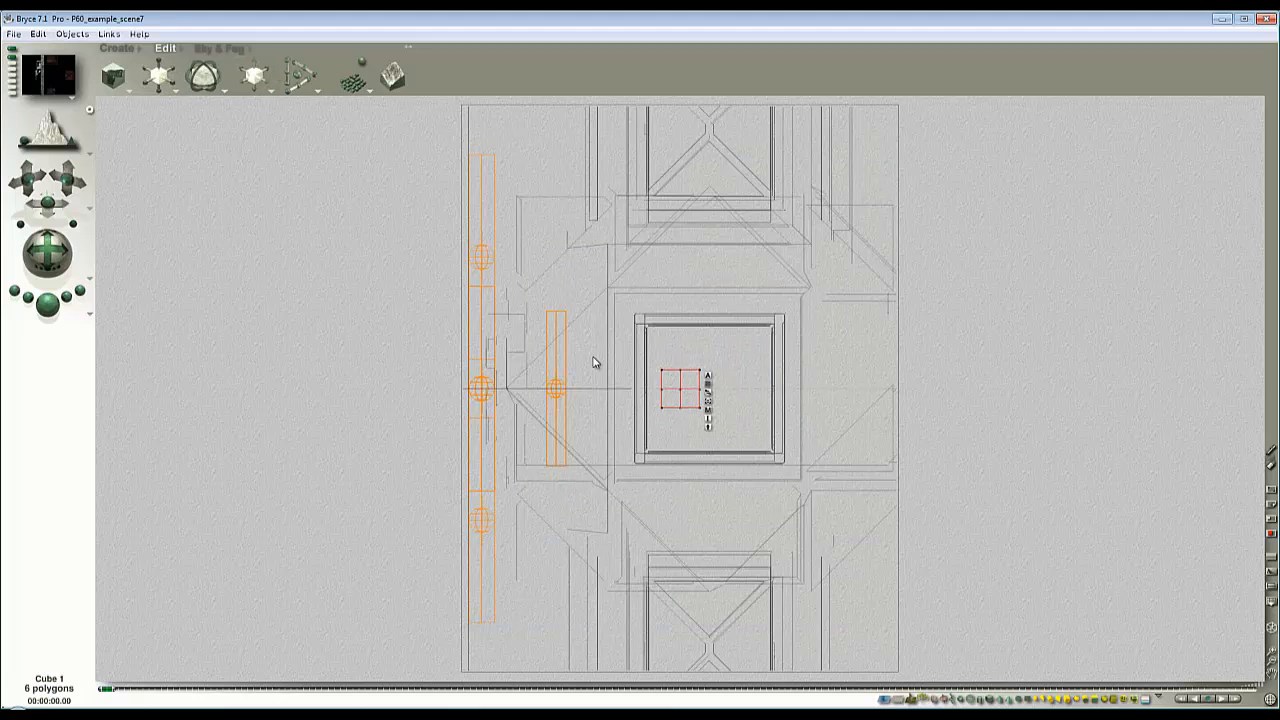
{"action": "left_click", "coordinate": [1272, 664]}
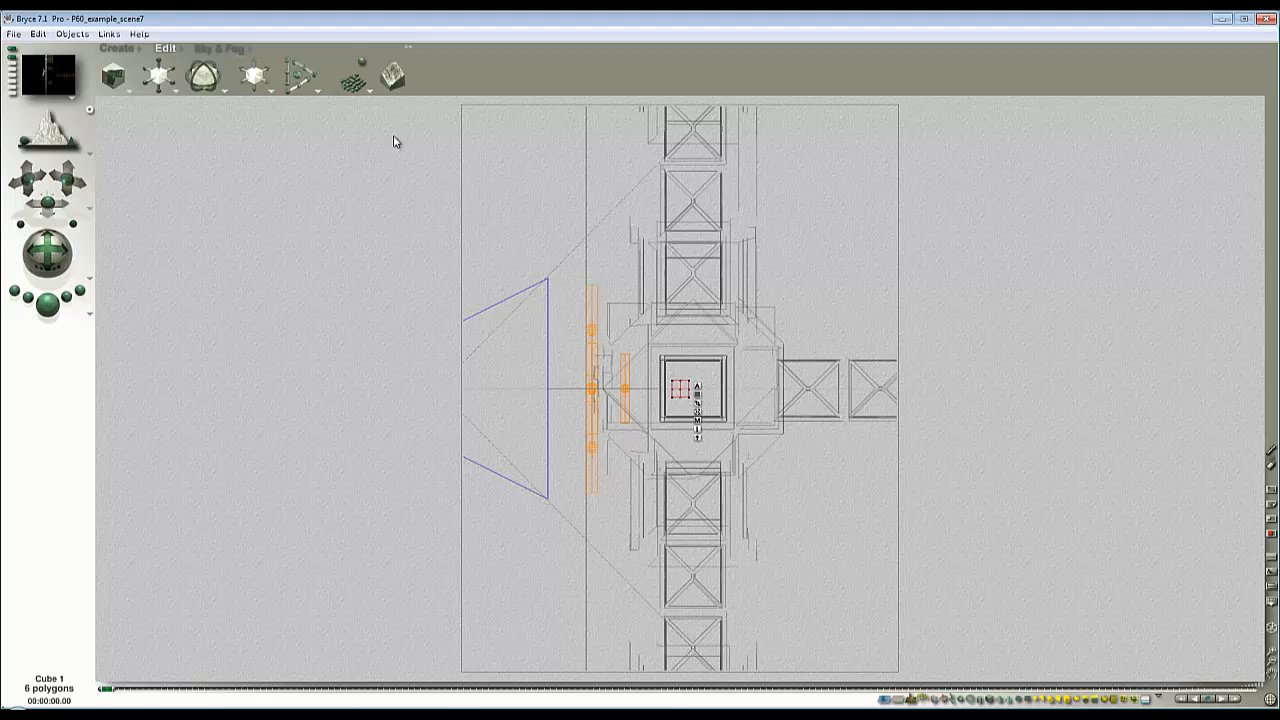
{"action": "mouse_move", "coordinate": [271, 67]}
{"action": "left_mouse_down"}
{"action": "mouse_move", "coordinate": [240, 68]}
{"action": "mouse_move", "coordinate": [270, 68]}
{"action": "left_mouse_up"}
Step: In the camera view, overlay the render in mixed mode and scale the cube to fill the hub's rectangular opening
{"action": "key", "text": "1"}
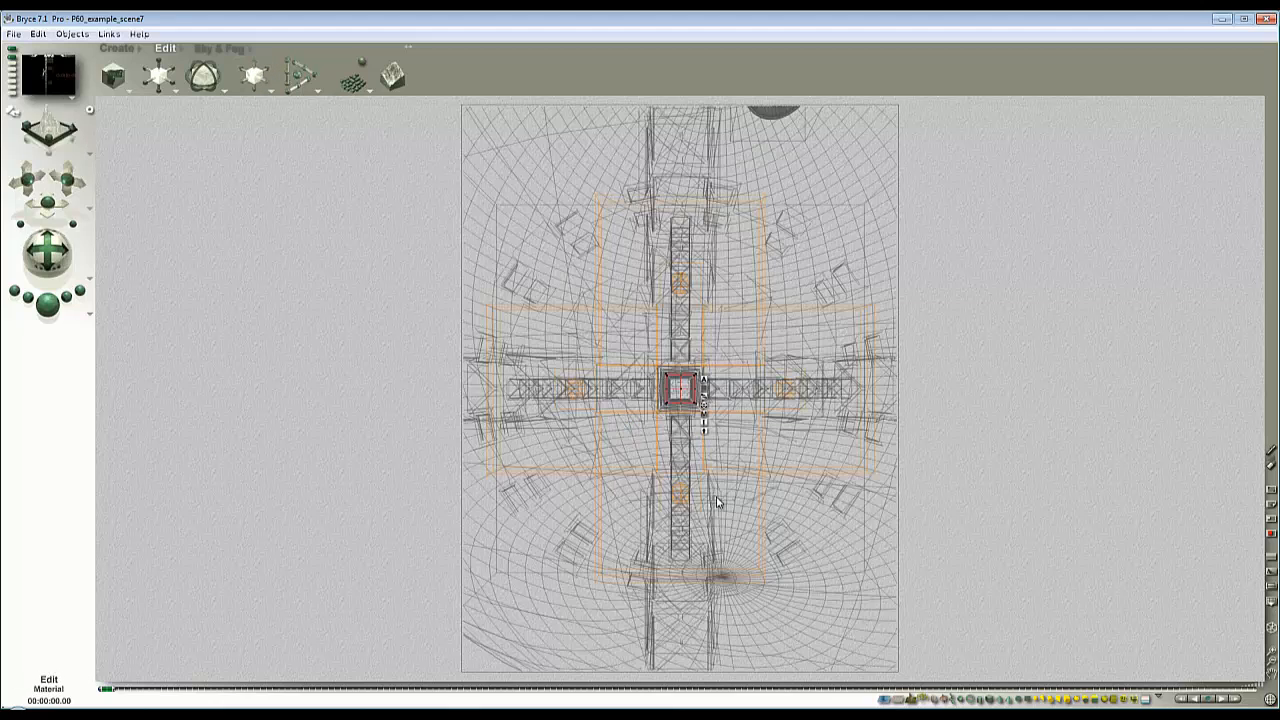
{"action": "left_click", "coordinate": [1272, 627]}
{"action": "left_click", "coordinate": [1242, 571]}
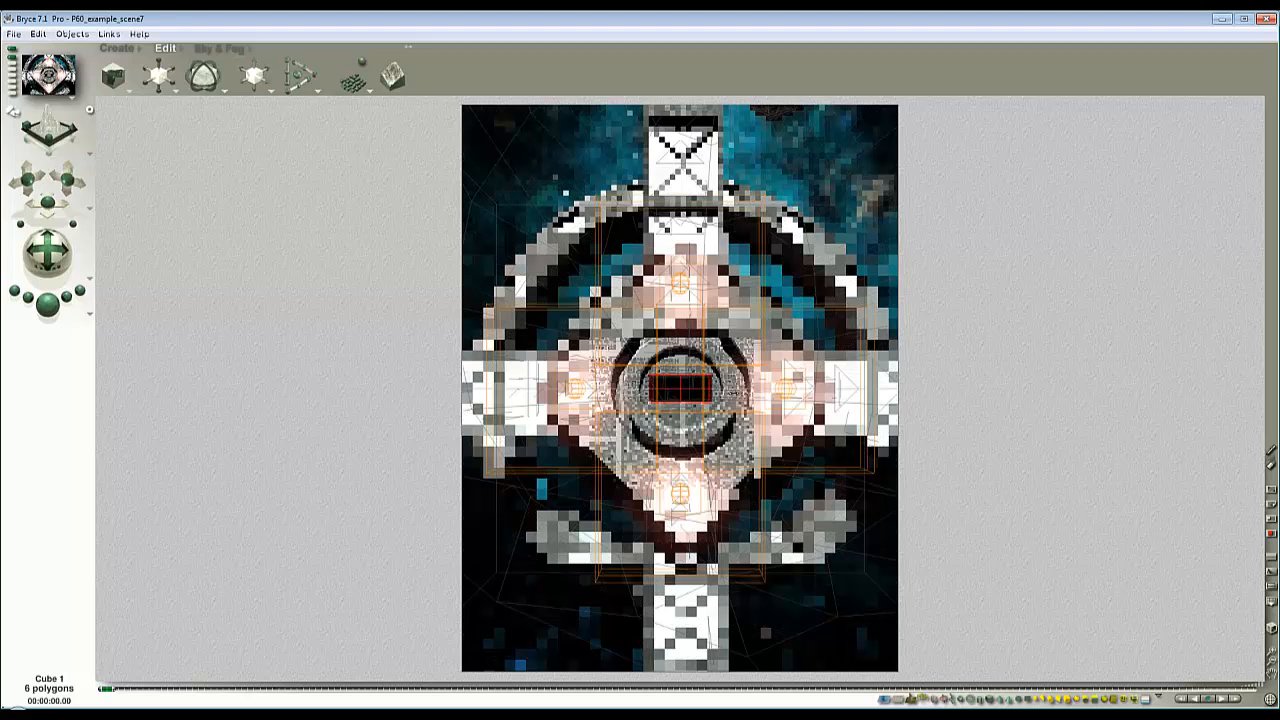
{"action": "left_click_drag", "start_coordinate": [157, 77], "coordinate": [146, 77]}
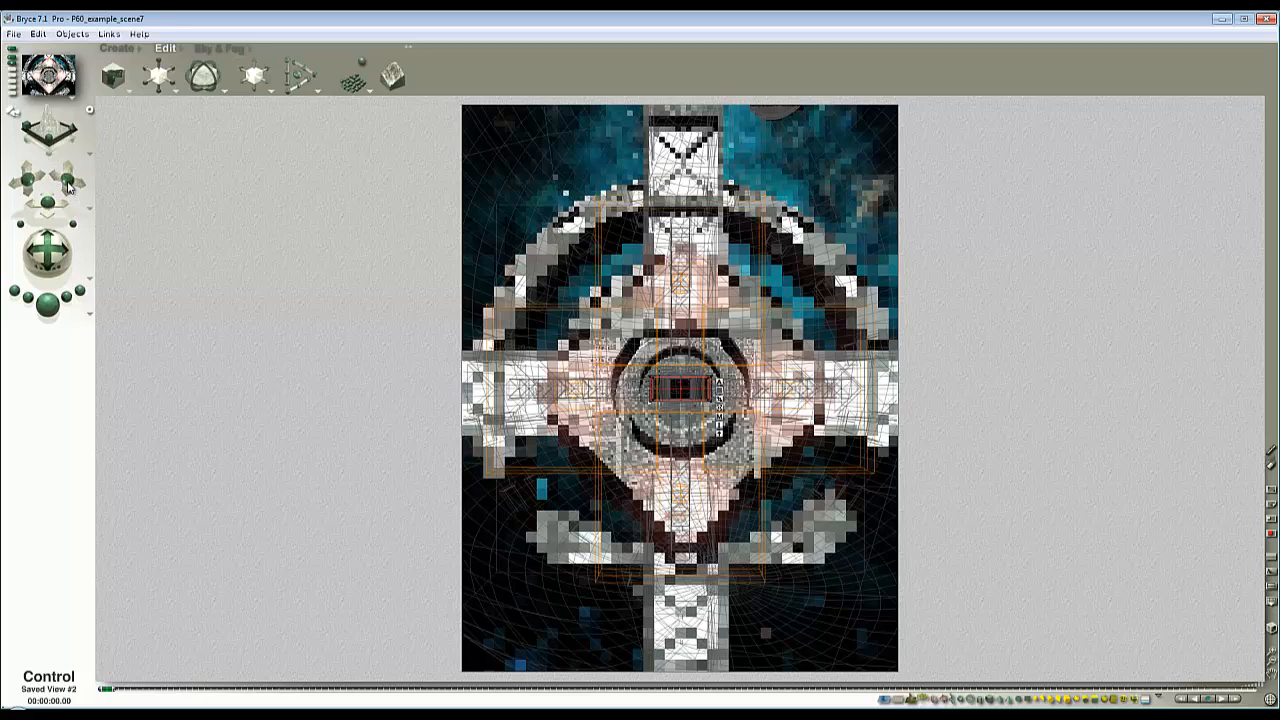
Step: Restore Default Wireframe display, move the camera to an angled close-up of the hub opening, and test render the cube
{"action": "left_click", "coordinate": [1272, 628]}
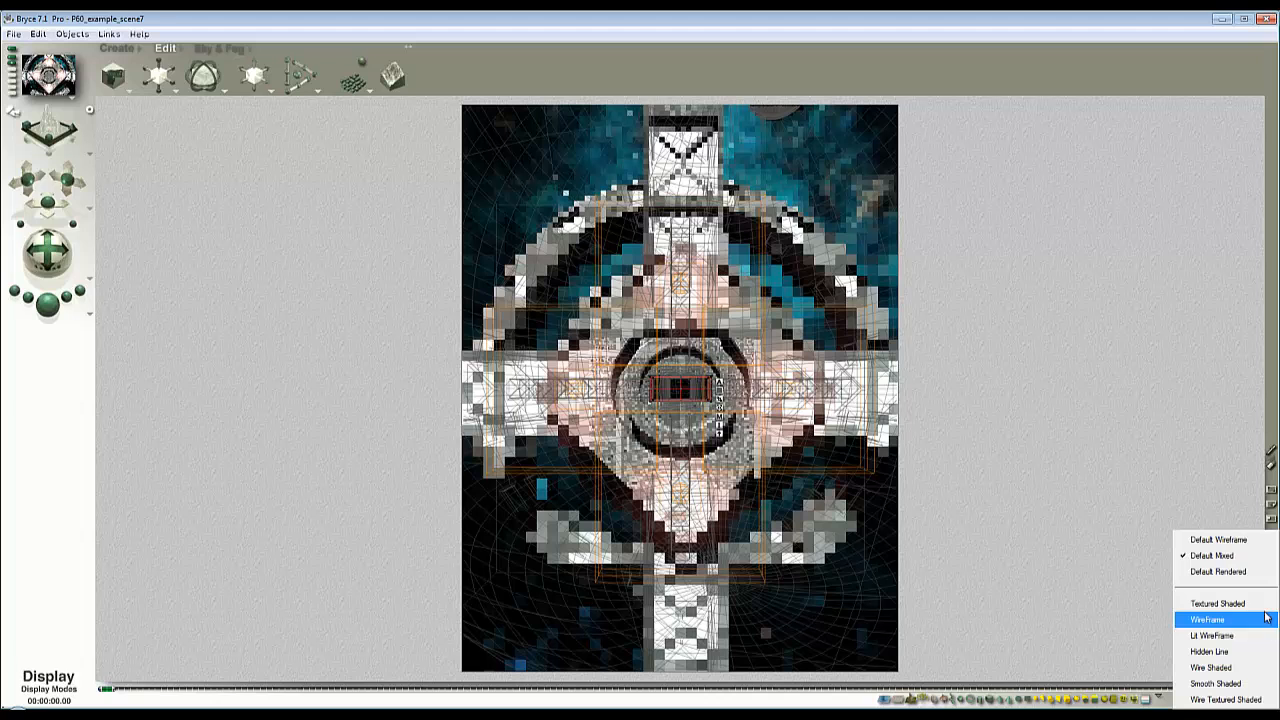
{"action": "left_click", "coordinate": [1200, 563]}
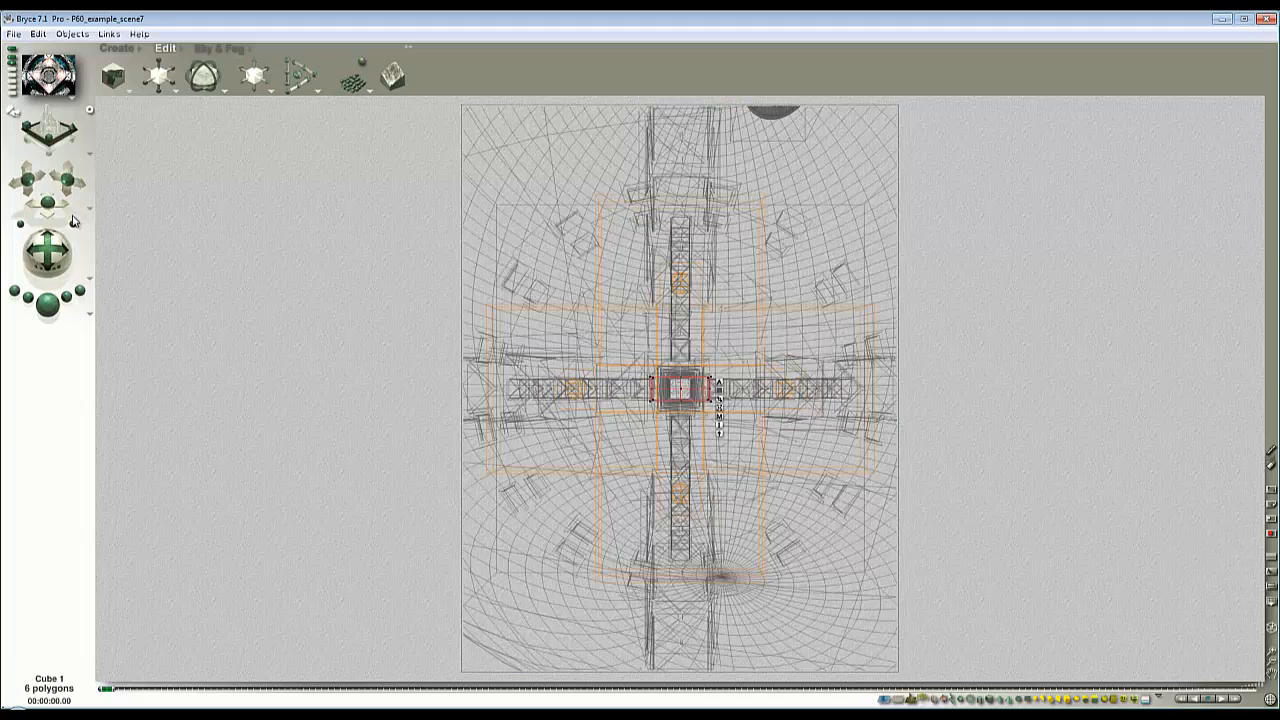
{"action": "left_click_drag", "start_coordinate": [67, 180], "coordinate": [54, 209]}
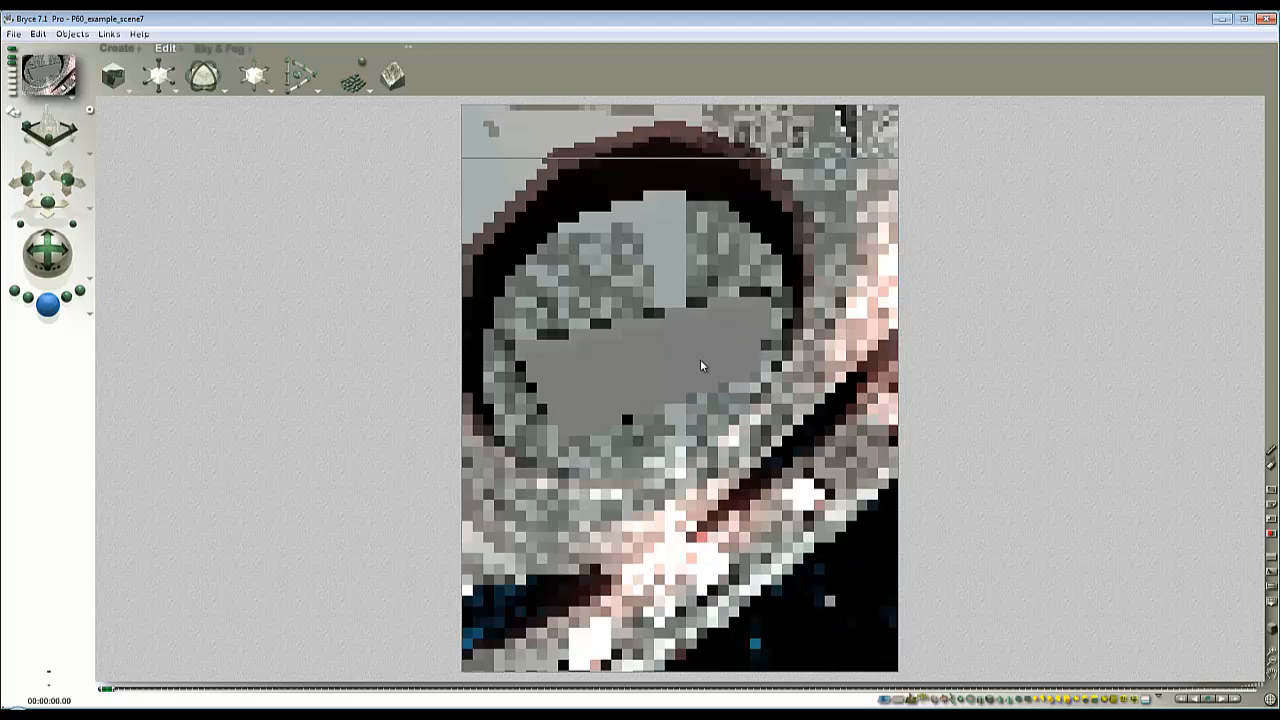
{"action": "key", "text": "Escape"}
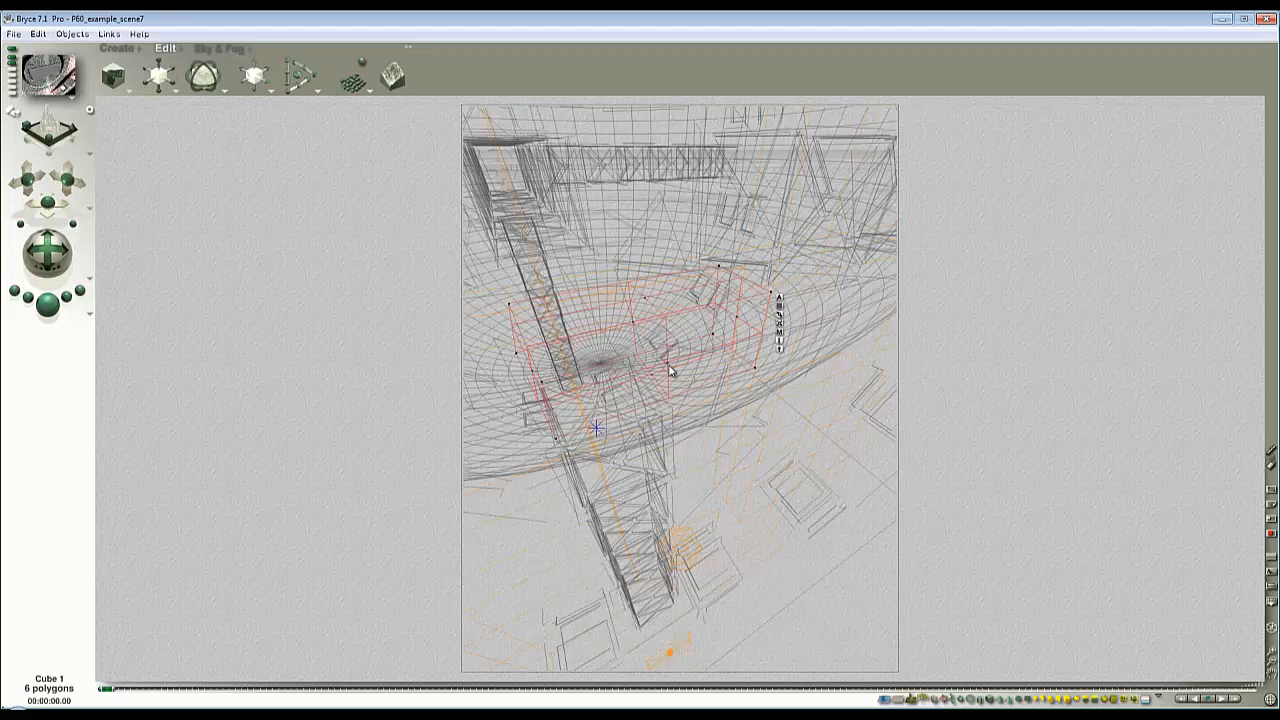
Step: Reduce the cube's depth in small amounts so it fits inside the hub opening, checking the fit with test renders
{"action": "left_click_drag", "start_coordinate": [668, 362], "coordinate": [655, 362]}
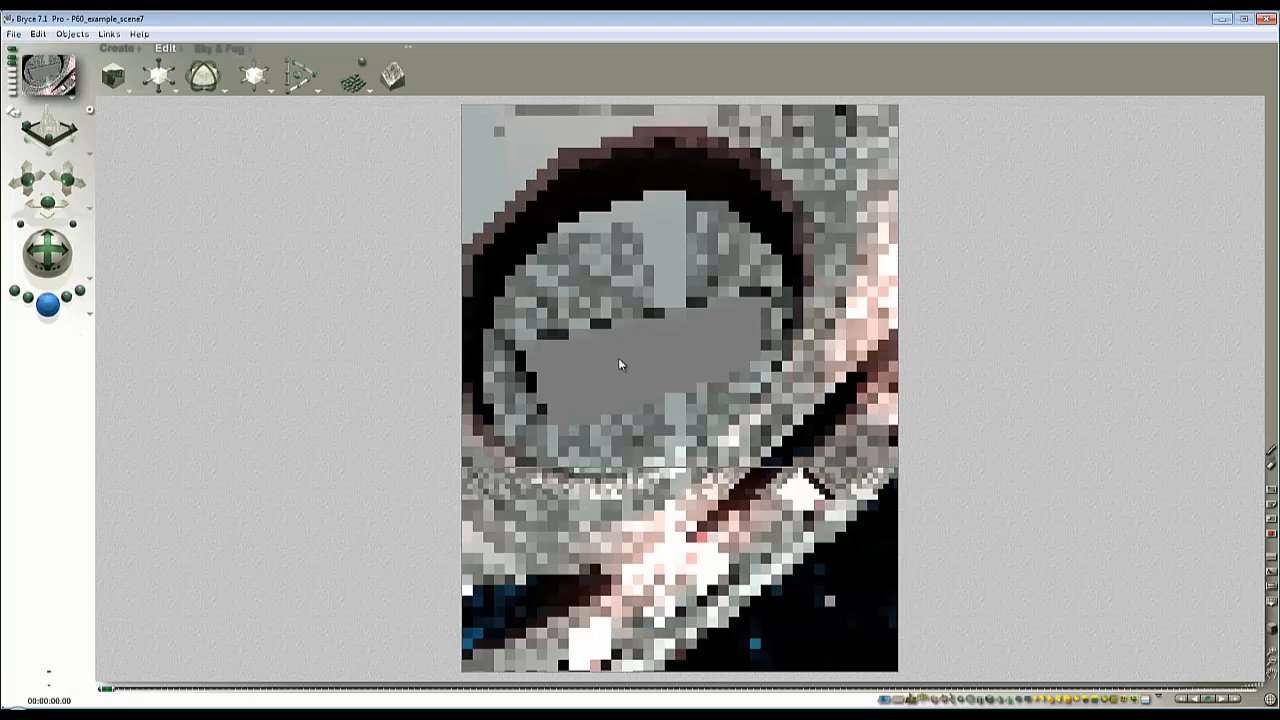
{"action": "key", "text": "Escape"}
{"action": "key", "text": "Escape"}
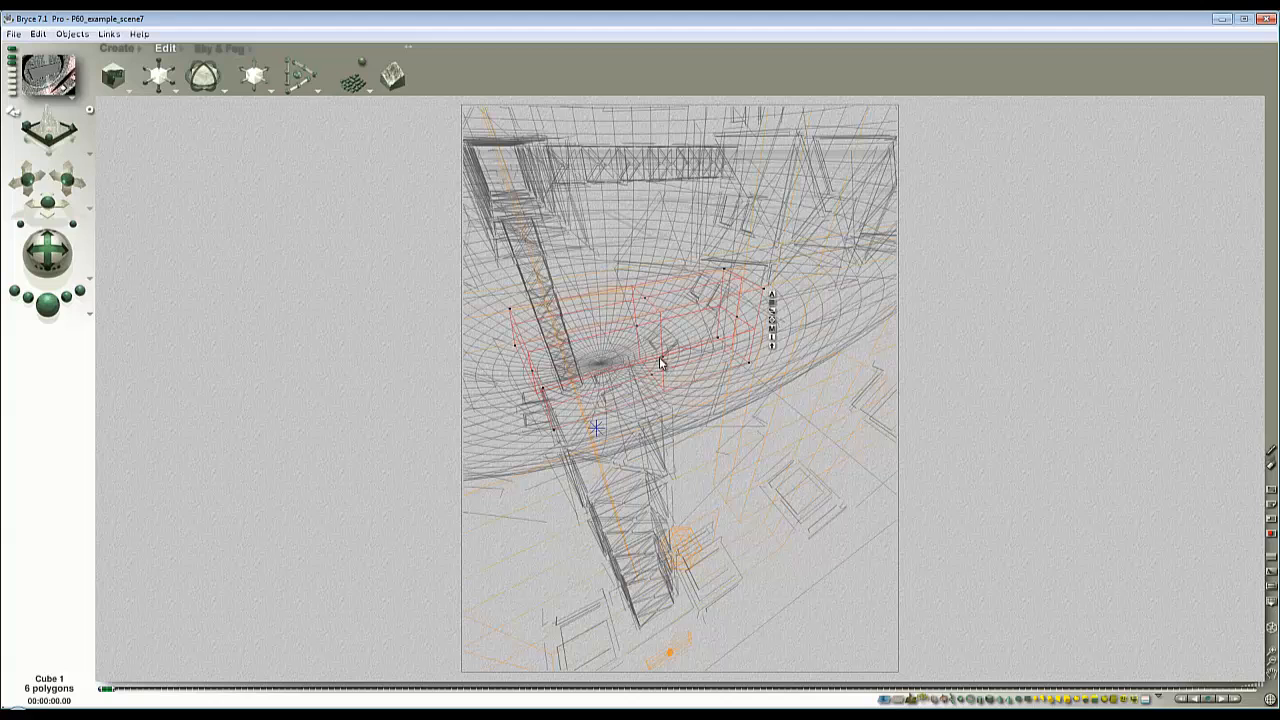
{"action": "left_click_drag", "start_coordinate": [666, 362], "coordinate": [657, 361]}
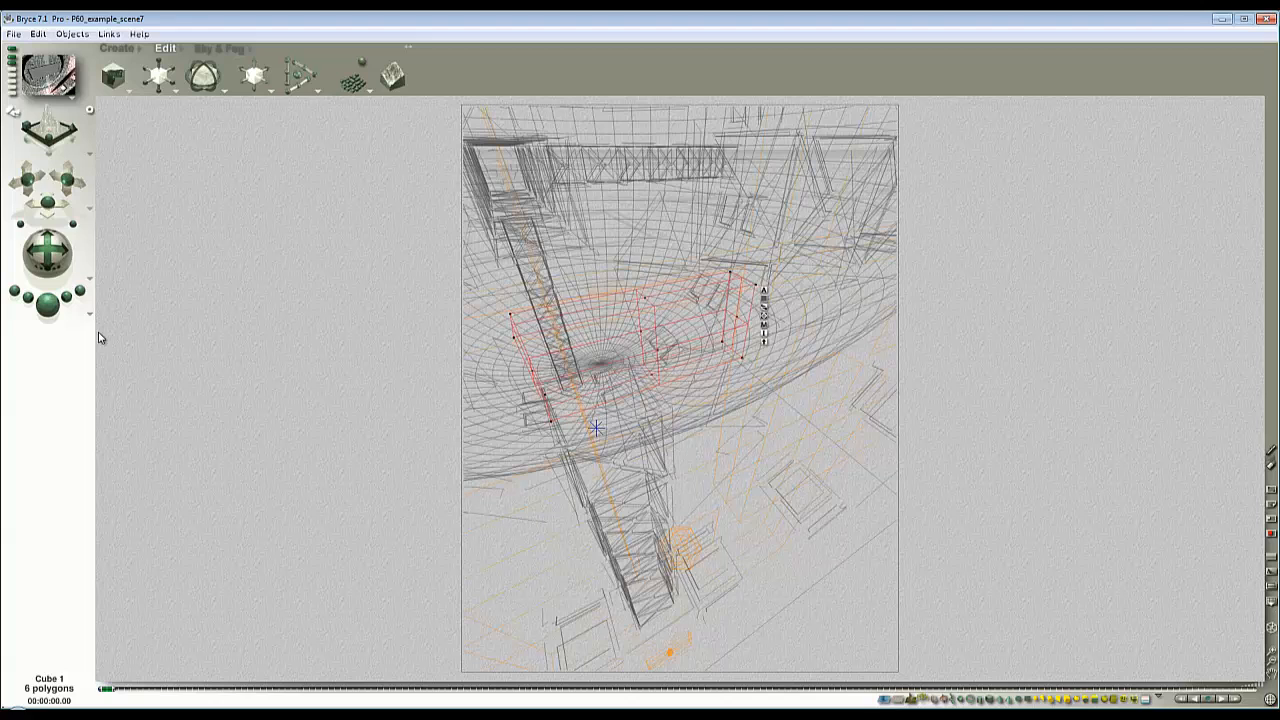
{"action": "left_click", "coordinate": [50, 307]}
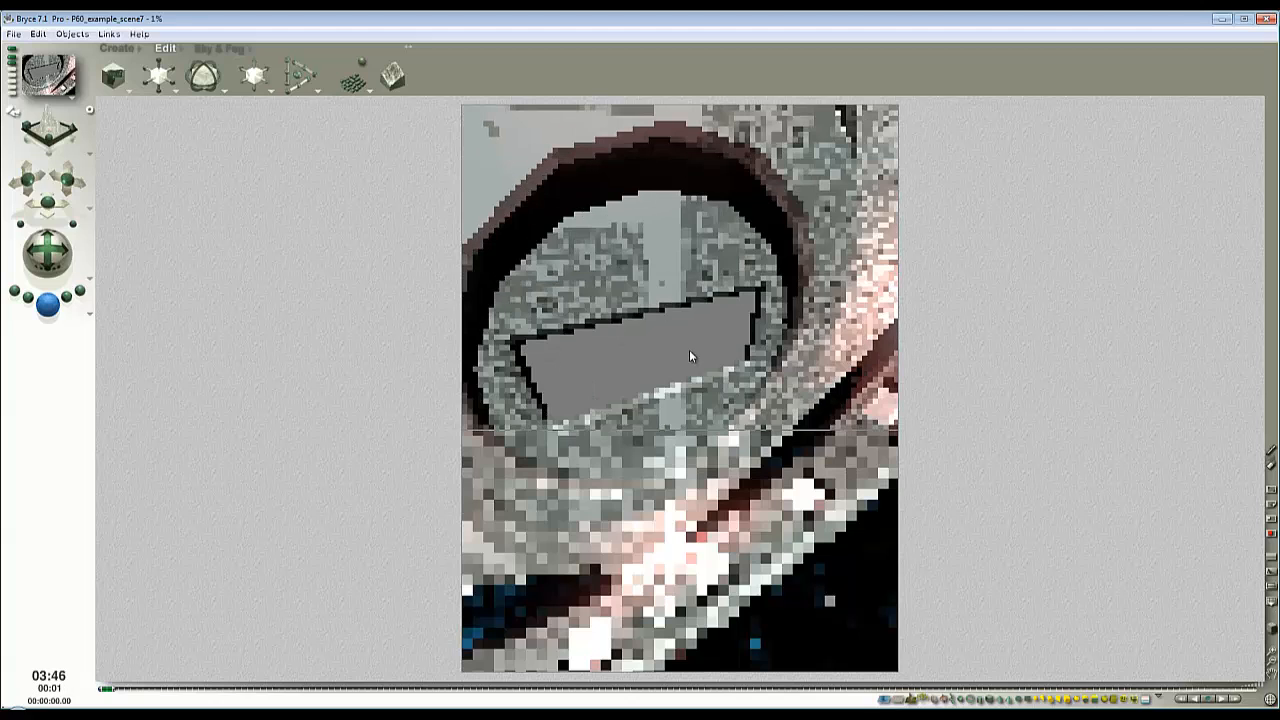
Step: Open the cube's material and drive its ambient color with texture A, set to a picture source
{"action": "key", "text": "Escape"}
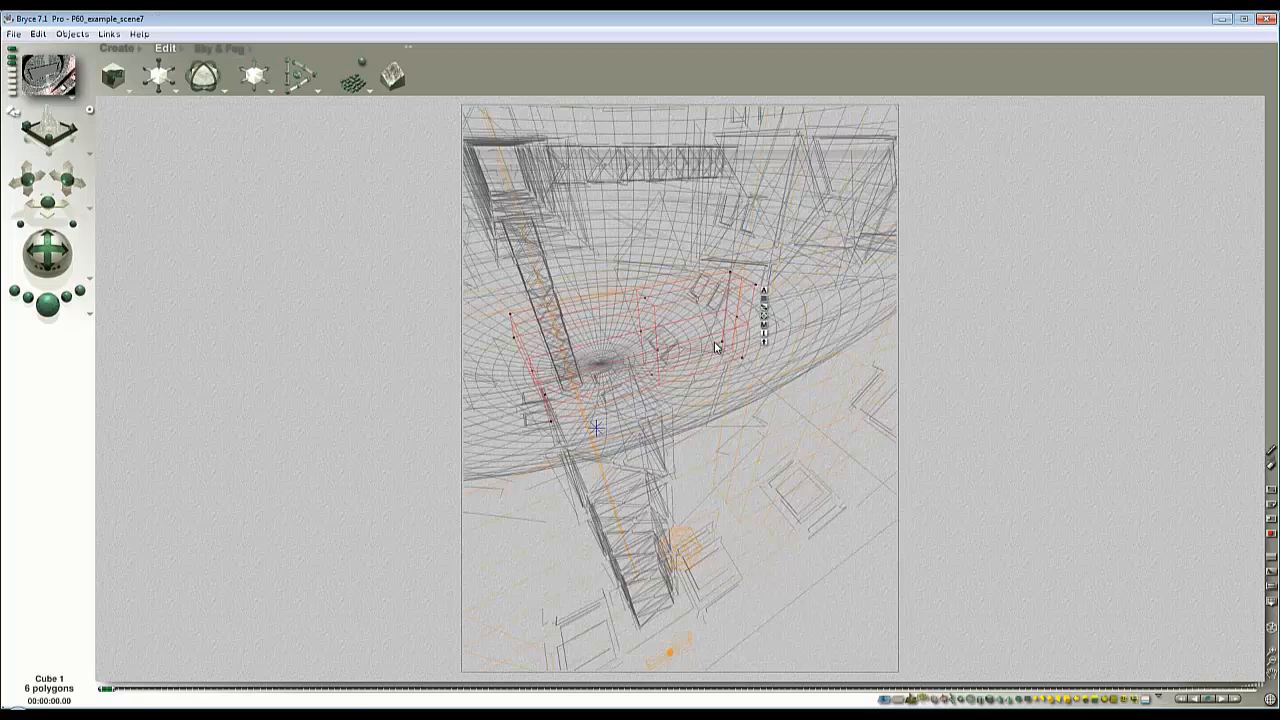
{"action": "left_click", "coordinate": [764, 326]}
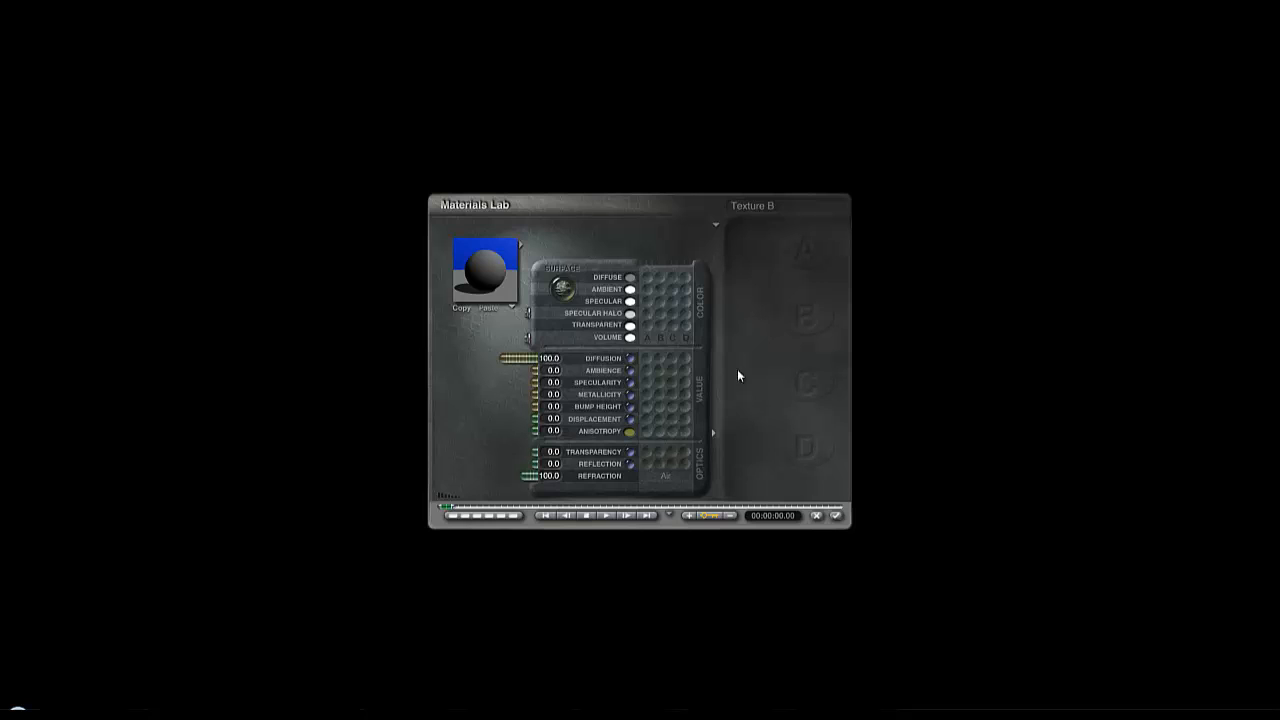
{"action": "left_click", "coordinate": [646, 290]}
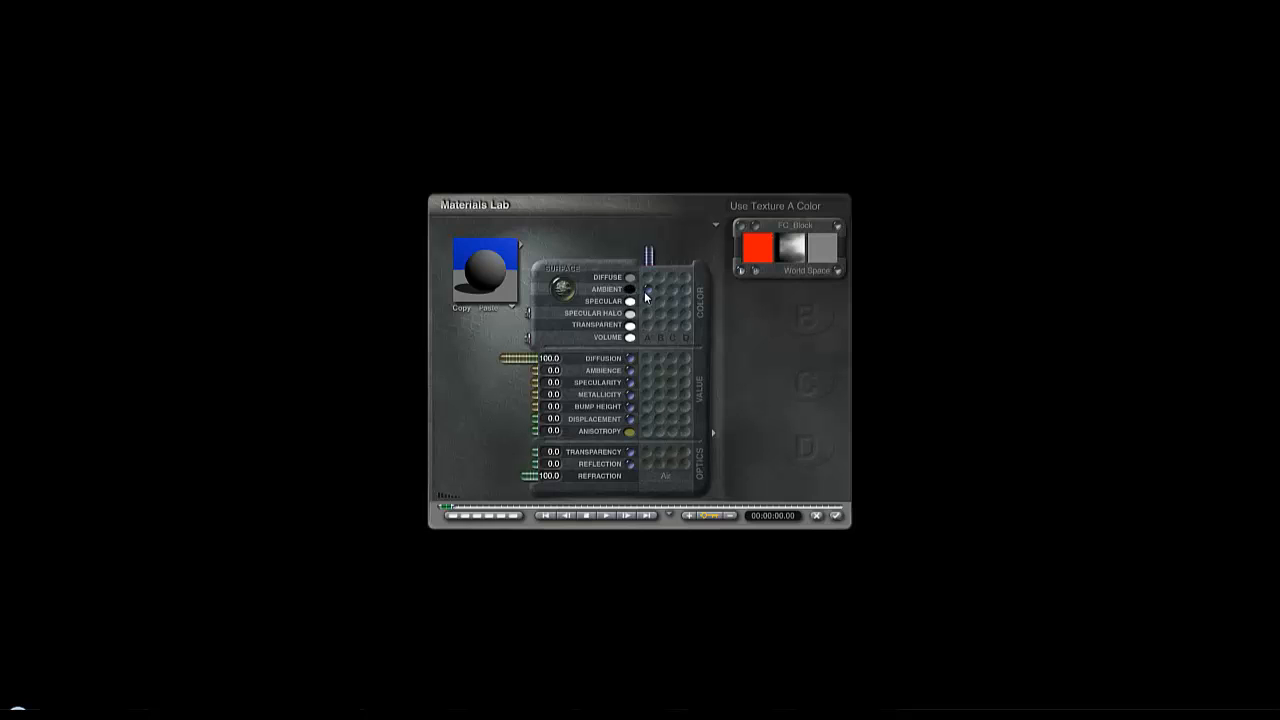
{"action": "left_click", "coordinate": [756, 272]}
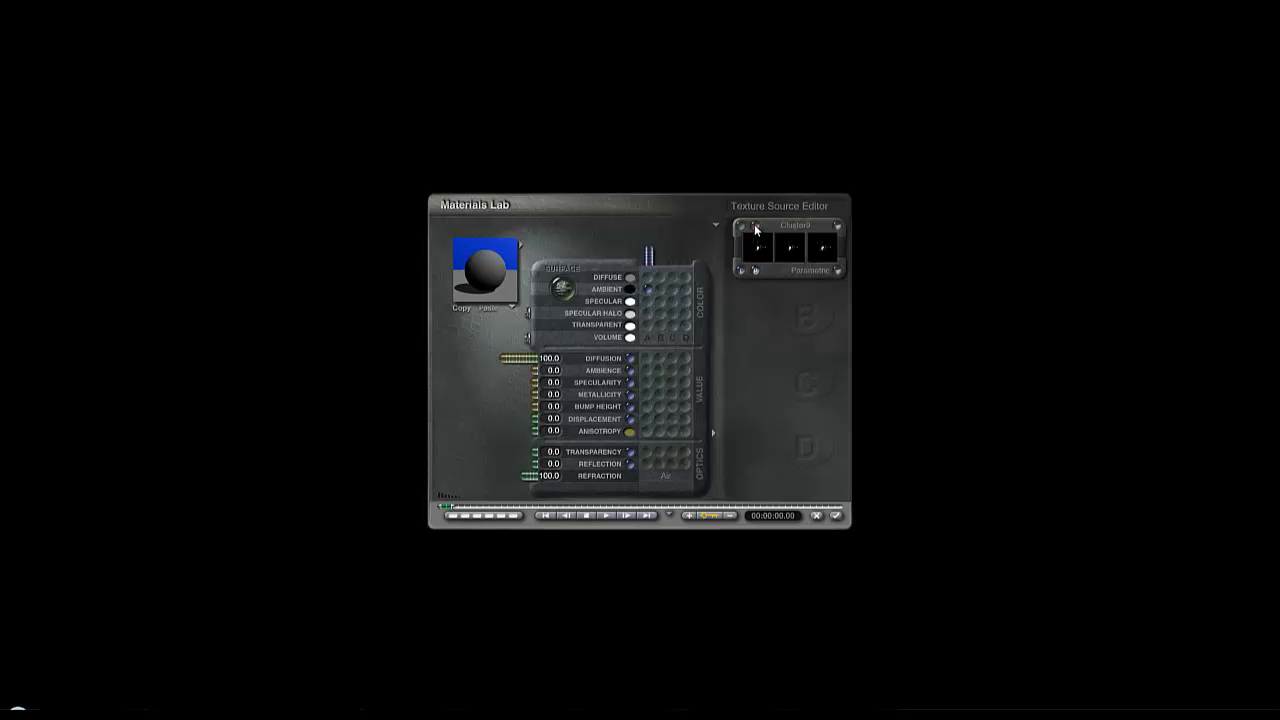
Step: Load Background6.bmp from the P60_video_and_source folder as the picture for the cube's texture A
{"action": "left_click", "coordinate": [756, 228]}
{"action": "left_click", "coordinate": [588, 387]}
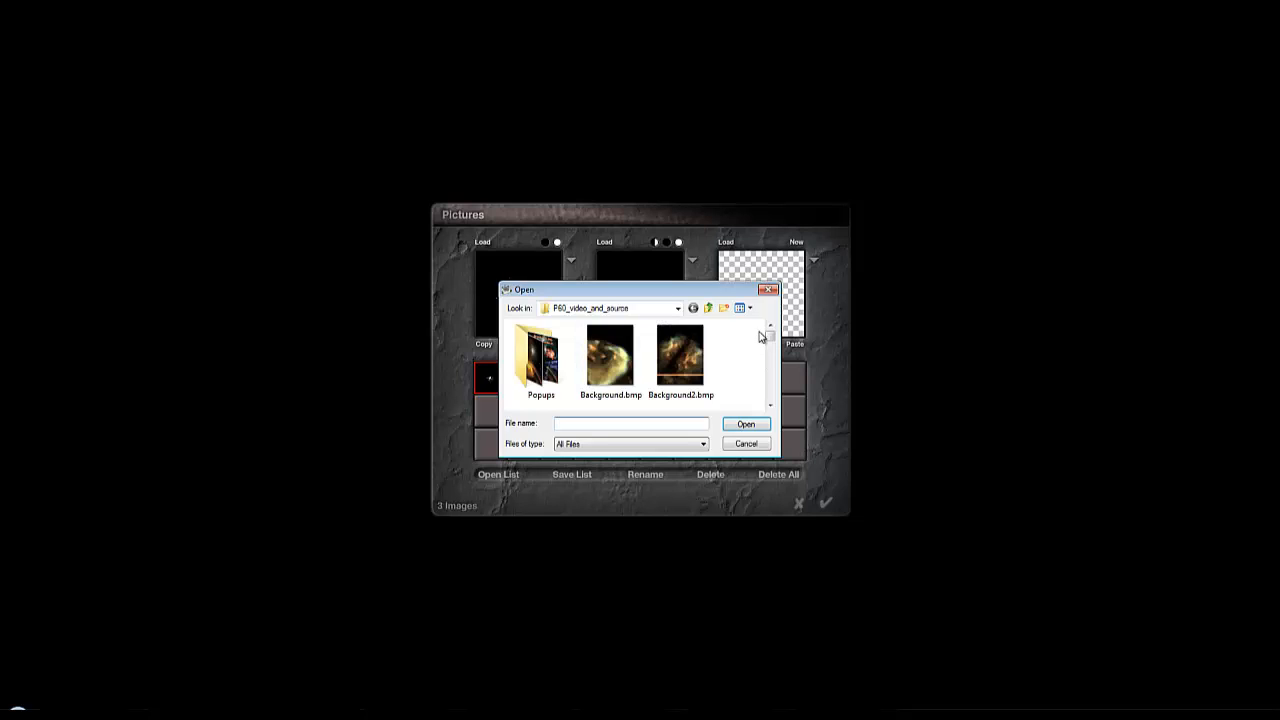
{"action": "scroll", "coordinate": [766, 349], "scroll_direction": "down", "scroll_amount": 3}
{"action": "left_click", "coordinate": [629, 346]}
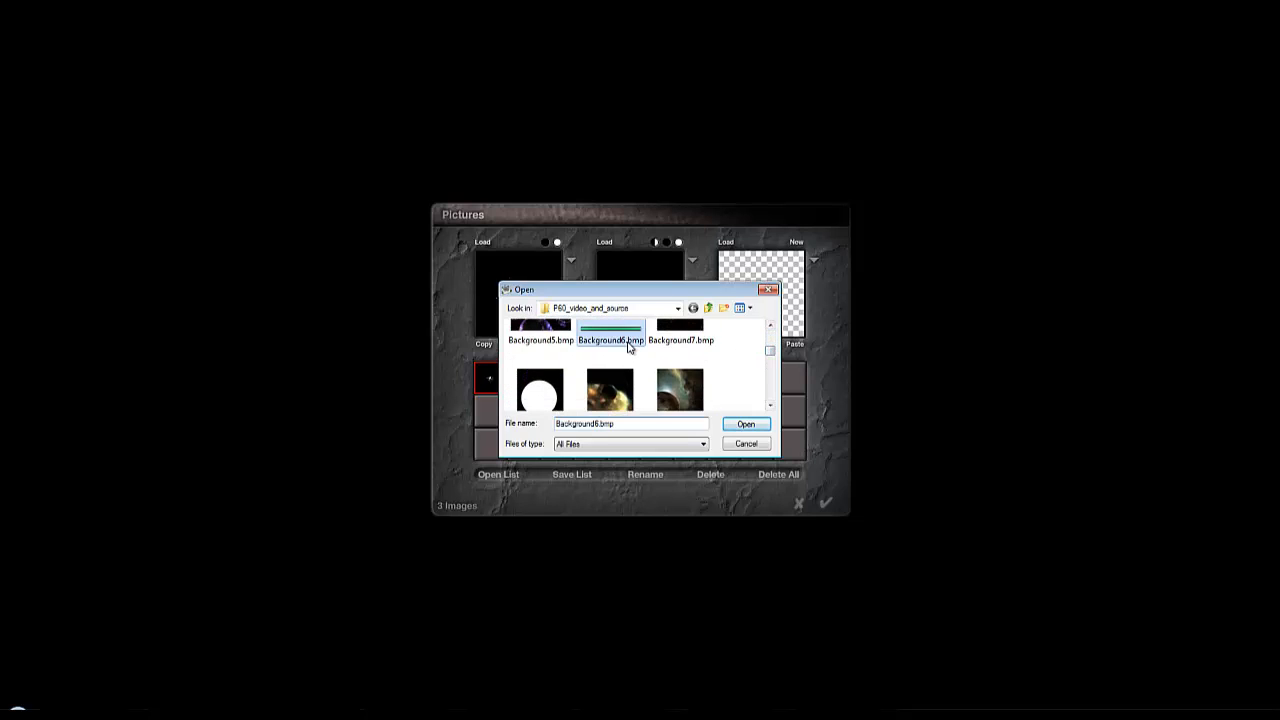
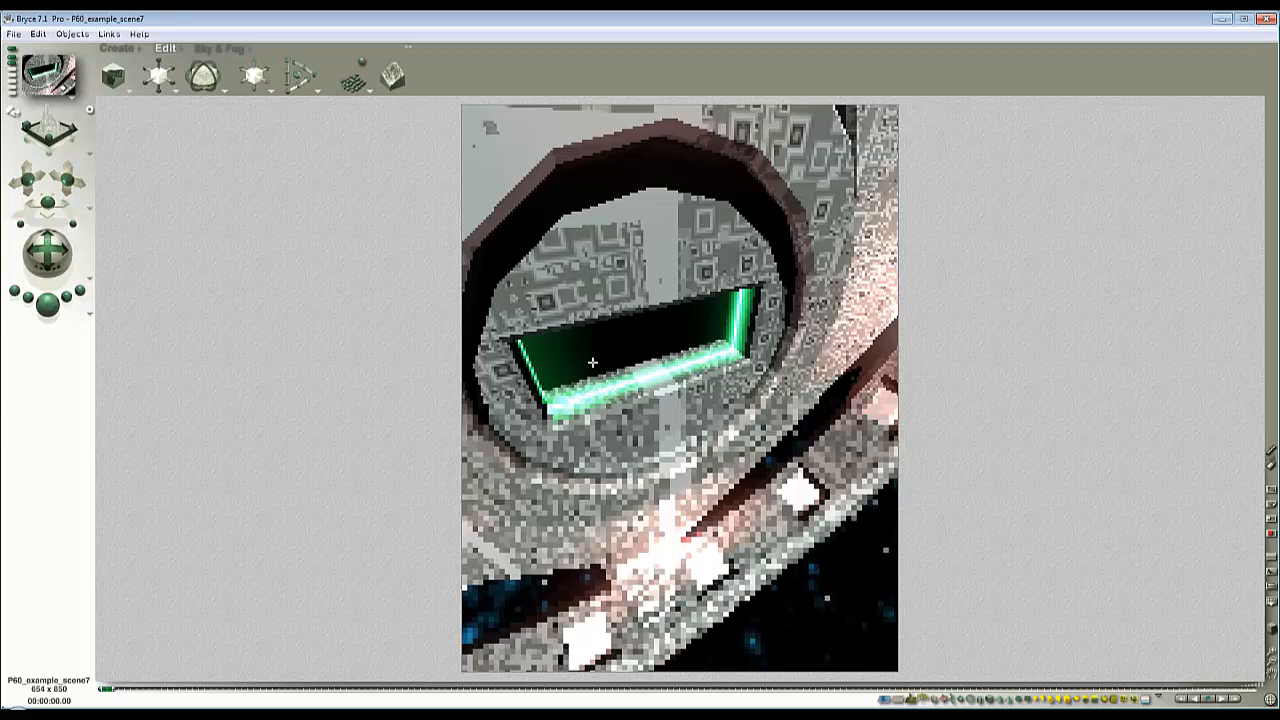
Step: Ungroup the ring station and regroup its parts together with Cube 1
{"action": "key", "text": "3"}
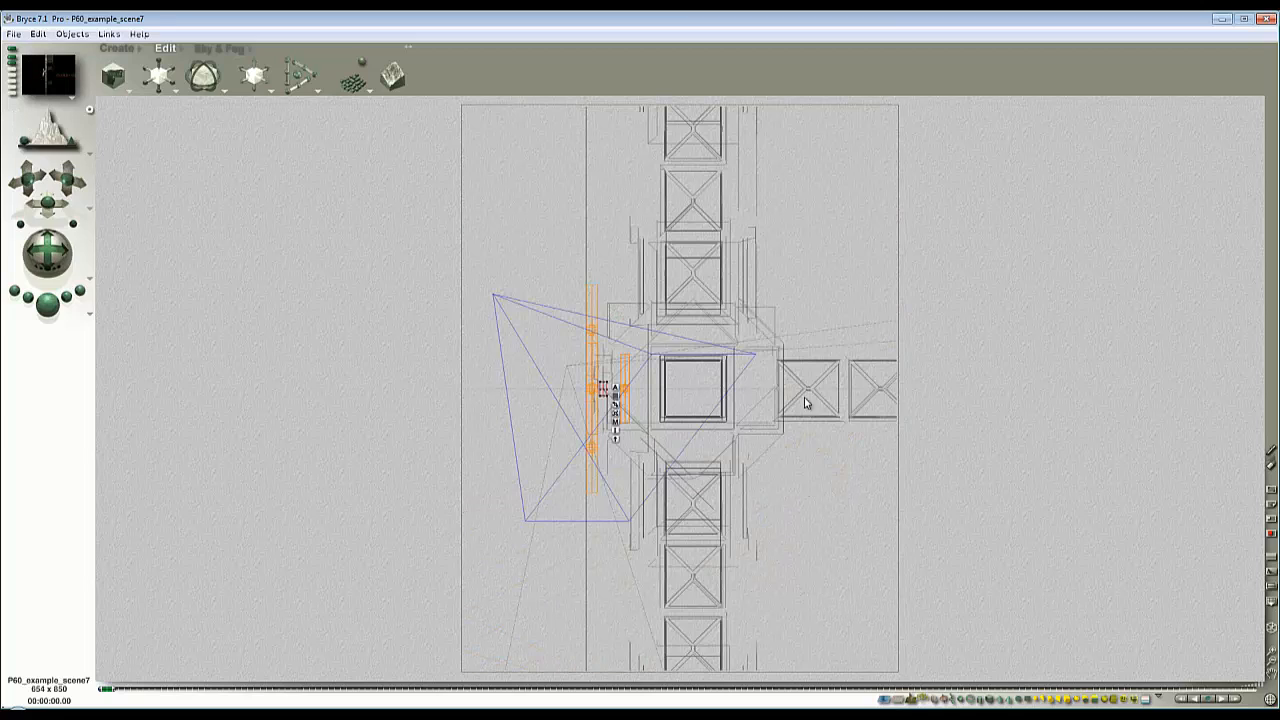
{"action": "right_click", "coordinate": [830, 302]}
{"action": "left_click", "coordinate": [855, 309]}
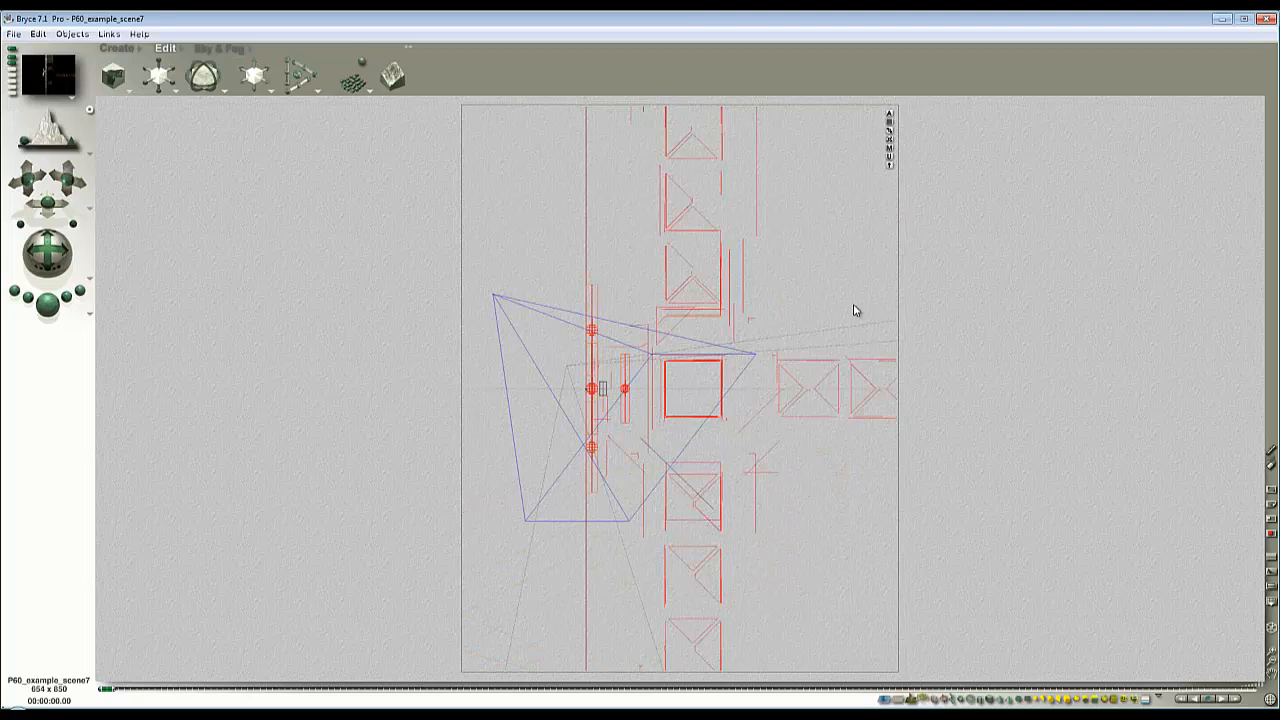
{"action": "left_click", "coordinate": [890, 157]}
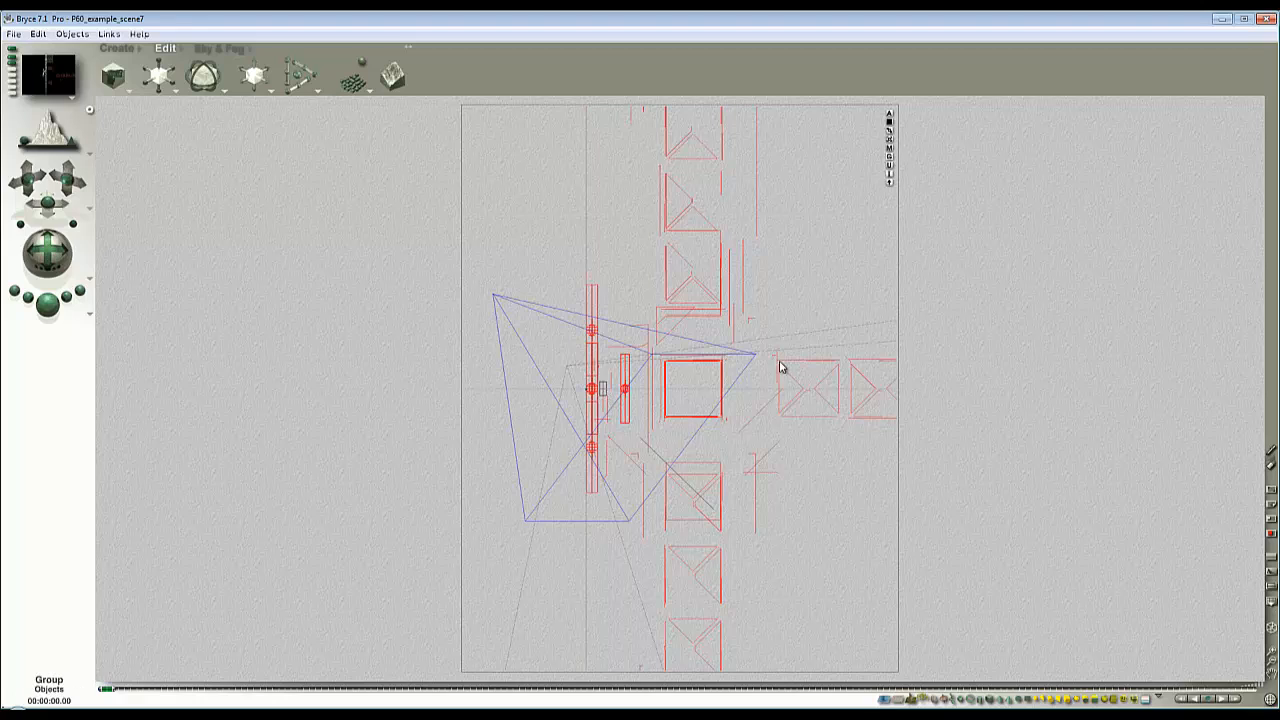
{"action": "key", "text": "1"}
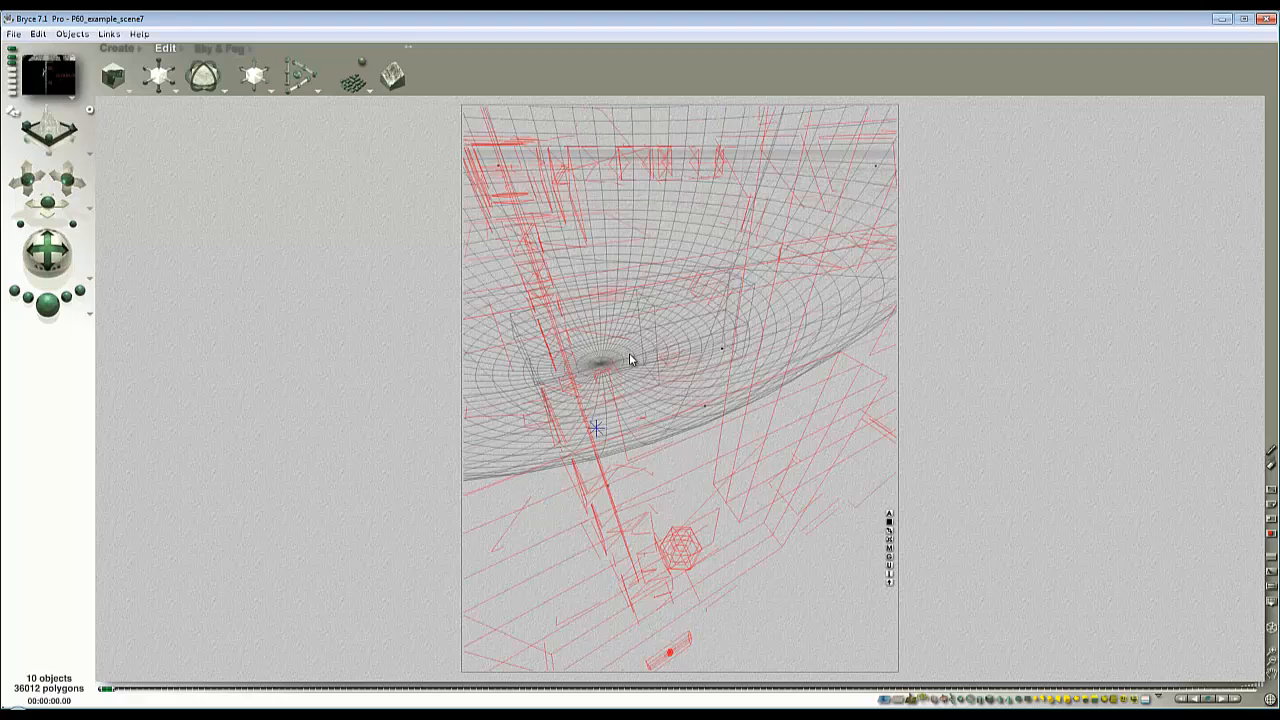
{"action": "right_click", "coordinate": [674, 336]}
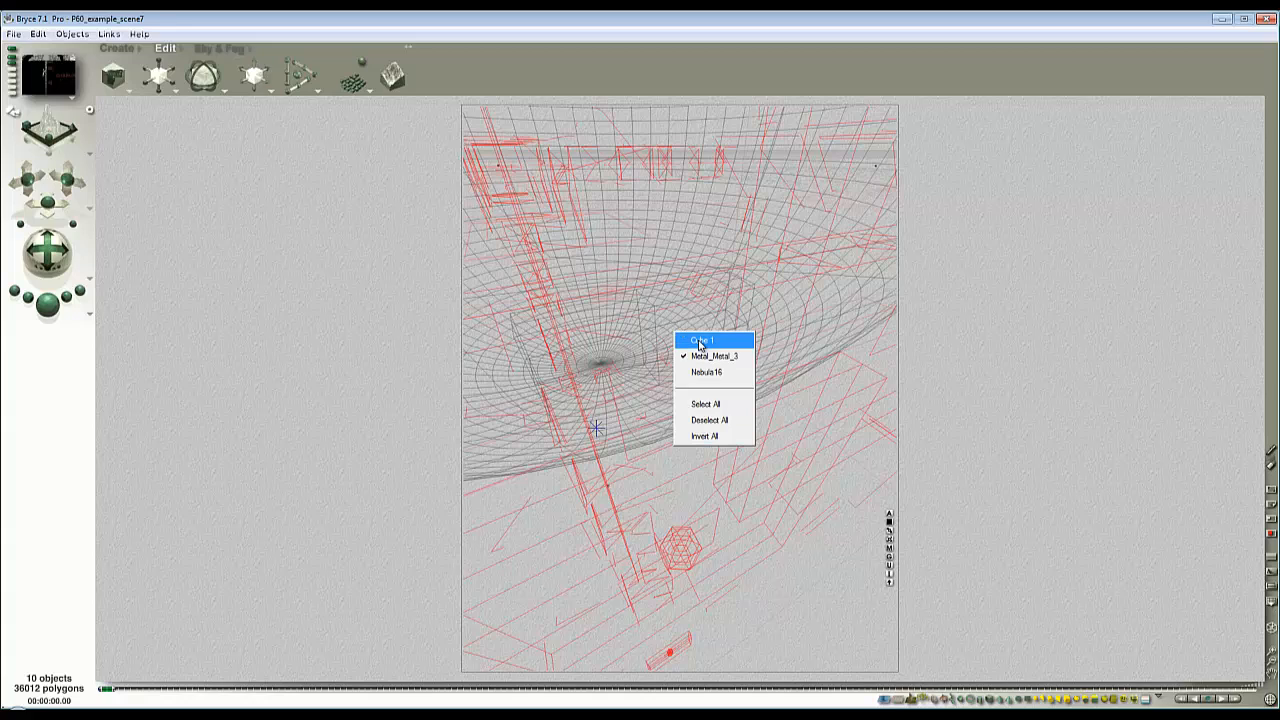
{"action": "left_click", "coordinate": [699, 342]}
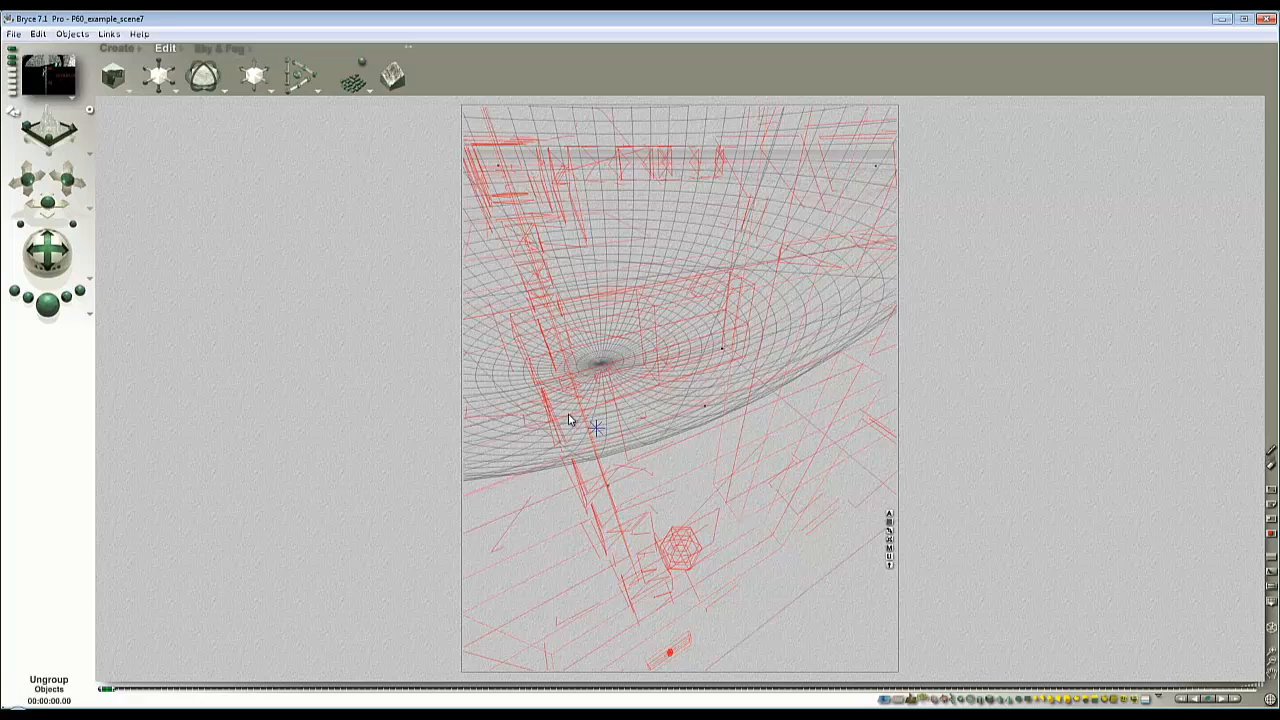
Step: Return the camera to the first saved view and test render the scene
{"action": "left_click", "coordinate": [14, 60]}
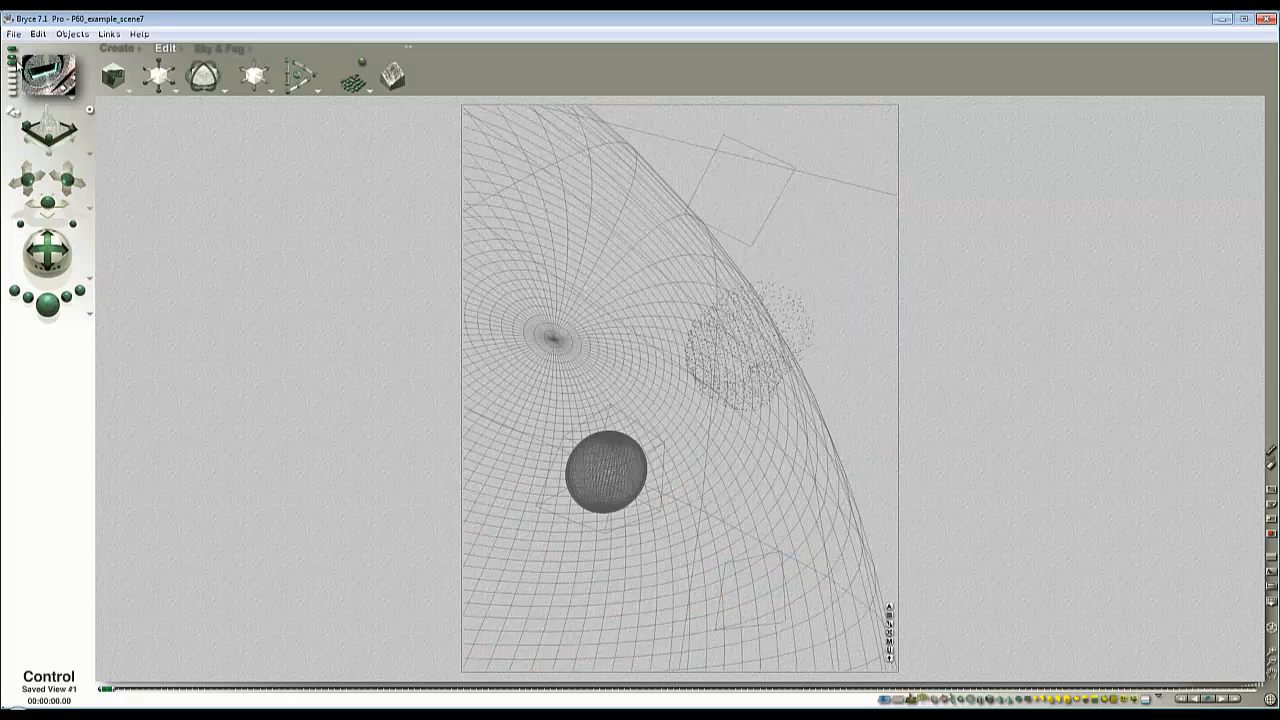
{"action": "left_click", "coordinate": [41, 313]}
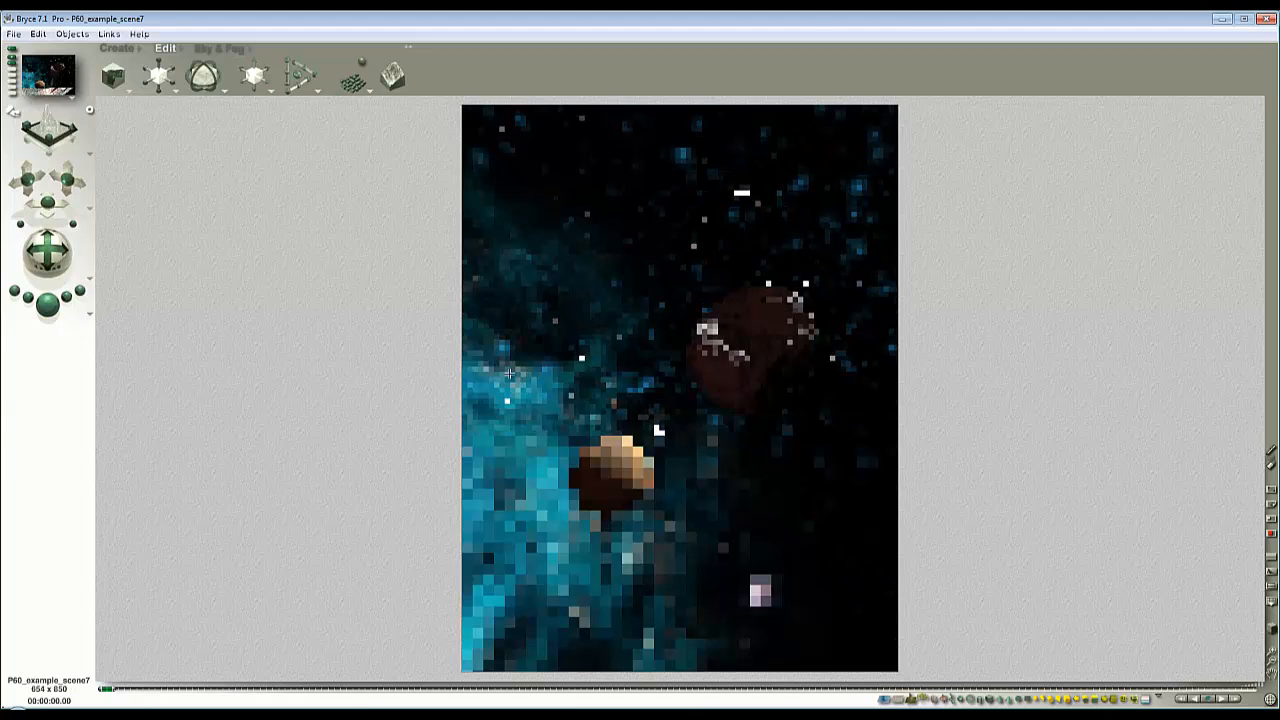
{"action": "left_click", "coordinate": [658, 430]}
Step: In the zoomed-out top view, move the station group in front of the camera, between the asteroid and the planet, and shrink it
{"action": "left_click", "coordinate": [1273, 666]}
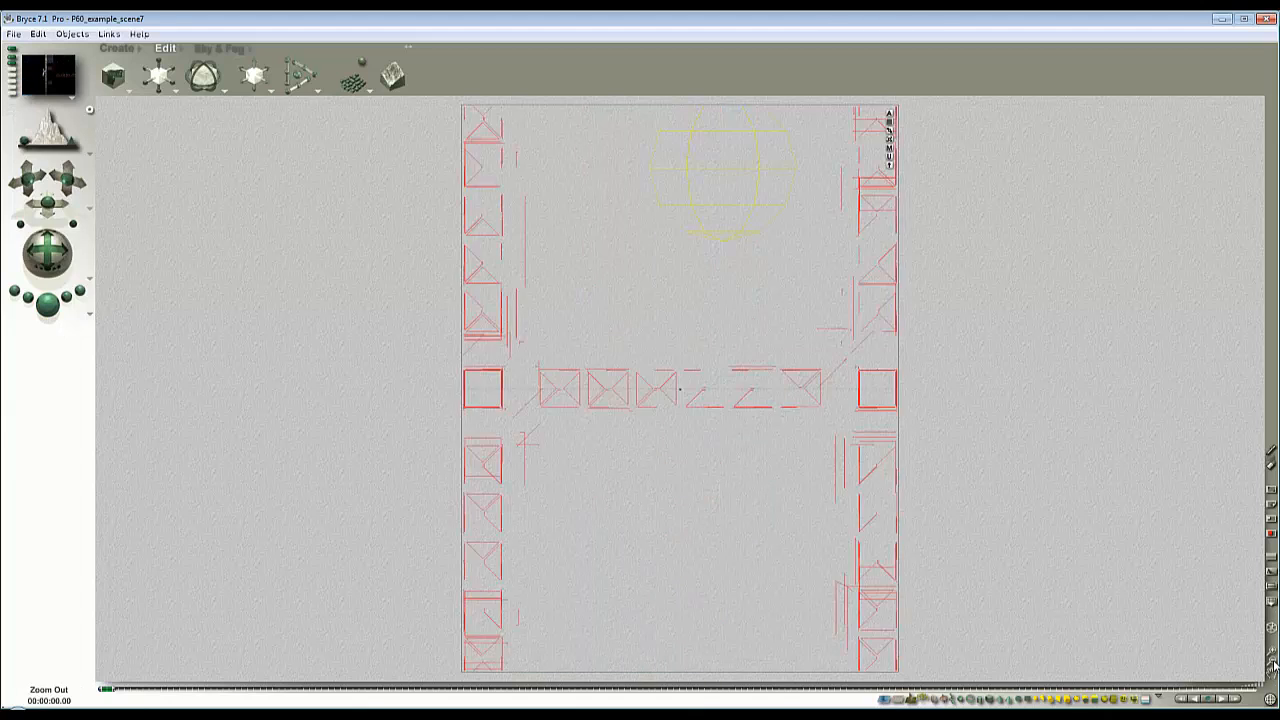
{"action": "left_click", "coordinate": [1273, 666]}
{"action": "left_click_drag", "start_coordinate": [659, 431], "coordinate": [678, 299]}
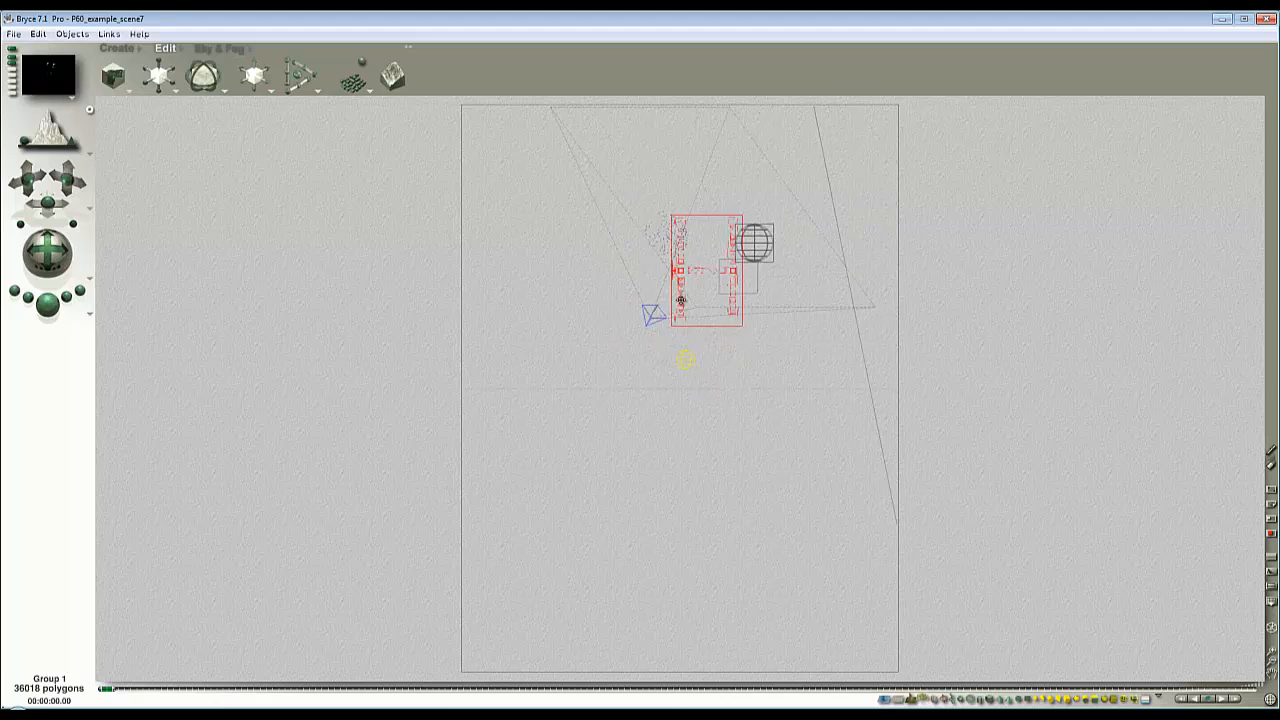
{"action": "left_click_drag", "start_coordinate": [160, 76], "coordinate": [130, 77]}
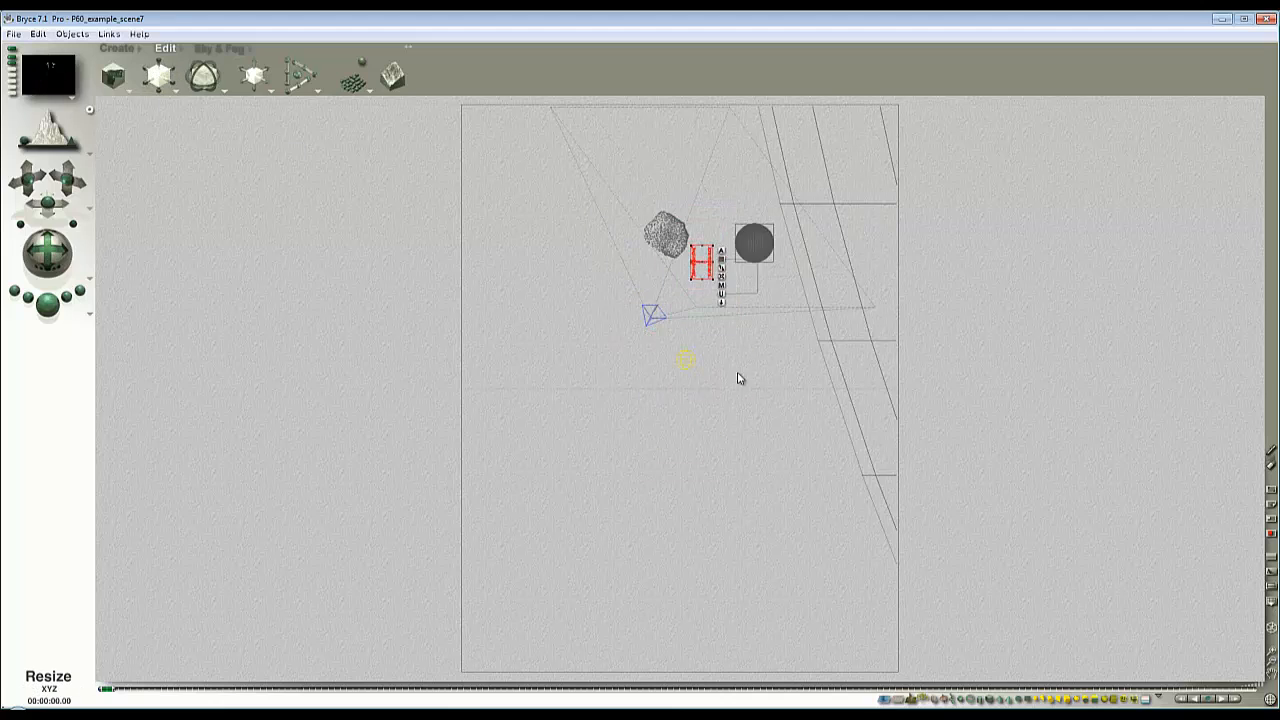
Step: Rotate the station slightly in the camera view and test render the scene, marking out the hub for a closer look
{"action": "key", "text": "1"}
{"action": "mouse_move", "coordinate": [211, 67]}
{"action": "left_mouse_down"}
{"action": "mouse_move", "coordinate": [190, 70]}
{"action": "mouse_move", "coordinate": [219, 81]}
{"action": "left_mouse_up"}
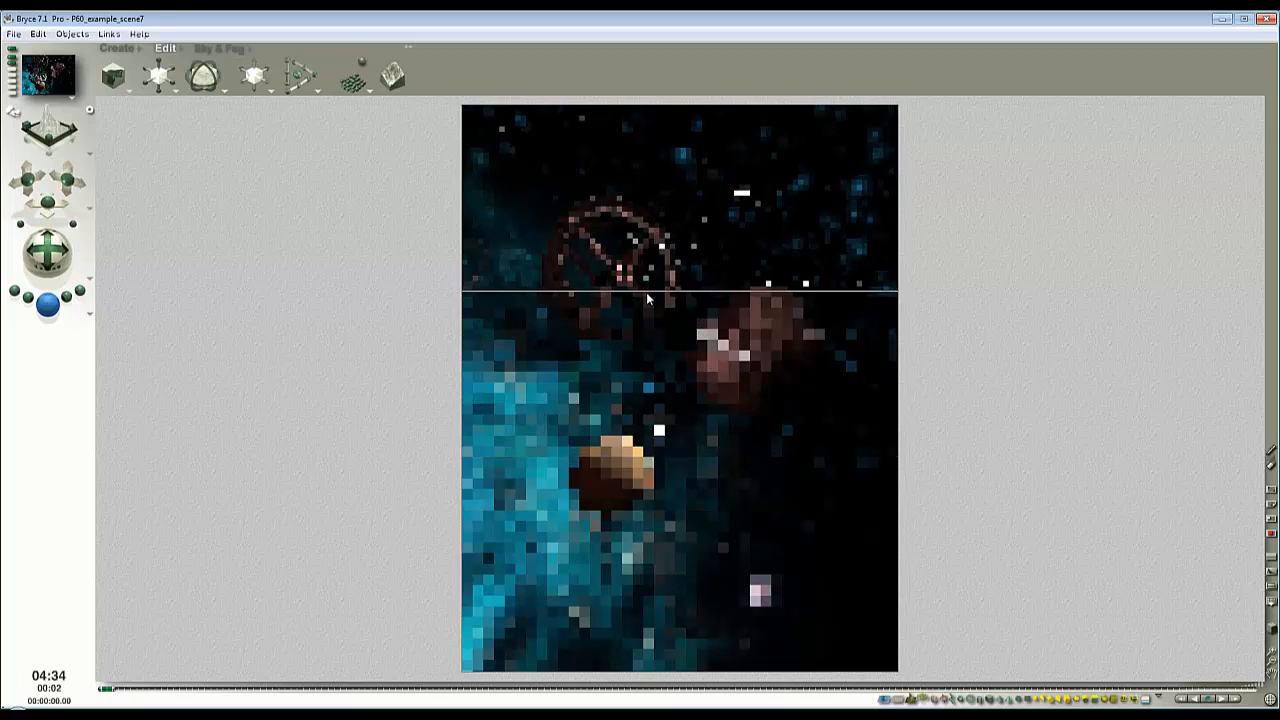
{"action": "left_click_drag", "start_coordinate": [645, 293], "coordinate": [601, 260]}
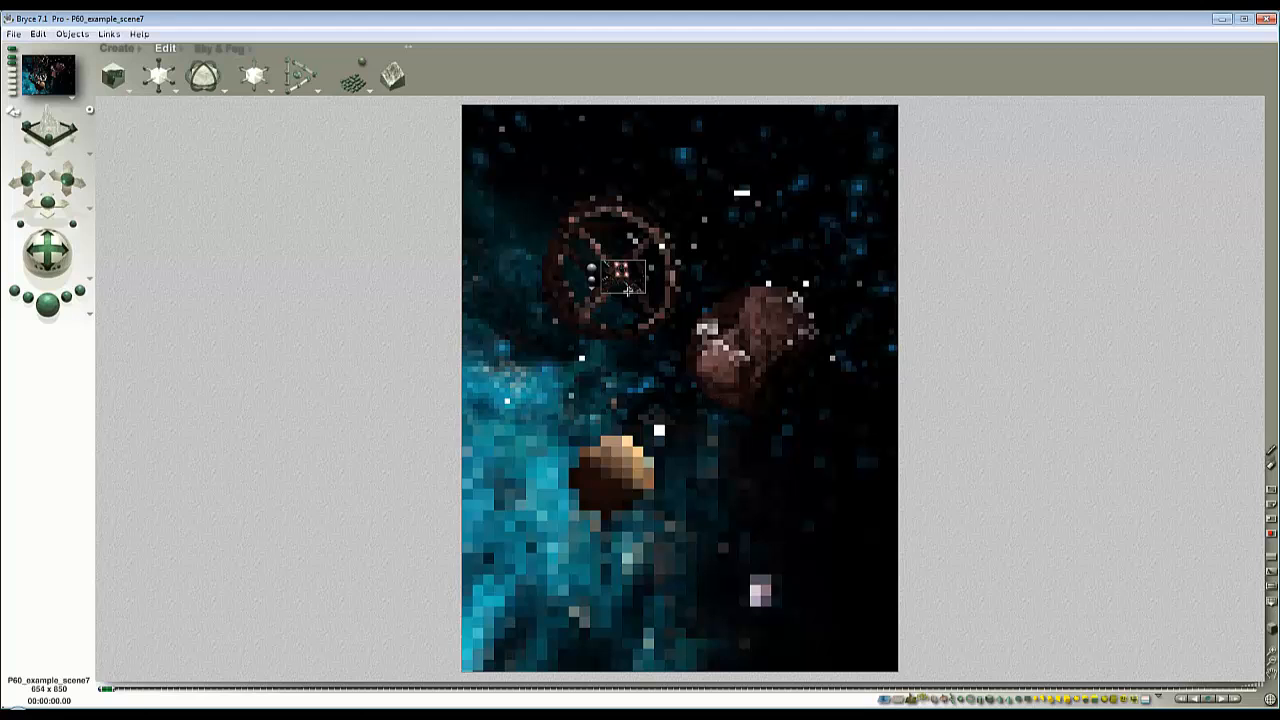
{"action": "key", "text": "Escape"}
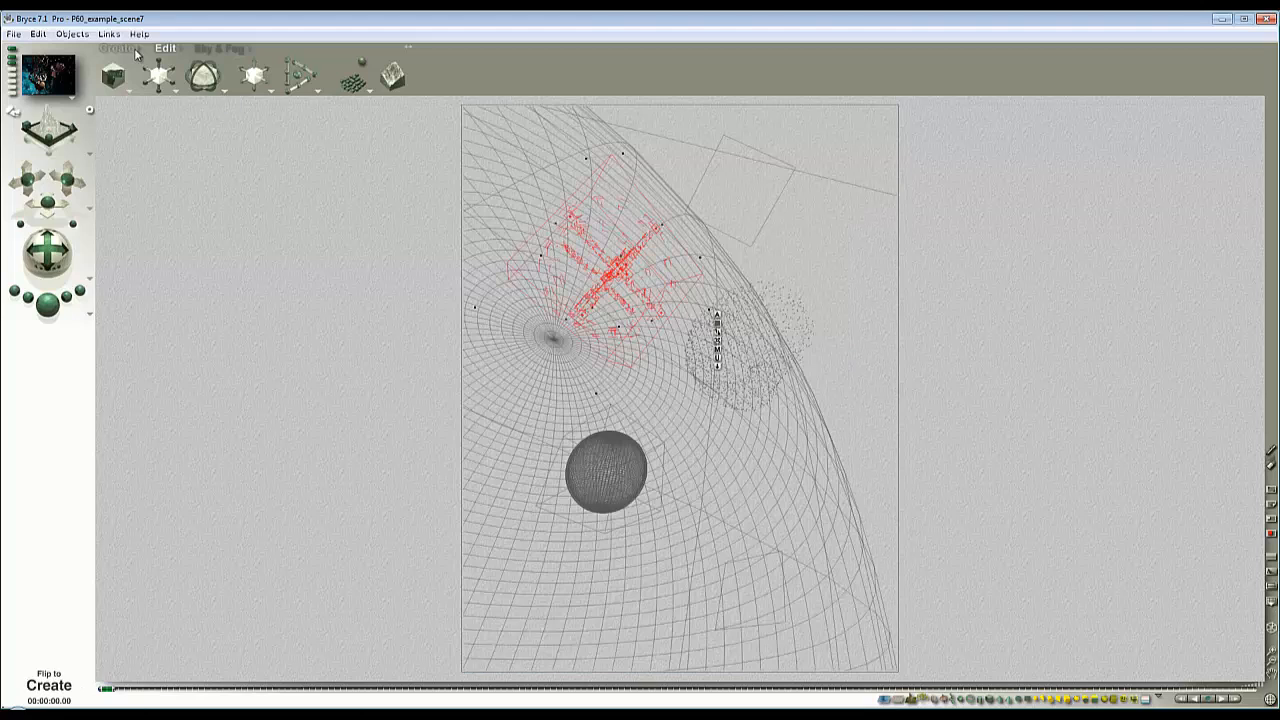
Step: Enlarge the station until its ring extends beyond the frame, shift its hub in the camera view, and test render the hub area
{"action": "left_click_drag", "start_coordinate": [163, 79], "coordinate": [255, 137]}
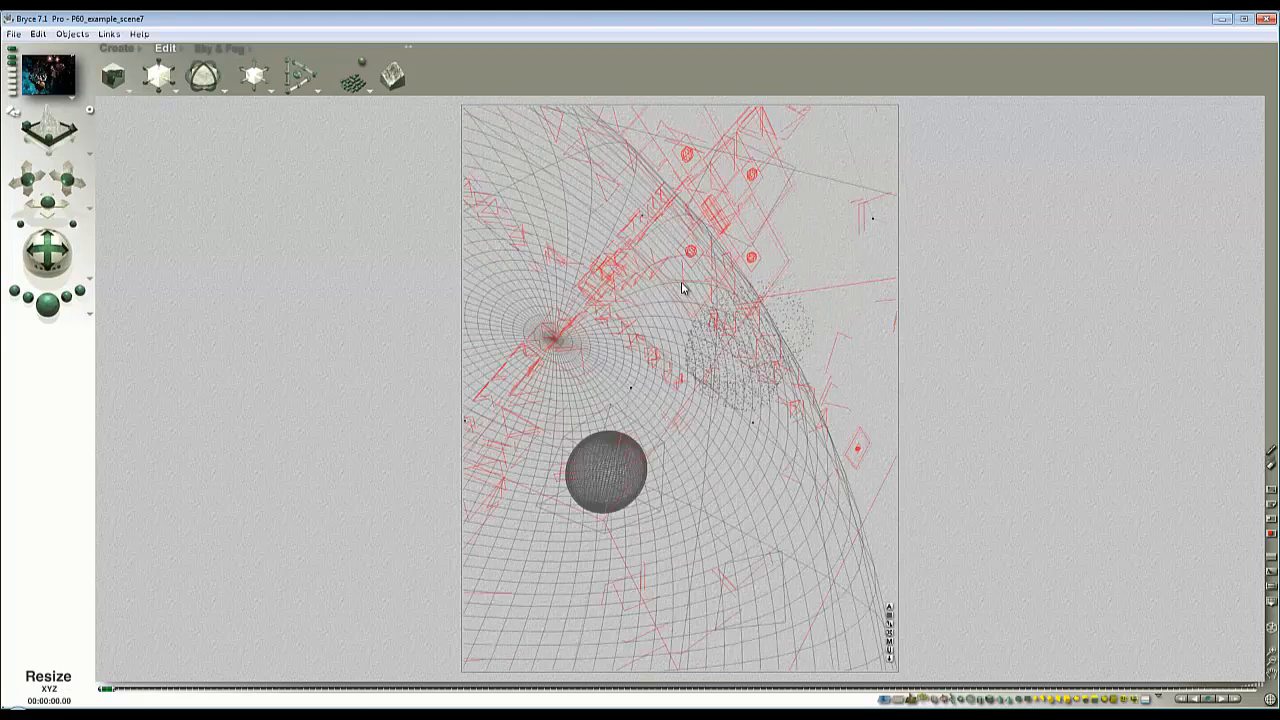
{"action": "left_click_drag", "start_coordinate": [682, 289], "coordinate": [241, 289]}
{"action": "key", "text": "ctrl+r"}
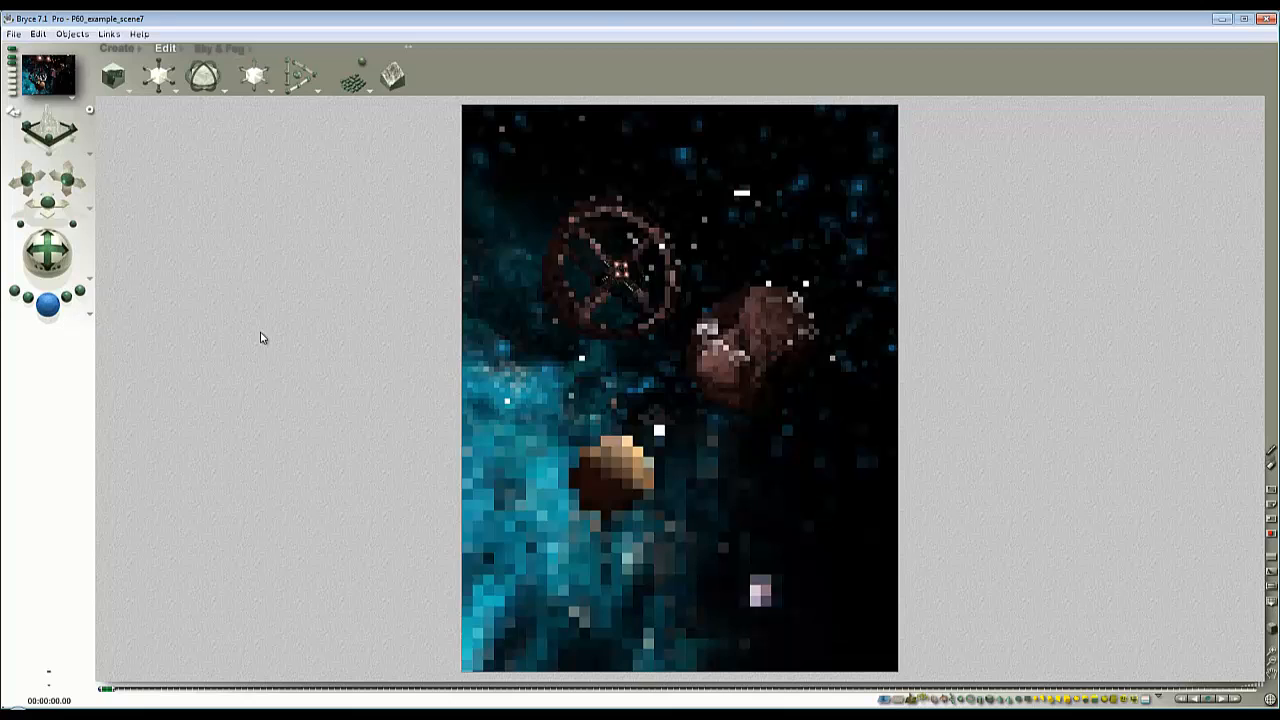
{"action": "left_click", "coordinate": [667, 204]}
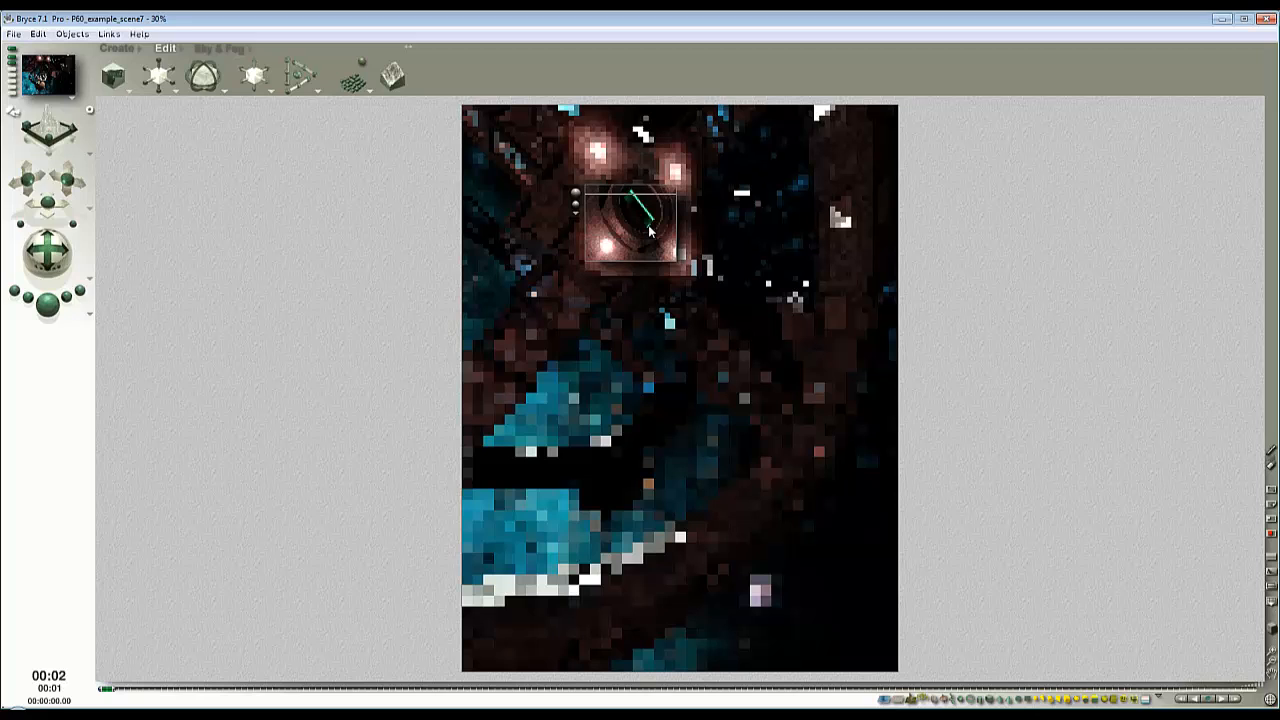
{"action": "left_click", "coordinate": [365, 138]}
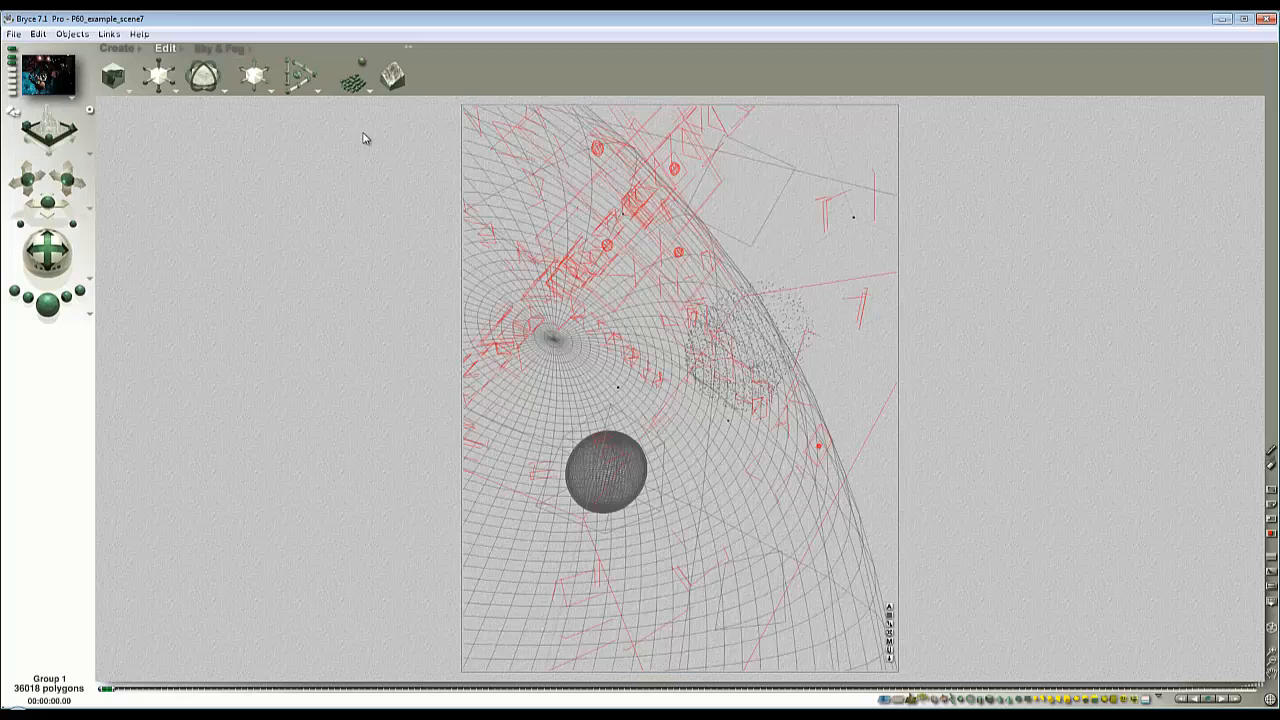
Step: Change the rotation option and rotate the station to a new angle to the camera
{"action": "left_click", "coordinate": [224, 91]}
{"action": "left_click", "coordinate": [240, 118]}
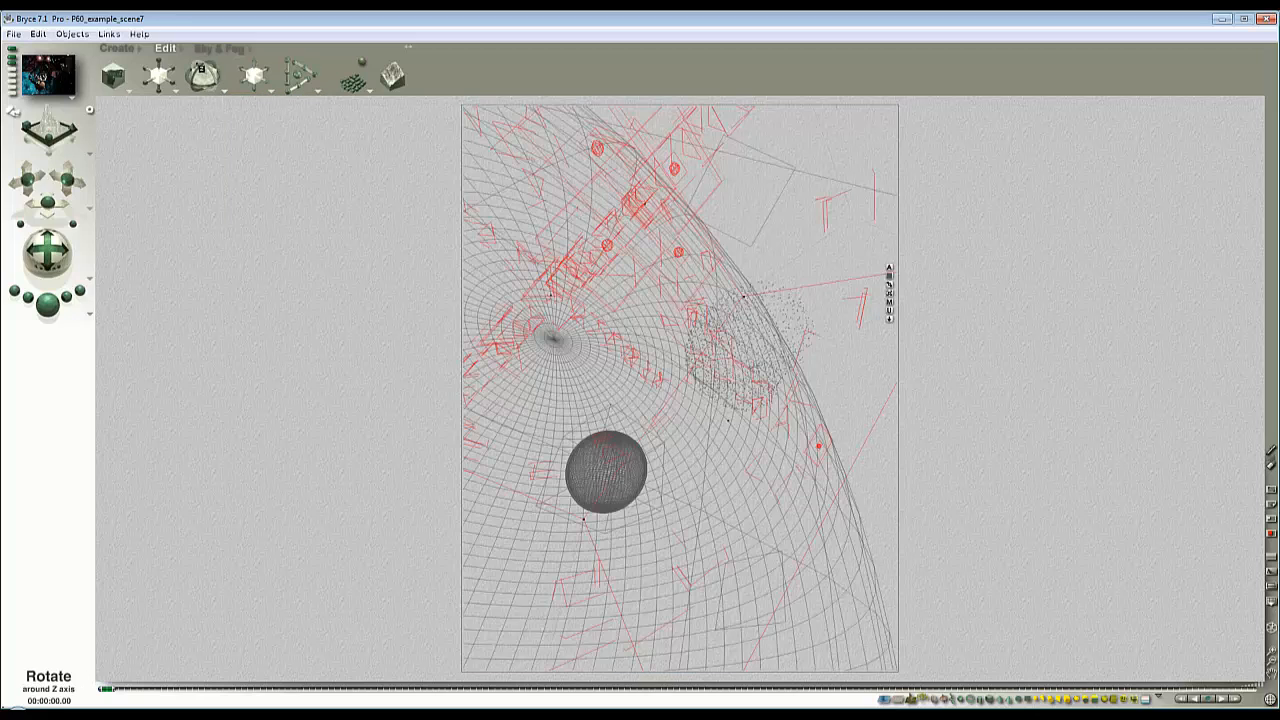
{"action": "left_click_drag", "start_coordinate": [204, 69], "coordinate": [349, 306]}
Step: In the top view, select PlanetAssy4 and move it clear of the station, farther from the camera
{"action": "key", "text": "2"}
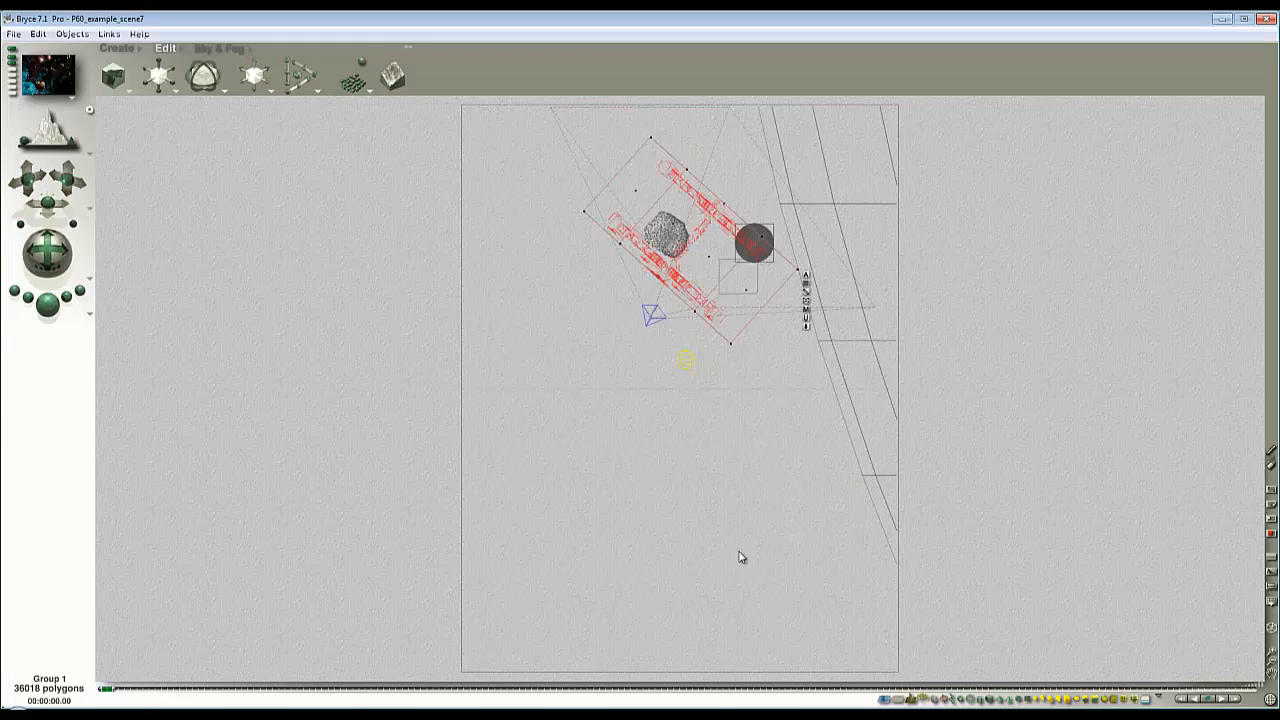
{"action": "right_click", "coordinate": [766, 236]}
{"action": "left_click", "coordinate": [771, 200]}
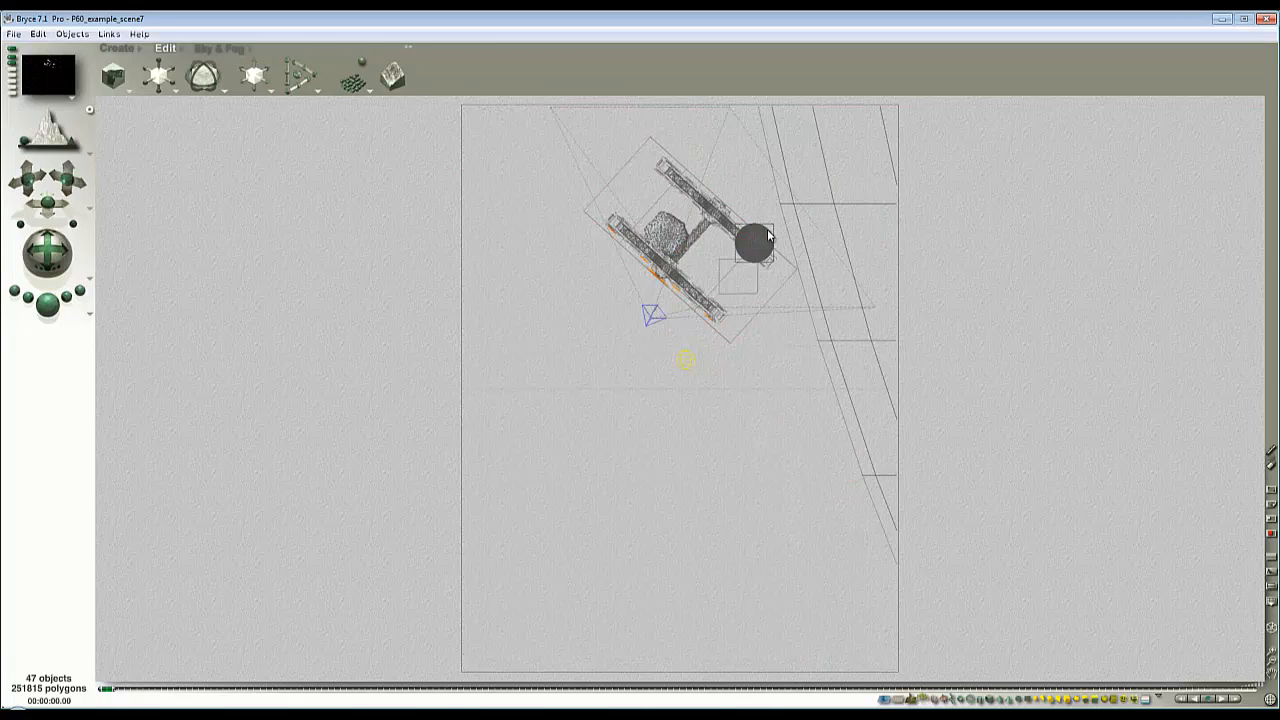
{"action": "right_click", "coordinate": [768, 231]}
{"action": "left_click", "coordinate": [800, 241]}
{"action": "left_click_drag", "start_coordinate": [752, 243], "coordinate": [797, 189]}
Step: Move Asteroid2 out from between the station's rings to behind the station, and test render the camera view and hub area
{"action": "right_click", "coordinate": [690, 235]}
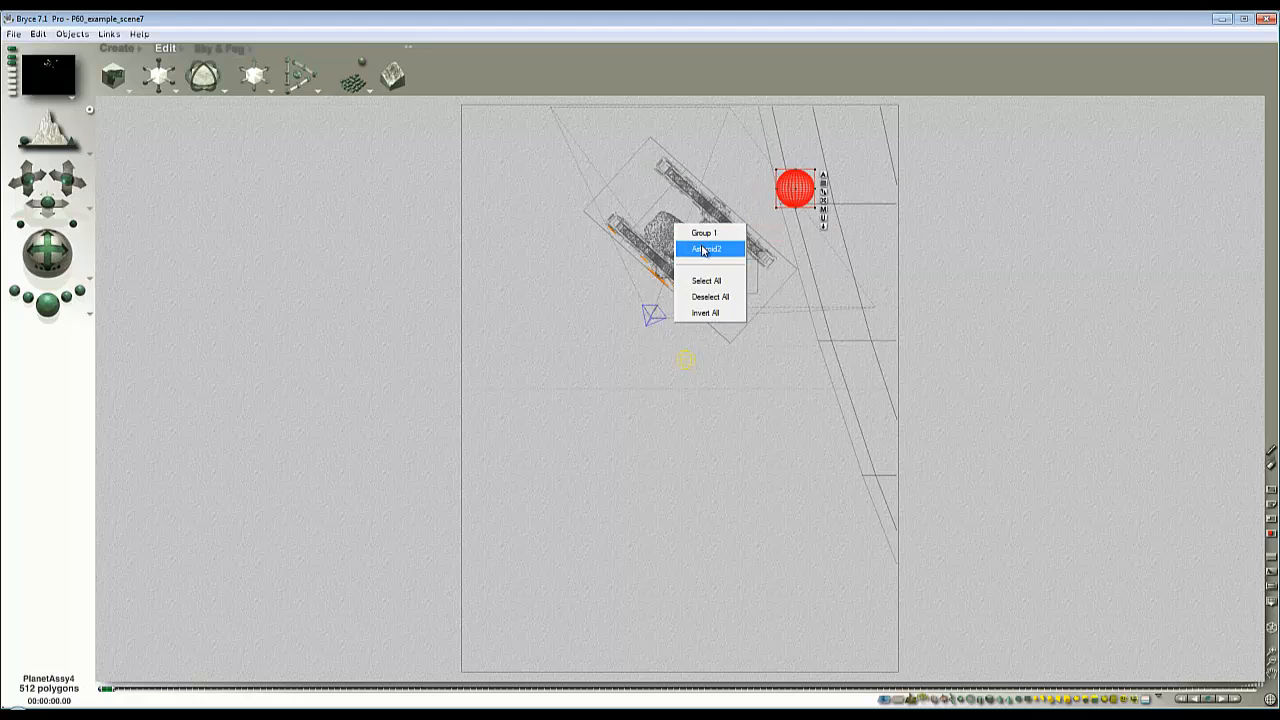
{"action": "left_click", "coordinate": [695, 246]}
{"action": "left_click_drag", "start_coordinate": [690, 242], "coordinate": [710, 142]}
{"action": "key", "text": "1"}
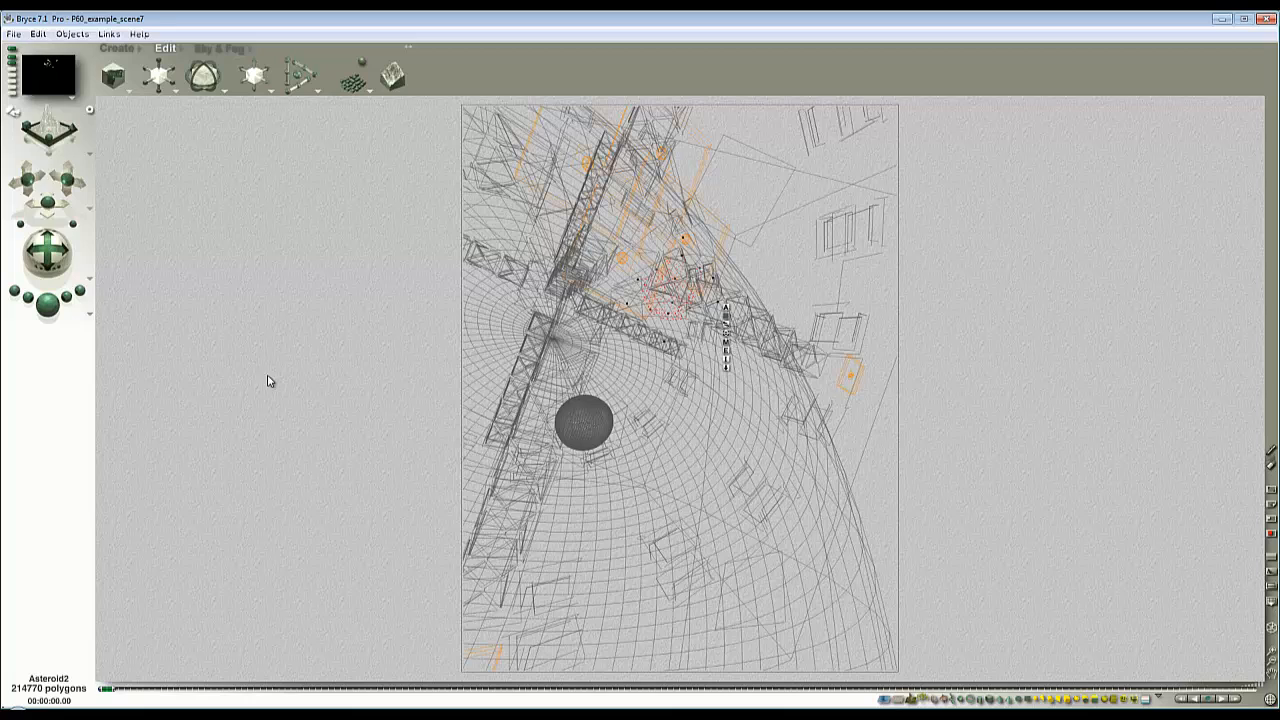
{"action": "left_click", "coordinate": [60, 303]}
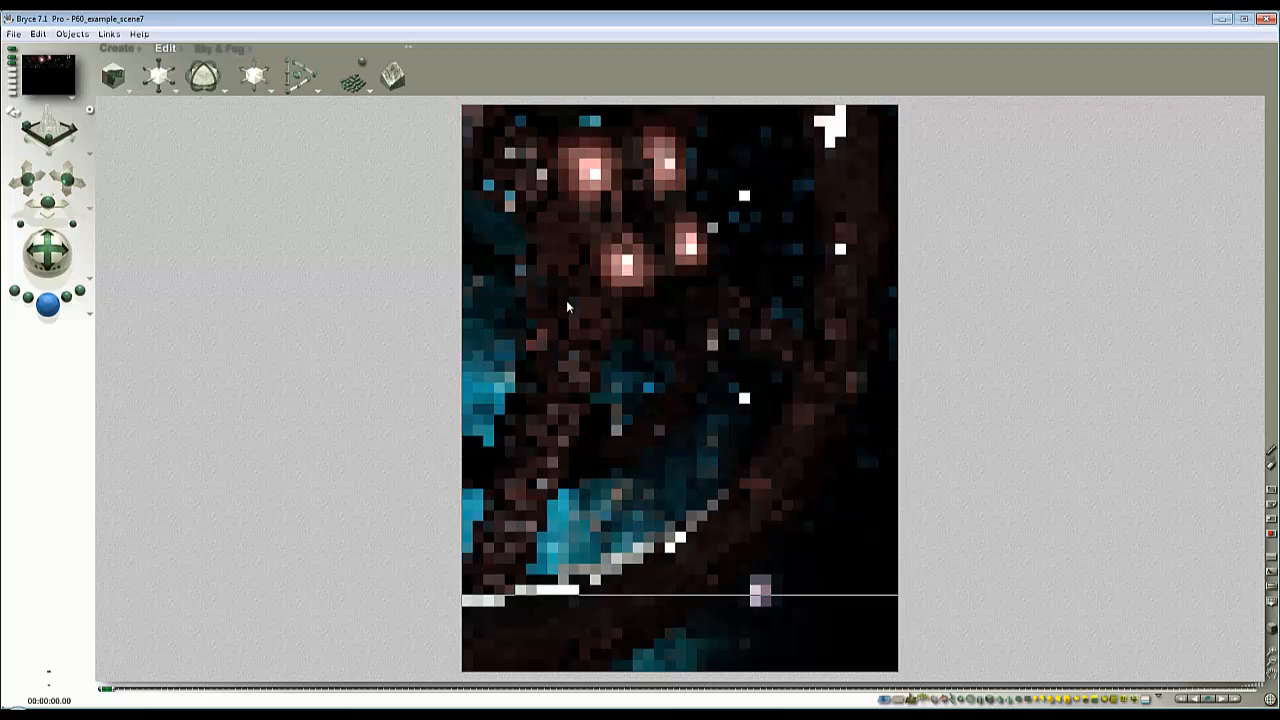
{"action": "left_click", "coordinate": [675, 271]}
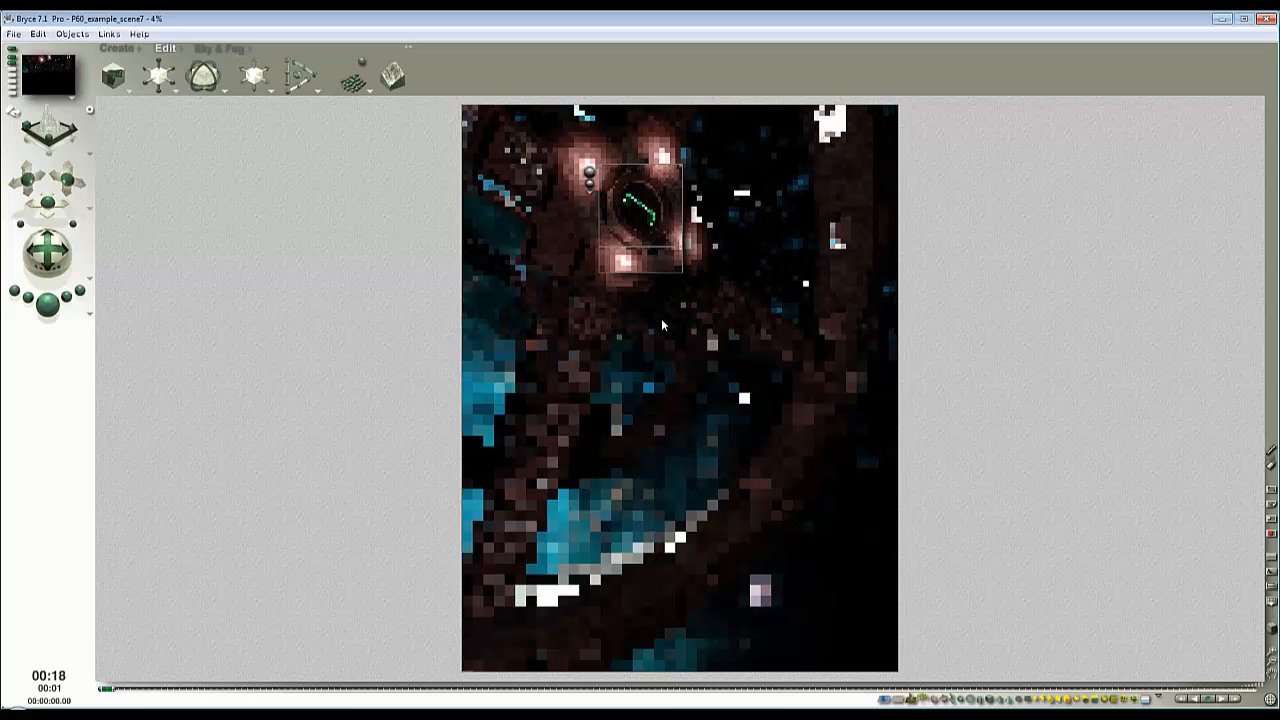
Step: In the top view, select Nebula16 and shift the whole sphere slightly
{"action": "key", "text": "2"}
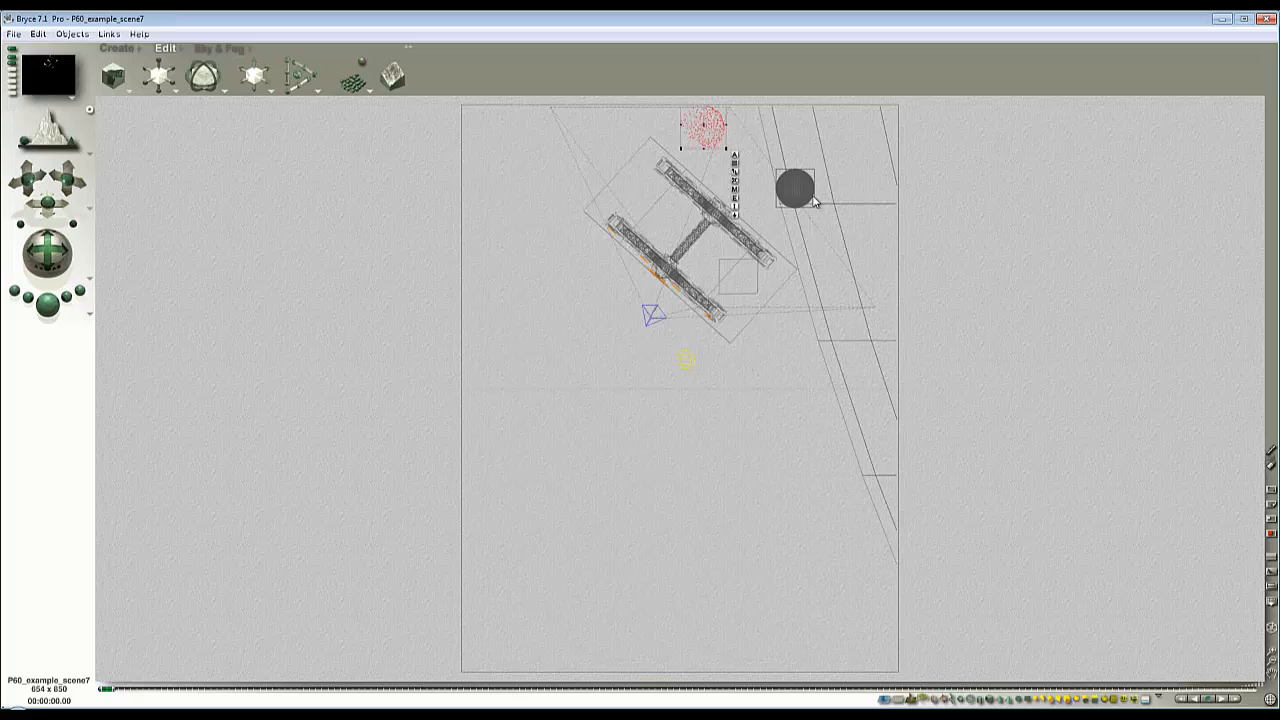
{"action": "left_click", "coordinate": [858, 226], "text": "ctrl"}
{"action": "left_click", "coordinate": [878, 235]}
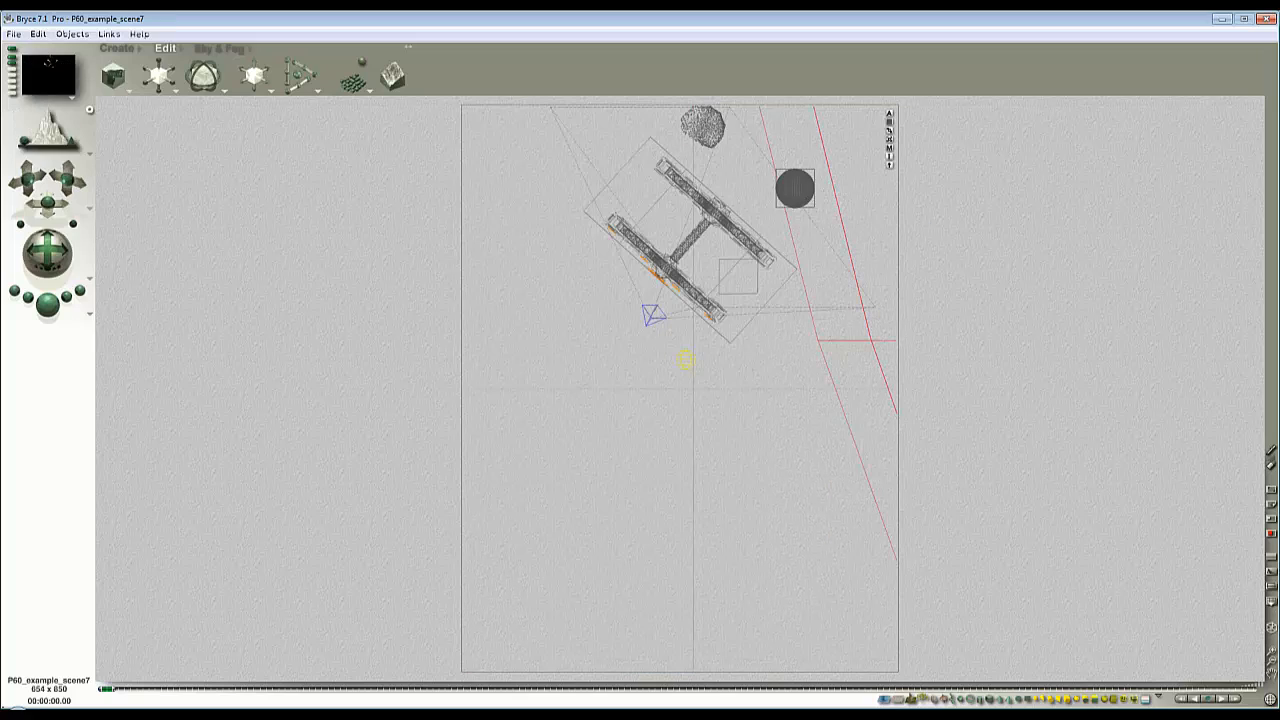
{"action": "left_click", "coordinate": [1274, 664]}
{"action": "left_click", "coordinate": [1274, 664]}
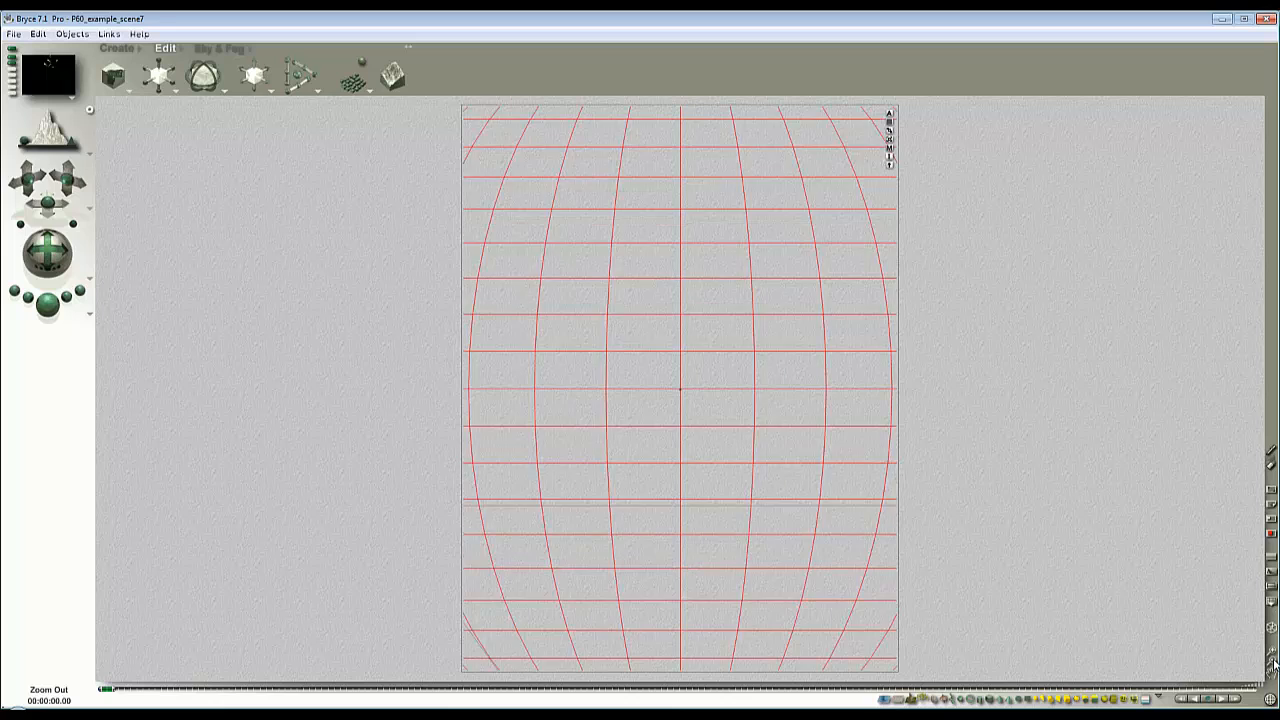
{"action": "left_click", "coordinate": [1274, 664]}
{"action": "left_click", "coordinate": [1274, 664]}
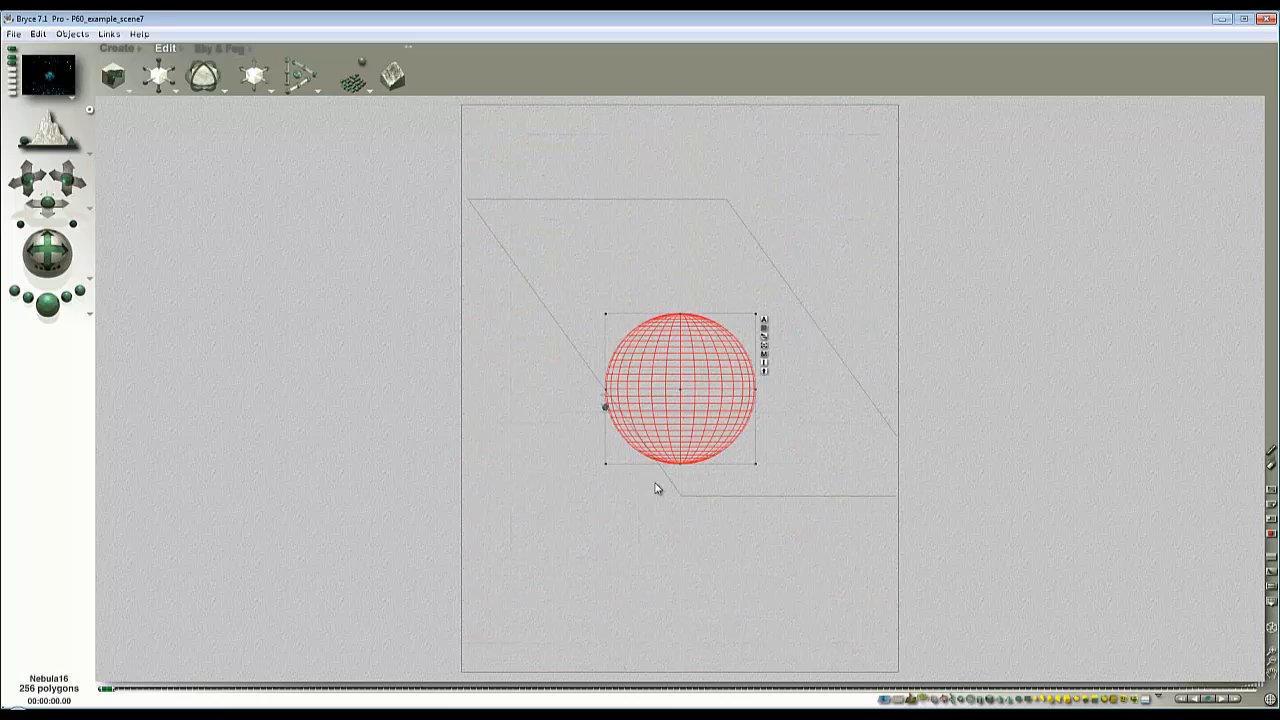
{"action": "left_click_drag", "start_coordinate": [671, 457], "coordinate": [673, 449]}
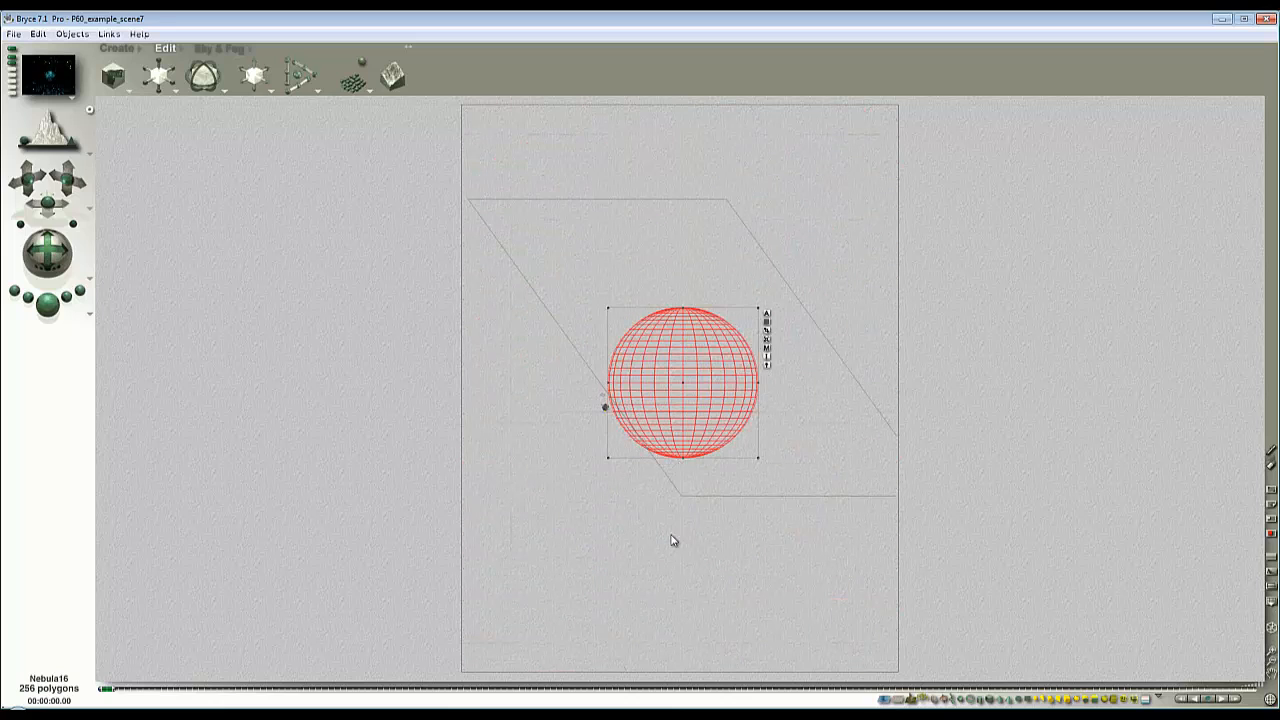
Step: In the camera view, select PlanetAssy4 and move it down toward the lower part of the station's ring
{"action": "key", "text": "1"}
{"action": "left_click", "coordinate": [603, 419], "text": "ctrl"}
{"action": "left_click", "coordinate": [611, 447]}
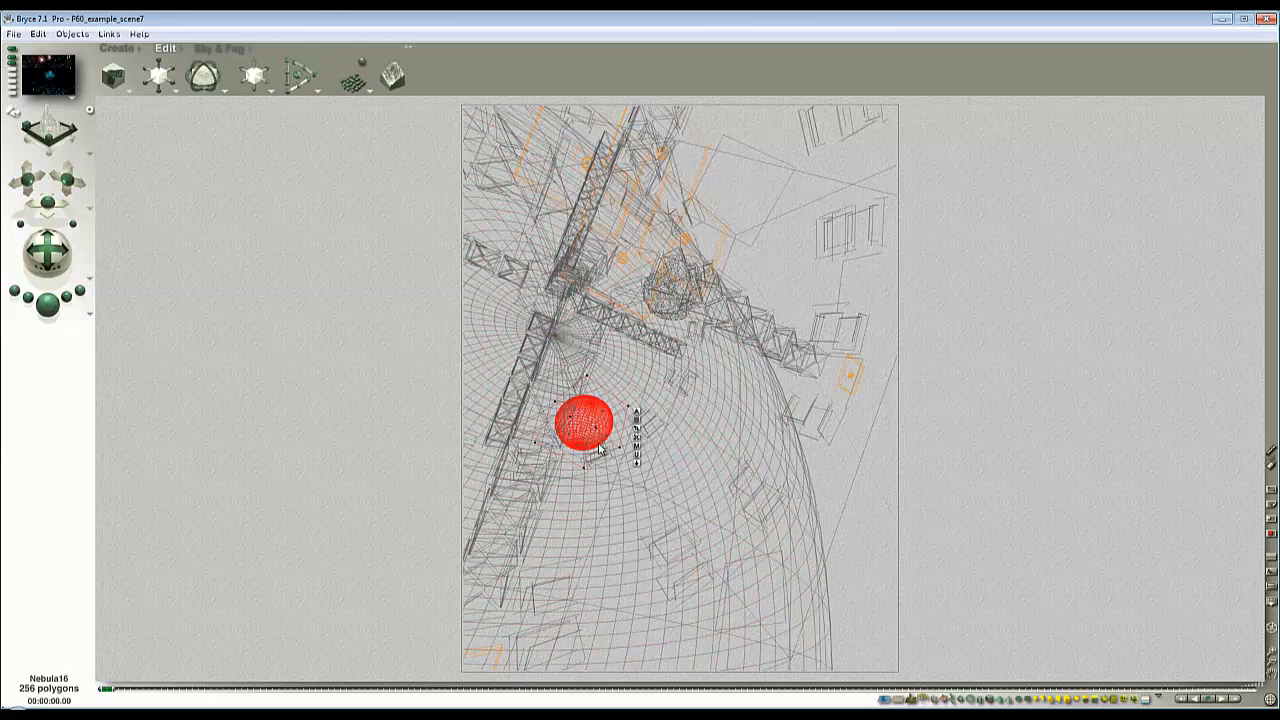
{"action": "left_click_drag", "start_coordinate": [600, 450], "coordinate": [703, 568]}
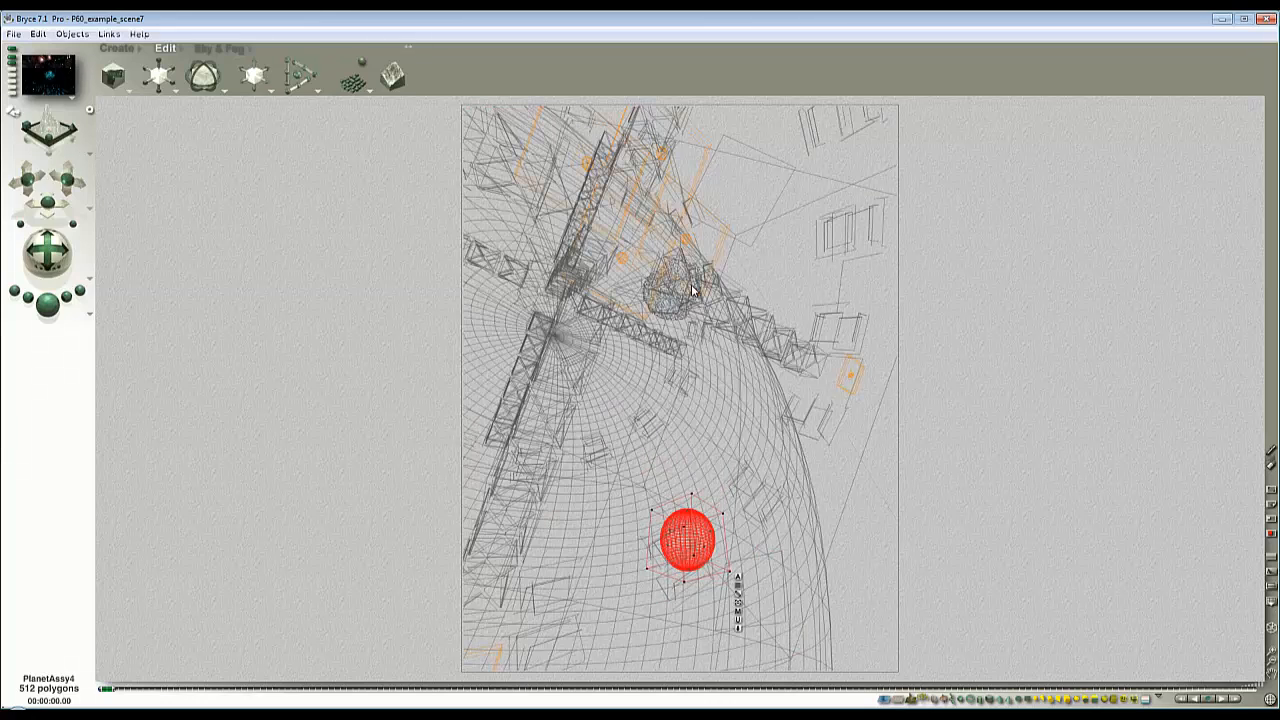
Step: Move Asteroid2 into the dark gap between the station's hub and outer ring, and test render the scene
{"action": "left_click", "coordinate": [692, 290], "text": "ctrl"}
{"action": "left_click", "coordinate": [720, 350]}
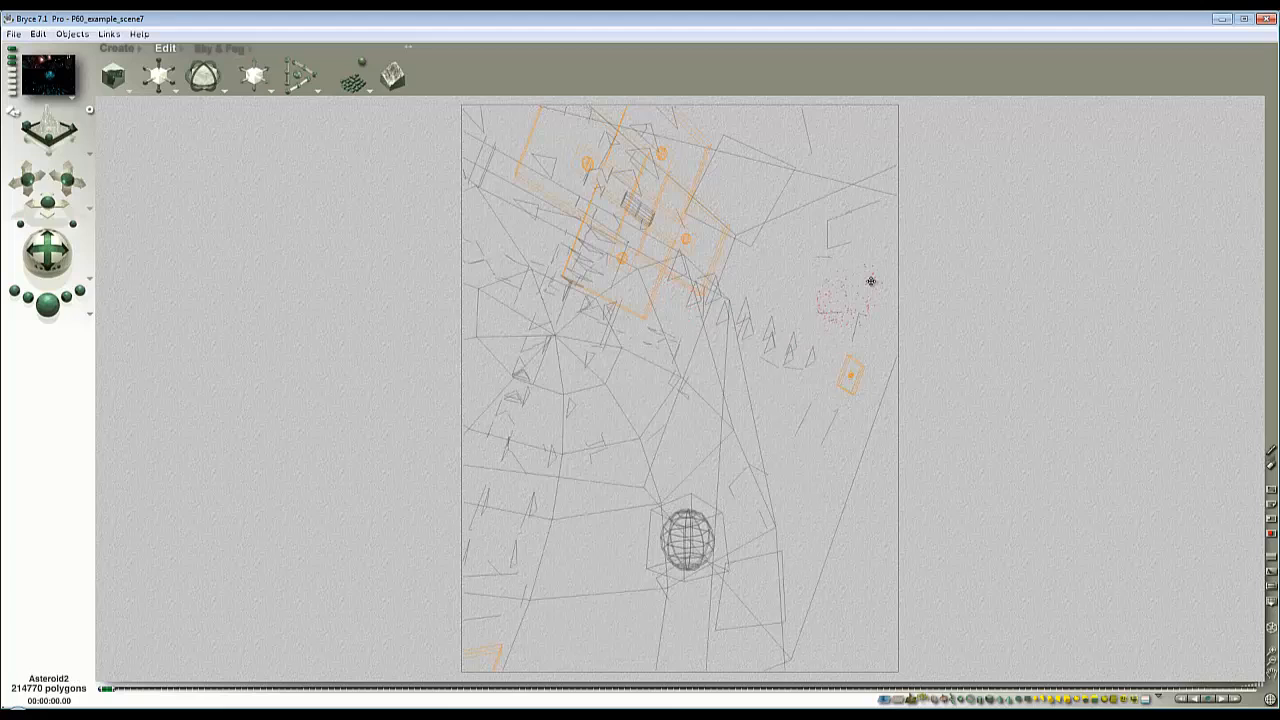
{"action": "left_click_drag", "start_coordinate": [824, 273], "coordinate": [795, 254]}
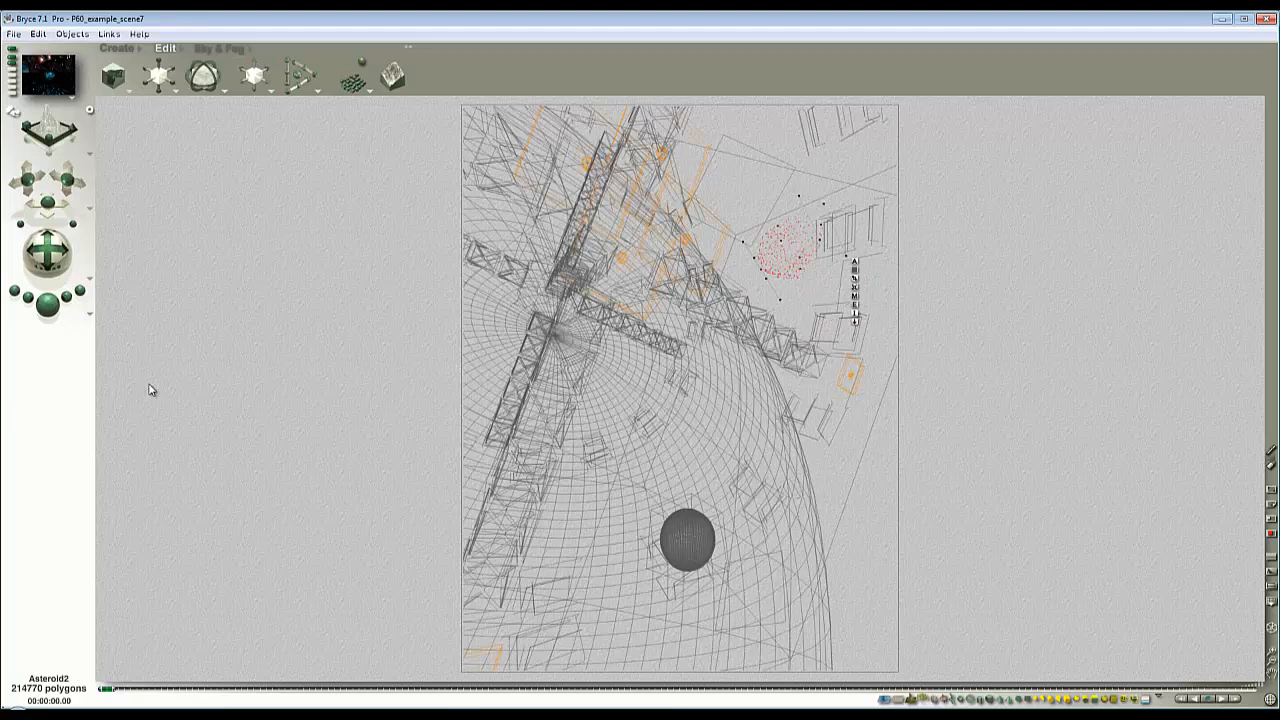
{"action": "key", "text": "ctrl+r"}
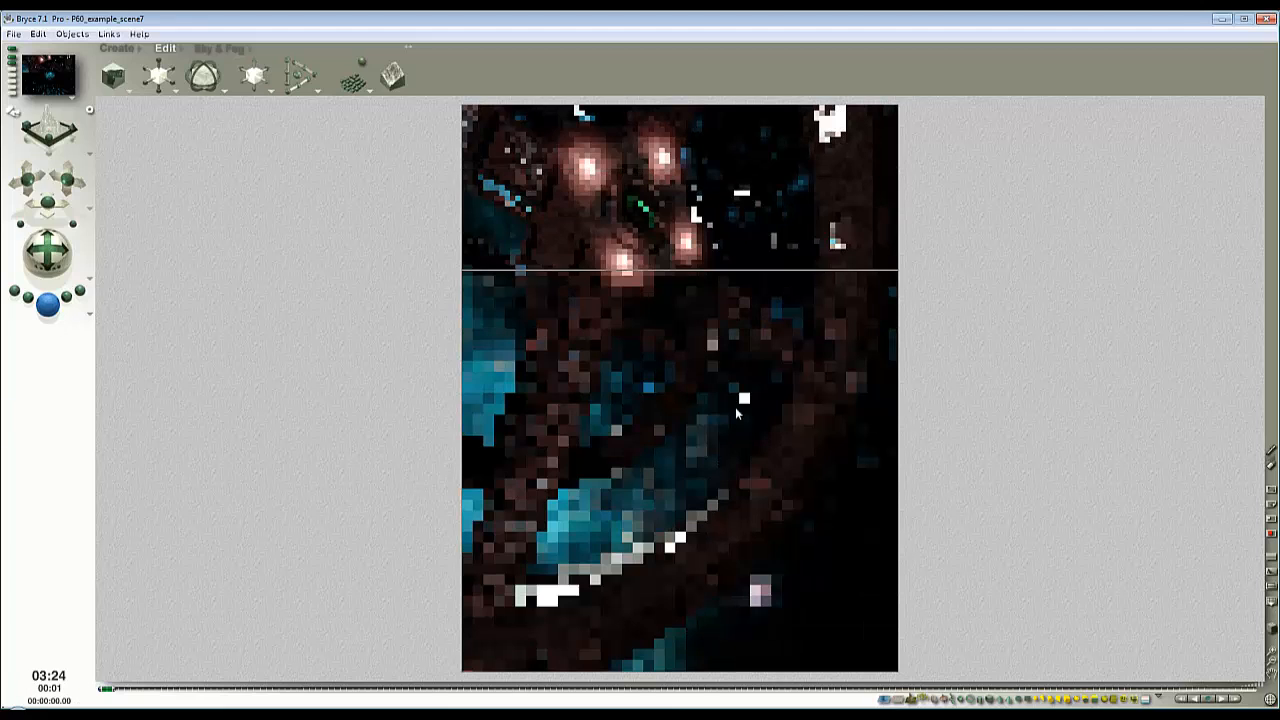
Step: Raise PlanetAssy4 clear of the ring's lower rim, nudge Asteroid2 closer to the hub, and render the scene
{"action": "left_click", "coordinate": [655, 497]}
{"action": "left_click", "coordinate": [697, 553], "text": "ctrl"}
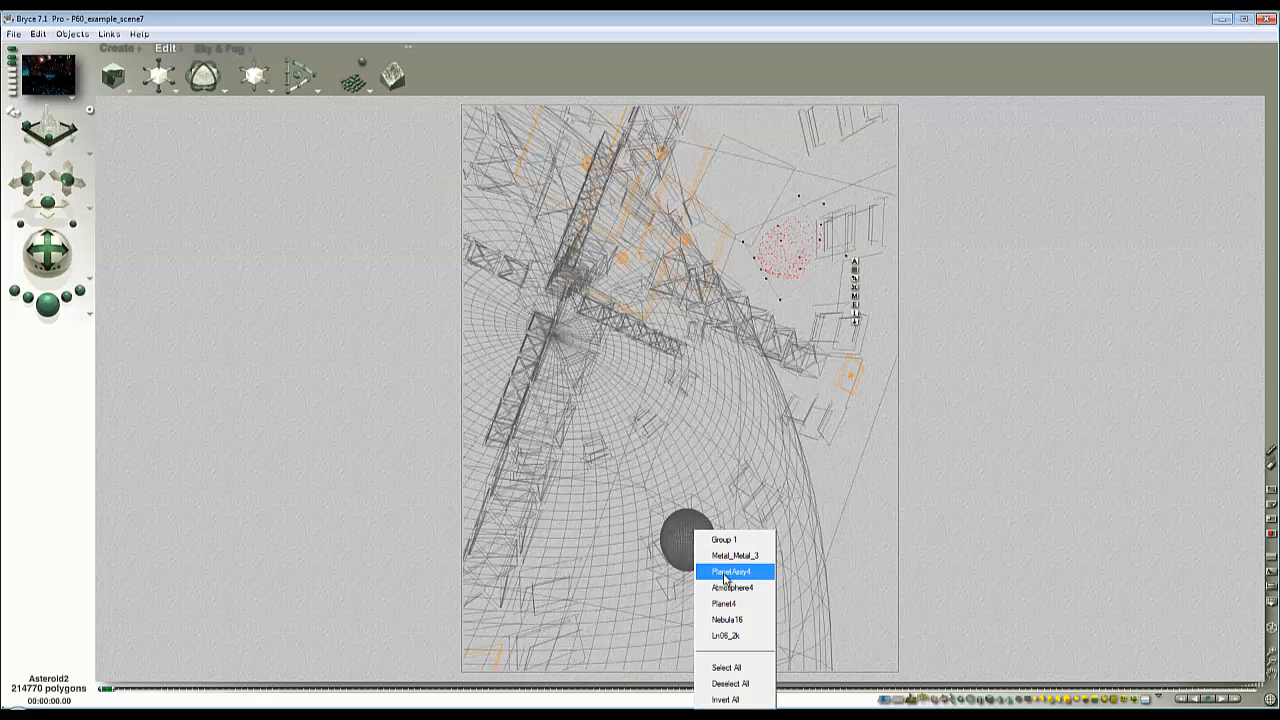
{"action": "left_click", "coordinate": [712, 572]}
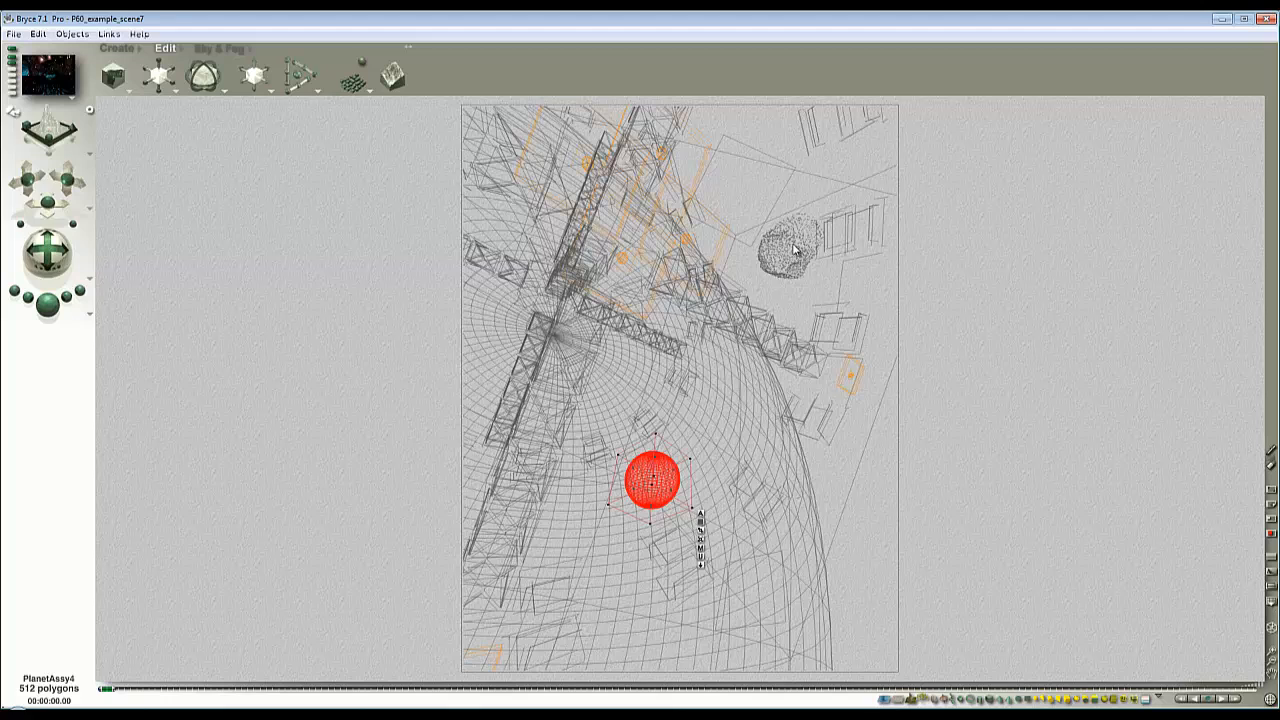
{"action": "left_click", "coordinate": [797, 250], "text": "ctrl"}
{"action": "left_click", "coordinate": [812, 256]}
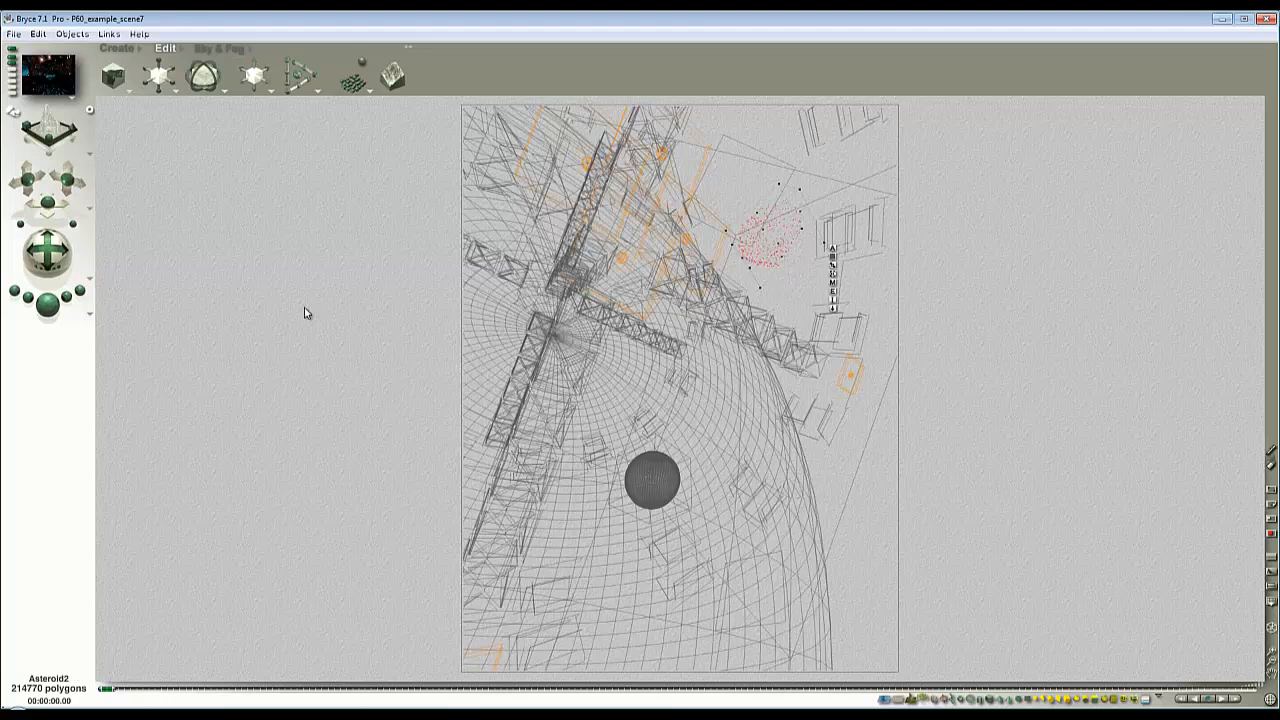
{"action": "key", "text": "ctrl+r"}
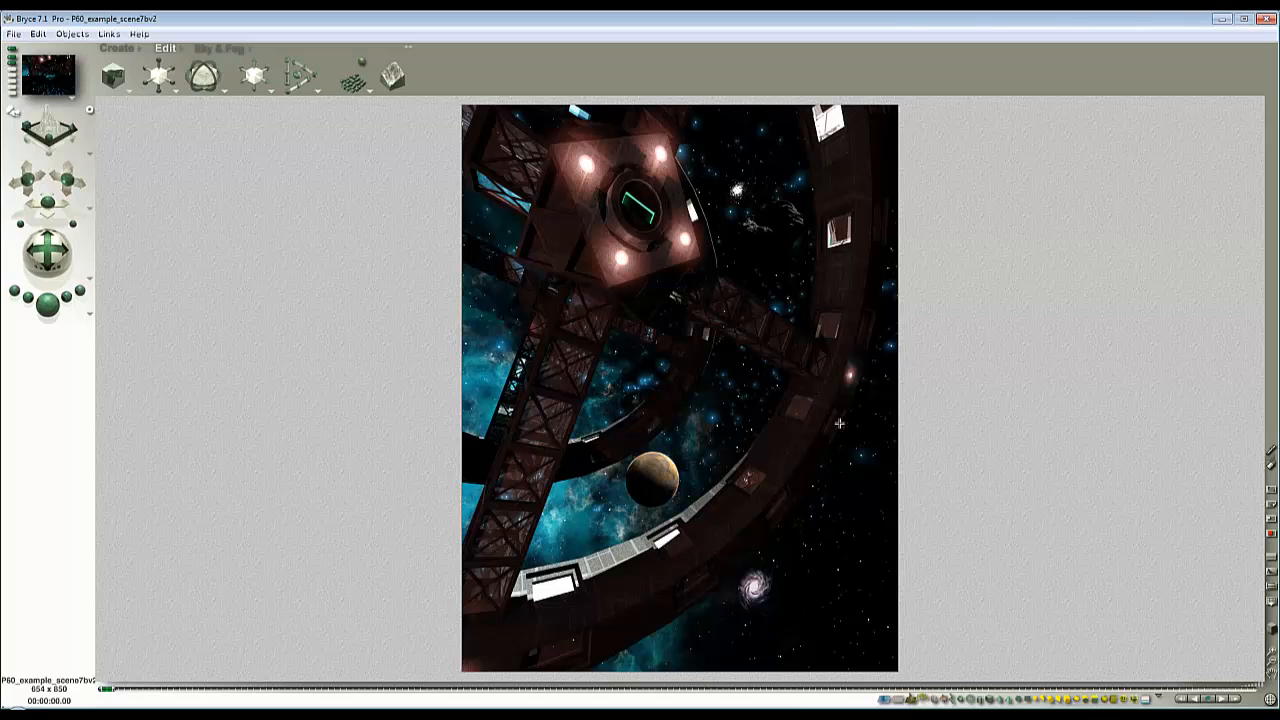
Step: In the top view, select the station's Group 1 and shrink it until its whole ring fits in the camera frame
{"action": "left_click", "coordinate": [750, 434]}
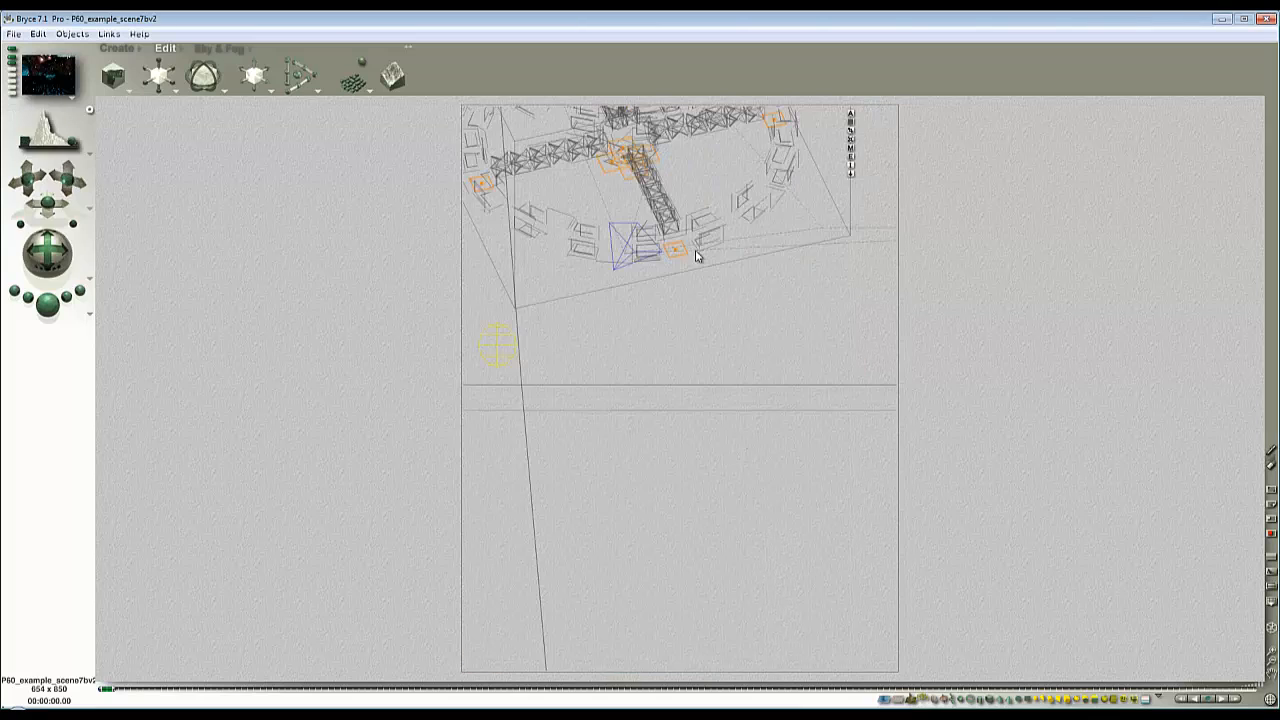
{"action": "left_click", "coordinate": [1268, 668]}
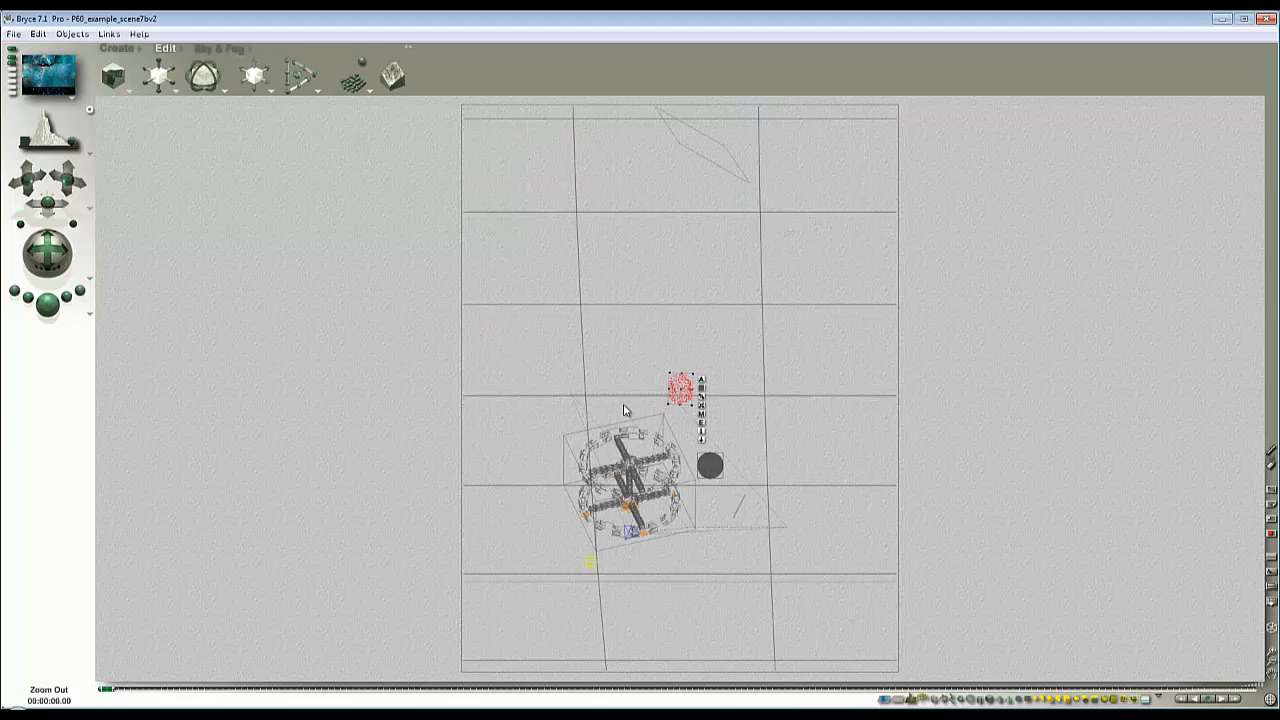
{"action": "left_click", "coordinate": [646, 433]}
{"action": "left_click", "coordinate": [690, 443]}
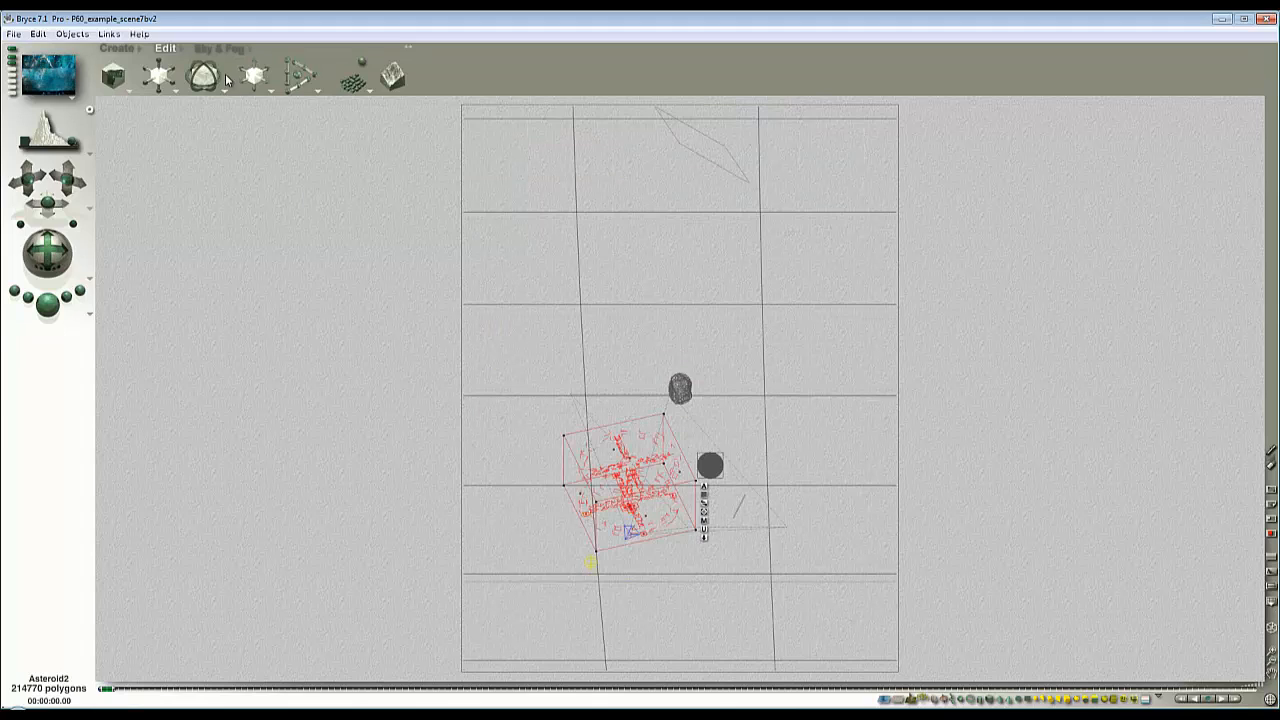
{"action": "left_click_drag", "start_coordinate": [160, 80], "coordinate": [153, 77]}
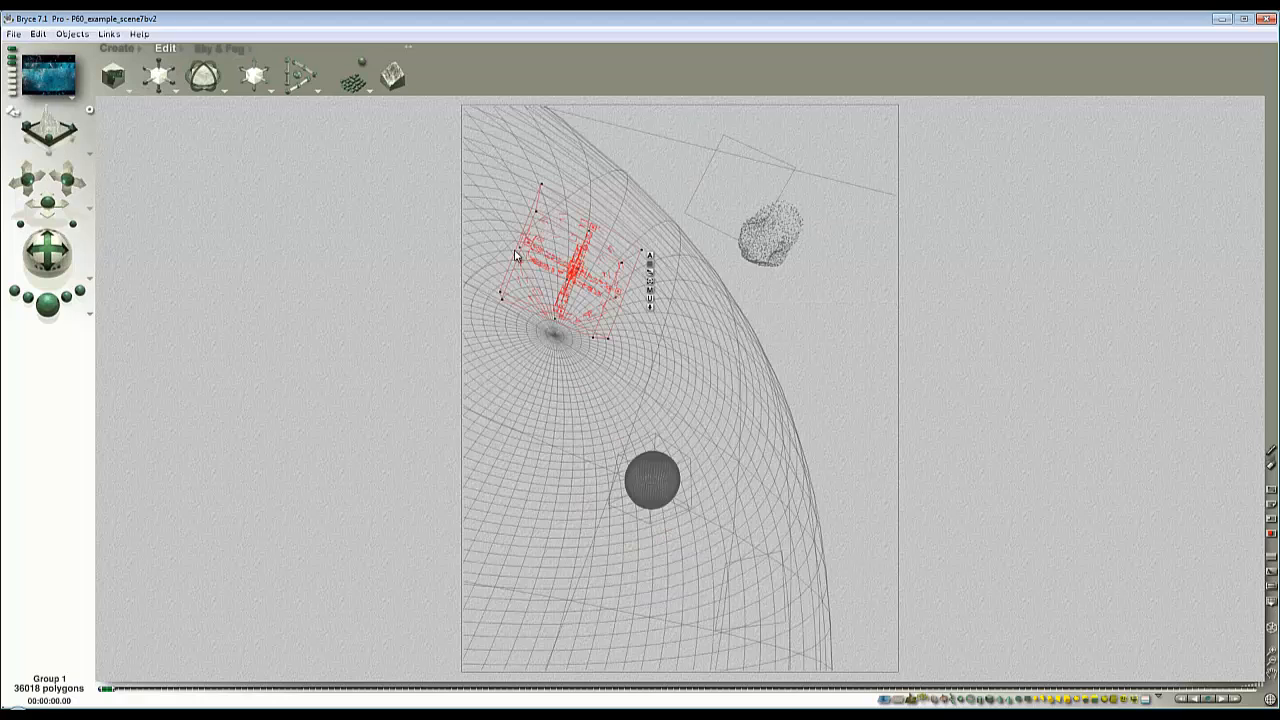
Step: Move the station below the planet in the camera view and rotate it, checking the area with a test render
{"action": "left_click_drag", "start_coordinate": [573, 285], "coordinate": [570, 590]}
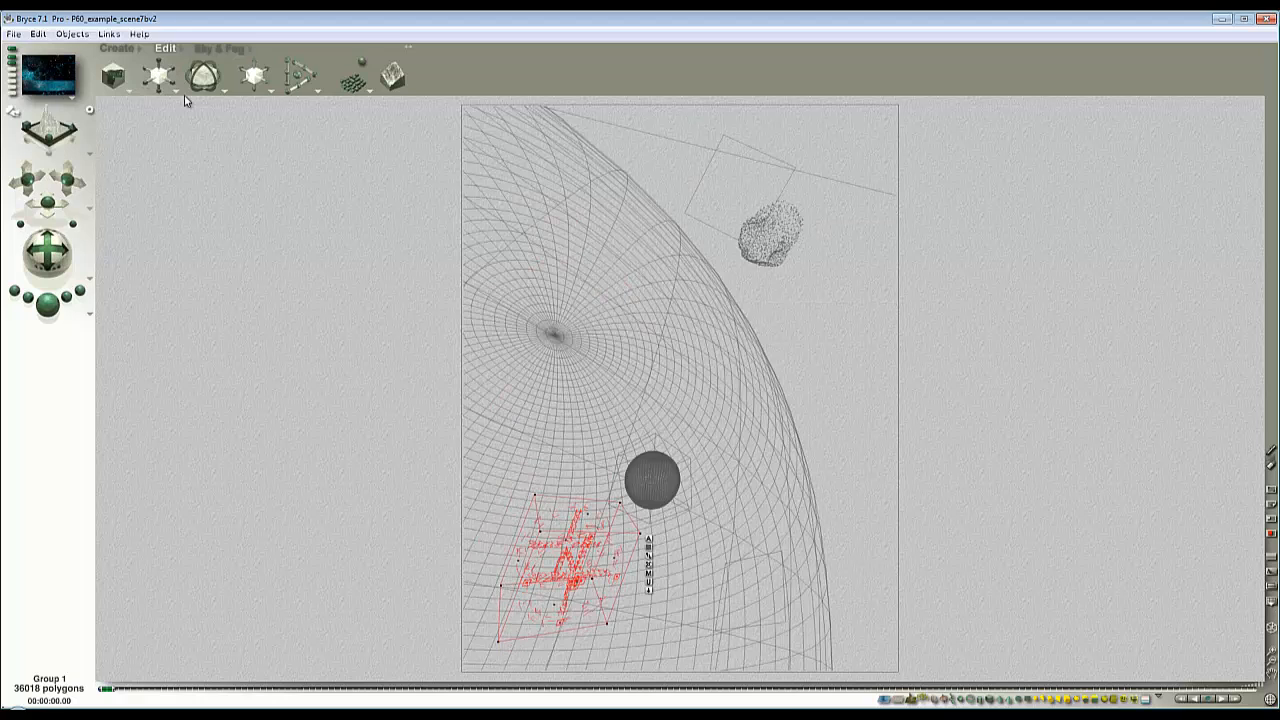
{"action": "left_click_drag", "start_coordinate": [211, 67], "coordinate": [210, 90]}
{"action": "left_click", "coordinate": [79, 292]}
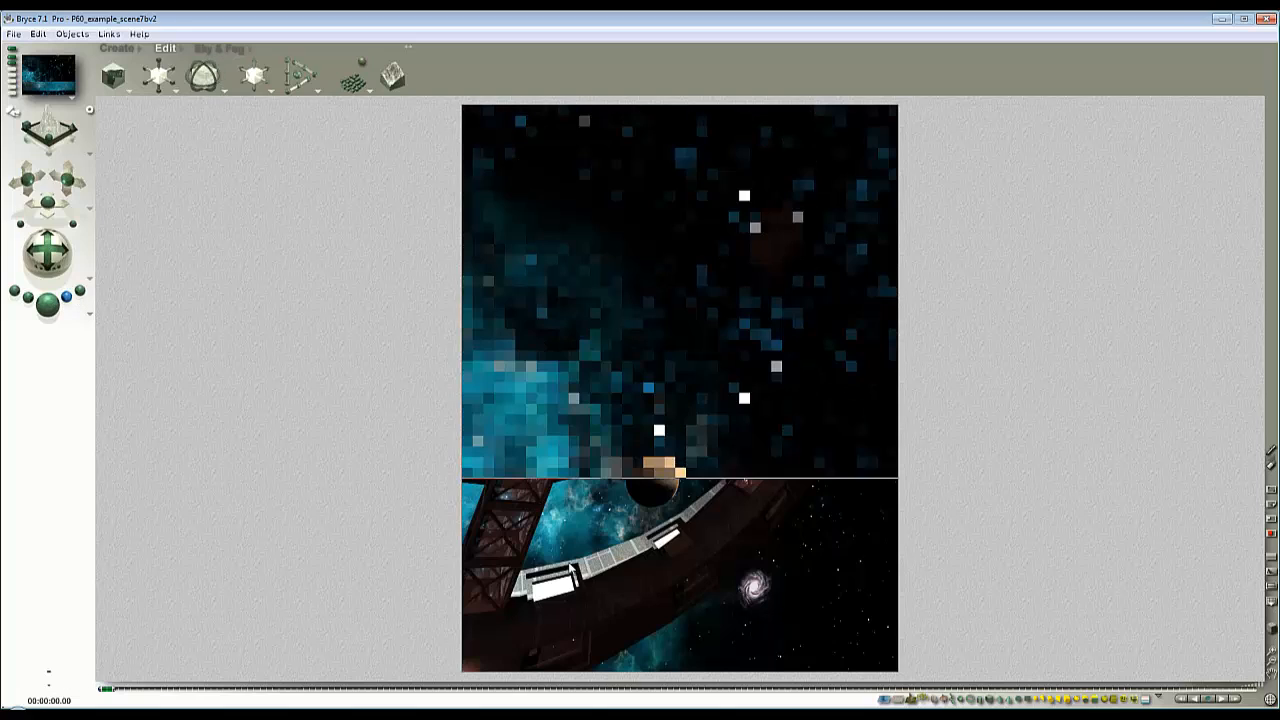
{"action": "left_click_drag", "start_coordinate": [683, 672], "coordinate": [486, 484]}
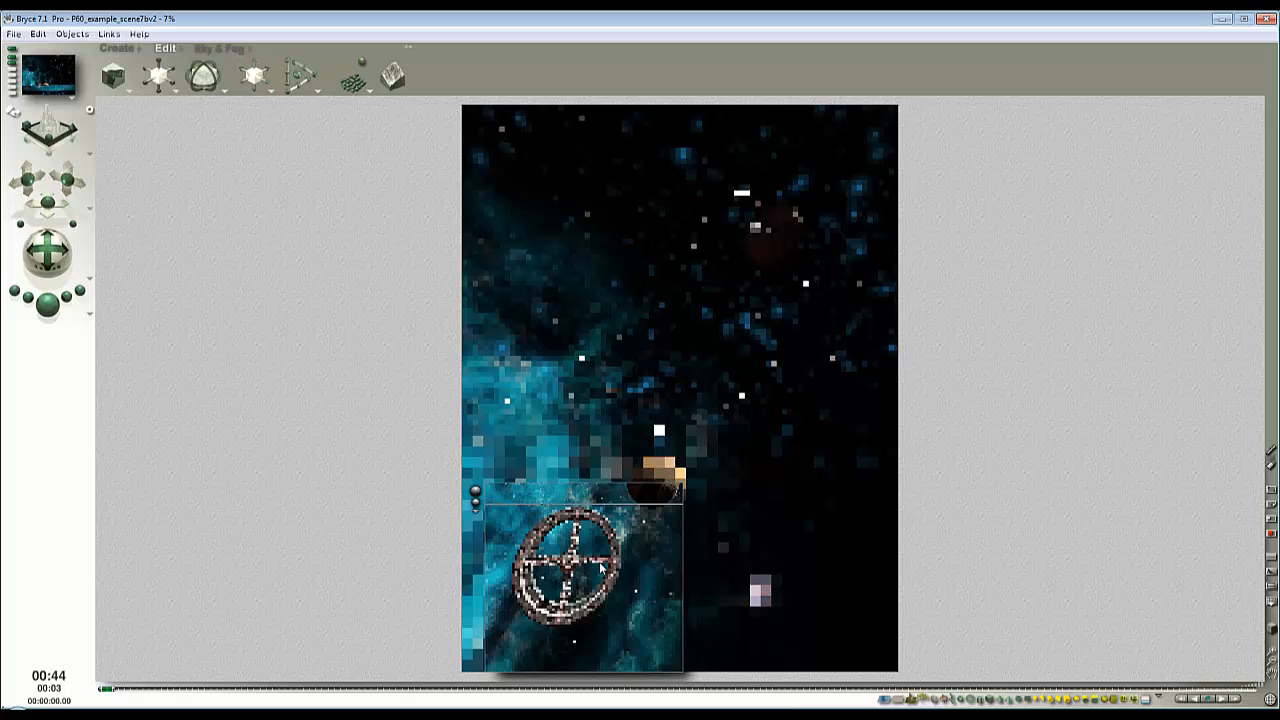
{"action": "key", "text": "Escape"}
{"action": "key", "text": "Escape"}
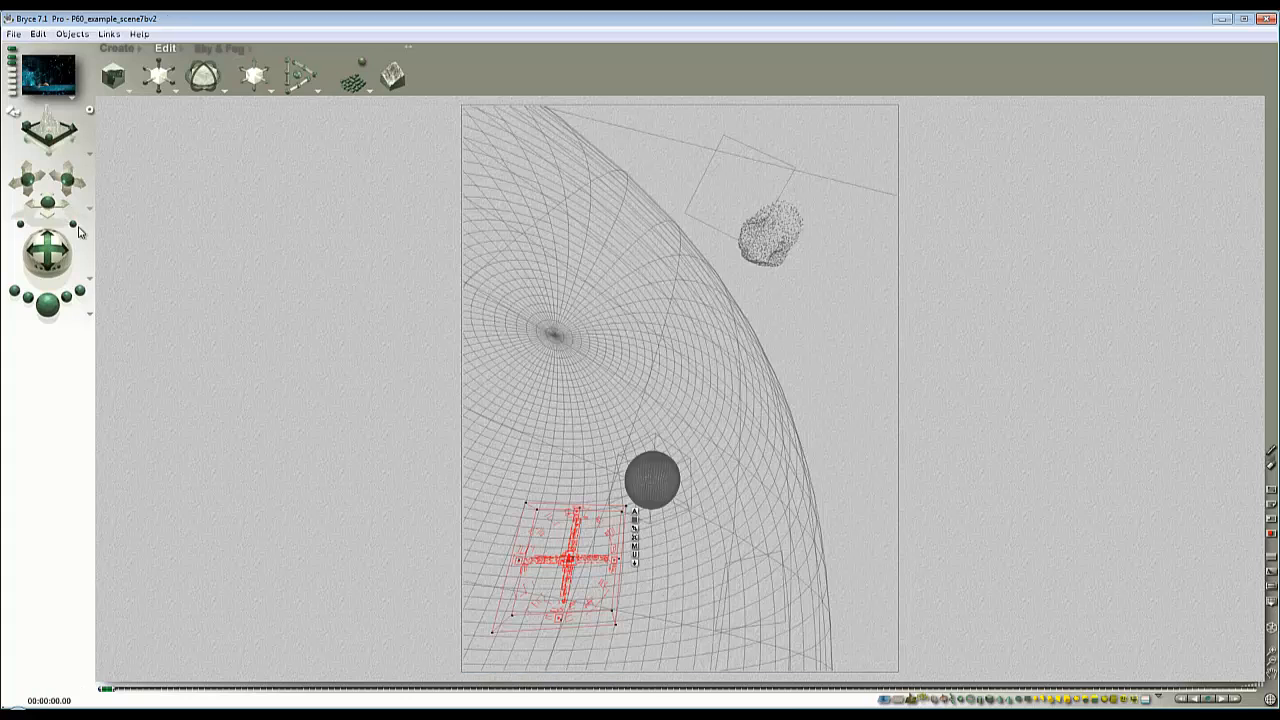
Step: Widen the camera's field of view and test render the scene
{"action": "left_click_drag", "start_coordinate": [74, 224], "coordinate": [433, 552]}
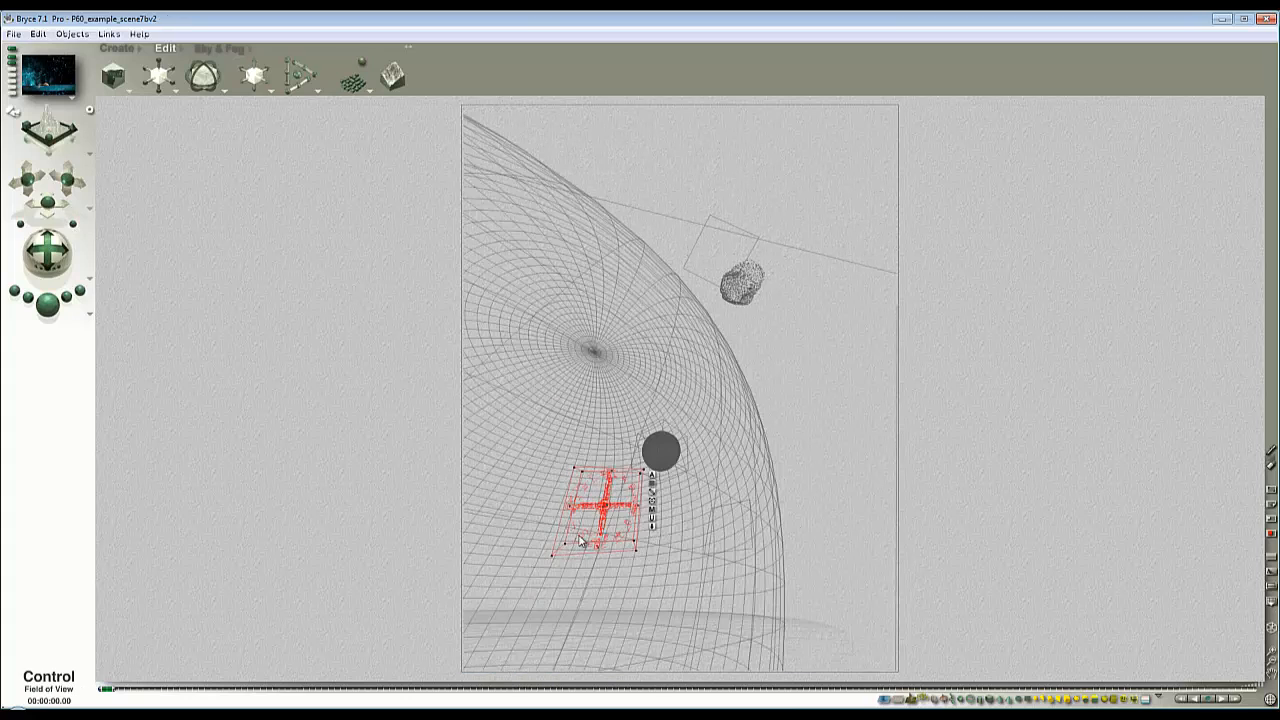
{"action": "left_click", "coordinate": [51, 309]}
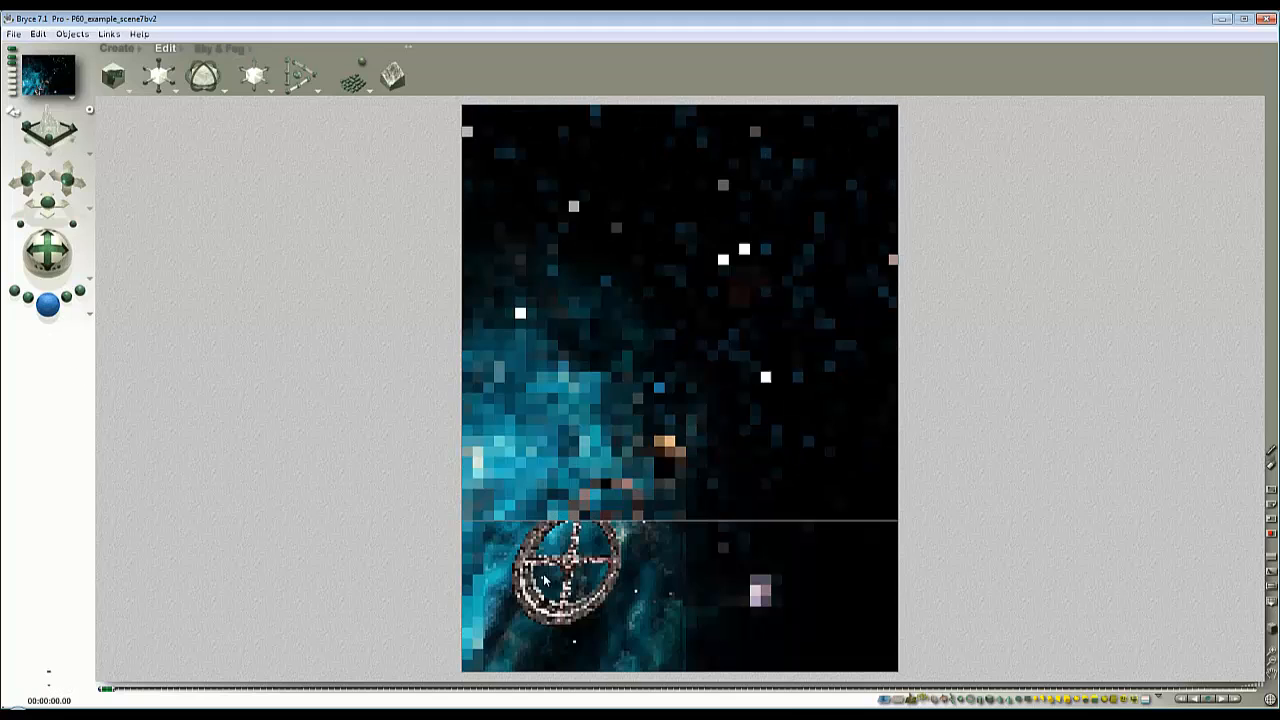
{"action": "left_click_drag", "start_coordinate": [607, 564], "coordinate": [753, 639]}
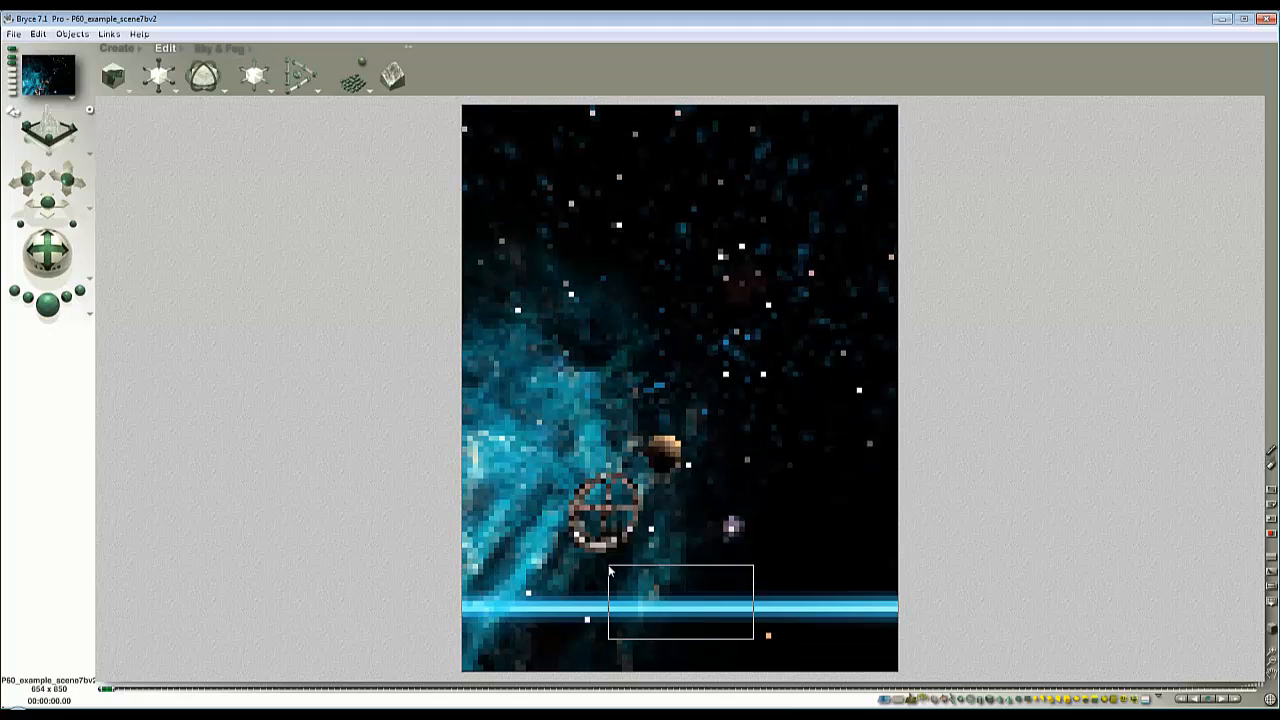
{"action": "left_click", "coordinate": [598, 573]}
{"action": "left_click", "coordinate": [581, 549]}
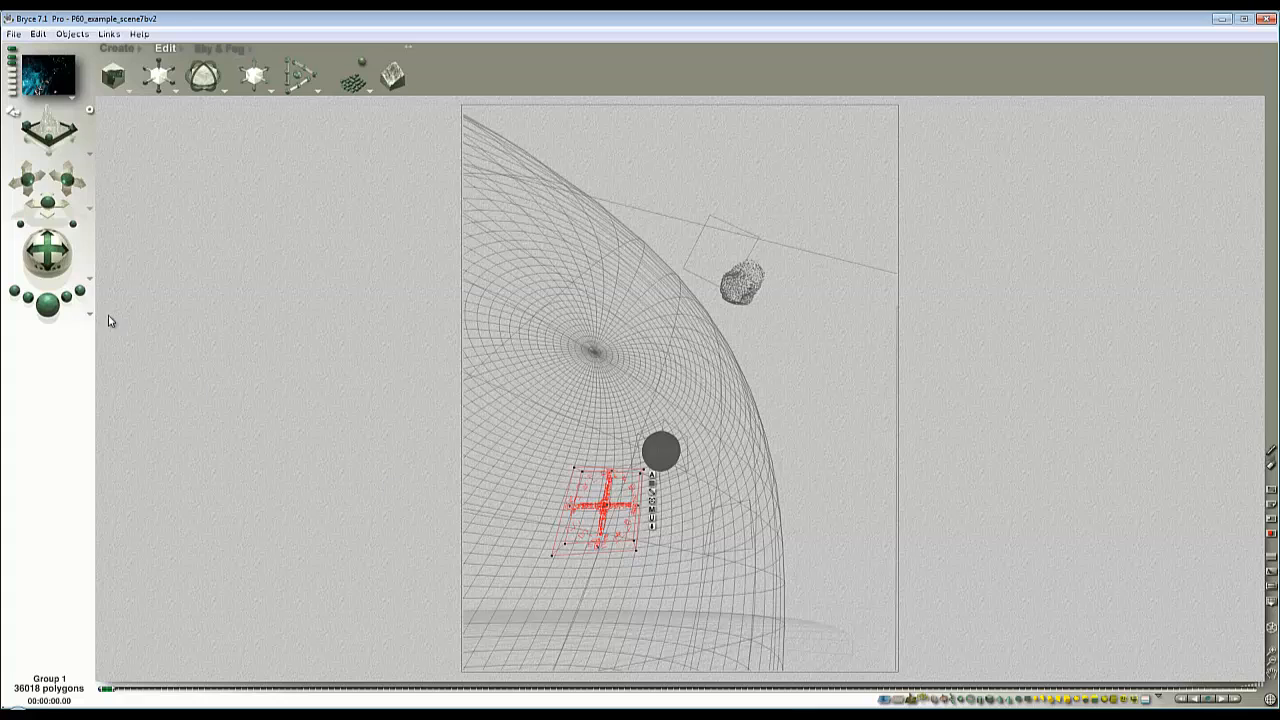
Step: Tilt the camera upward, reposition the station beside the planet against the blue nebula, and test render the station area
{"action": "left_click_drag", "start_coordinate": [48, 252], "coordinate": [49, 314]}
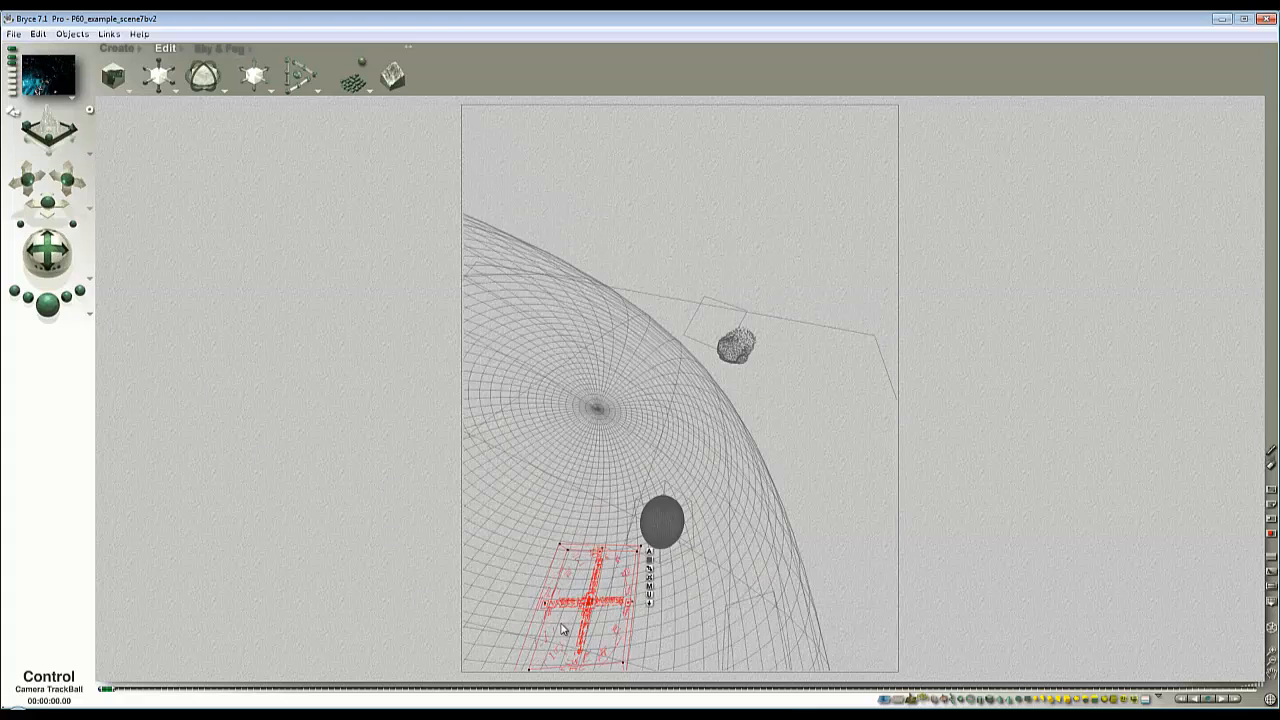
{"action": "left_click_drag", "start_coordinate": [568, 605], "coordinate": [526, 545]}
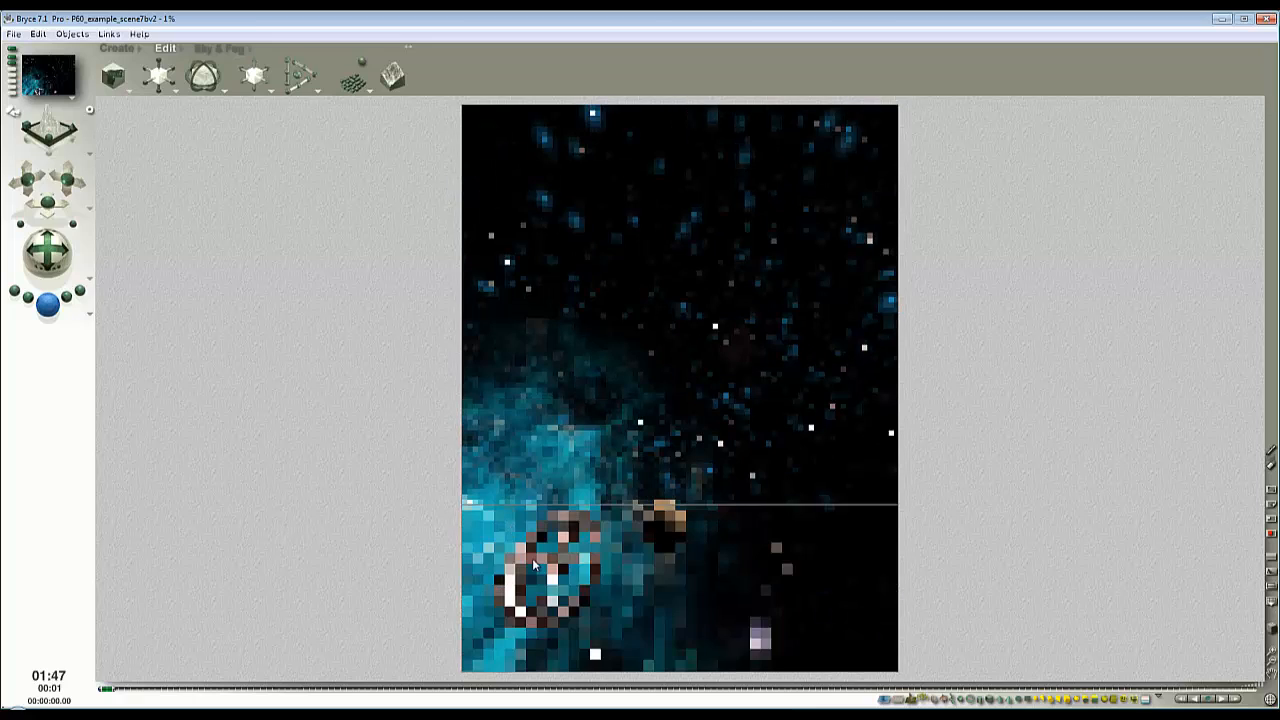
{"action": "left_click", "coordinate": [621, 648]}
{"action": "left_click_drag", "start_coordinate": [620, 642], "coordinate": [478, 483]}
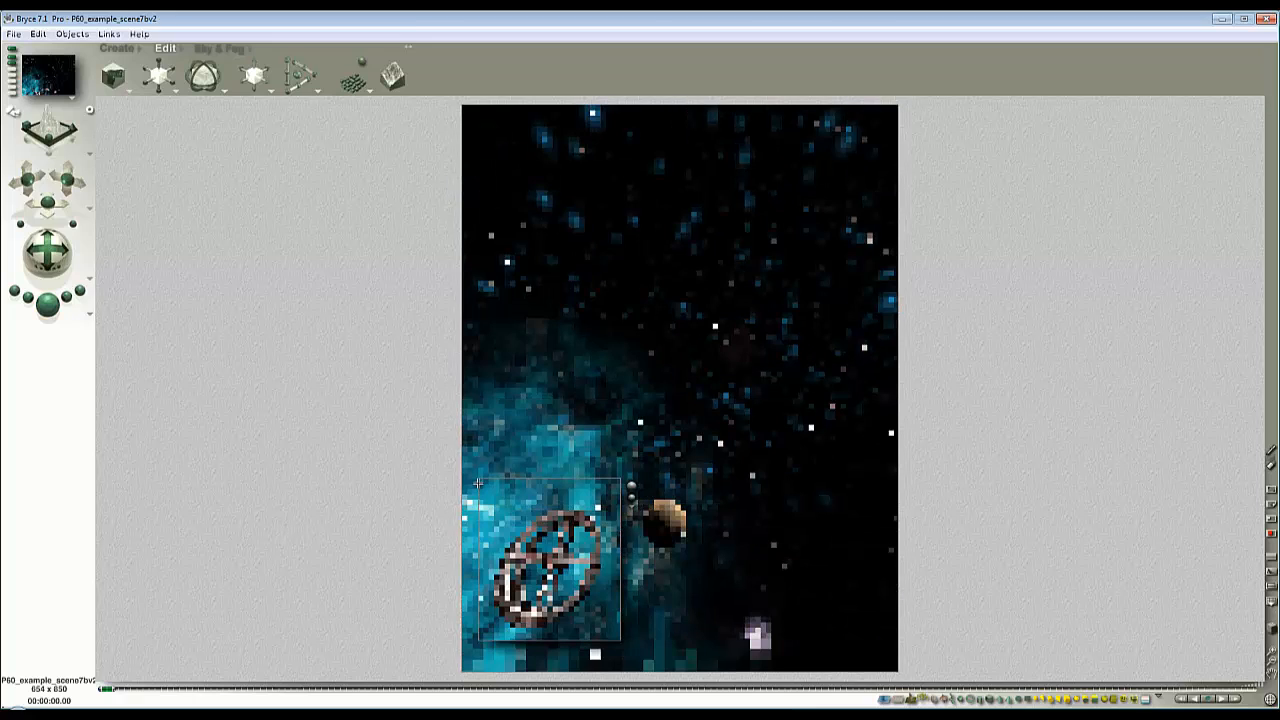
{"action": "left_click", "coordinate": [632, 489]}
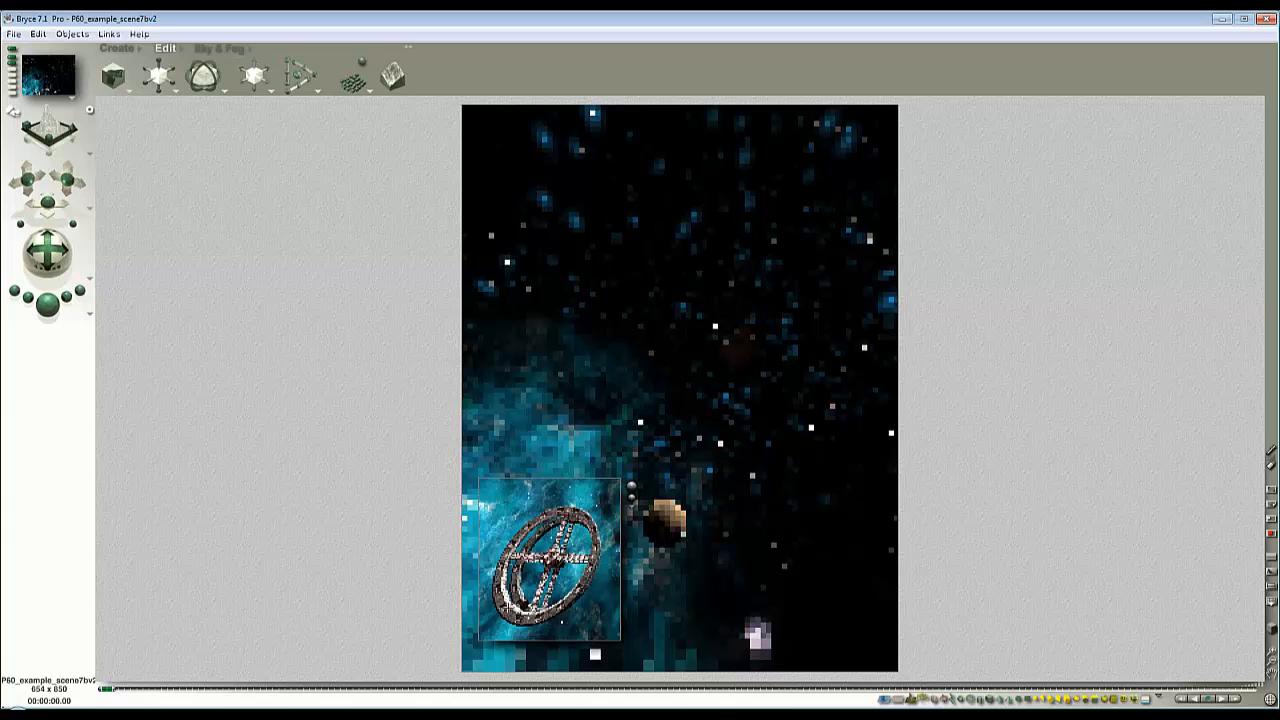
Step: Test render the area around Asteroid2
{"action": "left_click", "coordinate": [858, 342]}
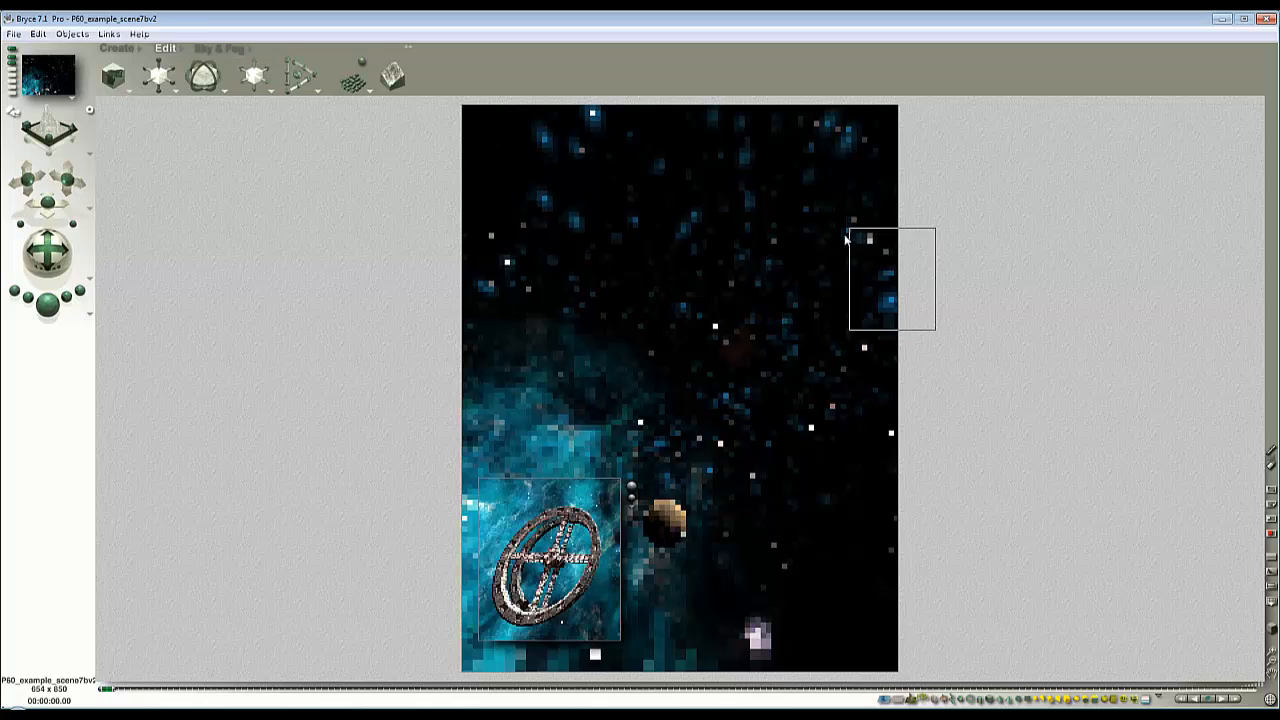
{"action": "left_click_drag", "start_coordinate": [838, 365], "coordinate": [666, 234]}
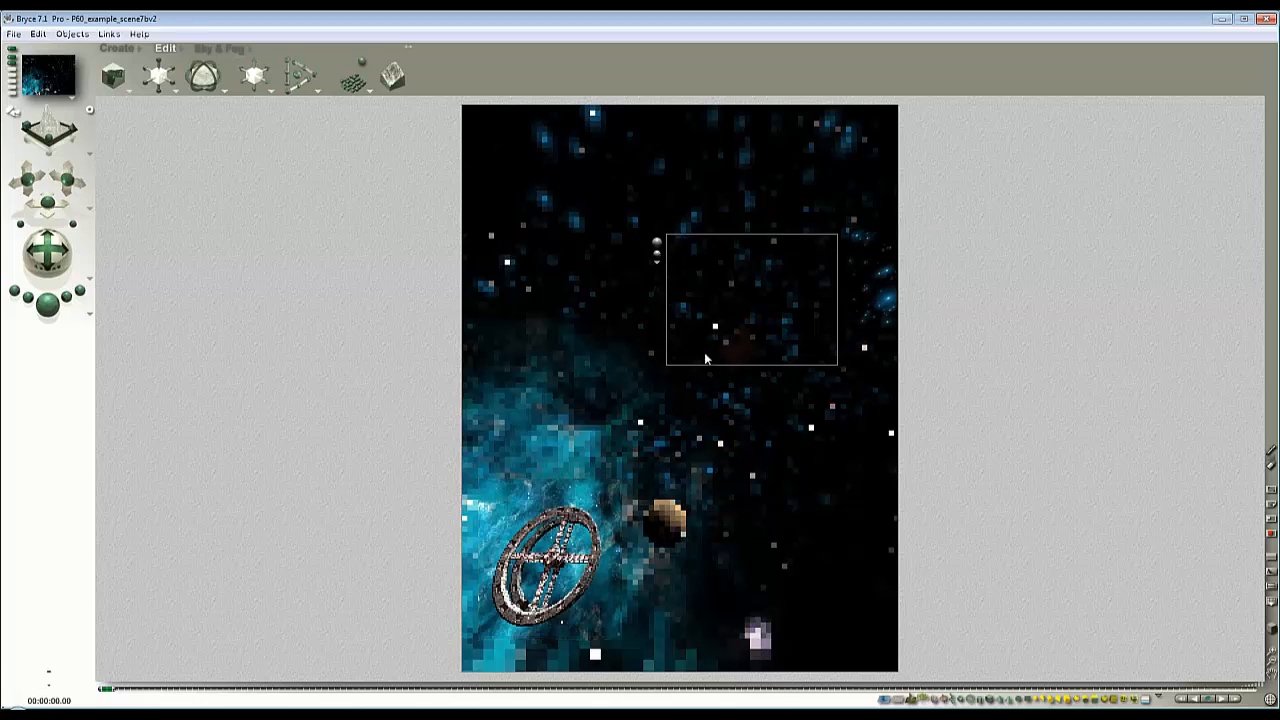
{"action": "left_click", "coordinate": [719, 380]}
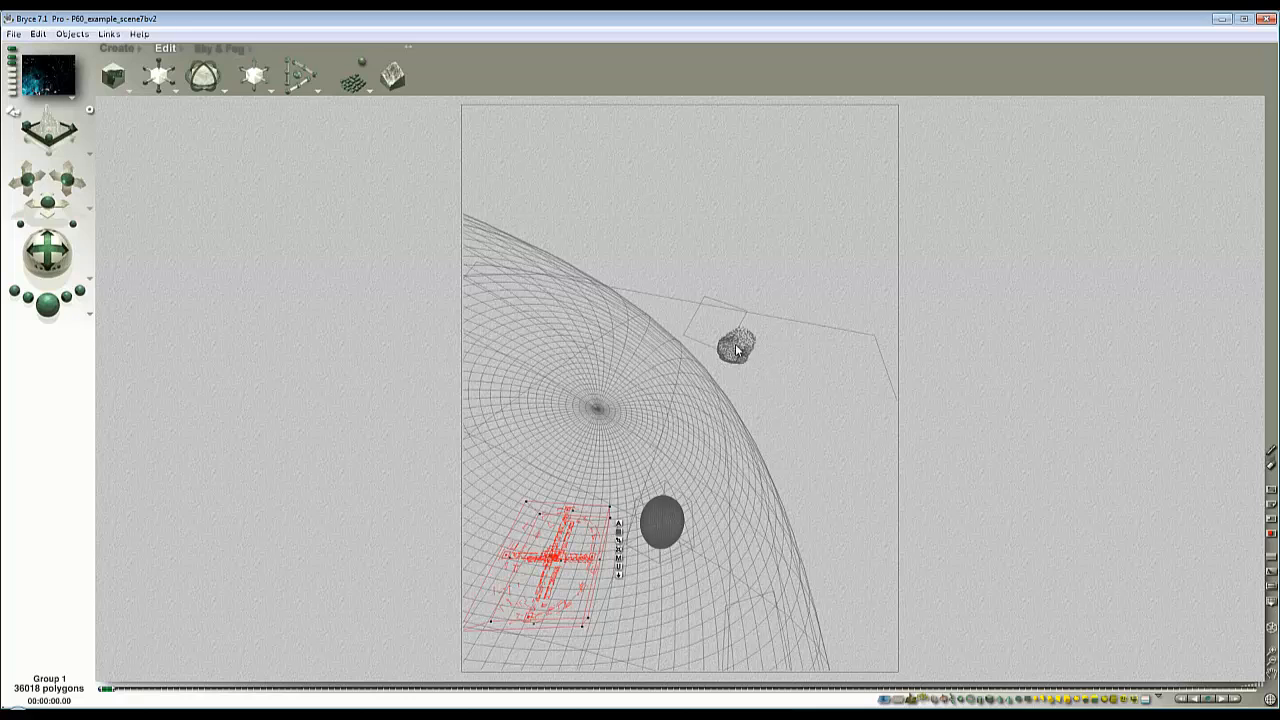
Step: Move Asteroid2 to the upper right area of the camera view, enlarge it and test render the scene
{"action": "left_click", "coordinate": [736, 349], "text": "ctrl"}
{"action": "left_click", "coordinate": [766, 369]}
{"action": "left_click_drag", "start_coordinate": [738, 350], "coordinate": [782, 182]}
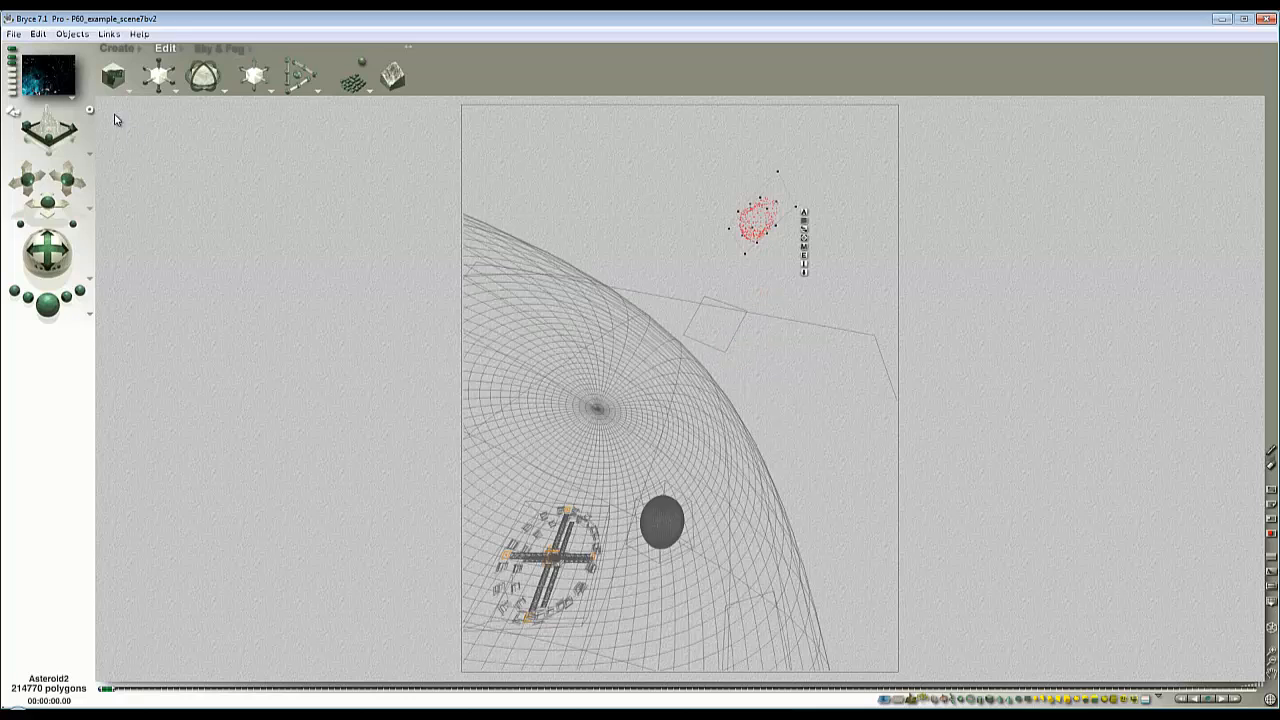
{"action": "left_click_drag", "start_coordinate": [157, 80], "coordinate": [190, 72]}
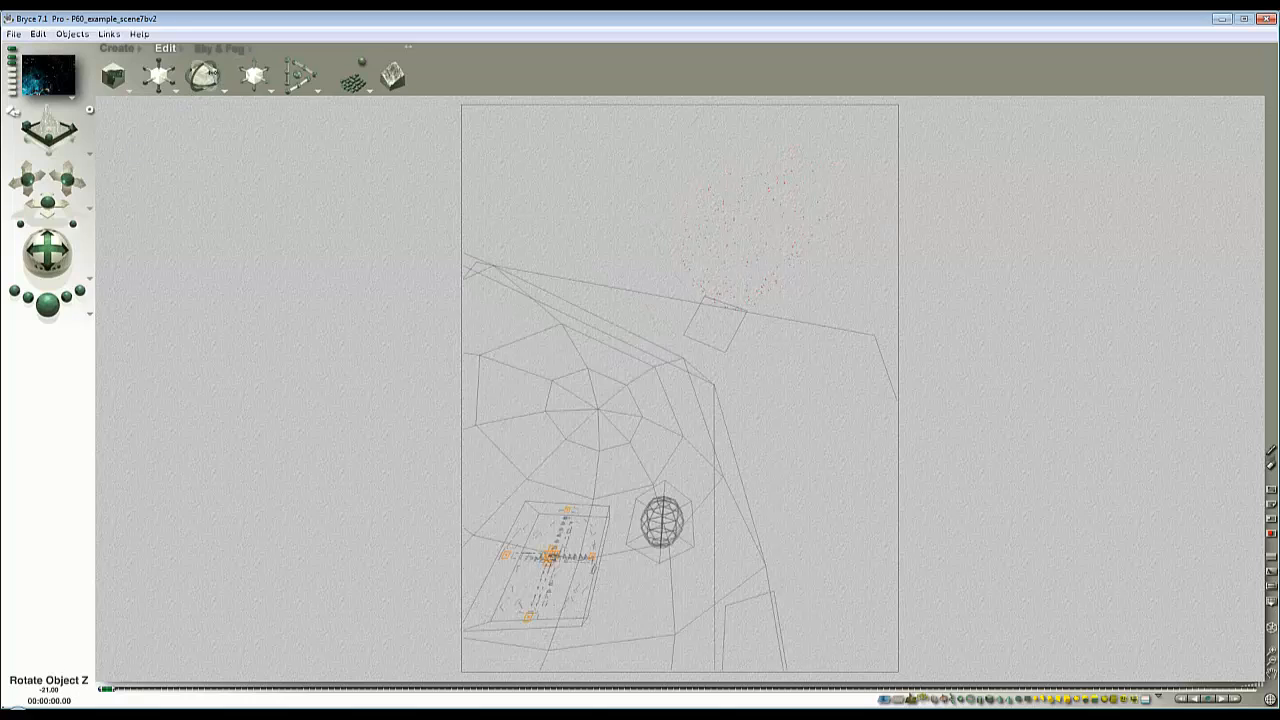
{"action": "left_click", "coordinate": [50, 304]}
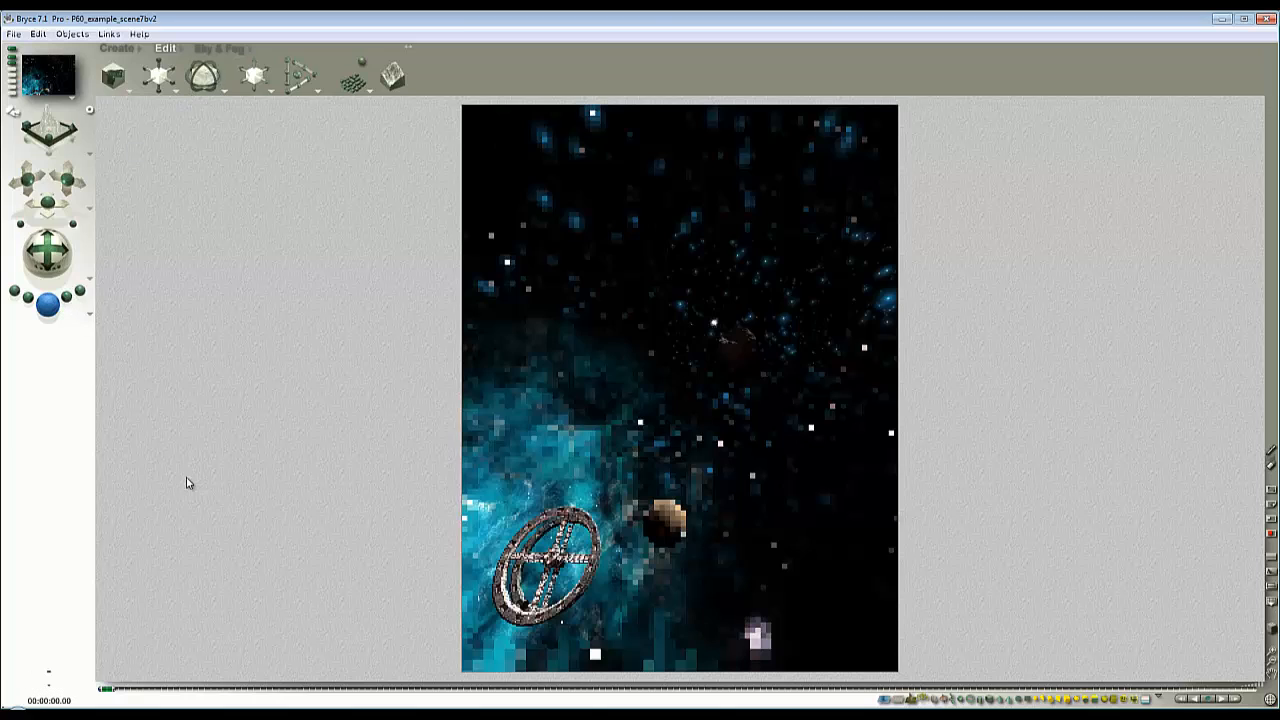
{"action": "key", "text": "Escape"}
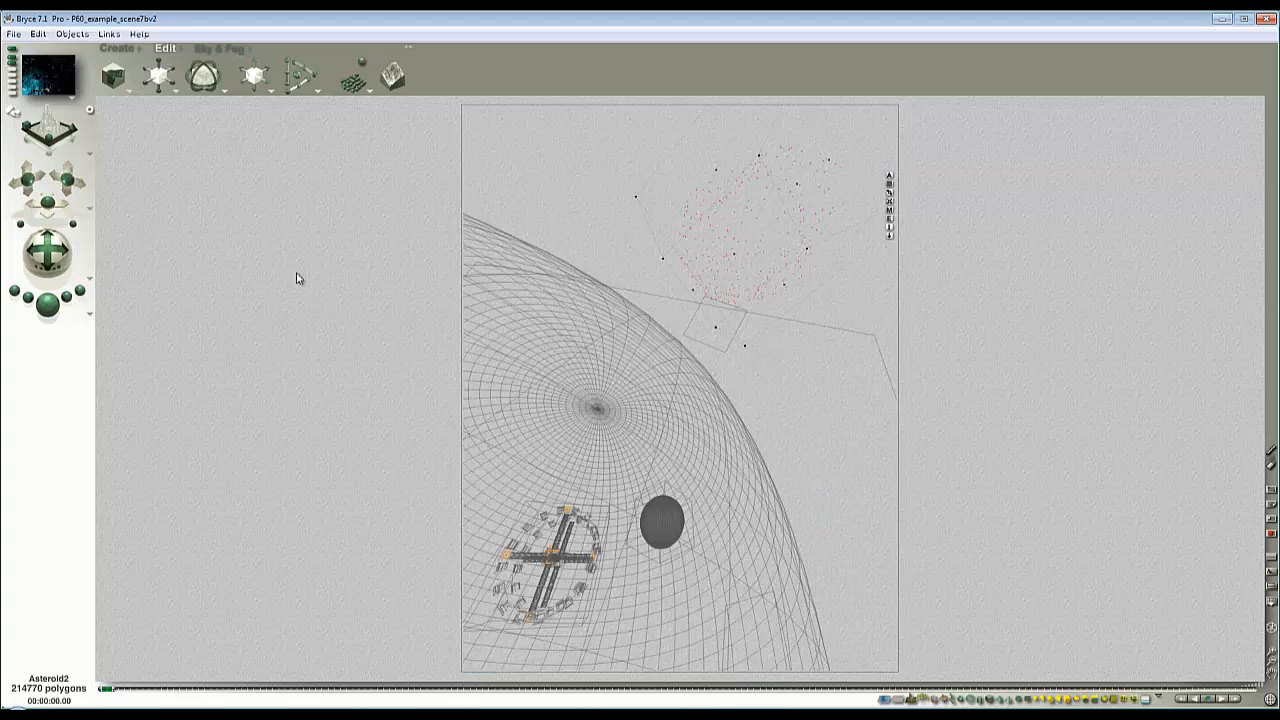
Step: Rotate Asteroid2, then test render the scene and refine the render of the area around the ring station
{"action": "left_click_drag", "start_coordinate": [212, 76], "coordinate": [188, 78]}
{"action": "left_click", "coordinate": [40, 309]}
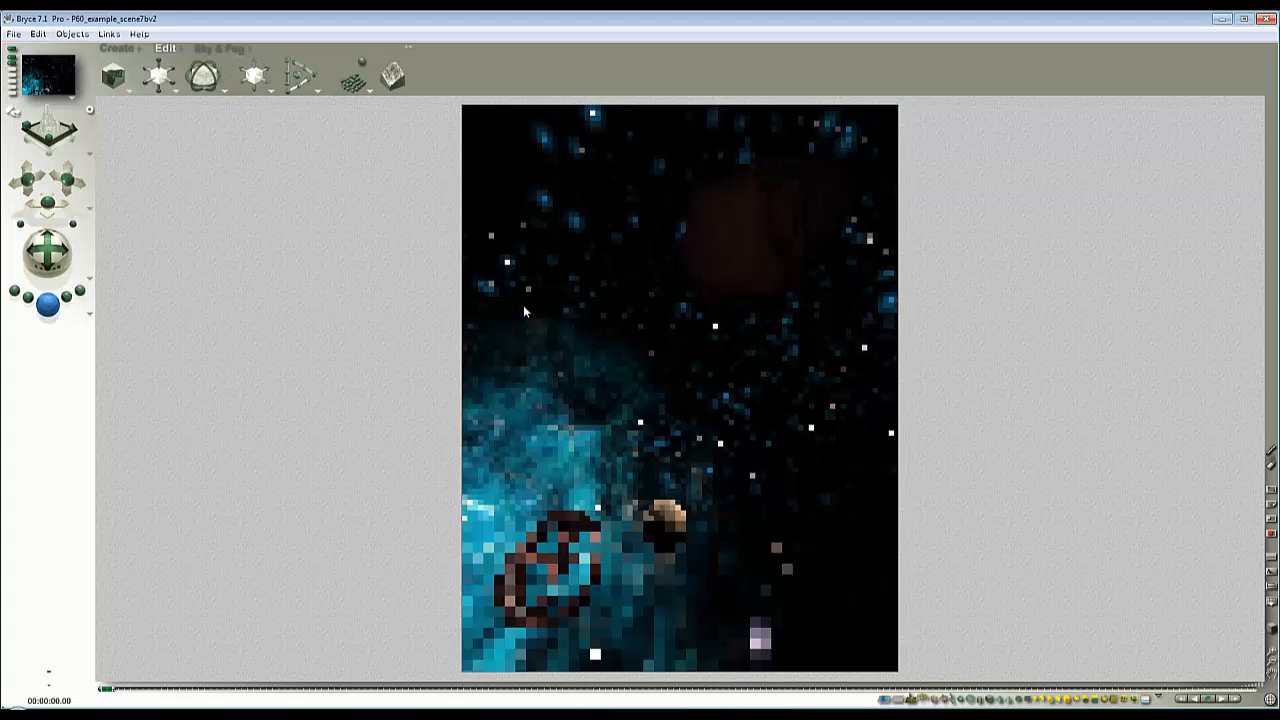
{"action": "left_click_drag", "start_coordinate": [604, 638], "coordinate": [500, 496]}
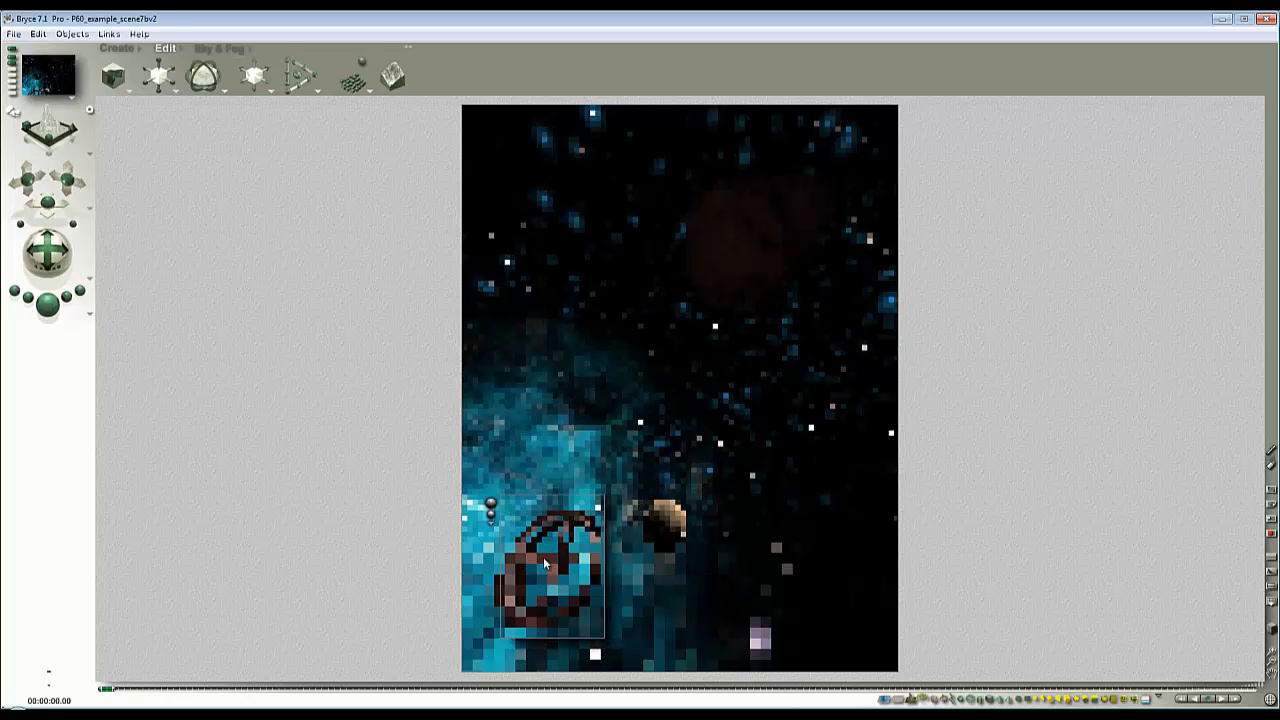
{"action": "key", "text": "Escape"}
{"action": "key", "text": "Escape"}
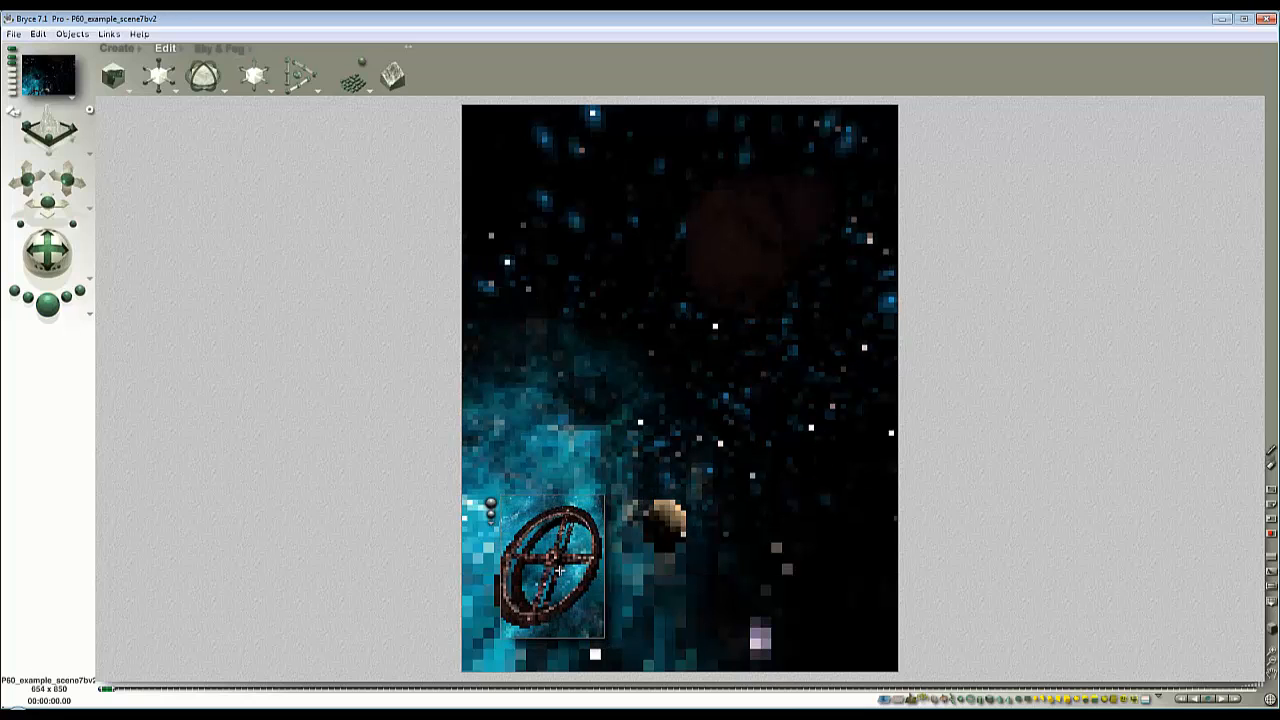
Step: Move Asteroid2 further toward the upper right corner of the camera view and test render the scene
{"action": "key", "text": "4"}
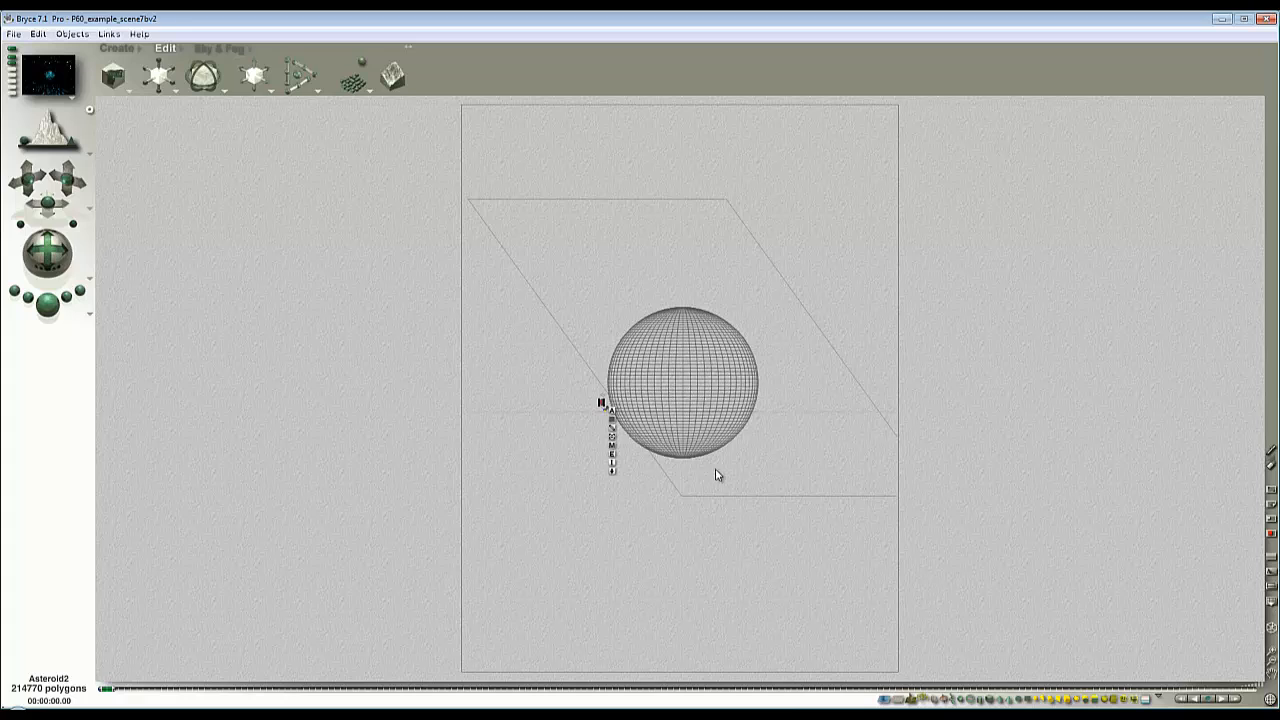
{"action": "key", "text": "1"}
{"action": "left_click_drag", "start_coordinate": [771, 251], "coordinate": [804, 200]}
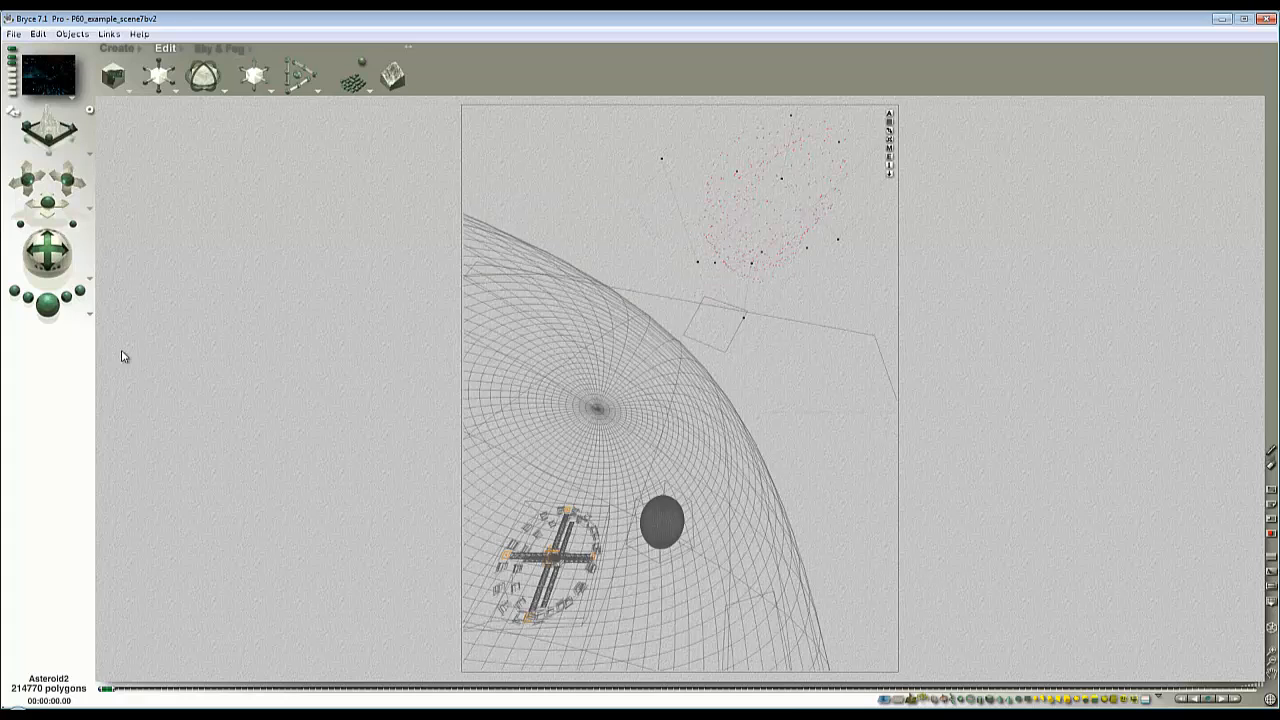
{"action": "left_click", "coordinate": [50, 310]}
{"action": "key", "text": "Escape"}
{"action": "key", "text": "Escape"}
Step: Reposition Asteroid2 in the front orthographic view, bringing it above the planet and station in the camera view
{"action": "key", "text": "4"}
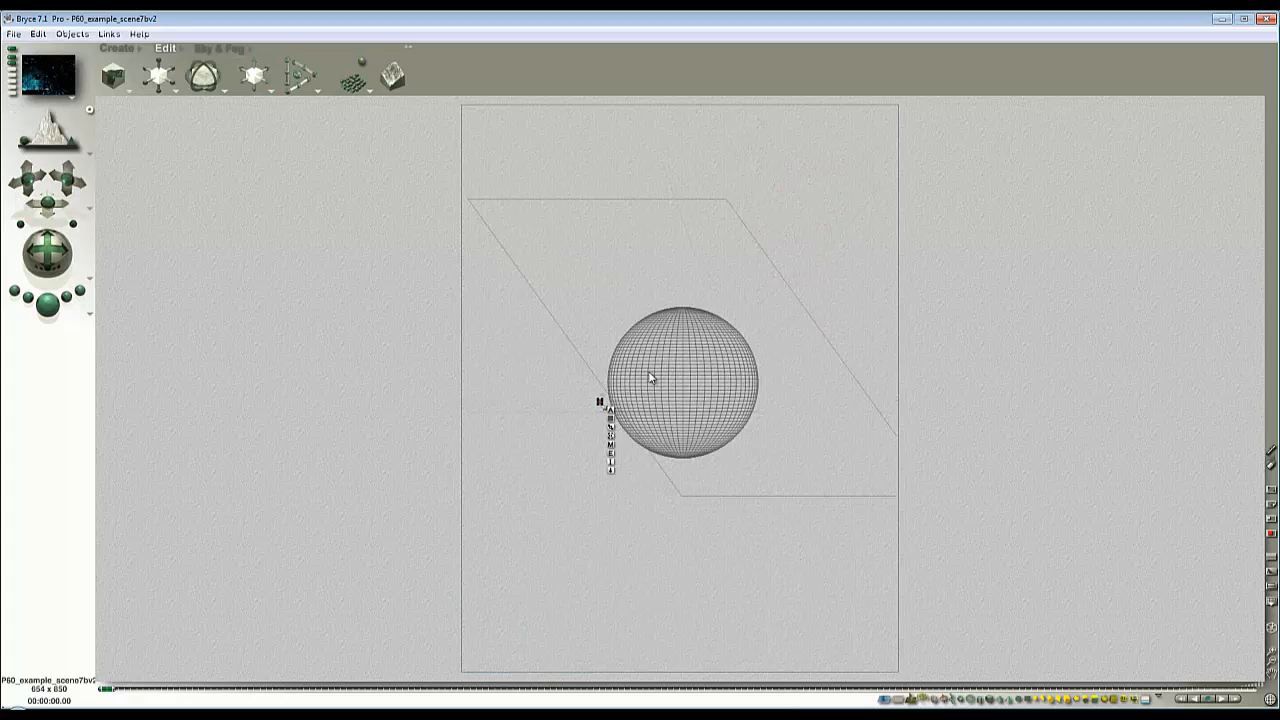
{"action": "left_click", "coordinate": [1272, 648]}
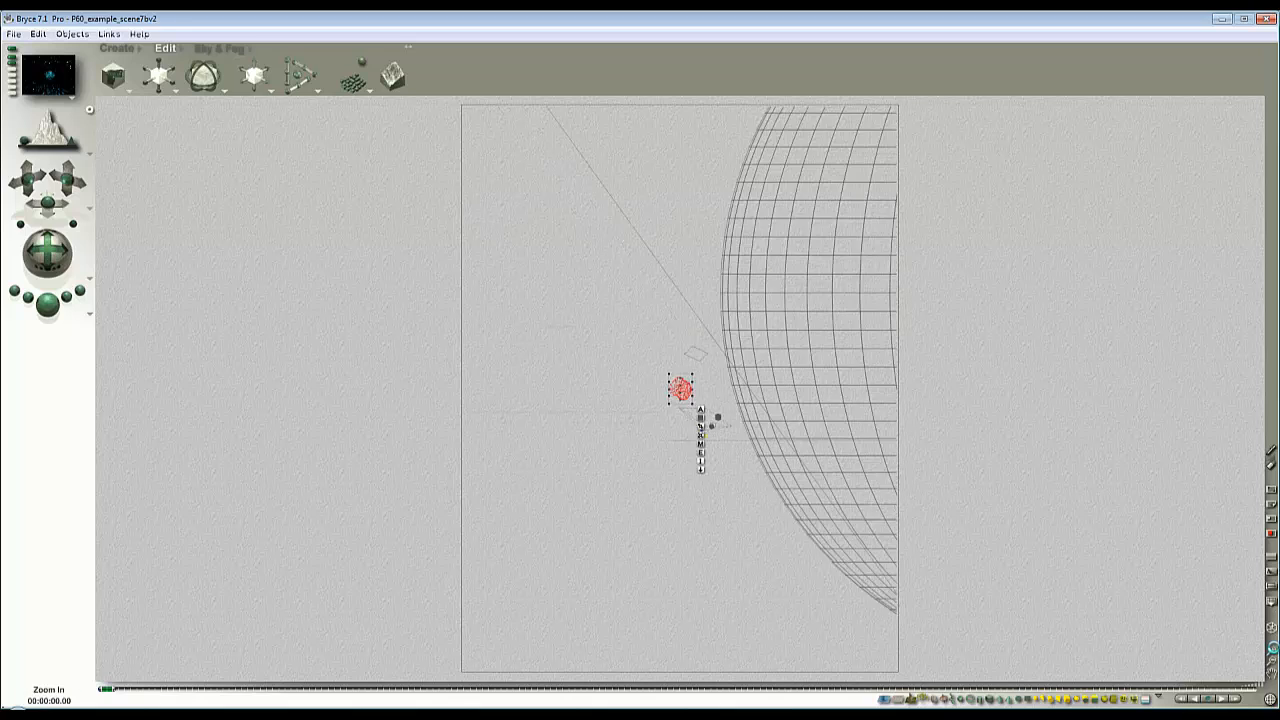
{"action": "left_click", "coordinate": [1272, 648]}
{"action": "left_click_drag", "start_coordinate": [685, 428], "coordinate": [796, 353]}
{"action": "key", "text": "1"}
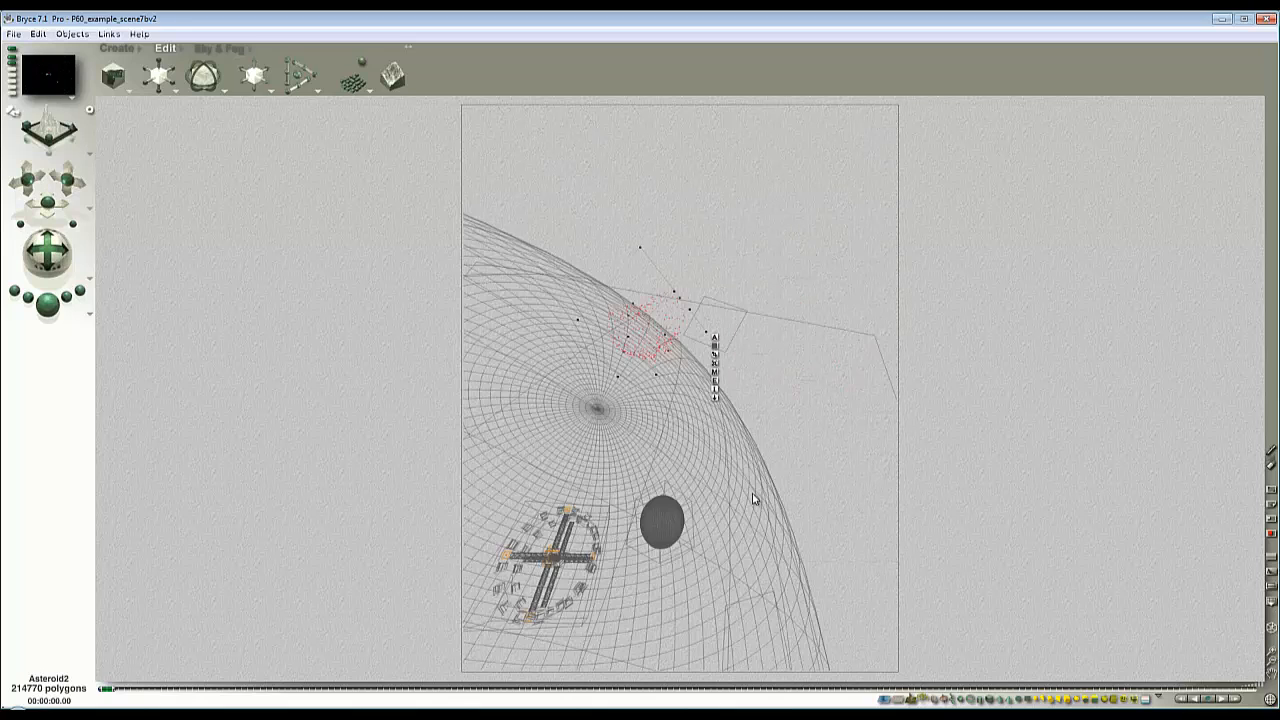
Step: Test render the central area covering Asteroid2, the planet and the ring station
{"action": "key", "text": "Escape"}
{"action": "left_click_drag", "start_coordinate": [769, 577], "coordinate": [497, 197]}
{"action": "left_click", "coordinate": [488, 205]}
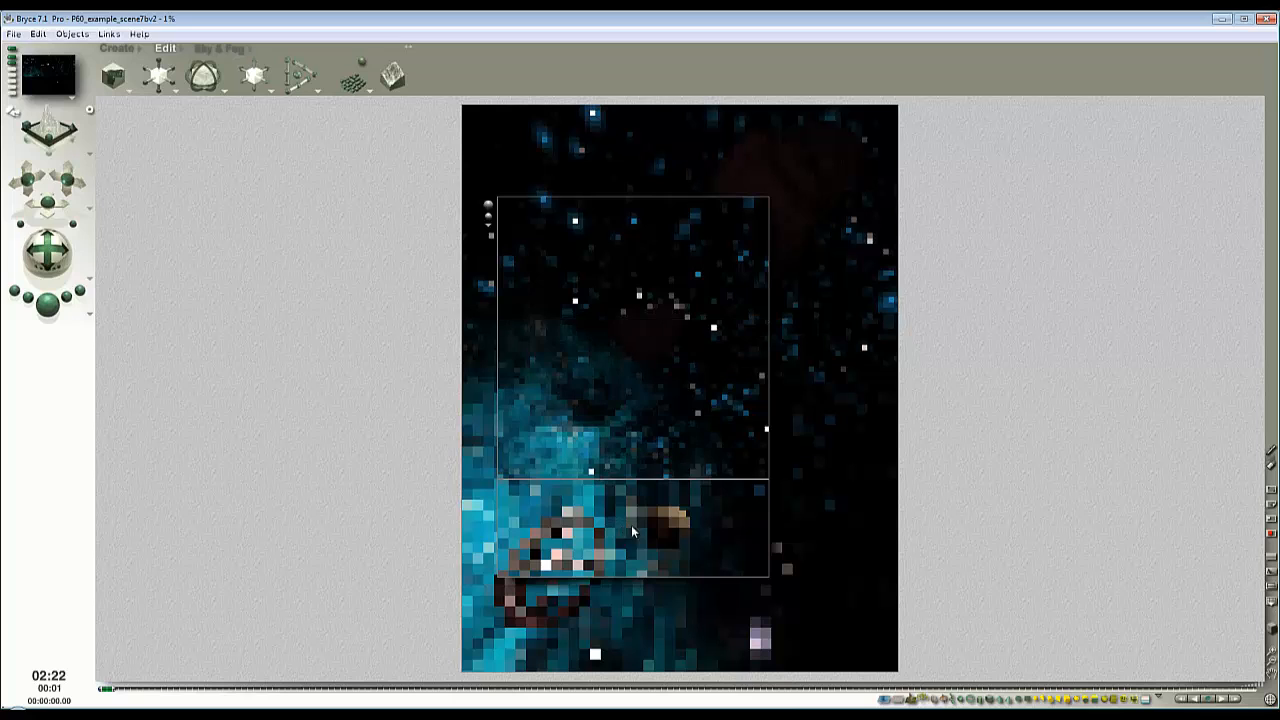
{"action": "key", "text": "Escape"}
{"action": "key", "text": "Escape"}
{"action": "left_click", "coordinate": [715, 352]}
{"action": "key", "text": "Escape"}
{"action": "key", "text": "Escape"}
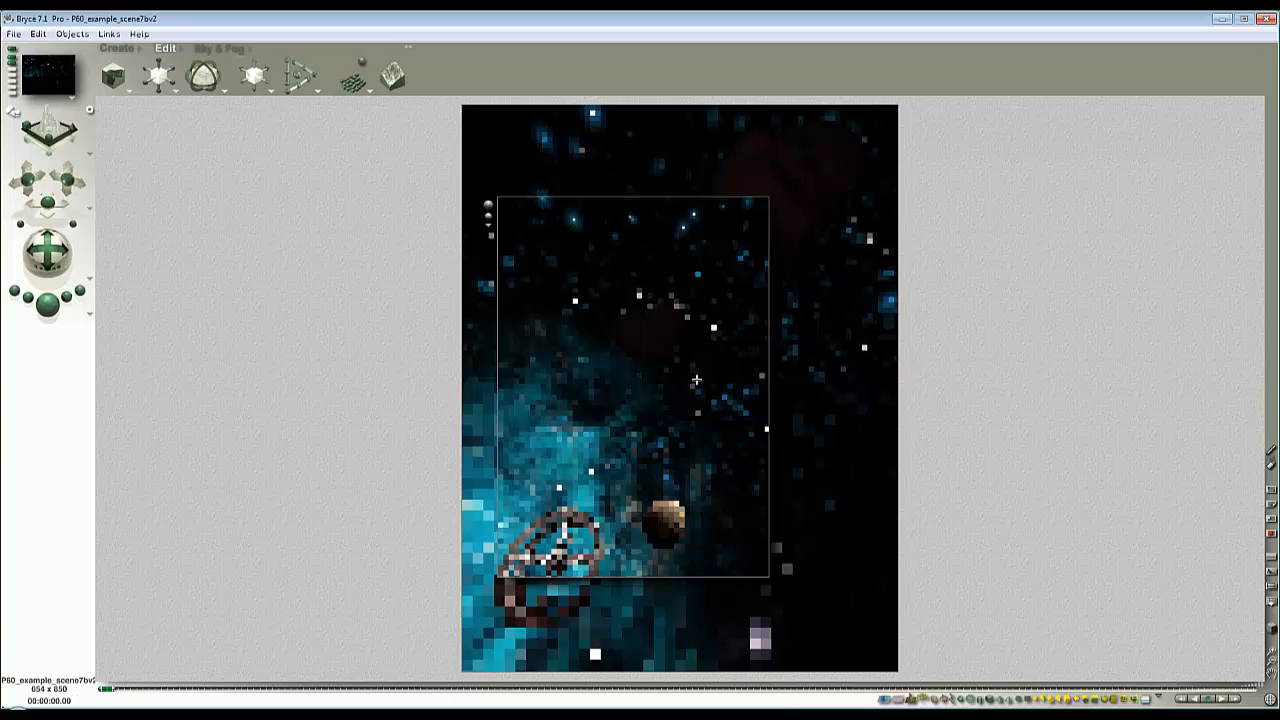
{"action": "key", "text": "Escape"}
Step: Select Asteroid2 again, move it higher in the camera view above the nebula sphere, and test render its area
{"action": "left_click", "coordinate": [577, 286]}
{"action": "left_click", "coordinate": [594, 322]}
{"action": "left_click", "coordinate": [666, 319], "text": "ctrl"}
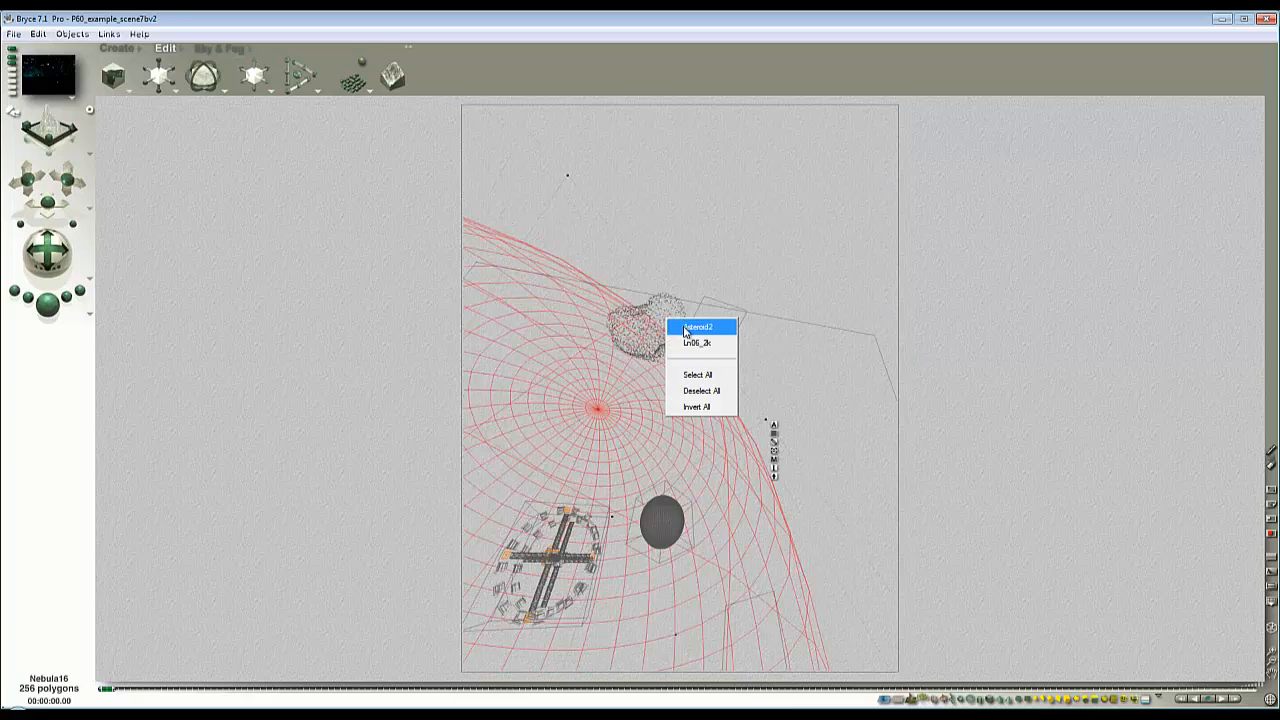
{"action": "left_click", "coordinate": [686, 329]}
{"action": "left_click", "coordinate": [52, 306]}
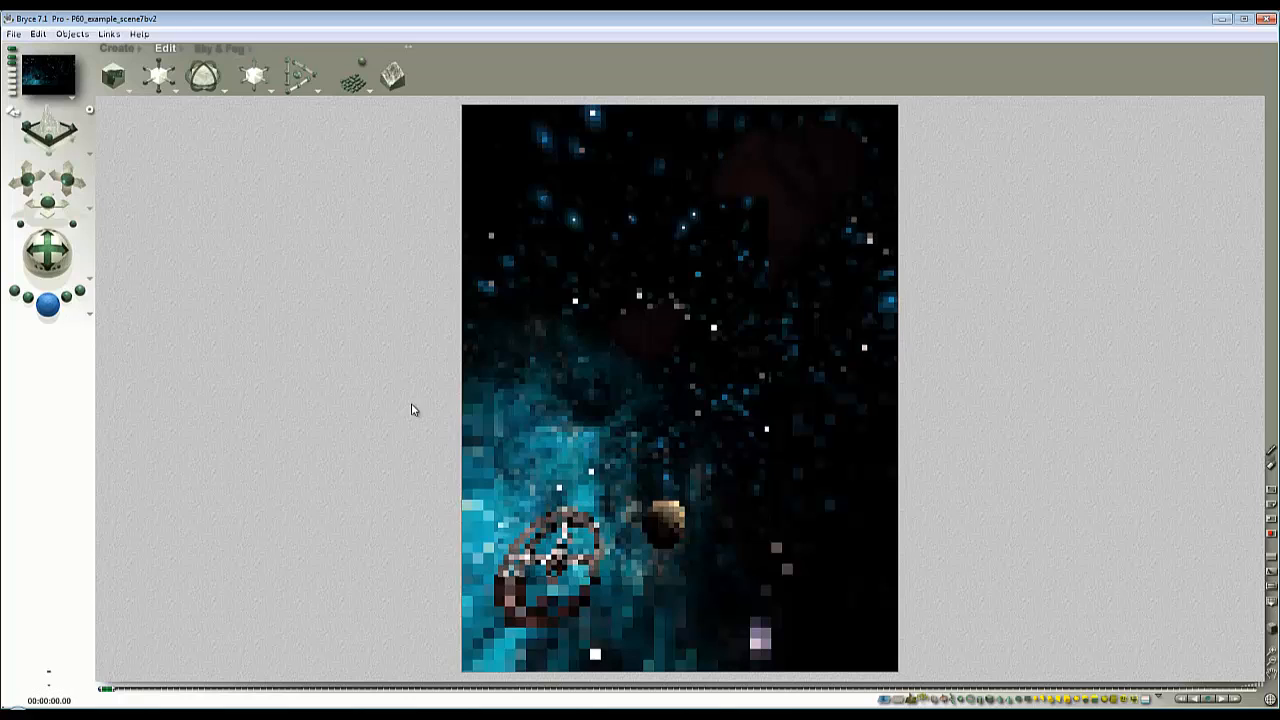
{"action": "left_click", "coordinate": [646, 287]}
{"action": "left_click_drag", "start_coordinate": [705, 304], "coordinate": [551, 198]}
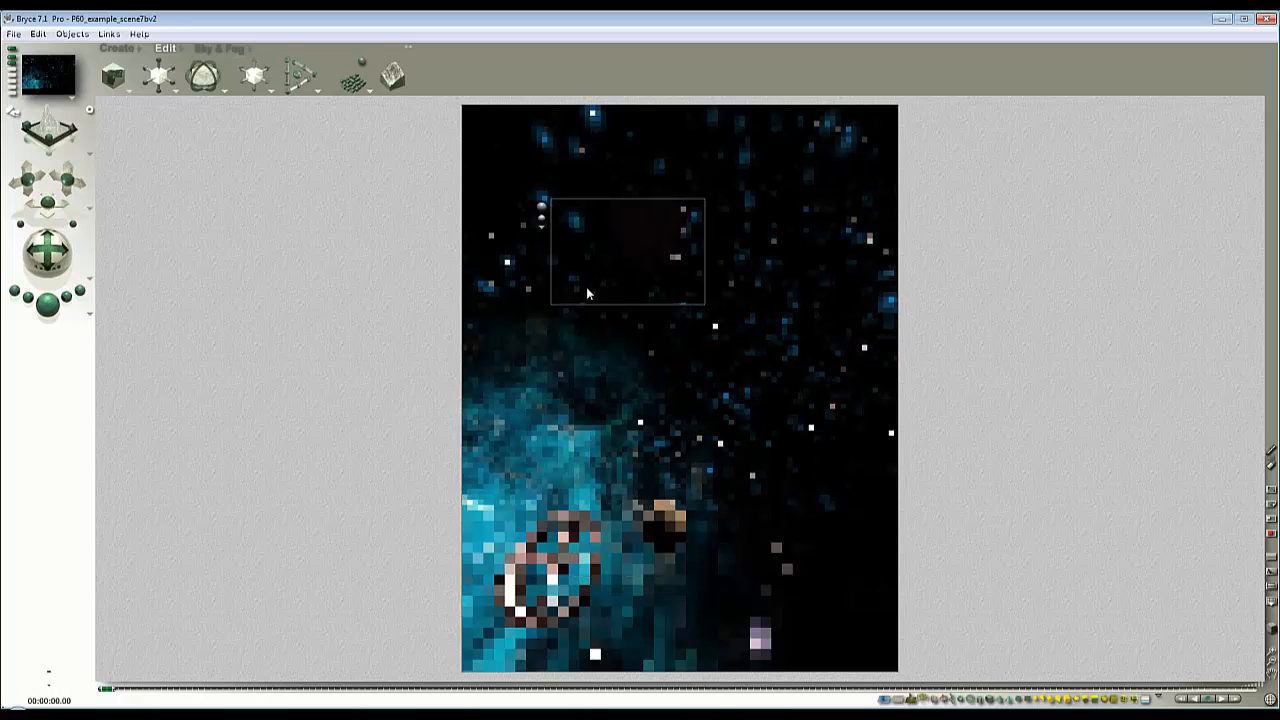
{"action": "left_click", "coordinate": [670, 251]}
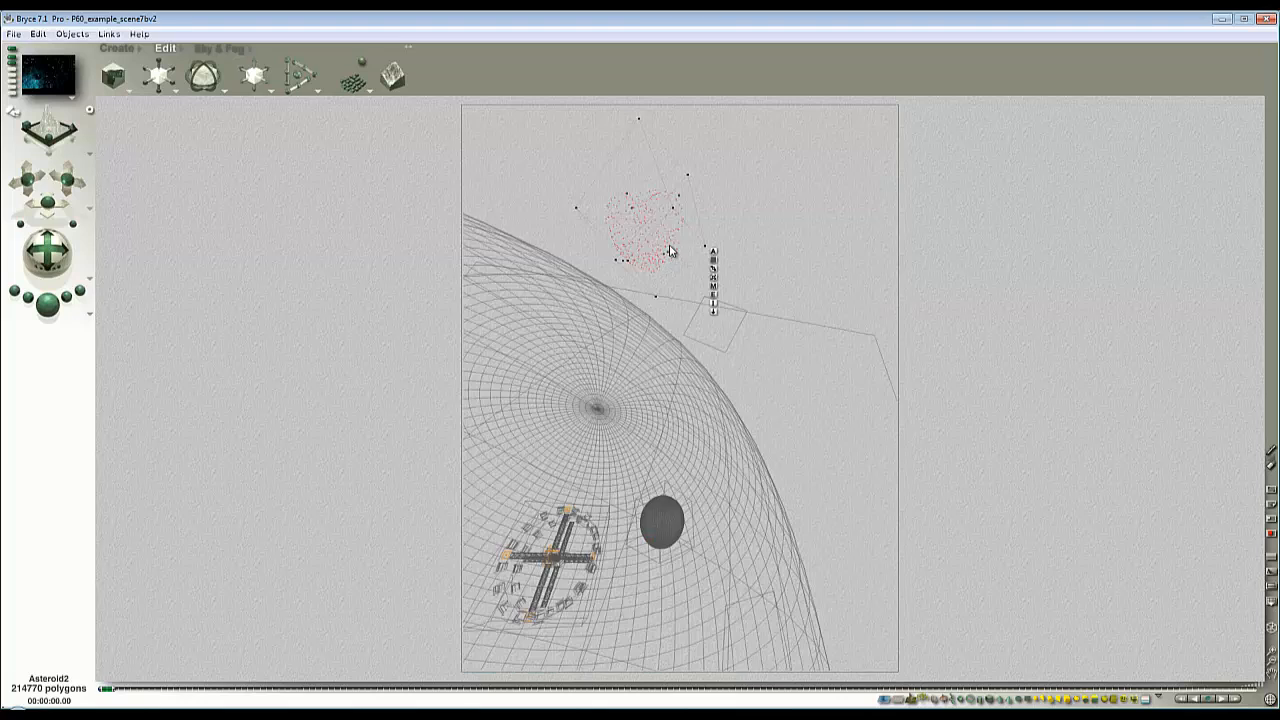
Step: Move Asteroid2 to the upper left of the camera view, rotate it about its X axis and test render the scene
{"action": "left_click_drag", "start_coordinate": [670, 251], "coordinate": [566, 206]}
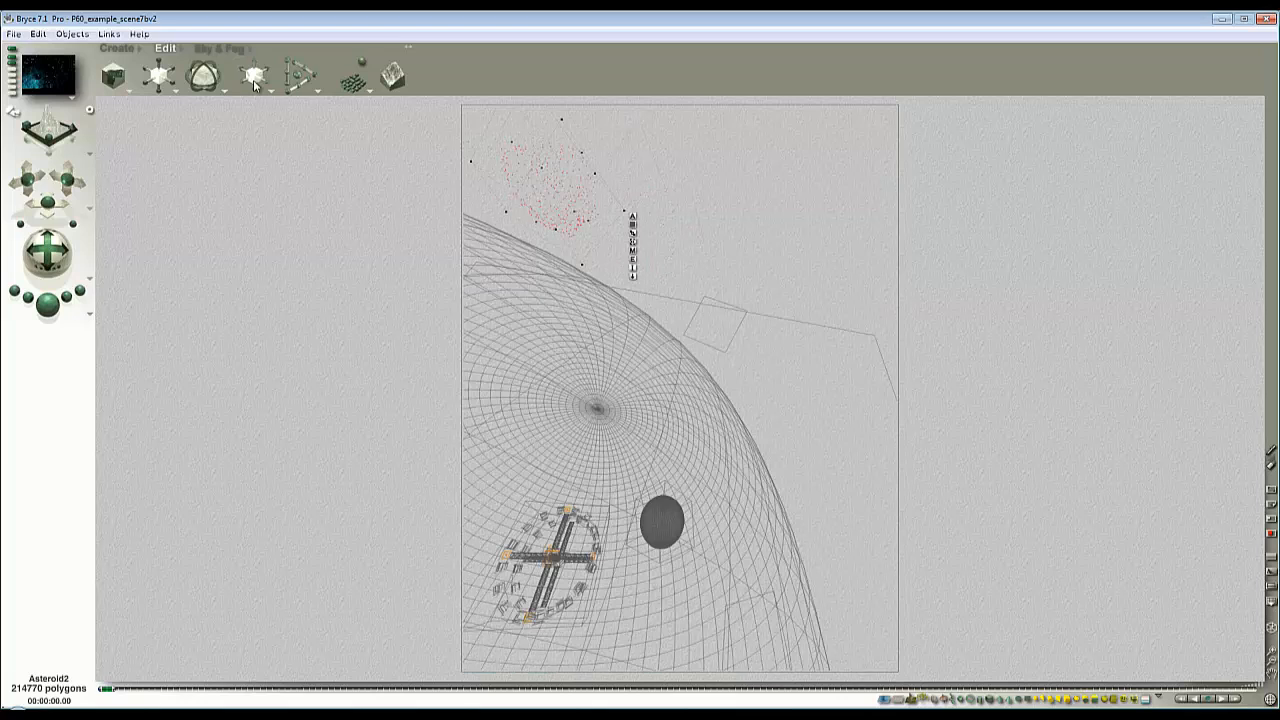
{"action": "left_click_drag", "start_coordinate": [198, 76], "coordinate": [95, 353]}
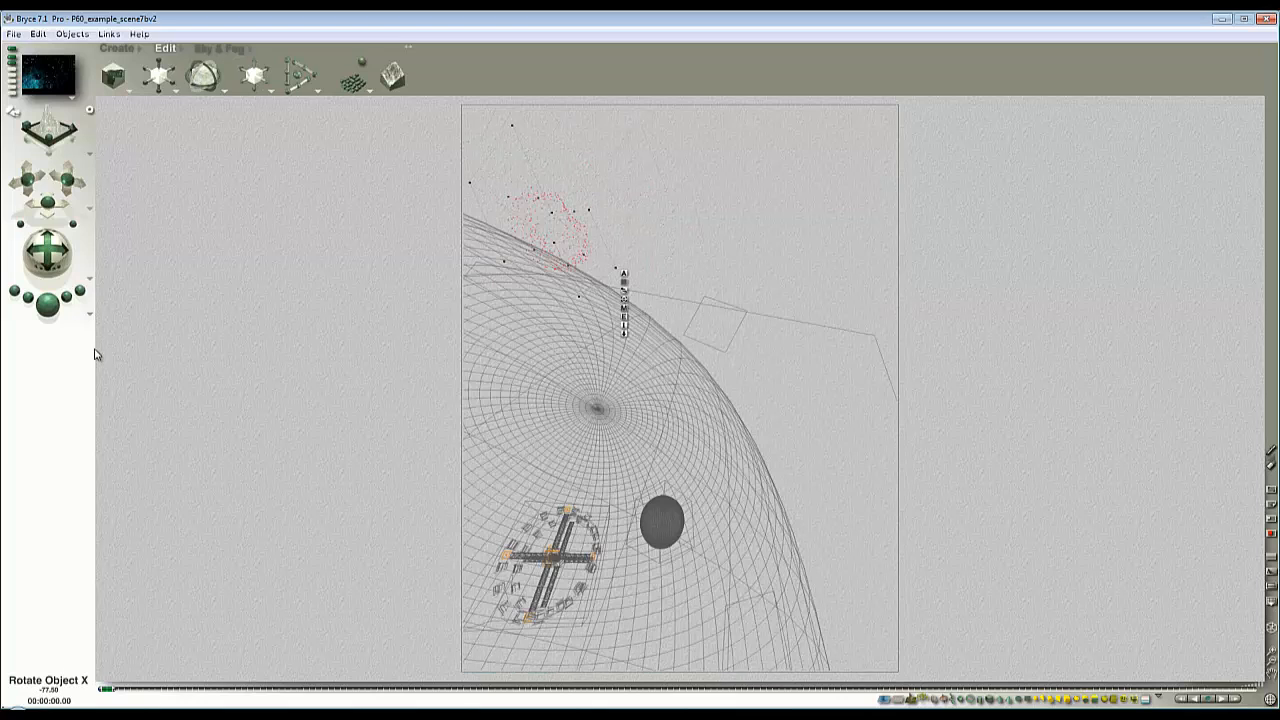
{"action": "left_click", "coordinate": [56, 305]}
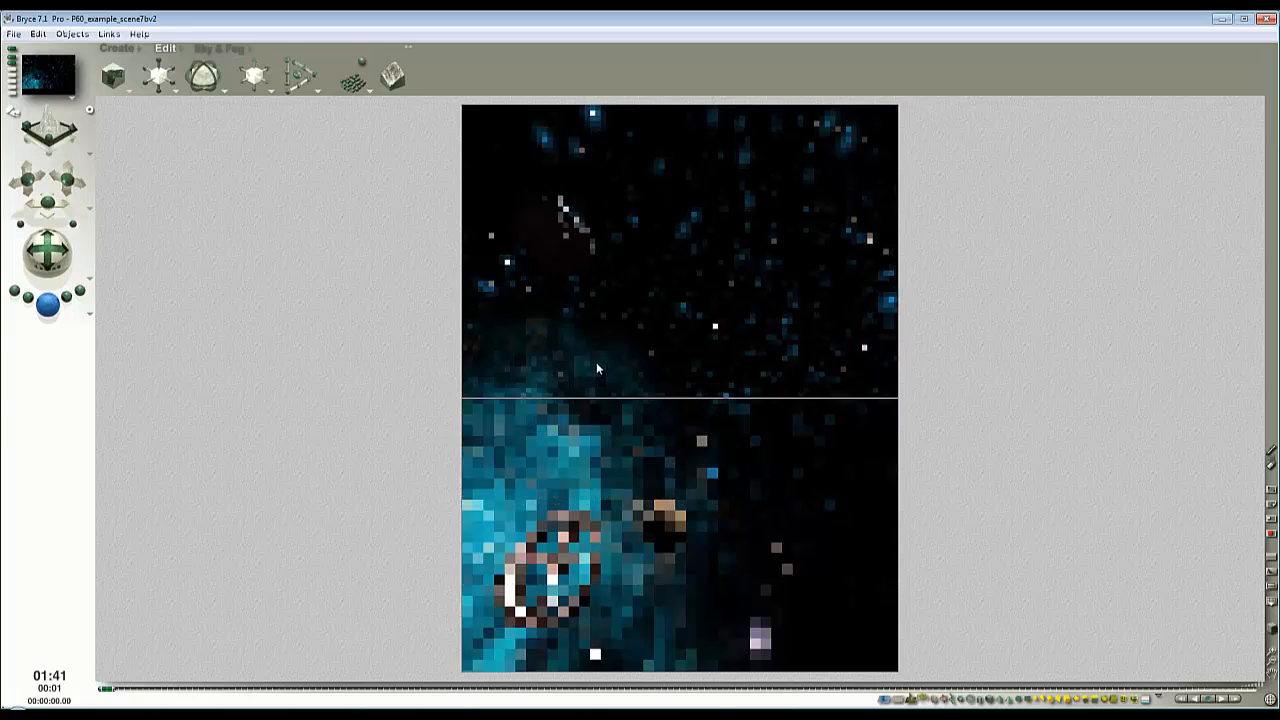
{"action": "left_click", "coordinate": [582, 603]}
{"action": "right_click", "coordinate": [585, 527]}
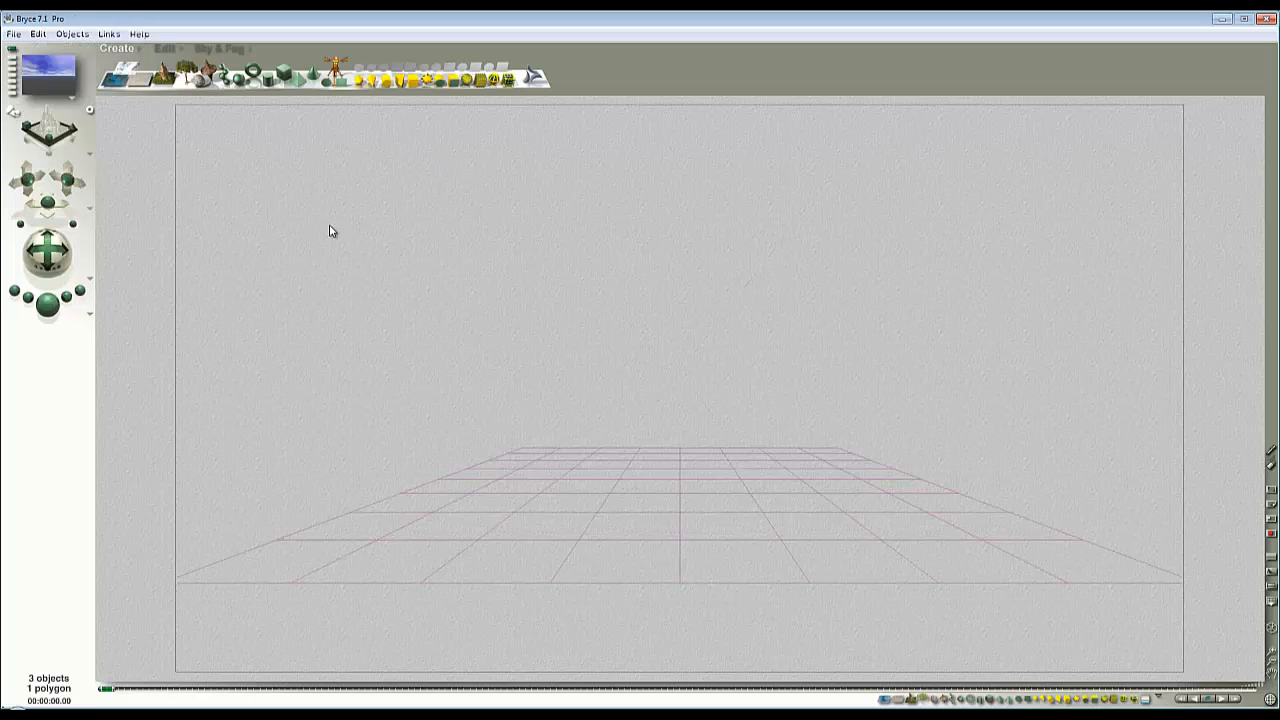
Step: Insert the ring station from the ALST_Crossover category of the object library into the new empty scene
{"action": "left_click", "coordinate": [140, 49]}
{"action": "left_click", "coordinate": [461, 356]}
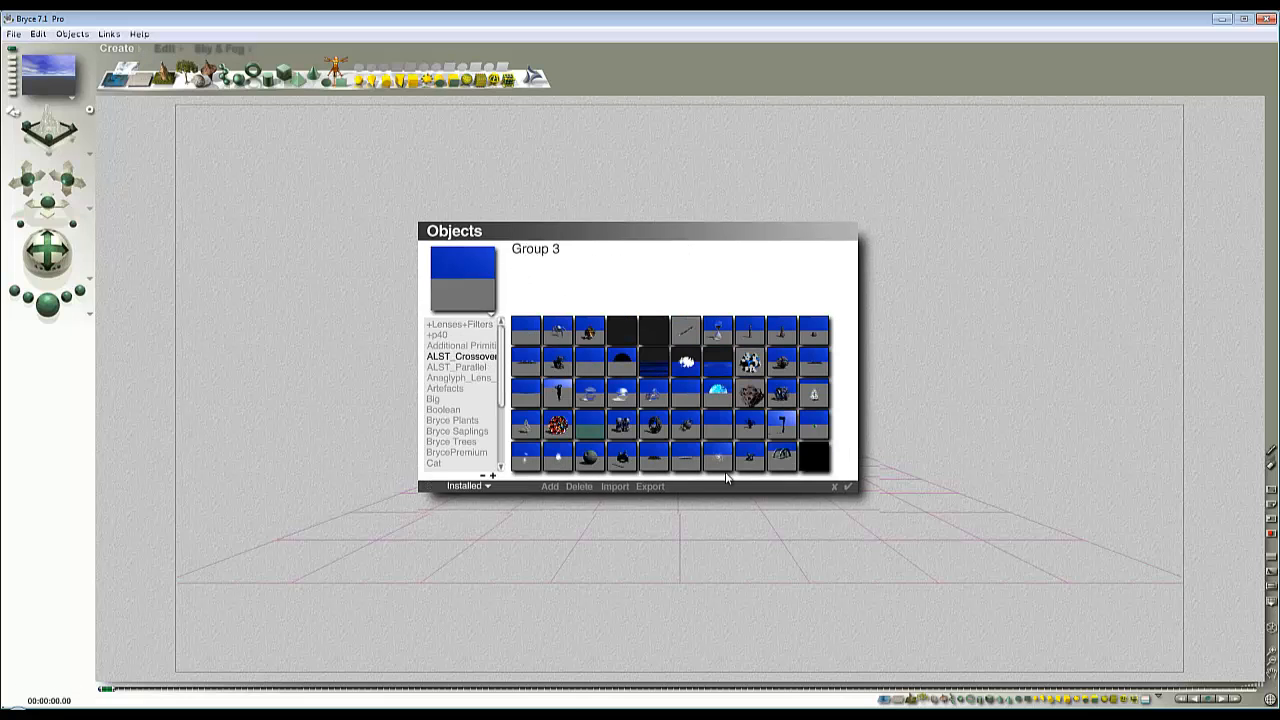
{"action": "left_click", "coordinate": [781, 457]}
{"action": "left_click", "coordinate": [847, 487]}
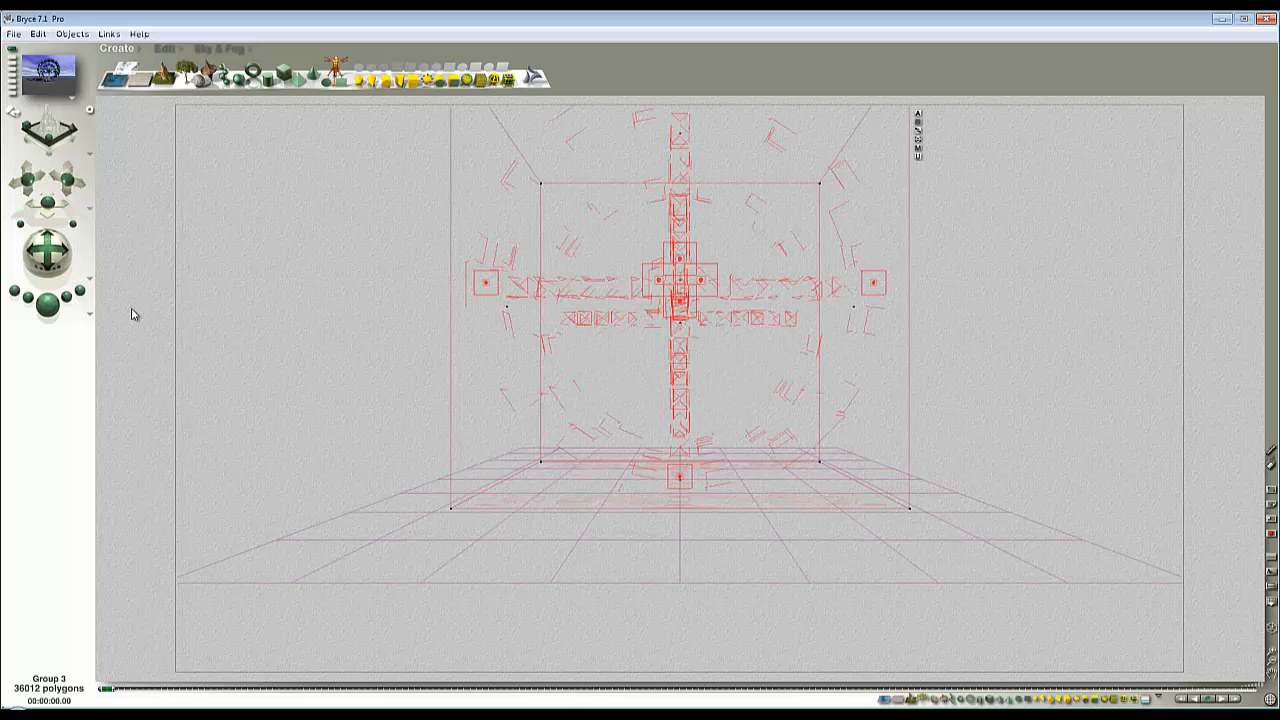
Step: Set the ring station's Y origin to 0 so it is centred on the ground plane
{"action": "key", "text": "3"}
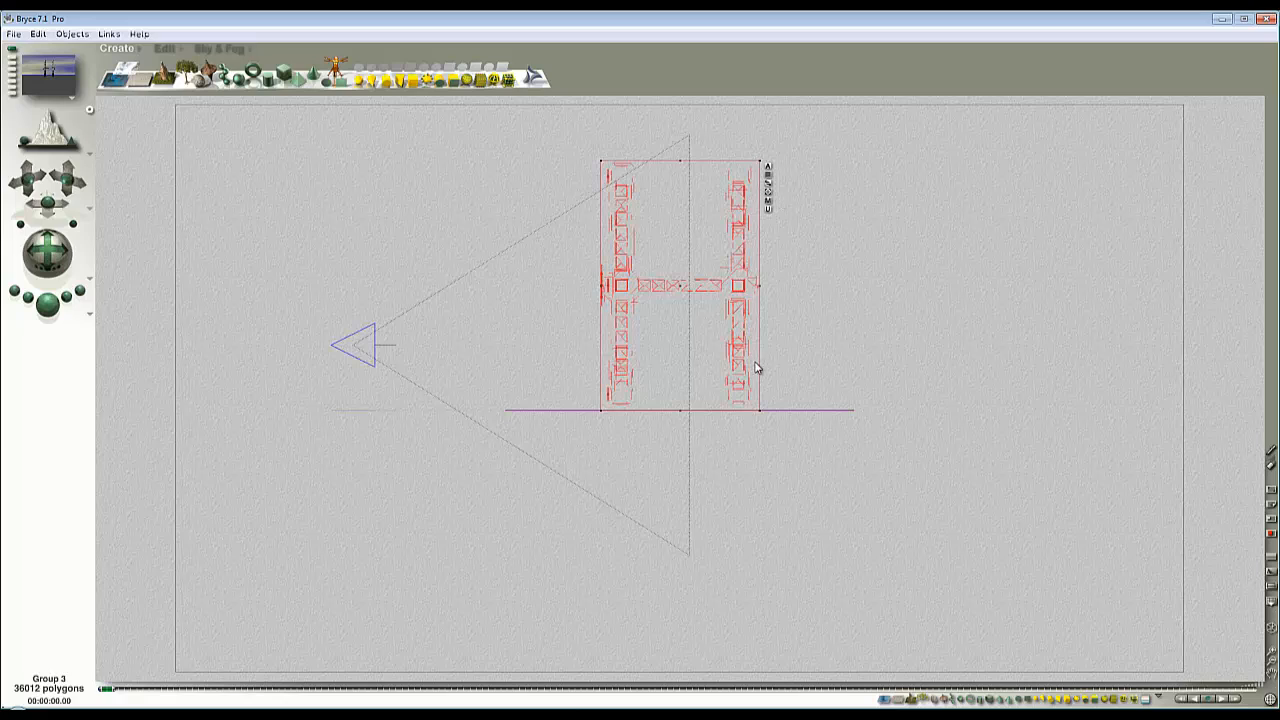
{"action": "left_click", "coordinate": [766, 167]}
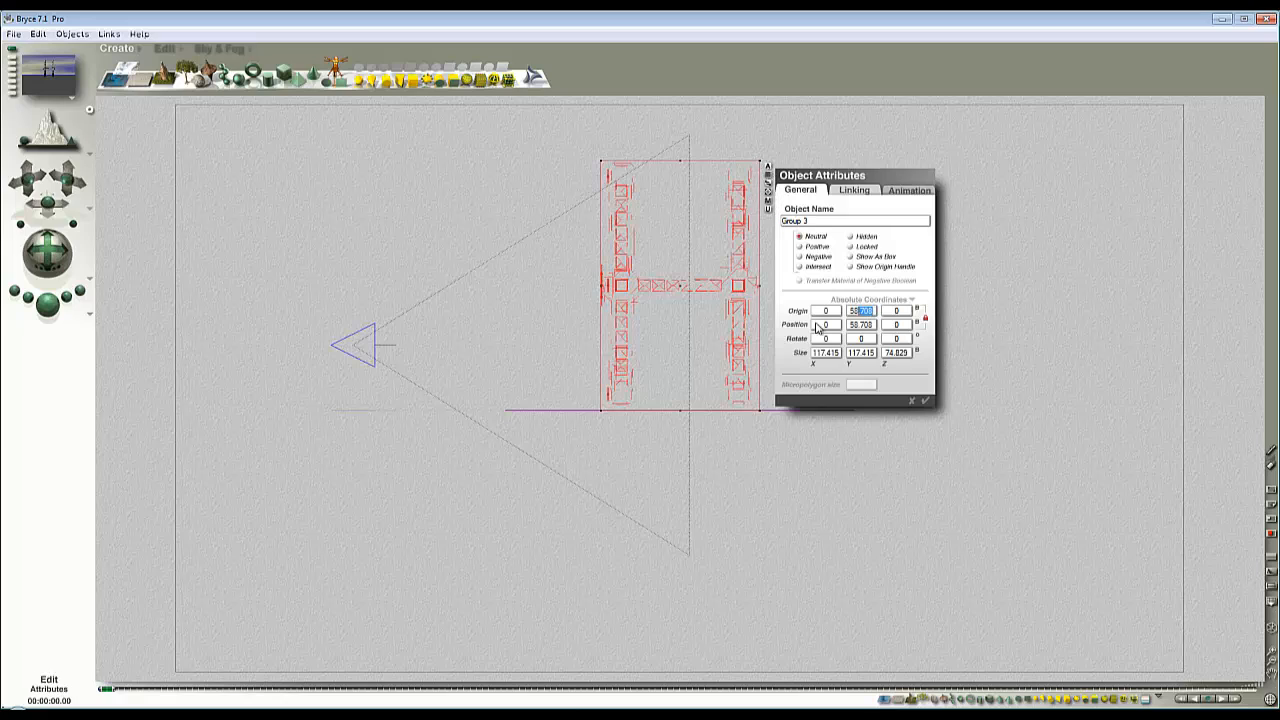
{"action": "type", "text": "0"}
{"action": "left_click", "coordinate": [923, 401]}
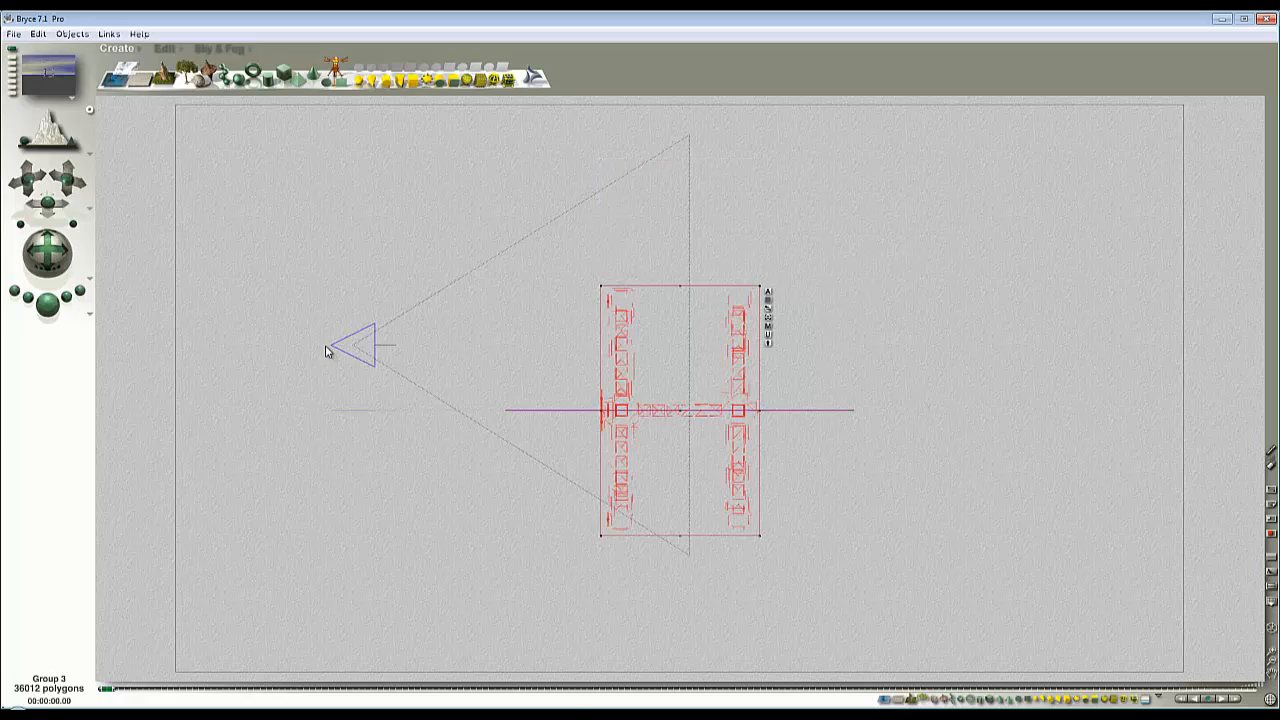
Step: Set the camera's Y and Z position to 0, placing it at the world origin
{"action": "left_click", "coordinate": [354, 341], "text": "ctrl"}
{"action": "left_click", "coordinate": [381, 347]}
{"action": "key", "text": "ctrl+alt+e"}
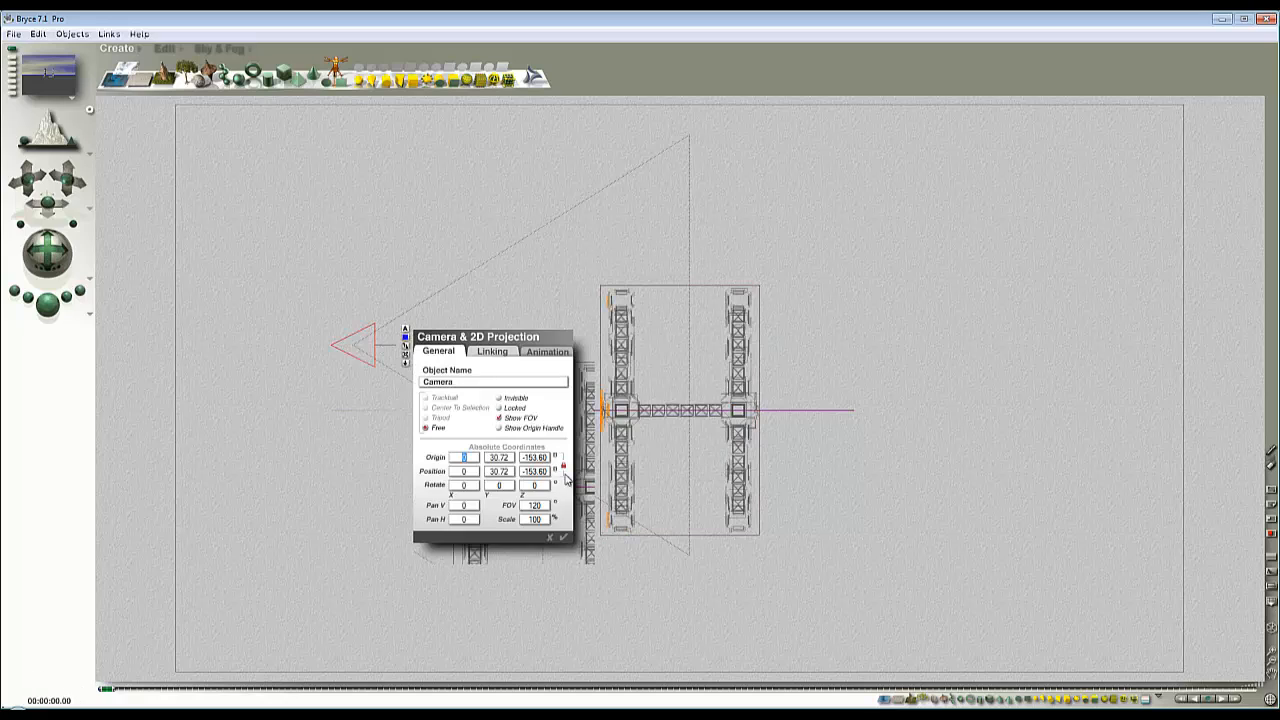
{"action": "left_click", "coordinate": [505, 472]}
{"action": "type", "text": "0"}
{"action": "key", "text": "Tab"}
{"action": "type", "text": "0"}
{"action": "left_click", "coordinate": [563, 537]}
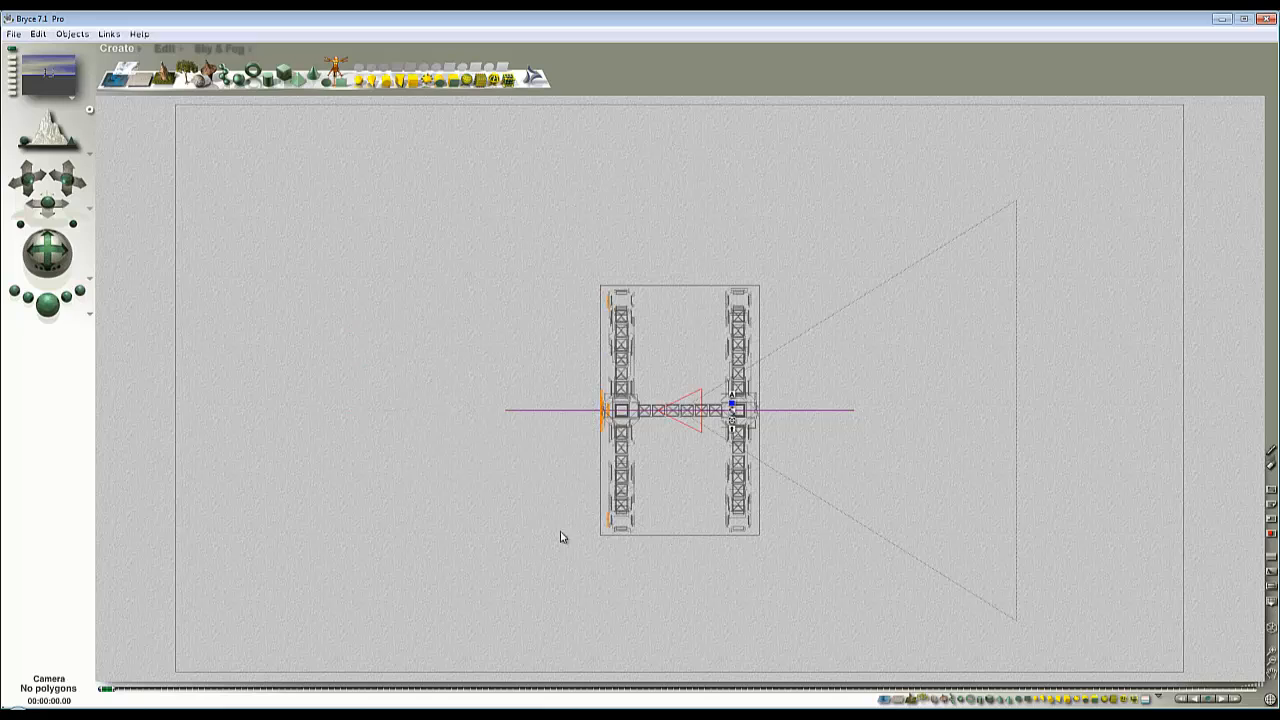
Step: Move the camera back along the Z axis to face the ring station and test render the camera view
{"action": "left_click", "coordinate": [165, 48]}
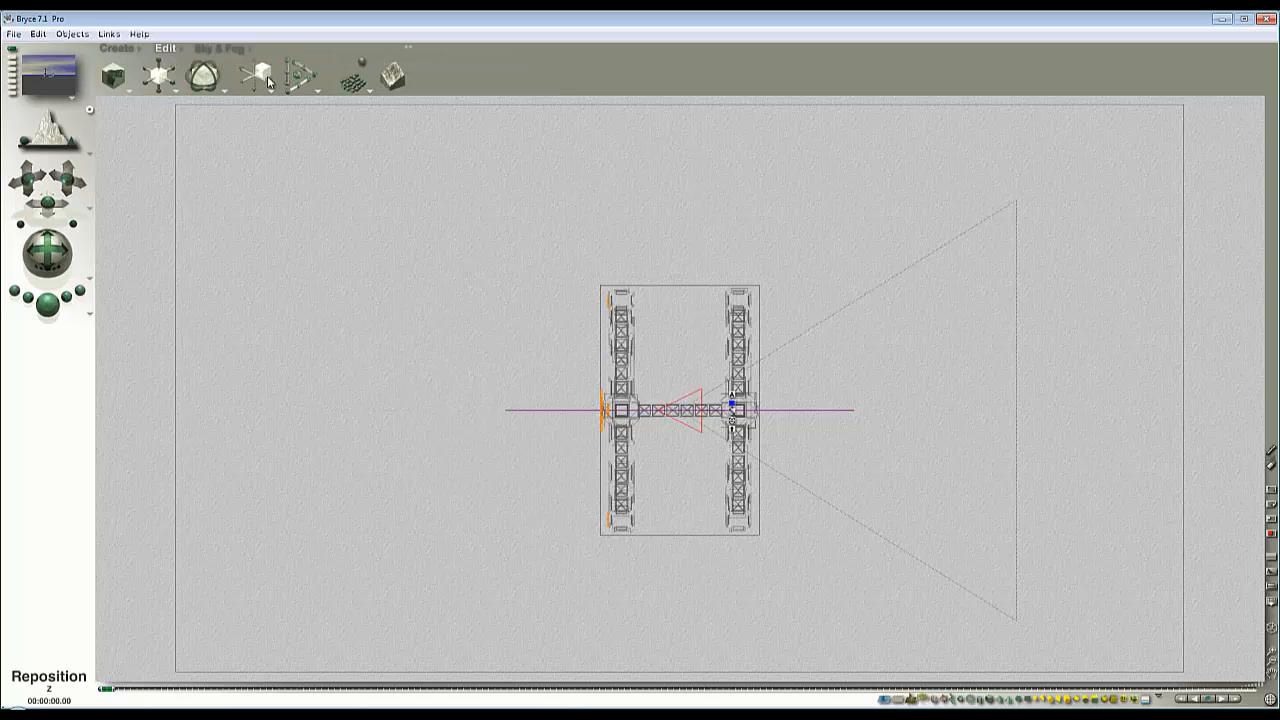
{"action": "left_click_drag", "start_coordinate": [268, 74], "coordinate": [257, 73]}
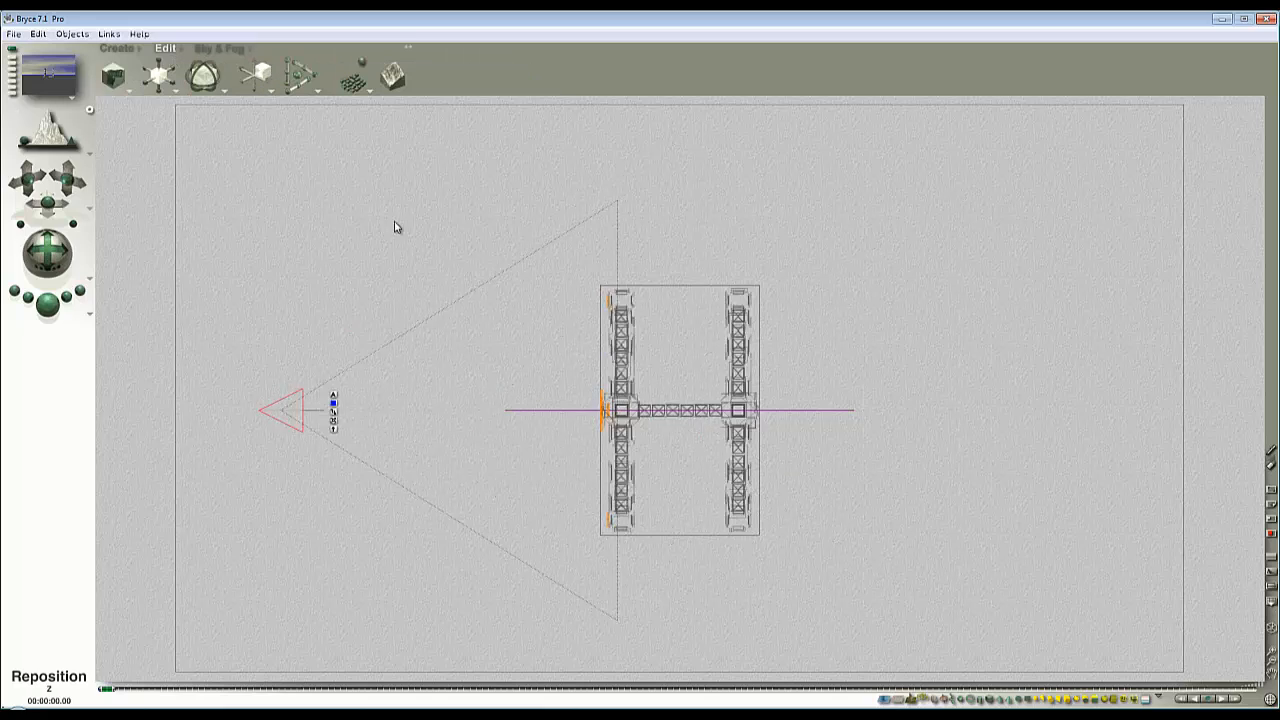
{"action": "key", "text": "Escape"}
{"action": "left_click", "coordinate": [62, 322]}
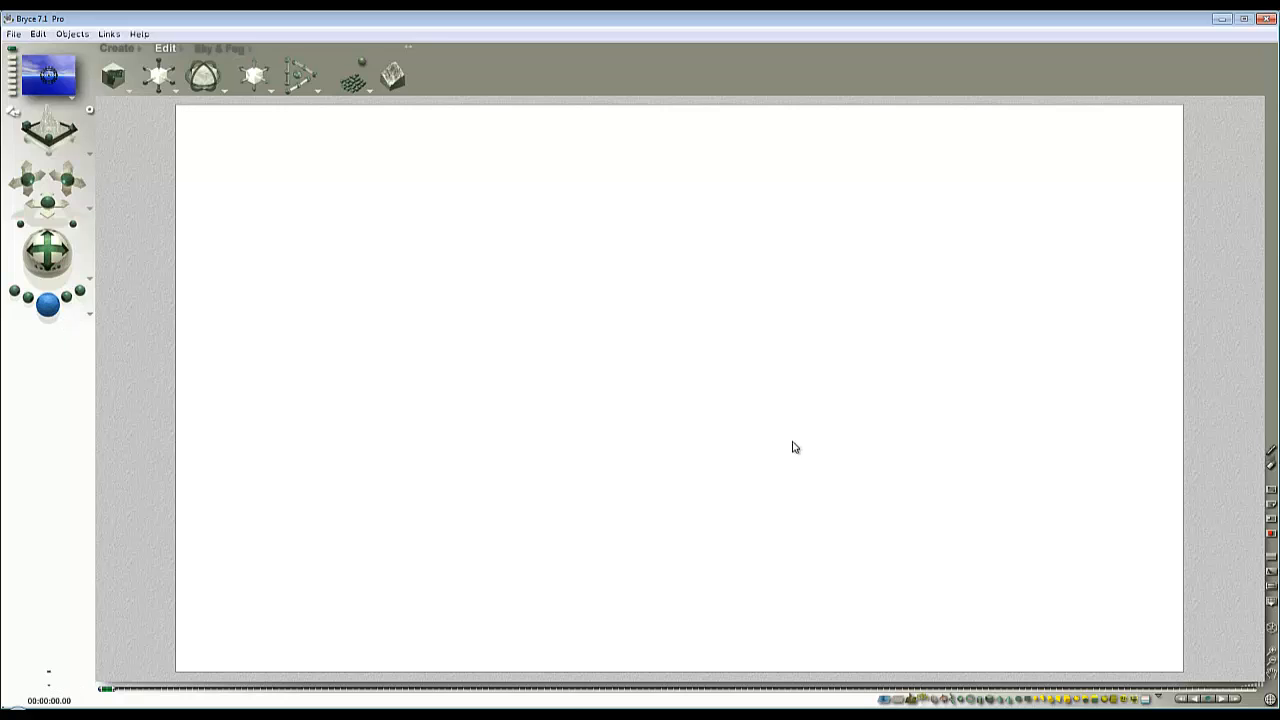
{"action": "key", "text": "Escape"}
{"action": "key", "text": "Escape"}
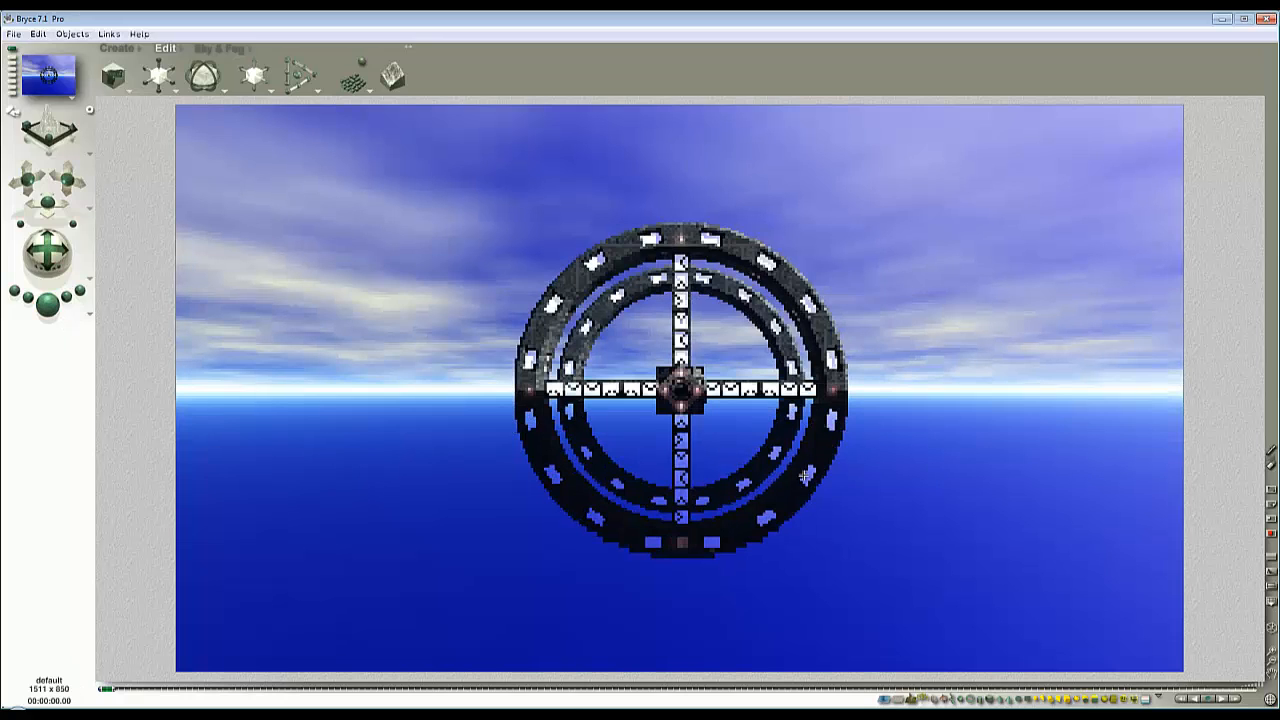
Step: Set the document aspect ratio to 1:1 at 850 x 850 and enlarge the ring station to fill the square frame
{"action": "left_click", "coordinate": [14, 34]}
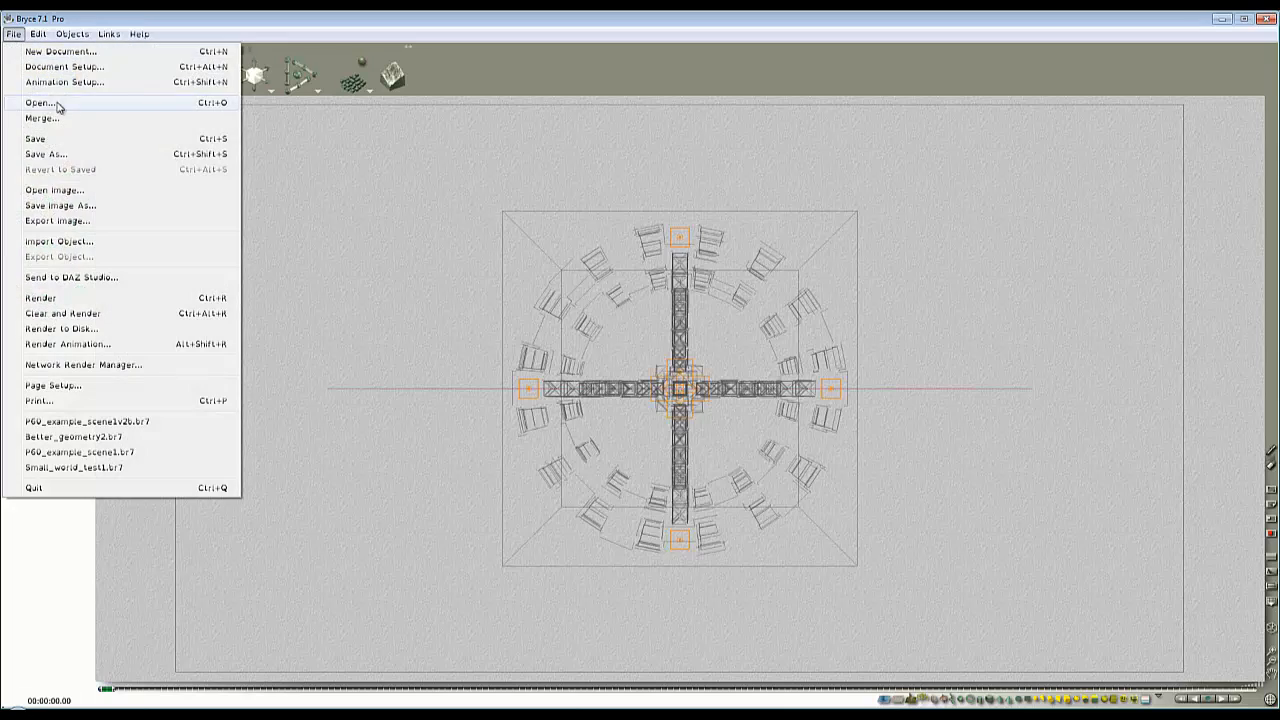
{"action": "left_click", "coordinate": [57, 62]}
{"action": "left_click", "coordinate": [640, 318]}
{"action": "type", "text": "1"}
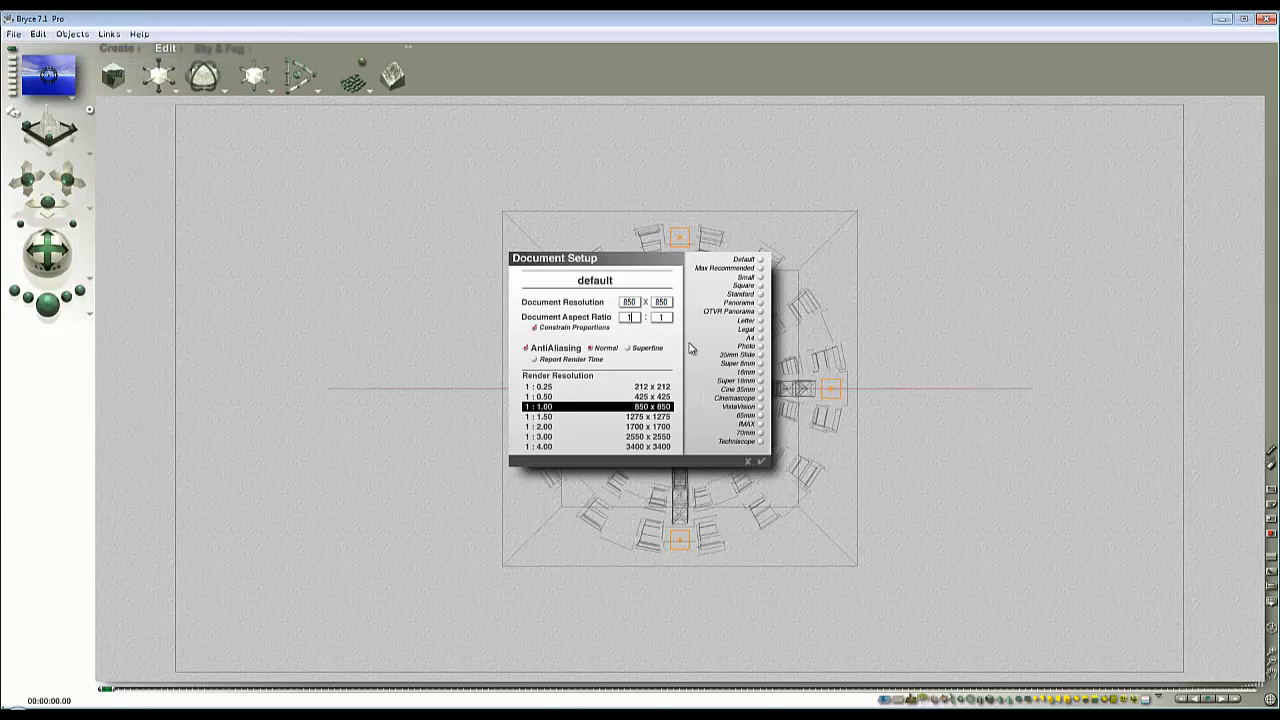
{"action": "left_click", "coordinate": [763, 460]}
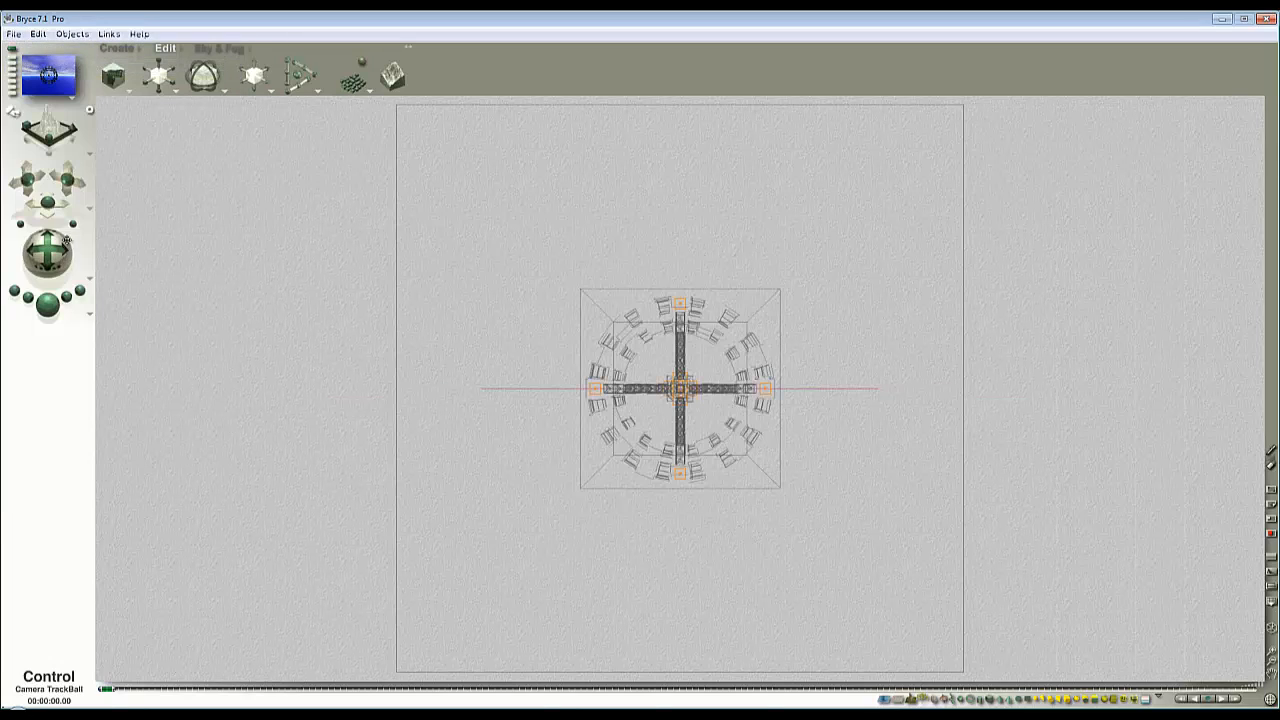
{"action": "left_click_drag", "start_coordinate": [72, 224], "coordinate": [73, 224]}
{"action": "left_click", "coordinate": [47, 308]}
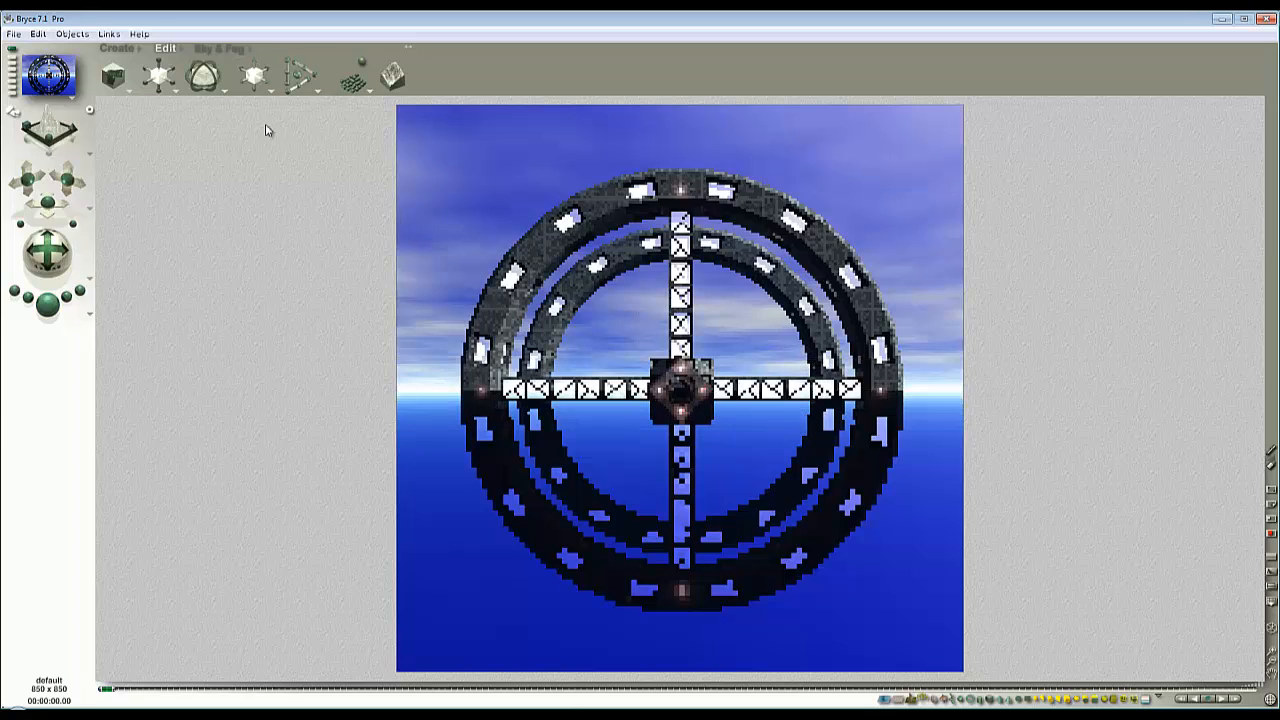
Step: Turn the atmosphere off, set the background colour to black, and test render the station with a close-up of its hub
{"action": "left_click", "coordinate": [203, 52]}
{"action": "left_click", "coordinate": [123, 93]}
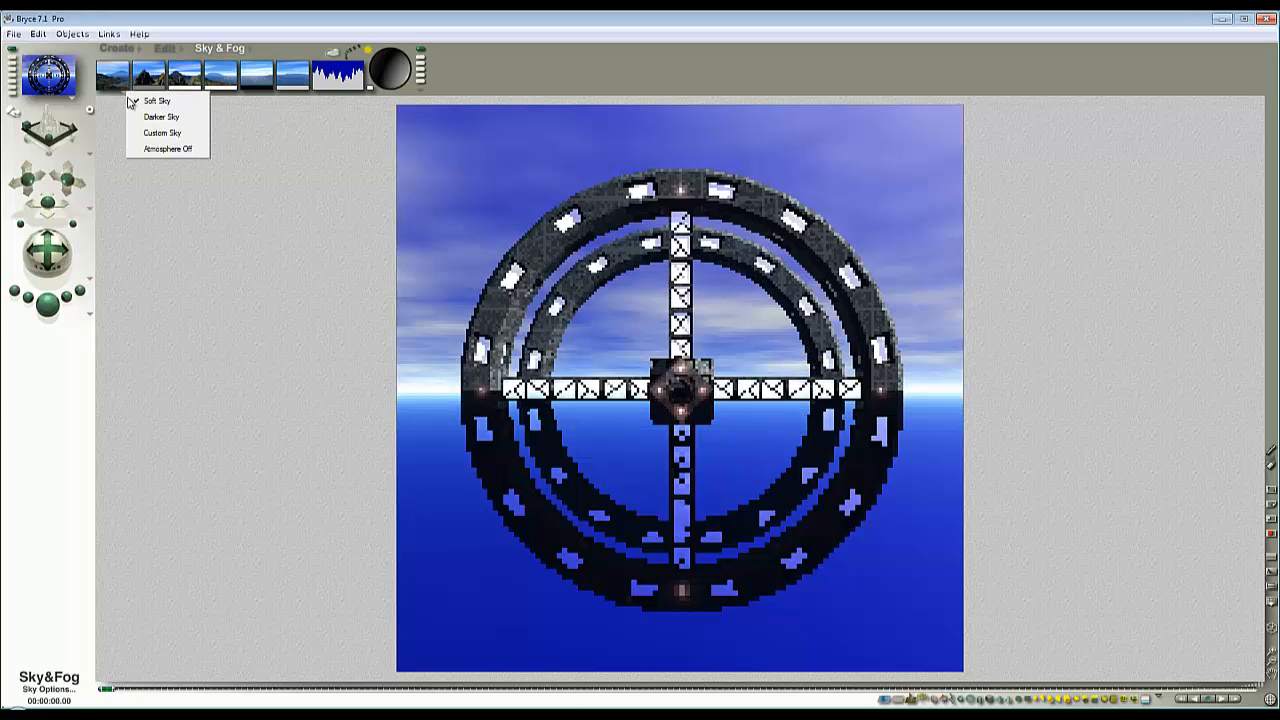
{"action": "left_click", "coordinate": [150, 149]}
{"action": "left_click_drag", "start_coordinate": [116, 89], "coordinate": [254, 88]}
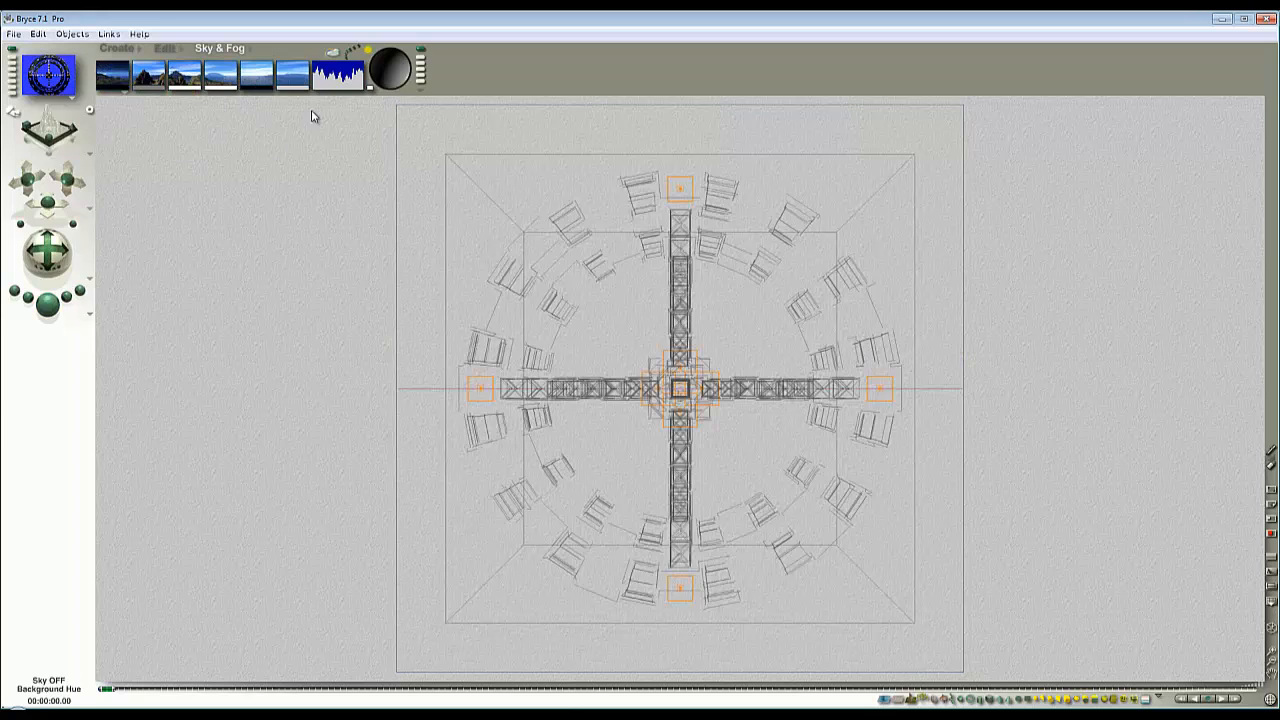
{"action": "left_click", "coordinate": [62, 328]}
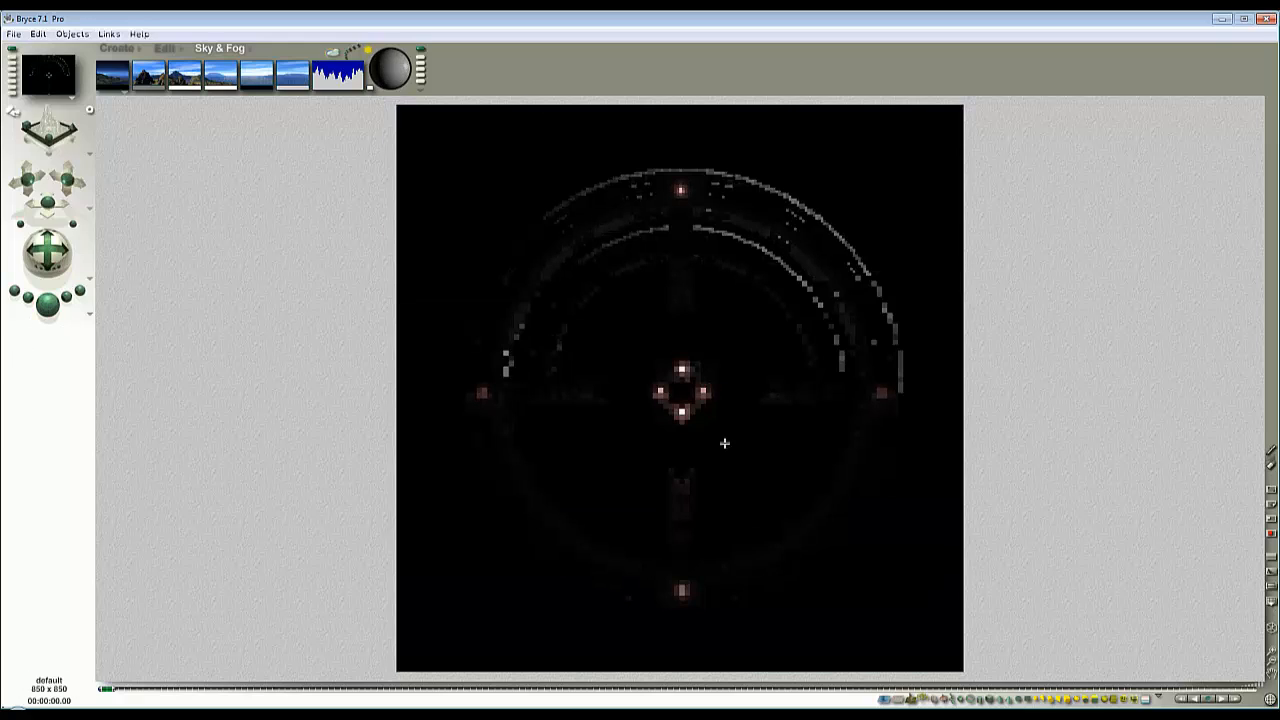
{"action": "left_click_drag", "start_coordinate": [718, 429], "coordinate": [629, 341]}
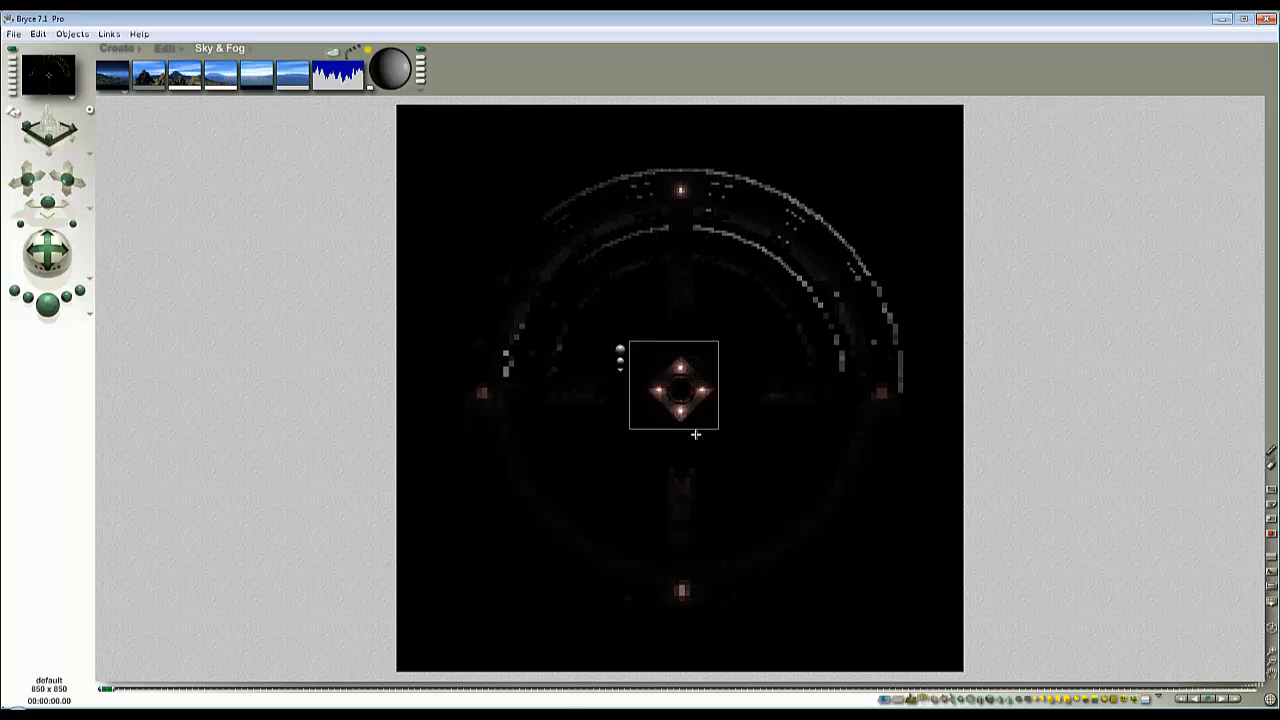
{"action": "key", "text": "Escape"}
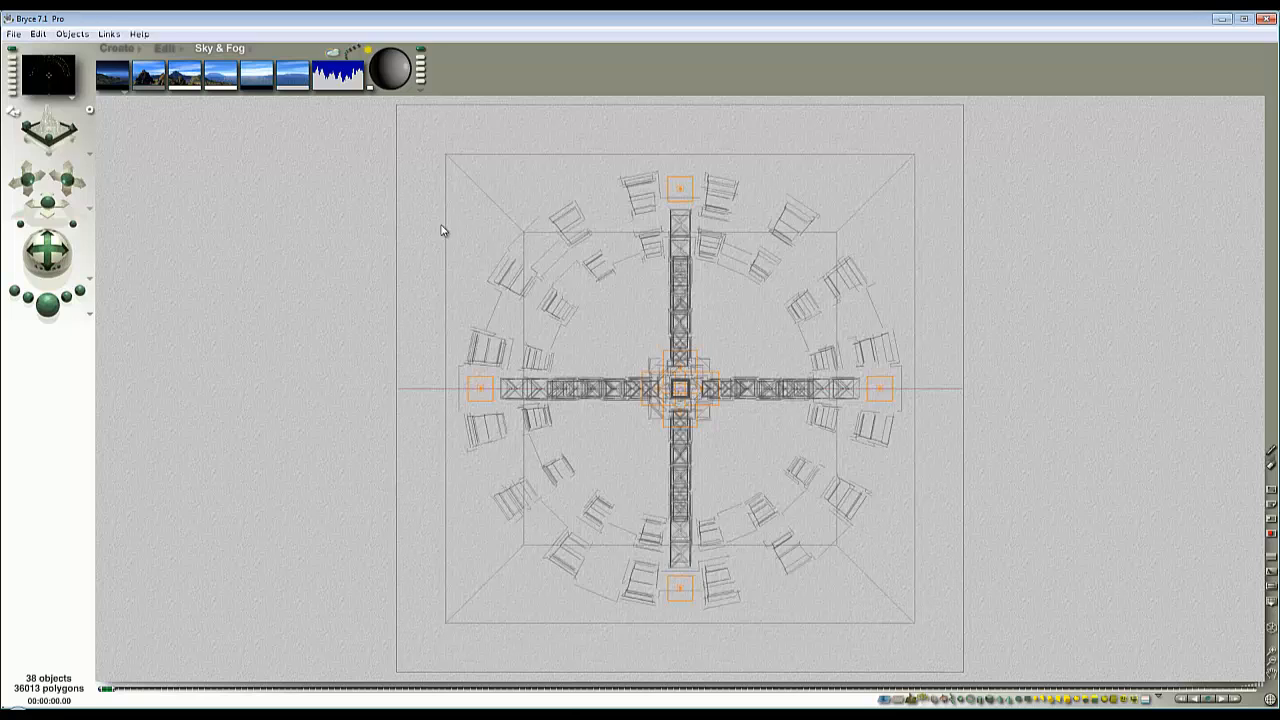
Step: Set the ambient colour to black and adjust the sun direction on the ring station, test rendering each change
{"action": "left_click", "coordinate": [153, 92]}
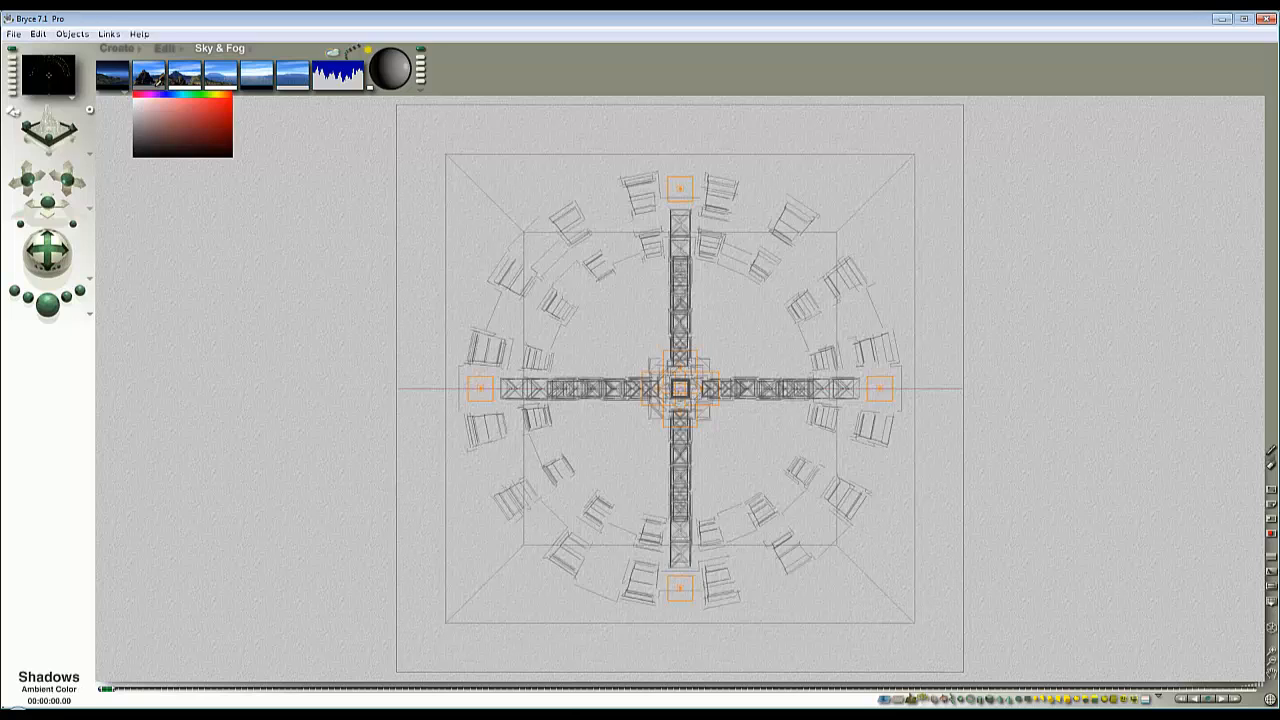
{"action": "left_click", "coordinate": [47, 303]}
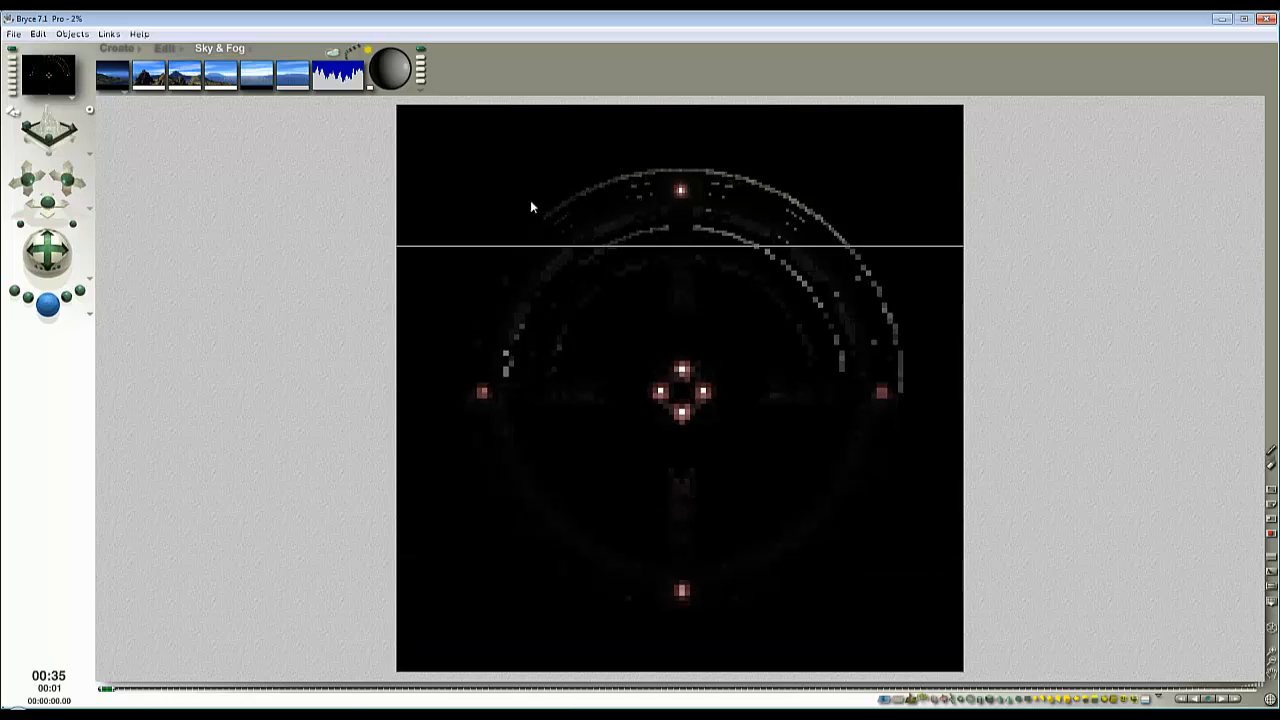
{"action": "left_click_drag", "start_coordinate": [390, 66], "coordinate": [390, 69]}
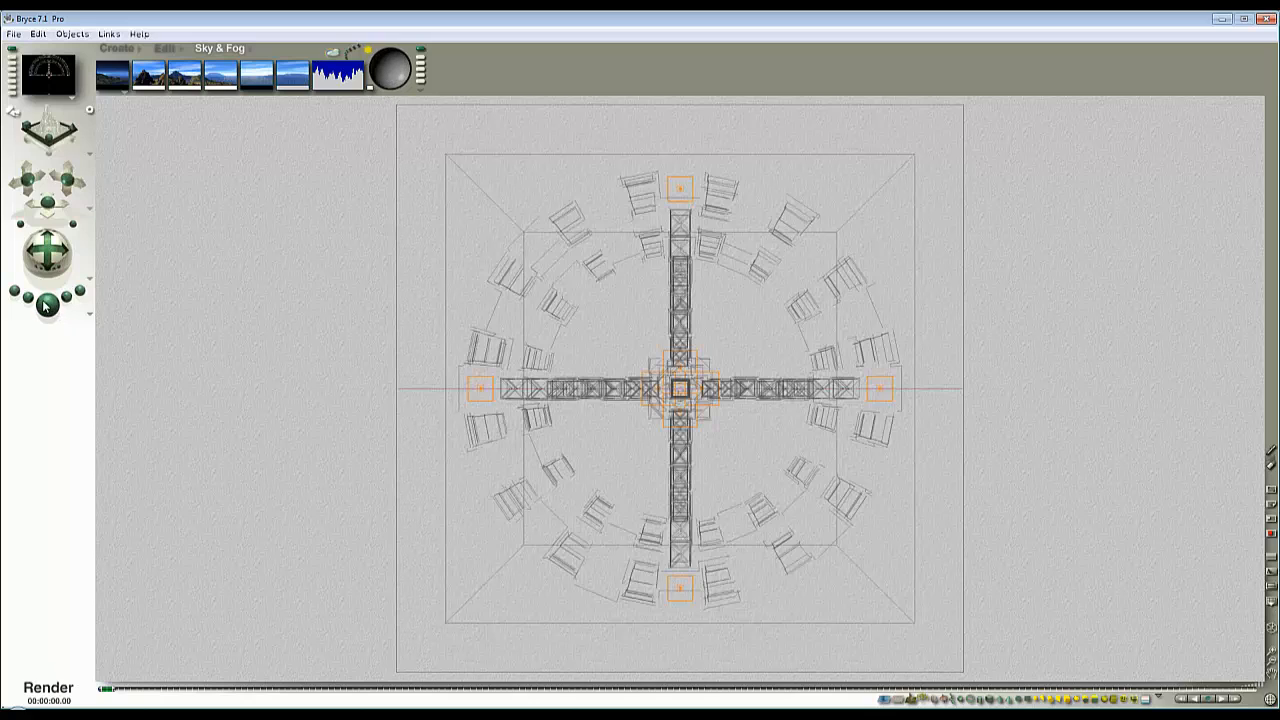
{"action": "left_click", "coordinate": [47, 303]}
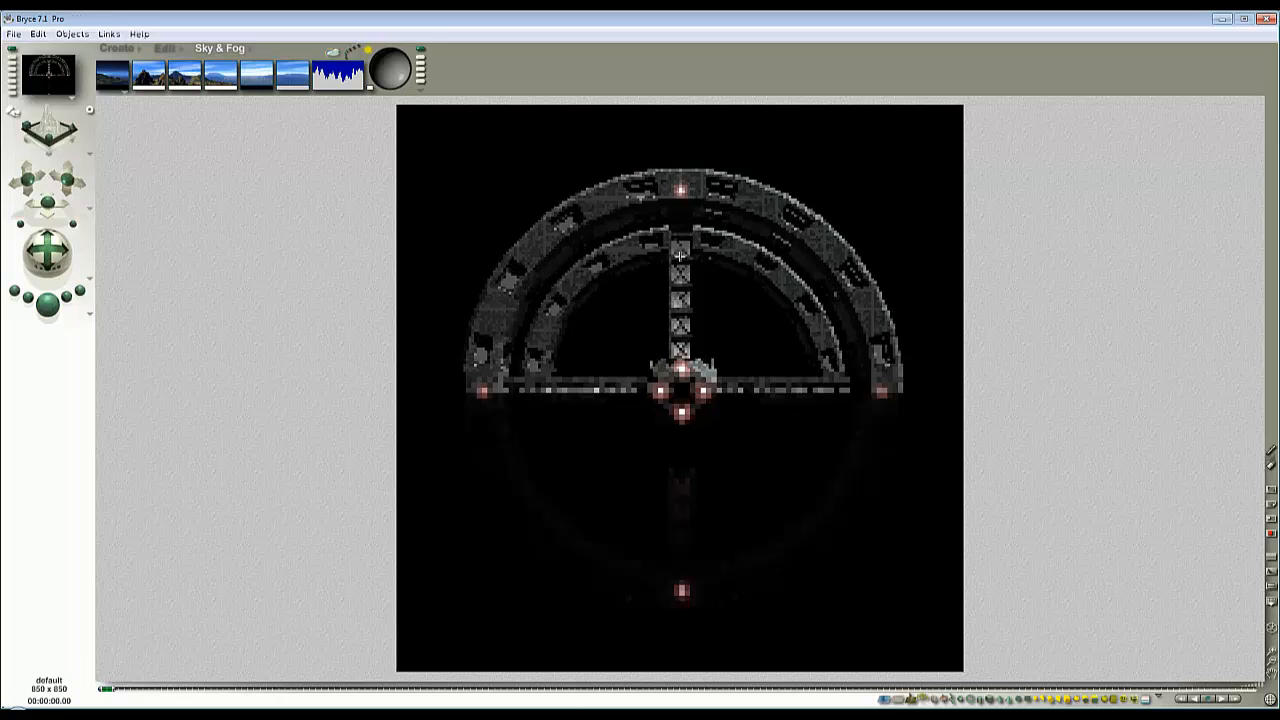
{"action": "left_click_drag", "start_coordinate": [390, 68], "coordinate": [390, 70]}
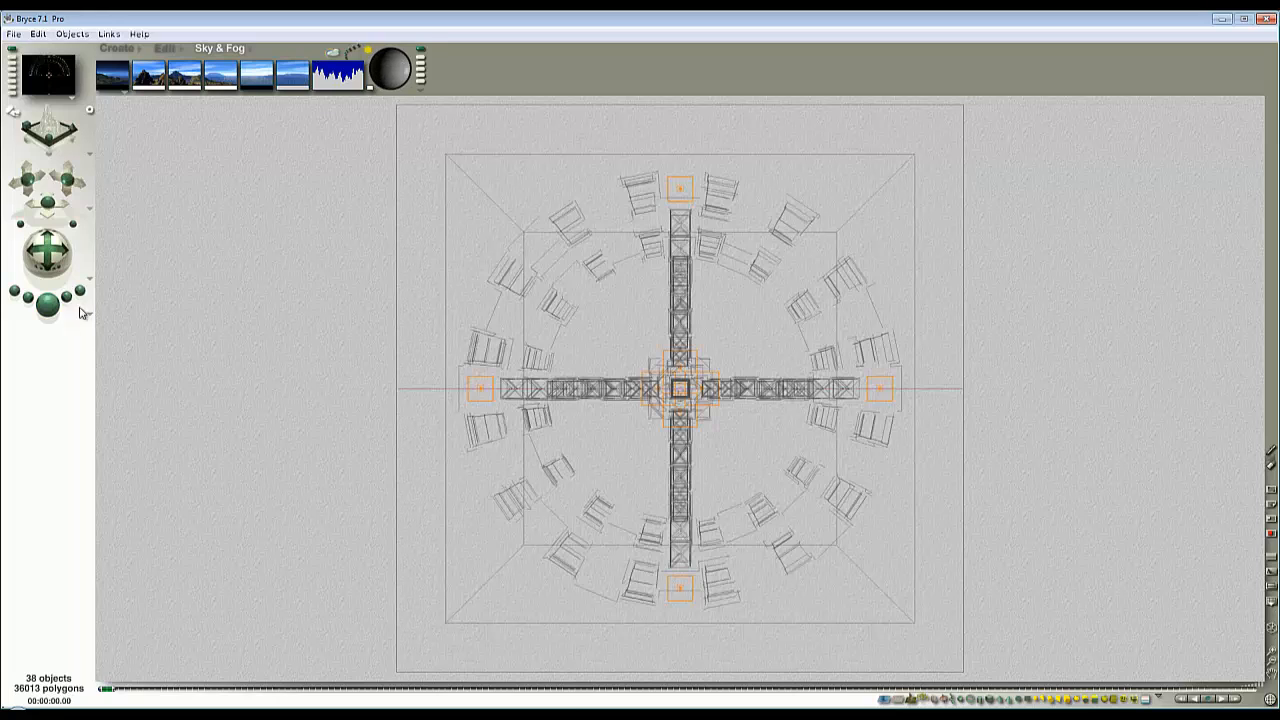
{"action": "left_click", "coordinate": [47, 303]}
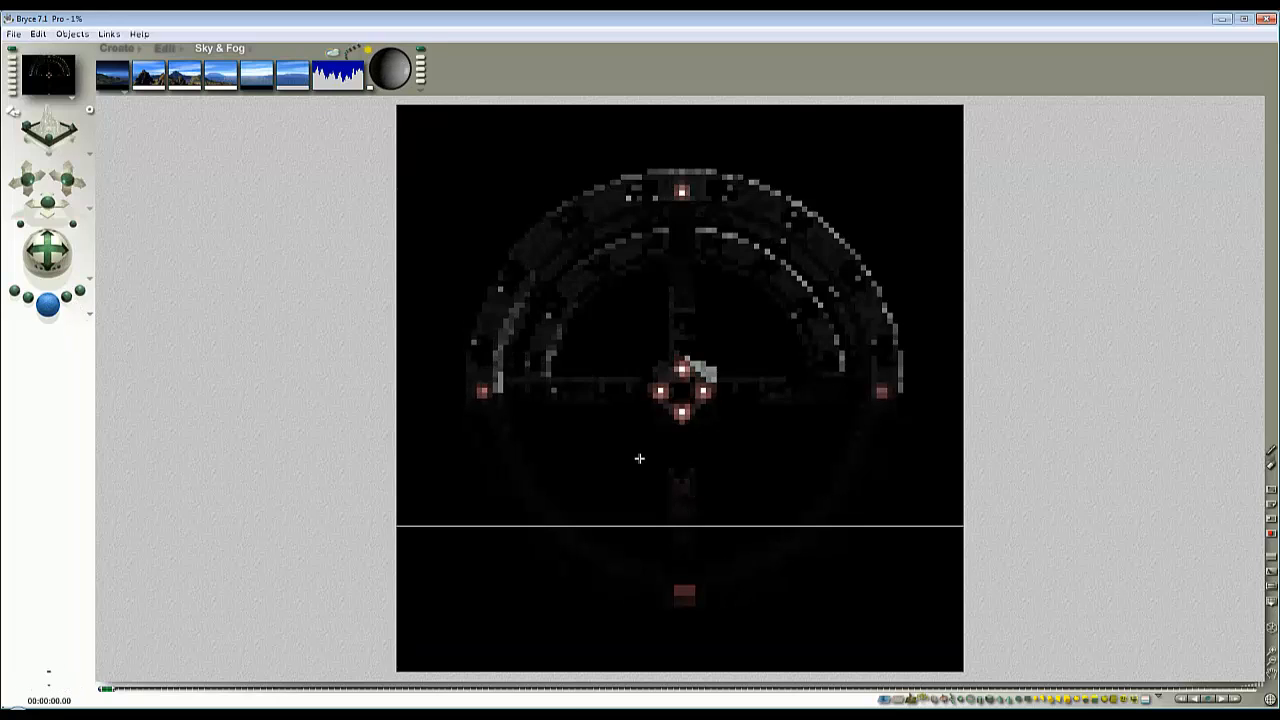
Step: Delete the ground plane in the top view and re-render the ring station from the camera
{"action": "key", "text": "Escape"}
{"action": "key", "text": "3"}
{"action": "key", "text": "2"}
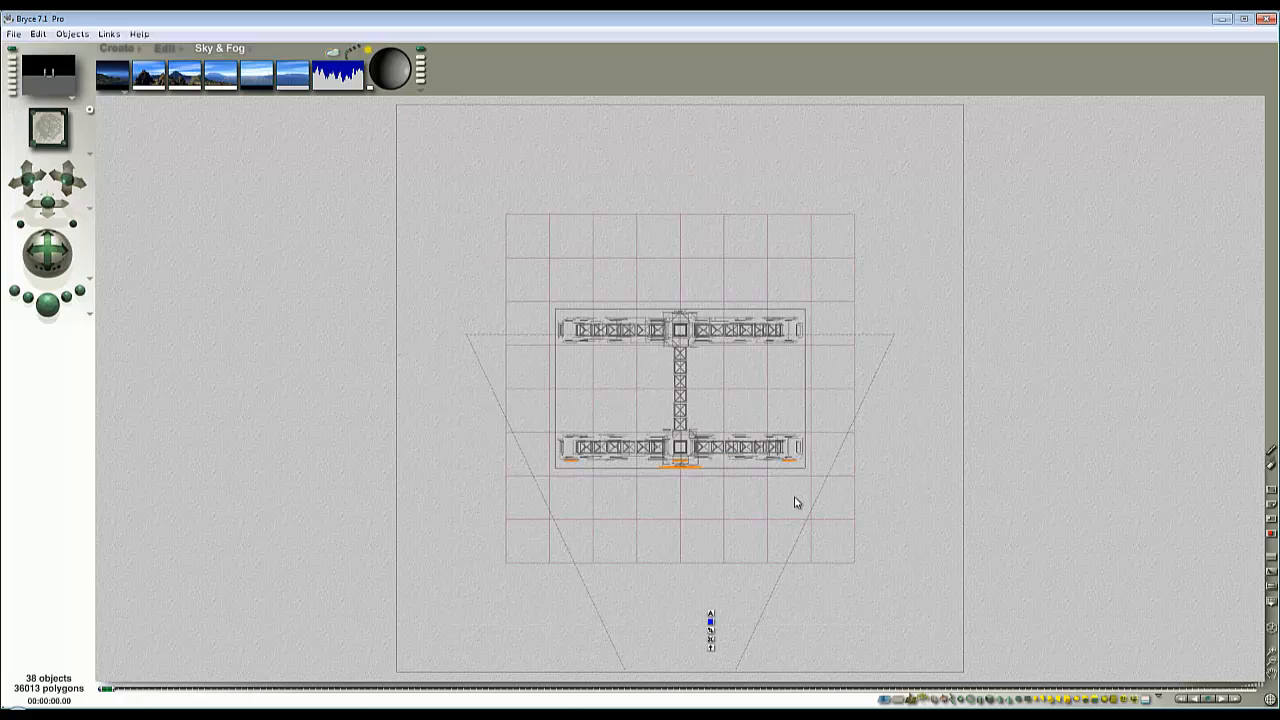
{"action": "right_click", "coordinate": [823, 529]}
{"action": "left_click", "coordinate": [837, 534]}
{"action": "key", "text": "Delete"}
{"action": "key", "text": "2"}
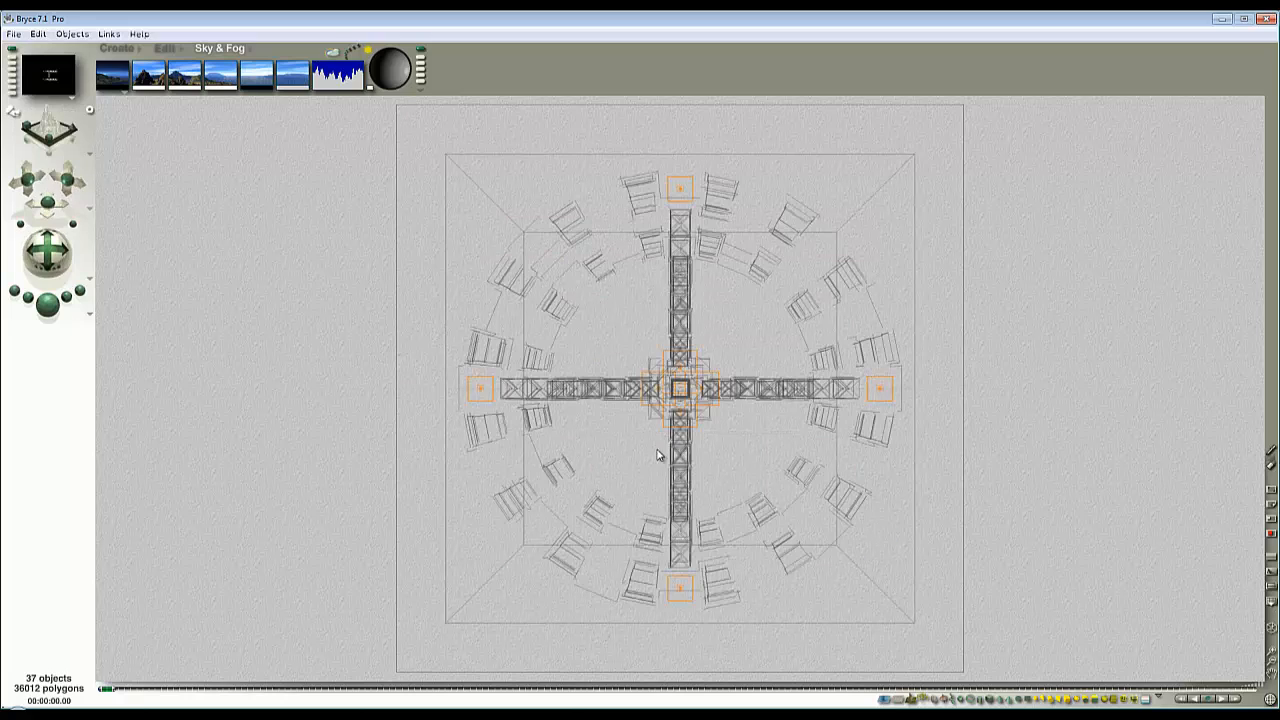
{"action": "left_click", "coordinate": [47, 303]}
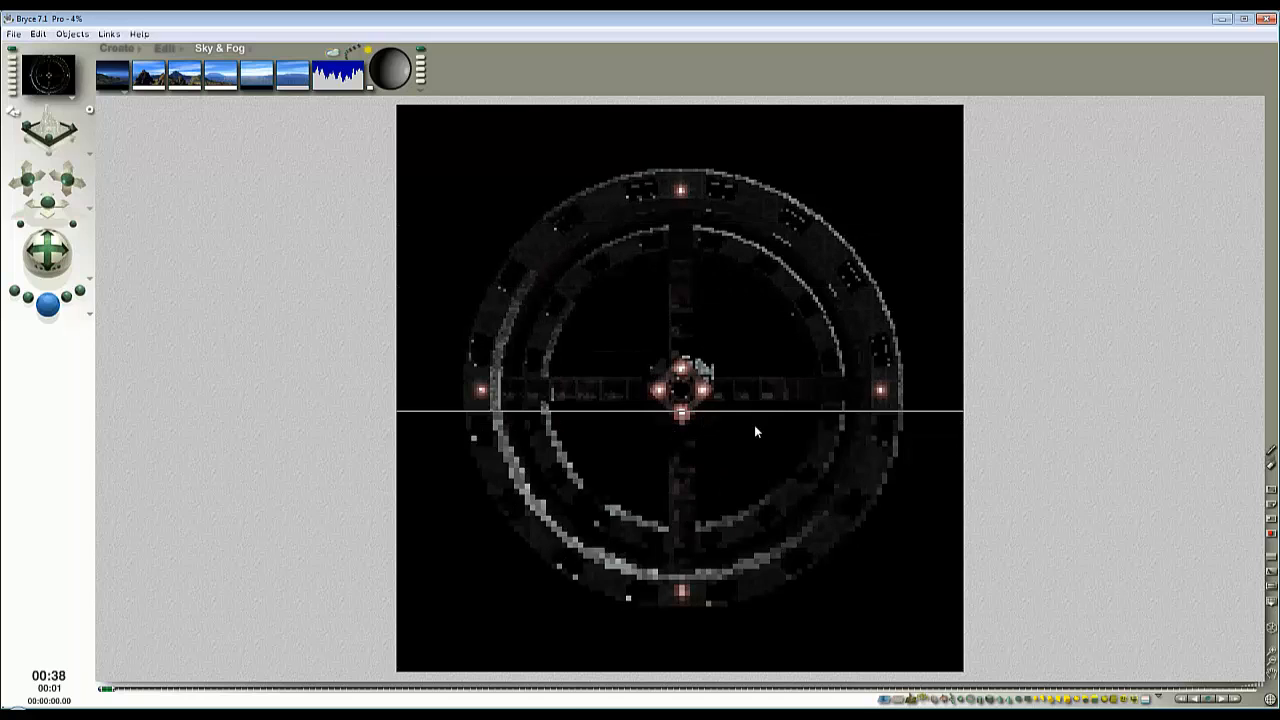
Step: Switch to mask rendering, select the ring station's Group 3, and render its white mask
{"action": "left_click", "coordinate": [91, 317]}
{"action": "left_click", "coordinate": [167, 551]}
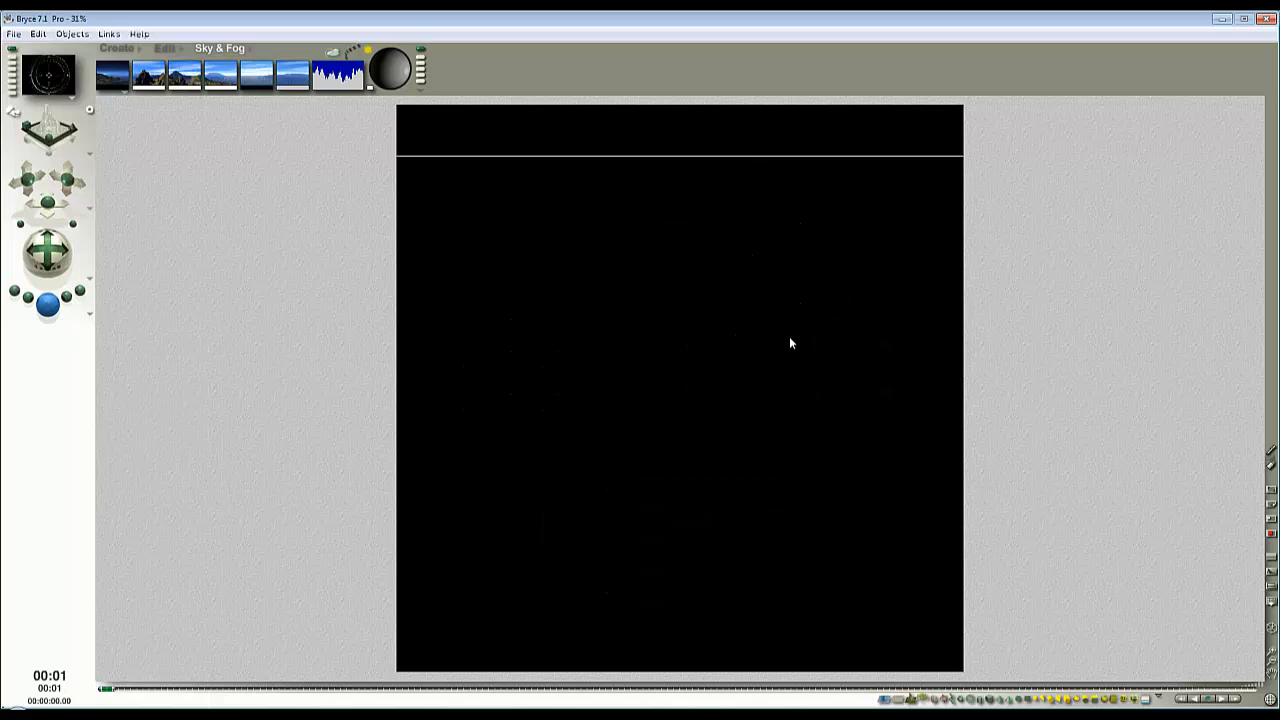
{"action": "key", "text": "Escape"}
{"action": "right_click", "coordinate": [788, 211]}
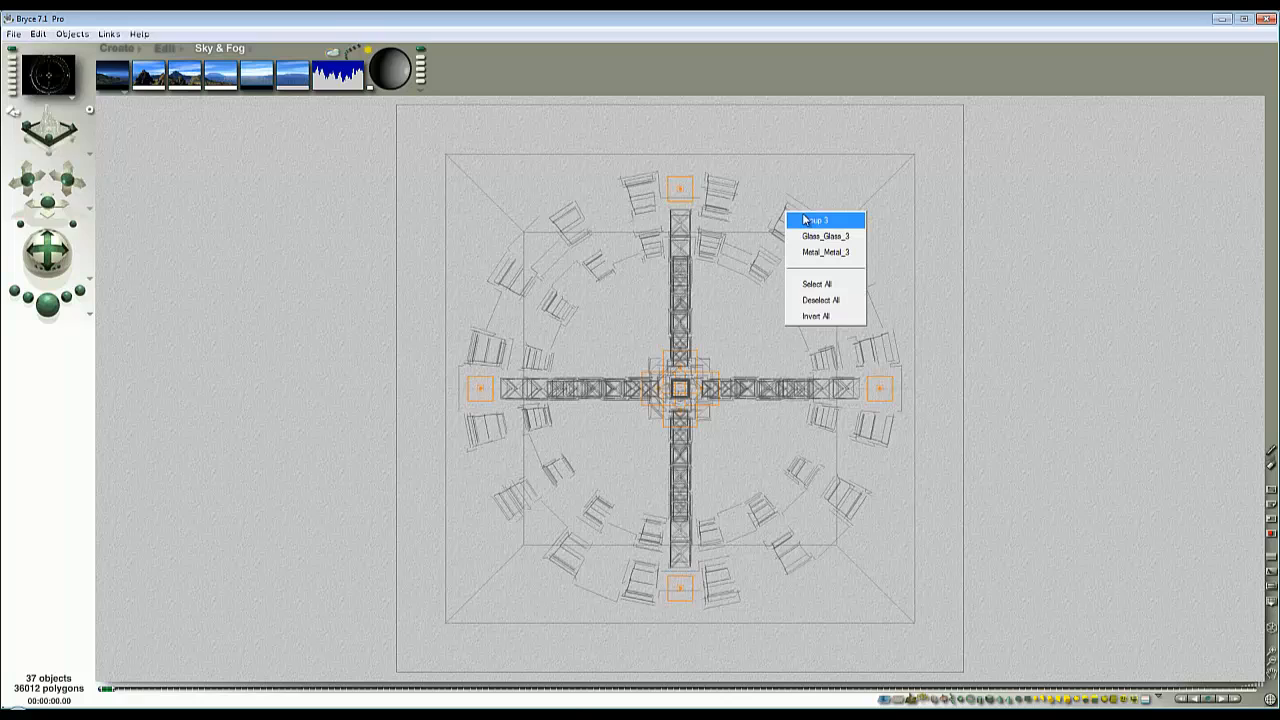
{"action": "left_click", "coordinate": [808, 221]}
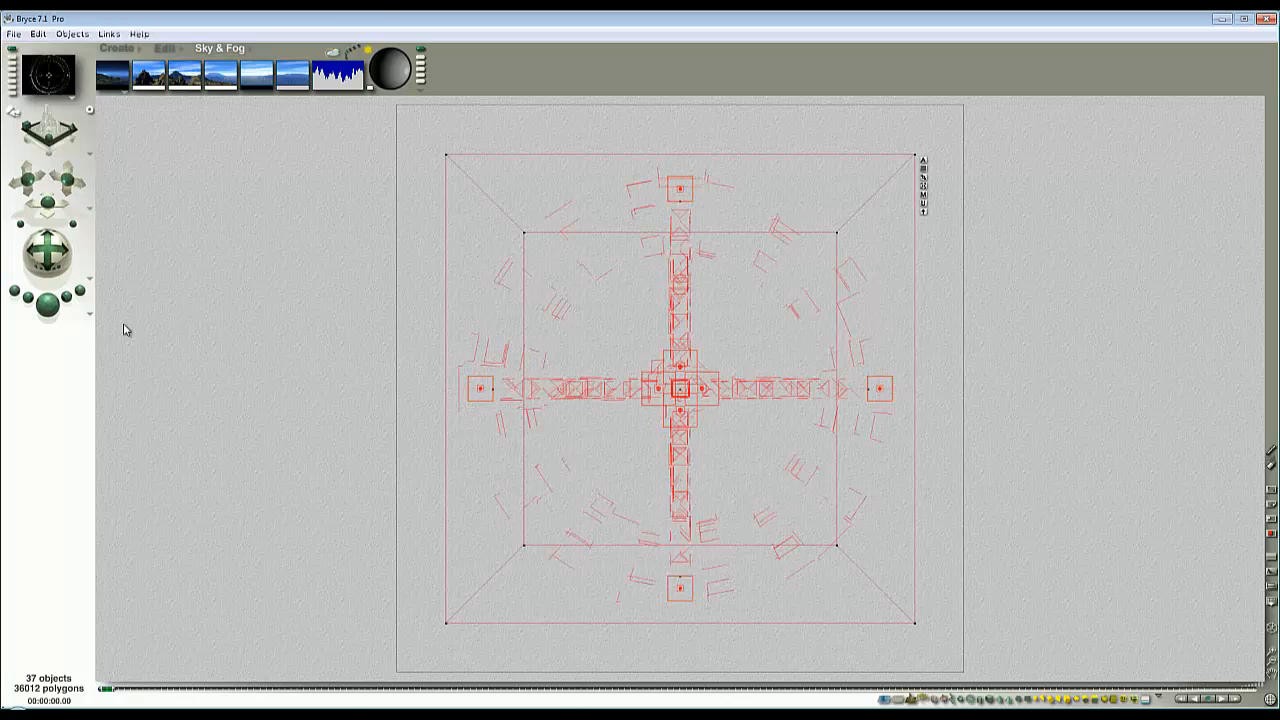
{"action": "left_click", "coordinate": [48, 305]}
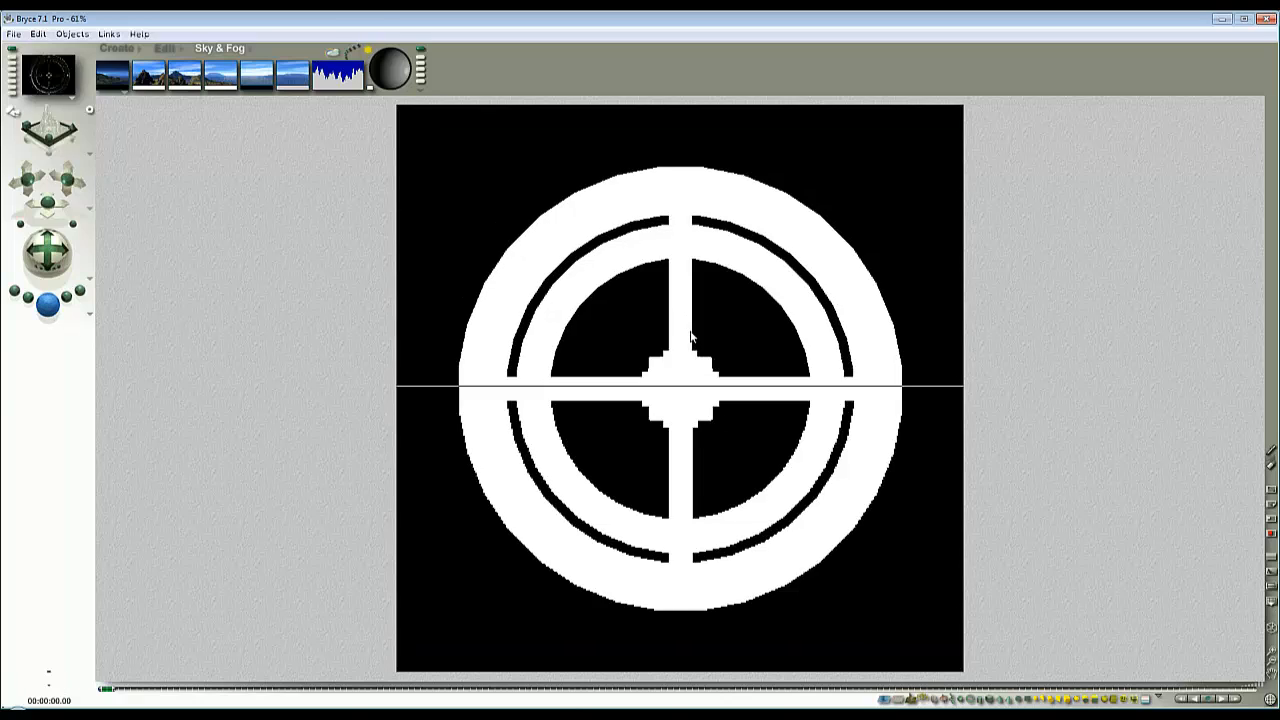
{"action": "key", "text": "Escape"}
{"action": "key", "text": "Escape"}
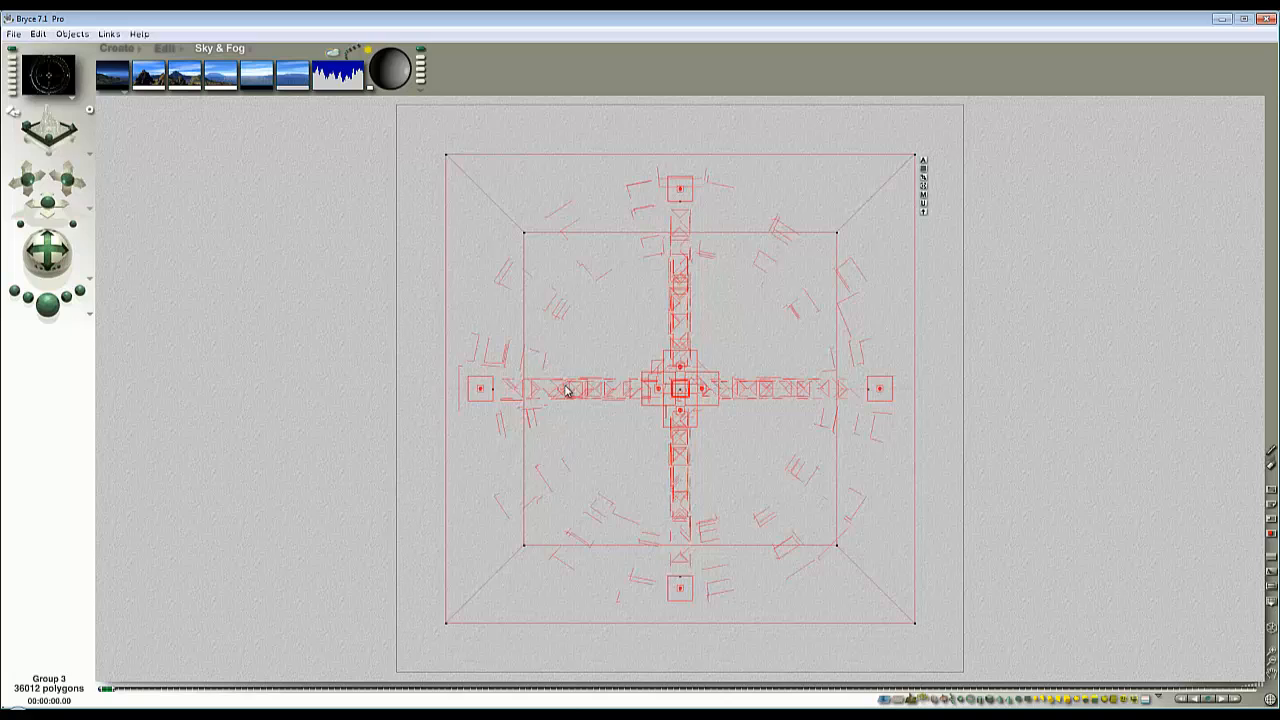
{"action": "key", "text": "Escape"}
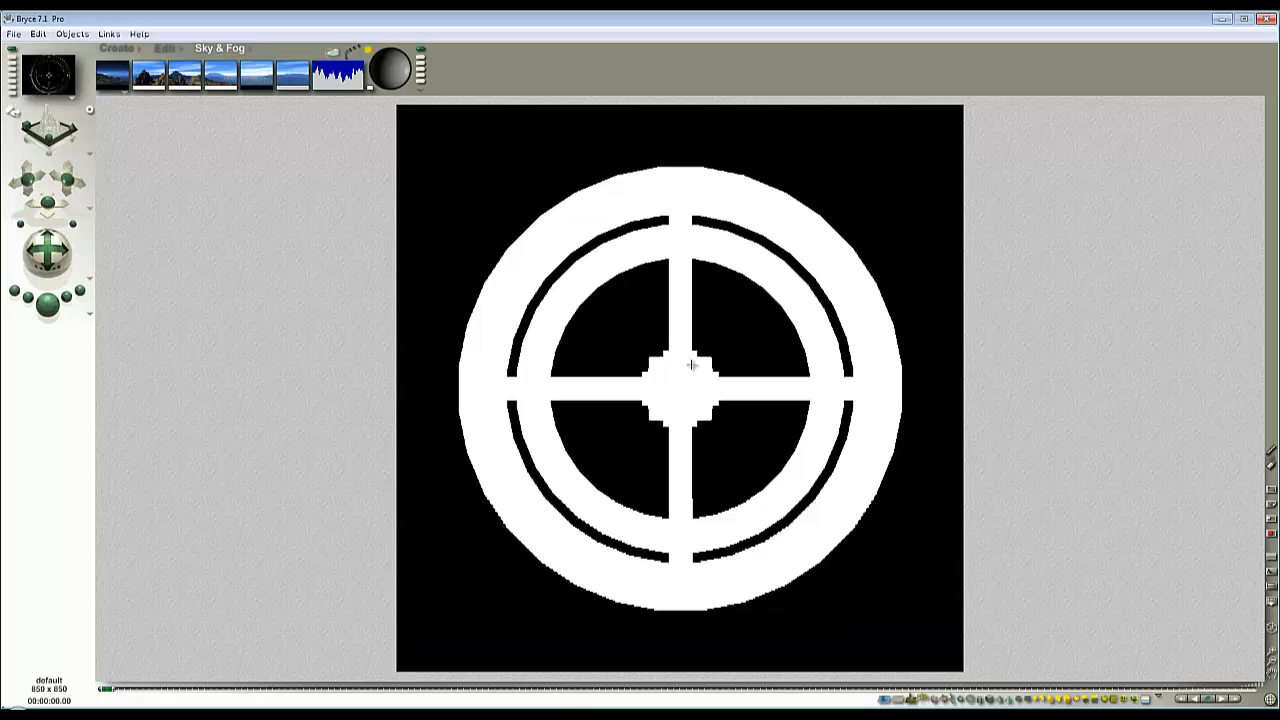
{"action": "key", "text": "Escape"}
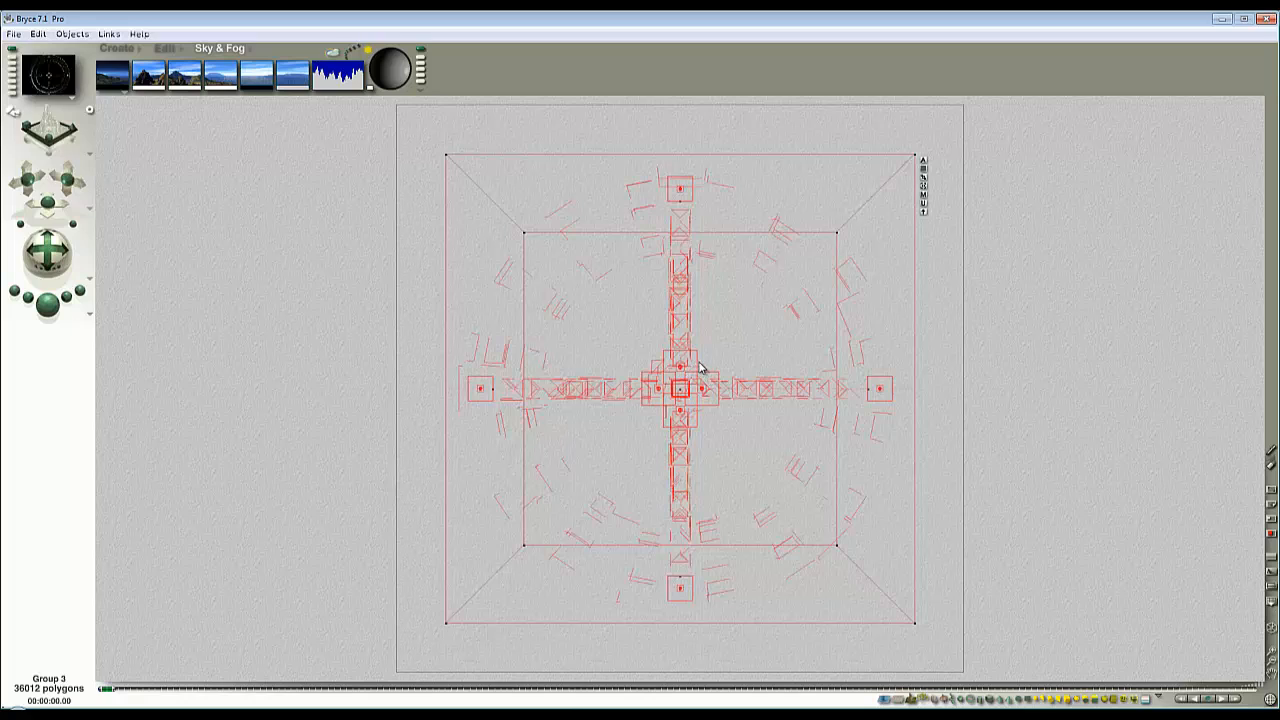
Step: Select the eight red sun glow objects on the station's hub and rim and hide them through their object attributes
{"action": "left_click", "coordinate": [688, 194], "text": "ctrl"}
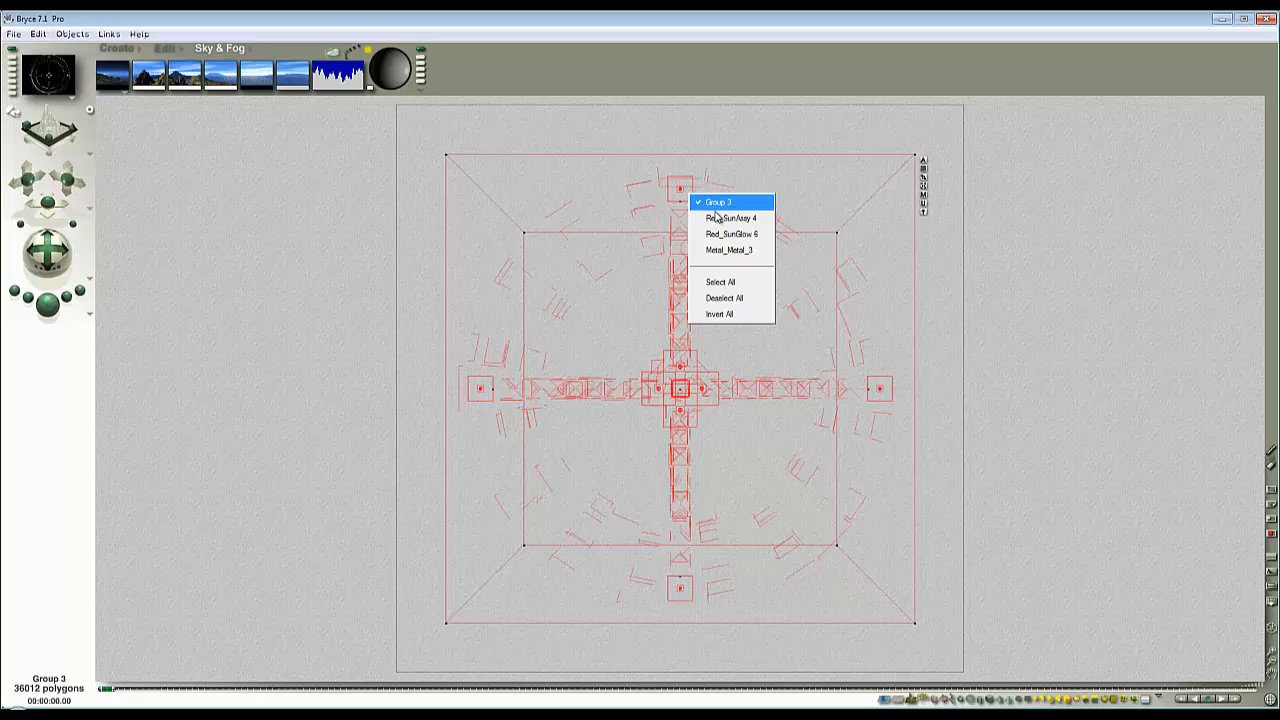
{"action": "left_click", "coordinate": [1088, 366]}
{"action": "key", "text": "Escape"}
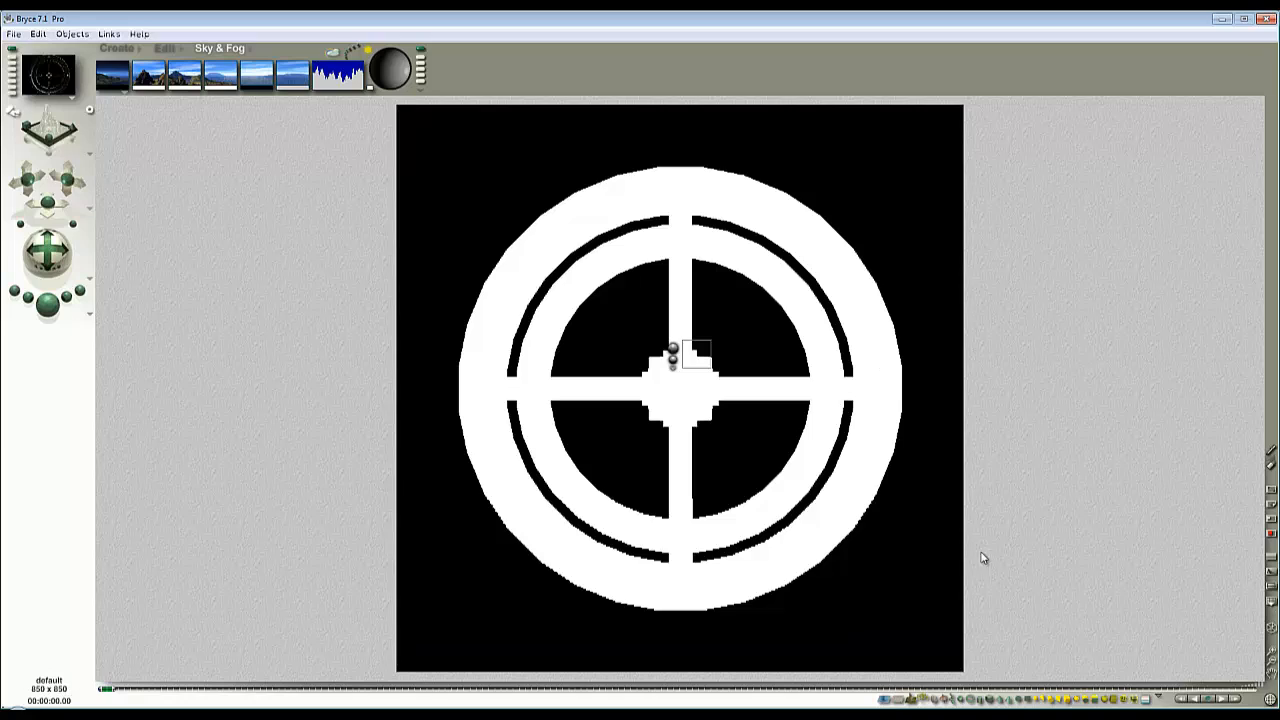
{"action": "left_click", "coordinate": [1146, 698]}
{"action": "left_click", "coordinate": [1163, 689]}
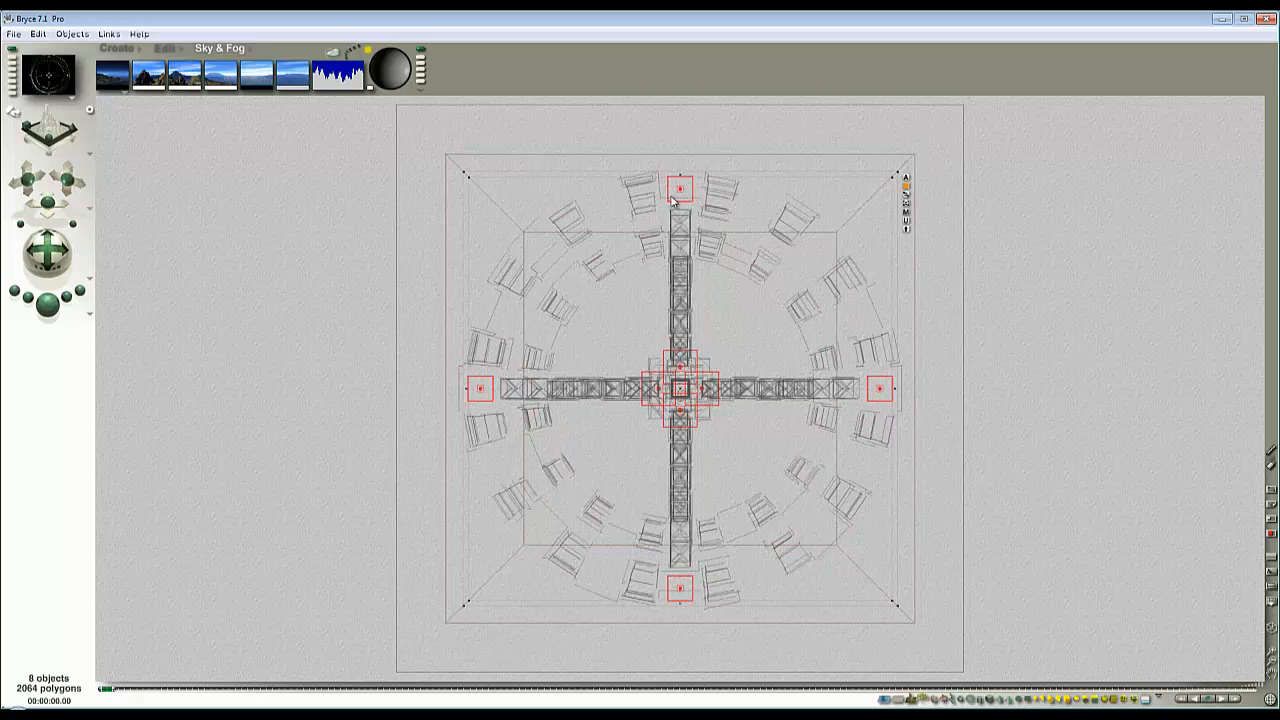
{"action": "left_click", "coordinate": [906, 180]}
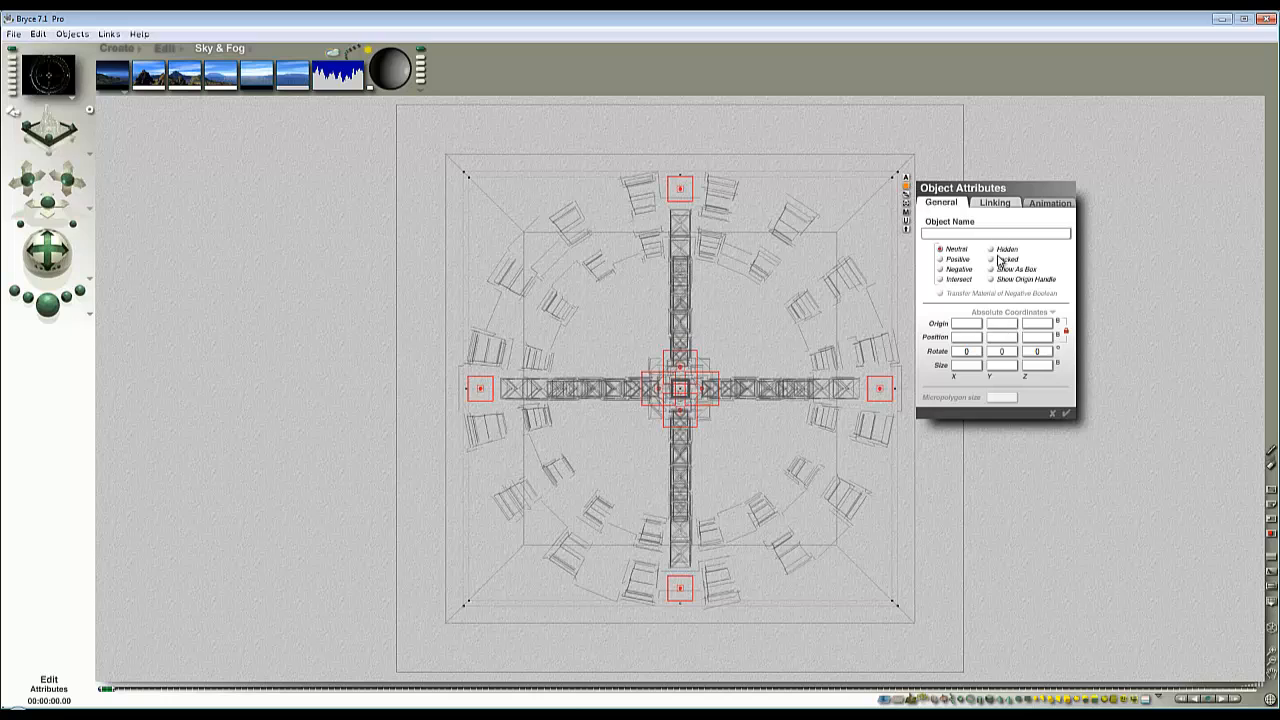
{"action": "key", "text": "Return"}
Step: Reselect Group 3 and re-render the mask in a region around the station's hub
{"action": "key", "text": "Escape"}
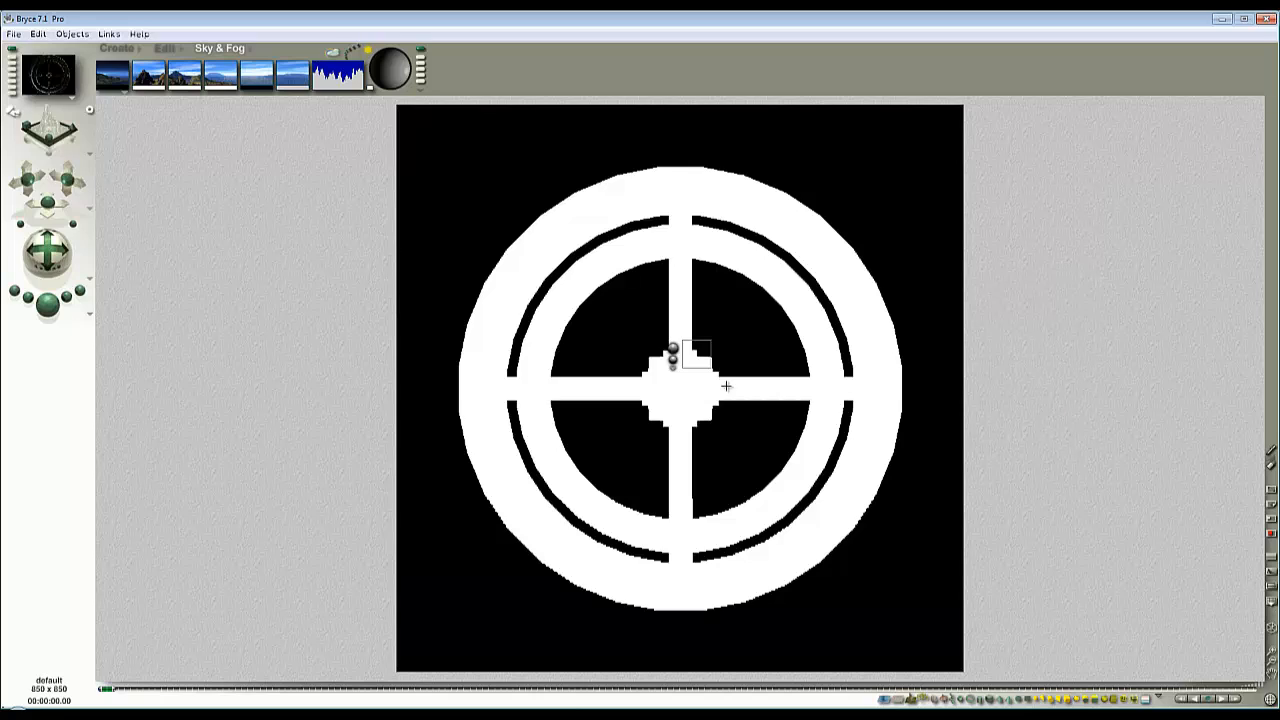
{"action": "left_click_drag", "start_coordinate": [727, 386], "coordinate": [627, 324]}
{"action": "key", "text": "ctrl+r"}
{"action": "key", "text": "Escape"}
{"action": "left_click", "coordinate": [838, 320], "text": "ctrl"}
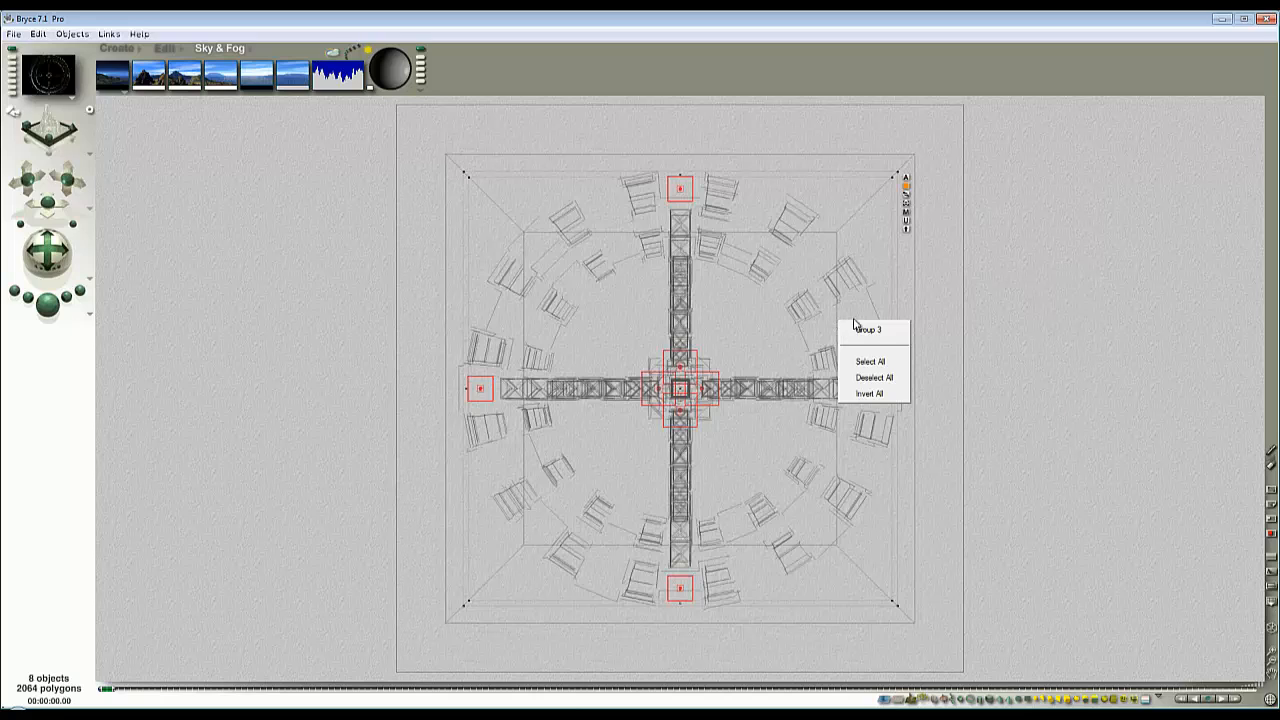
{"action": "left_click", "coordinate": [864, 330]}
{"action": "key", "text": "Escape"}
{"action": "left_click_drag", "start_coordinate": [737, 410], "coordinate": [617, 323]}
{"action": "key", "text": "ctrl+r"}
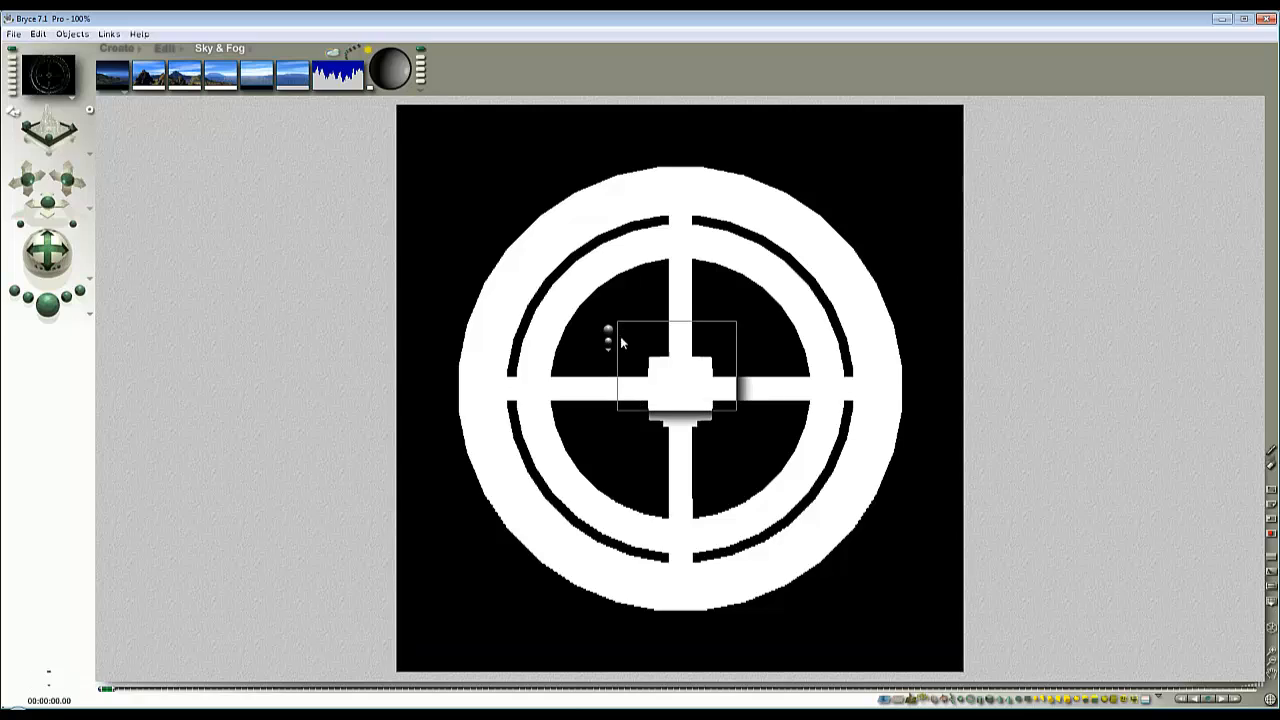
Step: Render the complete station mask with antialiasing, including the area below the hub
{"action": "key", "text": "Escape"}
{"action": "key", "text": "Escape"}
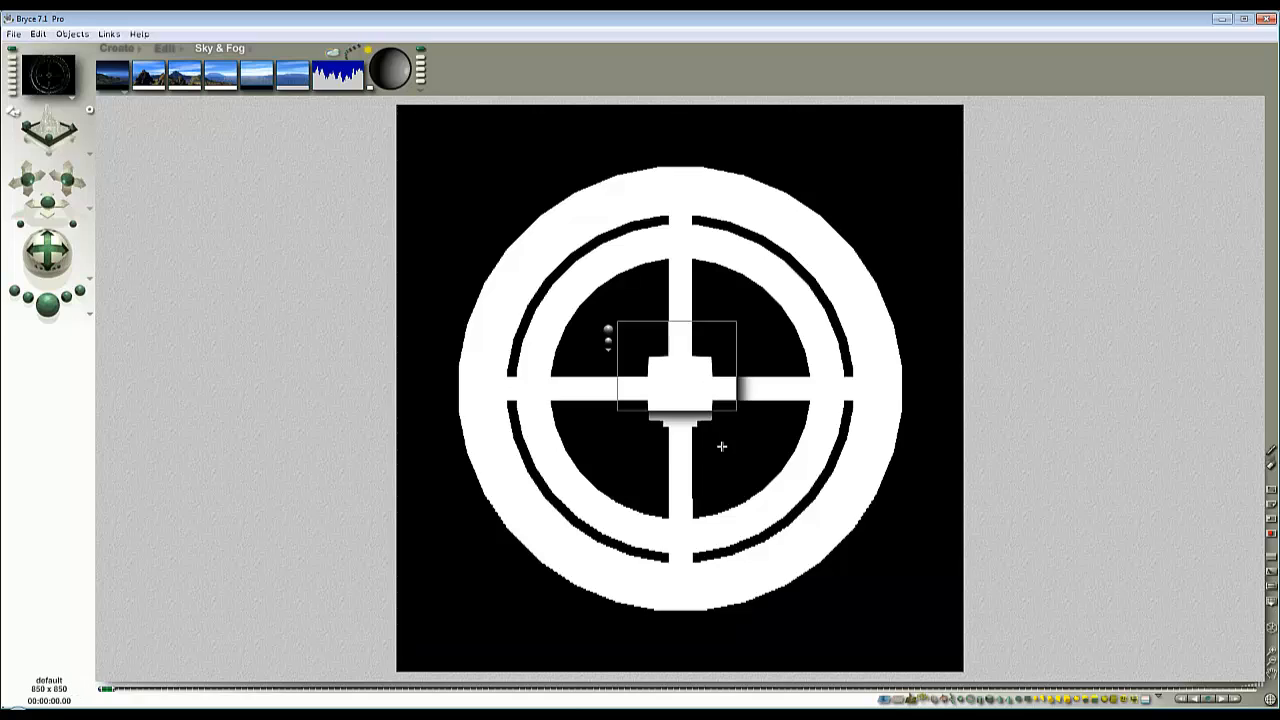
{"action": "left_click_drag", "start_coordinate": [722, 446], "coordinate": [622, 404]}
{"action": "left_click", "coordinate": [46, 303]}
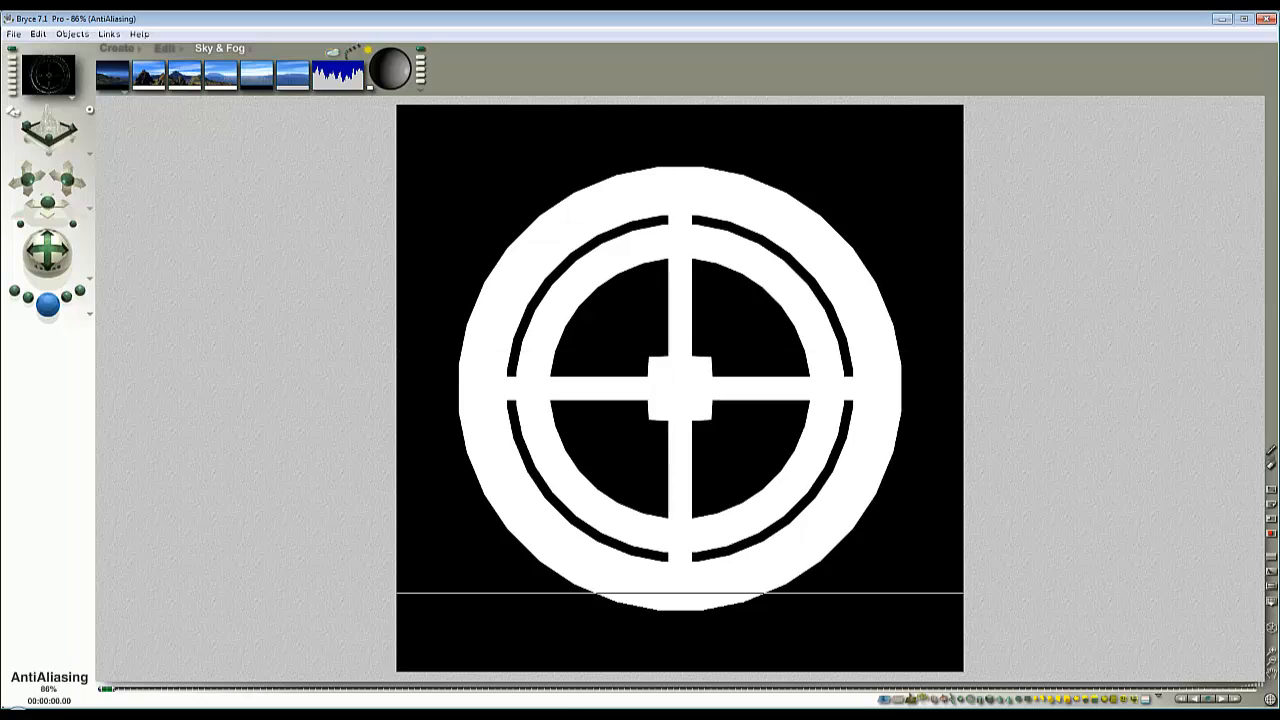
Step: Save the station mask render as Background7v2_mask.bmp in the P60_video_and_source folder
{"action": "left_click", "coordinate": [14, 34]}
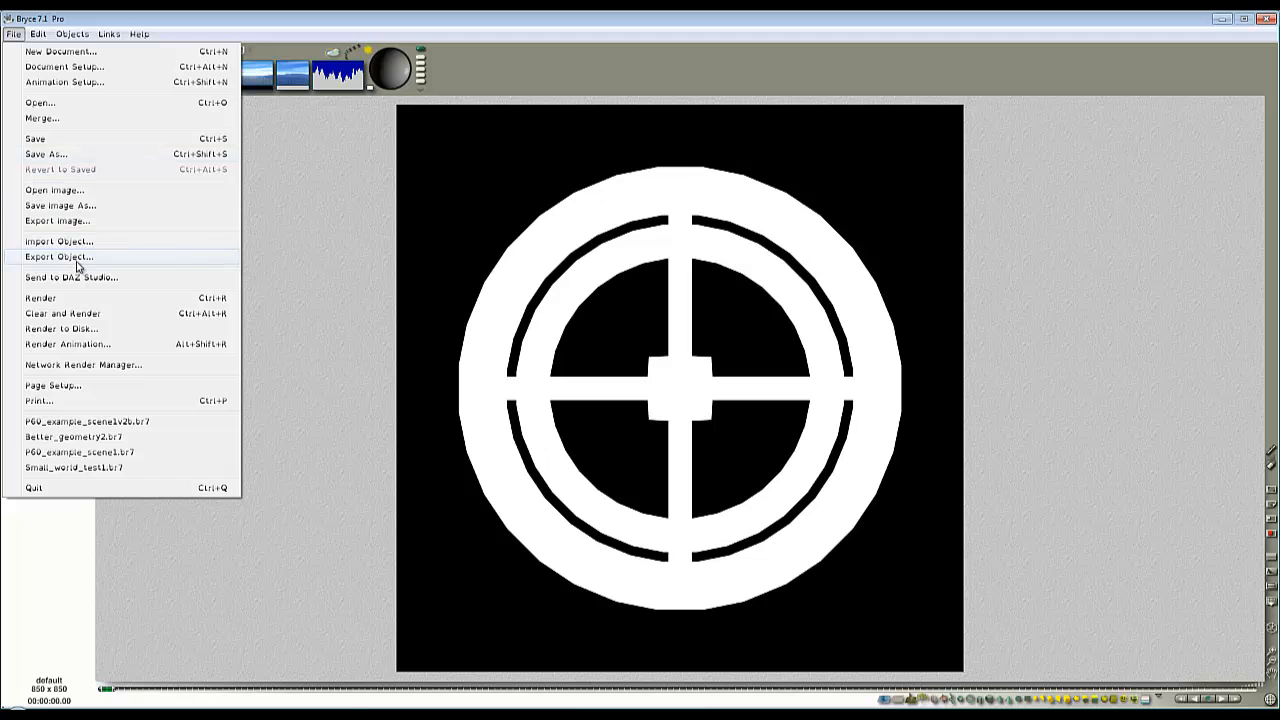
{"action": "left_click", "coordinate": [77, 224]}
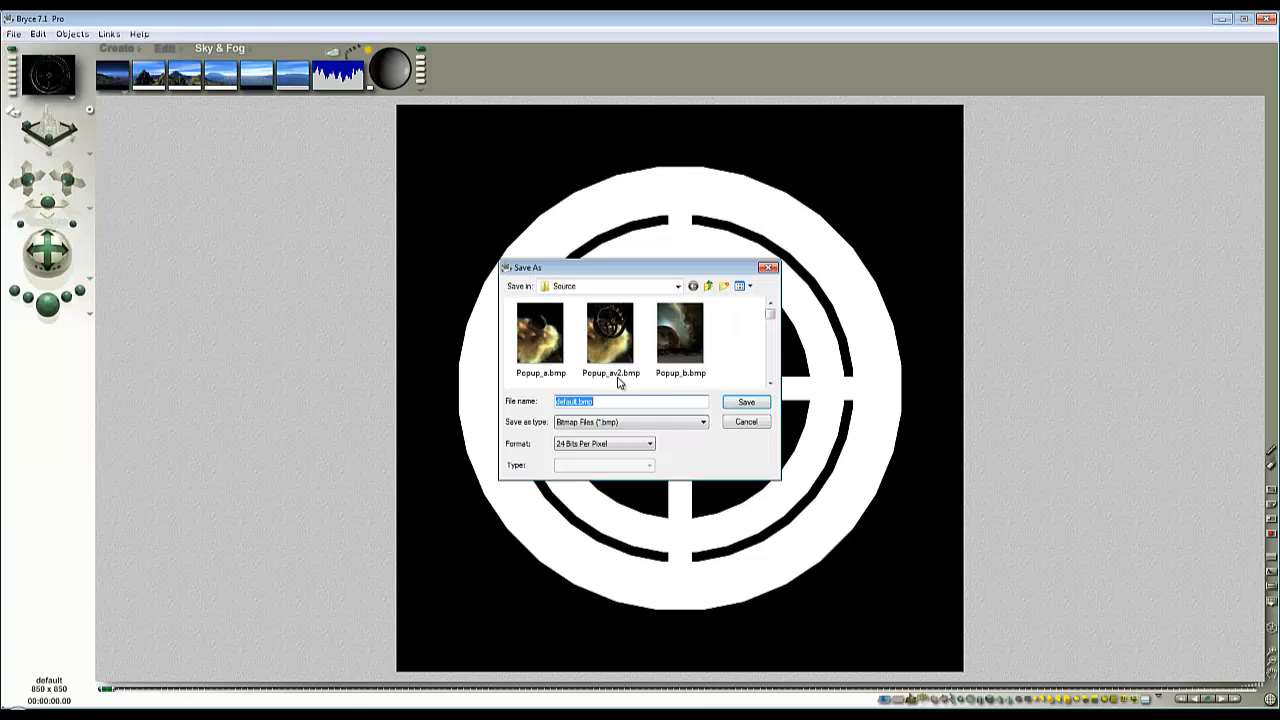
{"action": "left_click_drag", "start_coordinate": [769, 316], "coordinate": [769, 383]}
{"action": "left_click", "coordinate": [708, 286]}
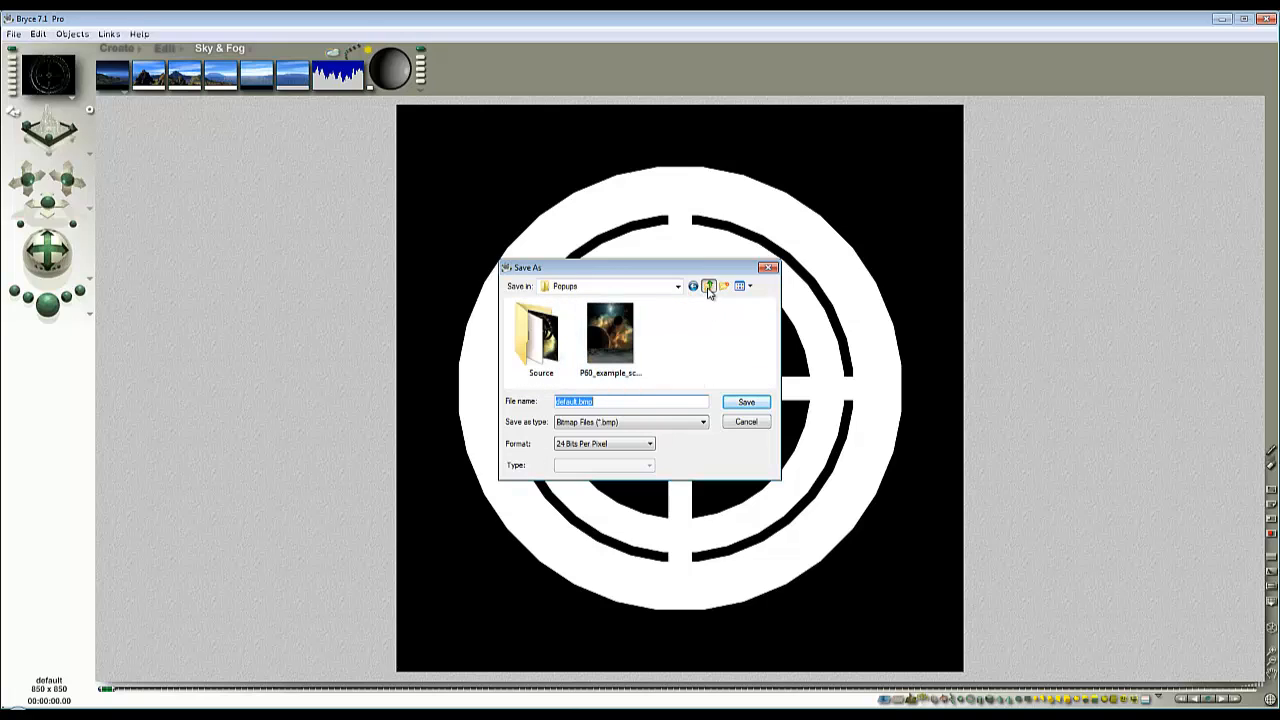
{"action": "left_click", "coordinate": [708, 286]}
{"action": "left_click_drag", "start_coordinate": [770, 310], "coordinate": [773, 333]}
{"action": "left_click_drag", "start_coordinate": [772, 320], "coordinate": [772, 332]}
{"action": "left_click", "coordinate": [540, 322]}
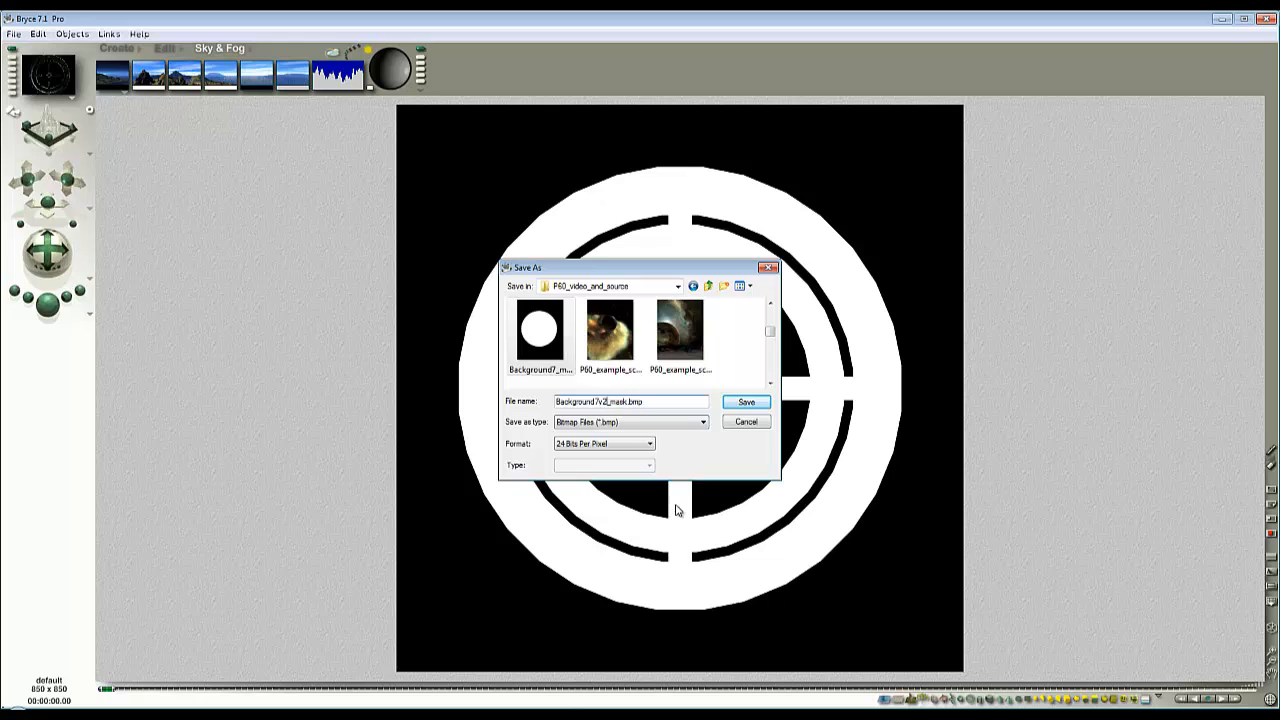
{"action": "left_click", "coordinate": [747, 402]}
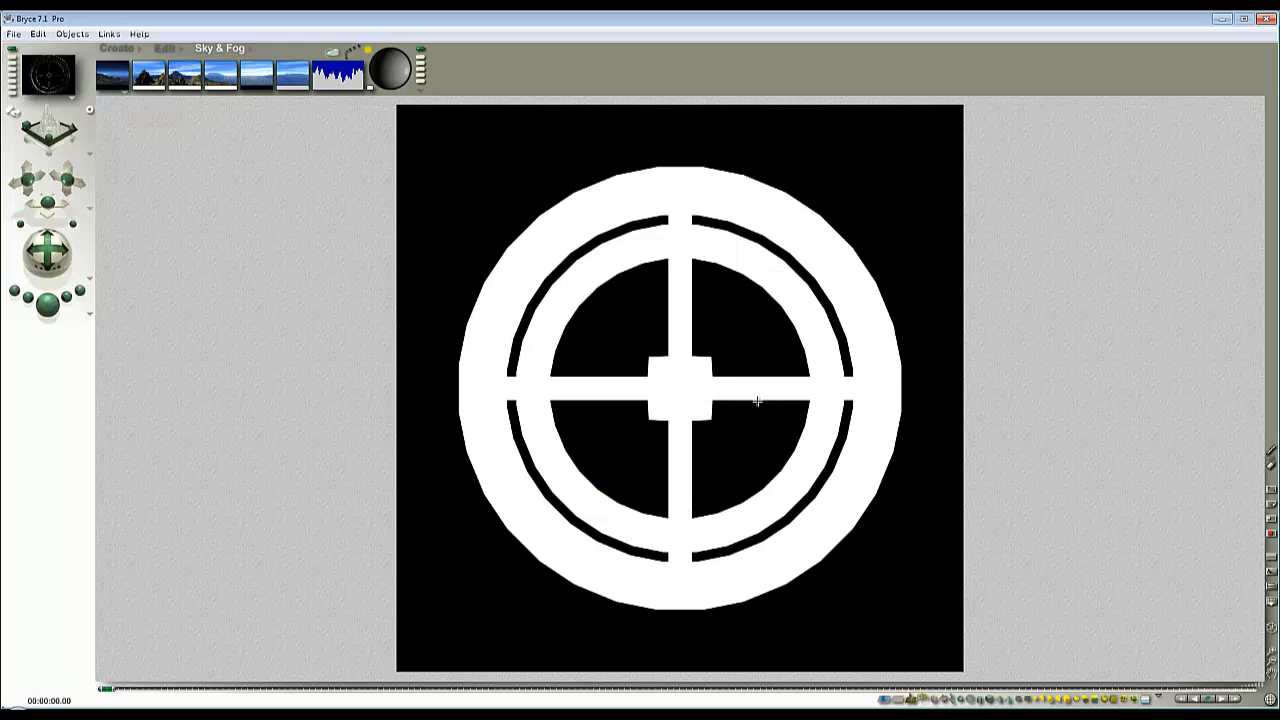
Step: Turn off object mask rendering and start a normal render of the ring station, stopping it after the first passes
{"action": "left_click", "coordinate": [88, 316]}
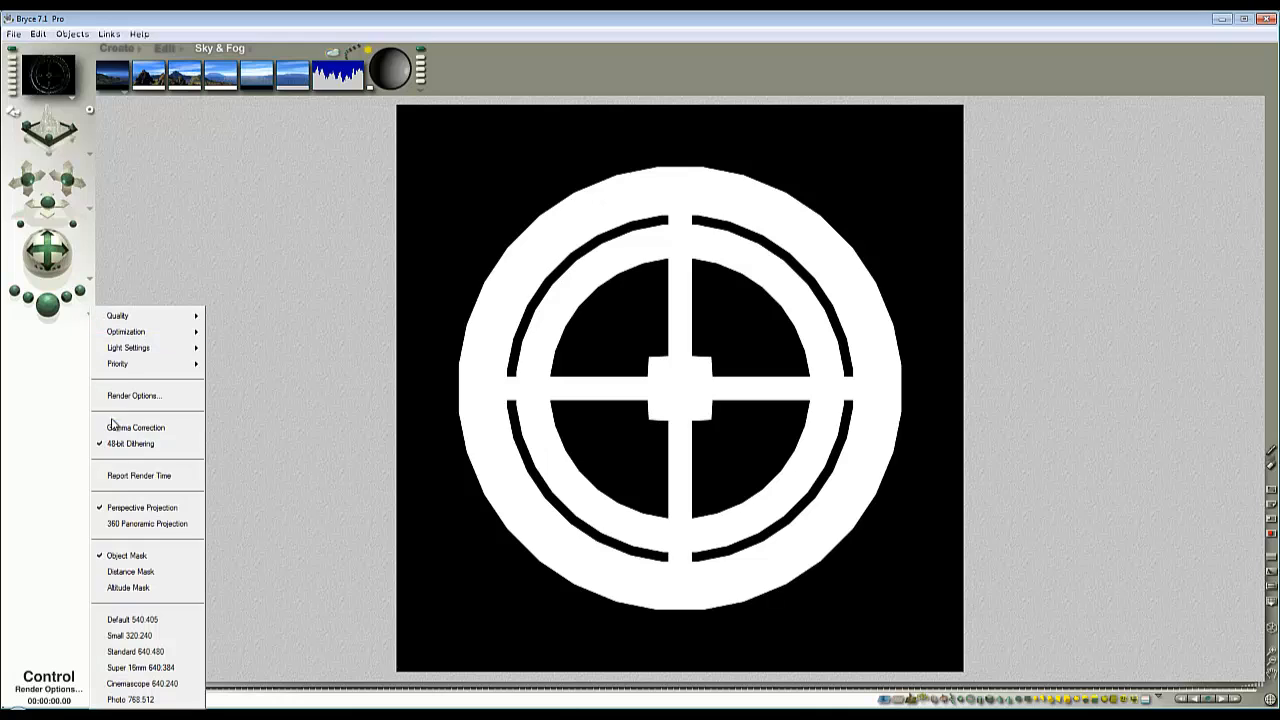
{"action": "left_click", "coordinate": [122, 555]}
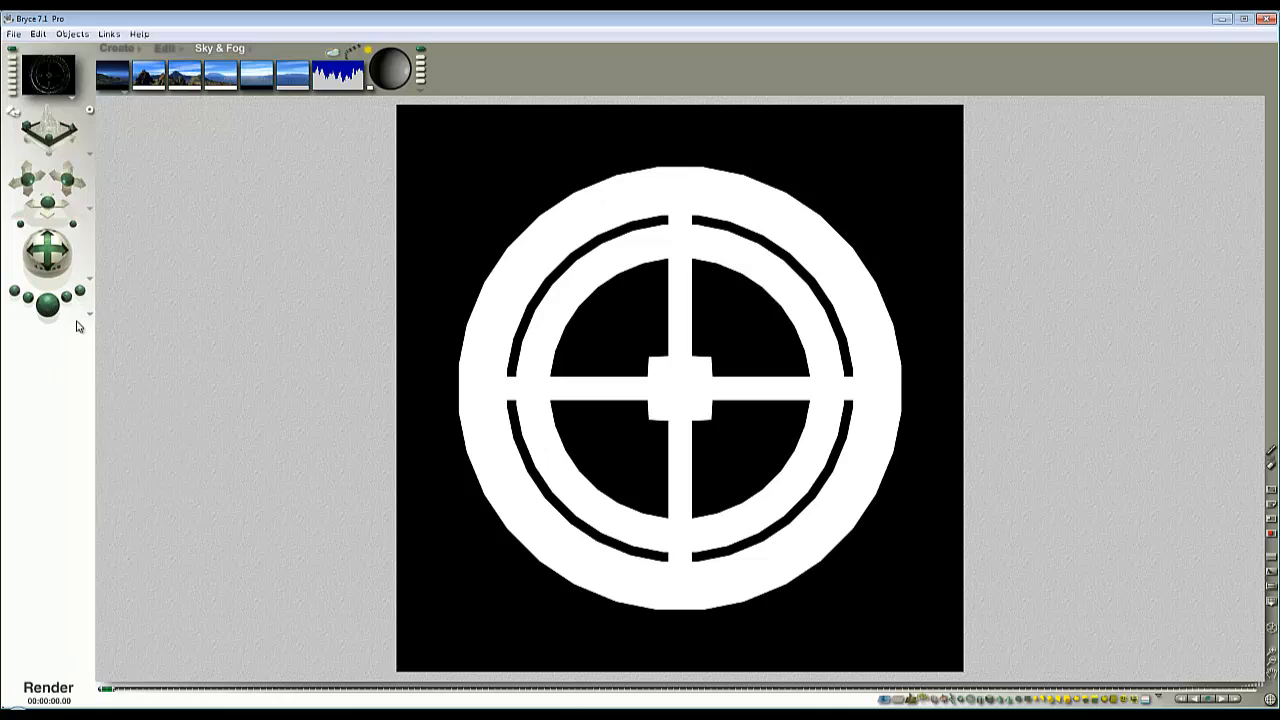
{"action": "left_click", "coordinate": [47, 303]}
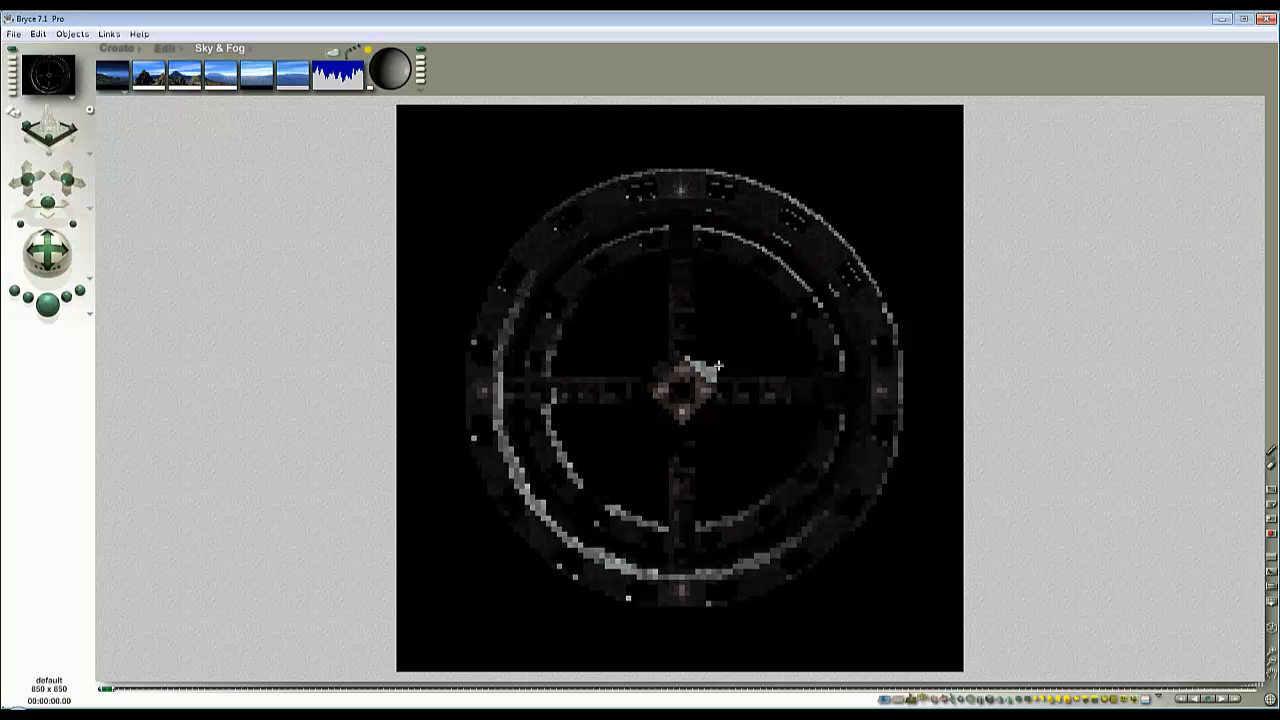
{"action": "left_click", "coordinate": [754, 380]}
Step: Select the Family 20 glow objects, unhide them through their object attributes, and render the station in full colour
{"action": "left_click", "coordinate": [1146, 700]}
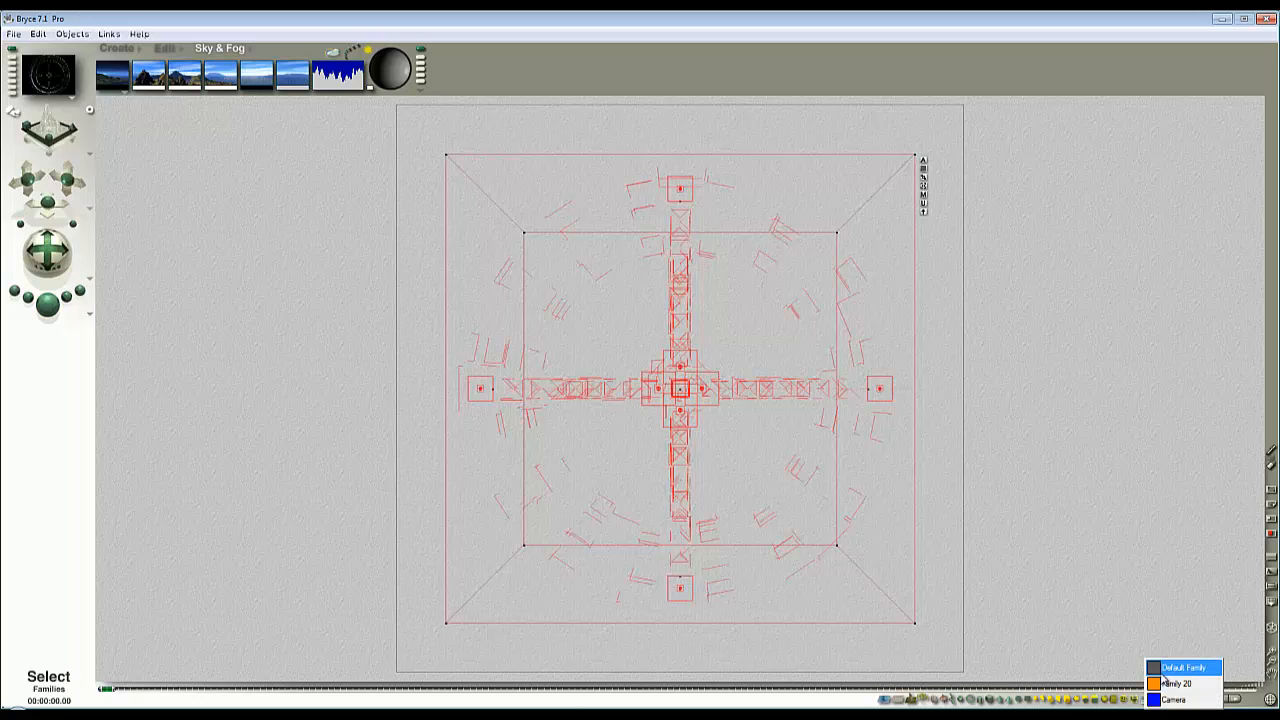
{"action": "left_click", "coordinate": [1170, 684]}
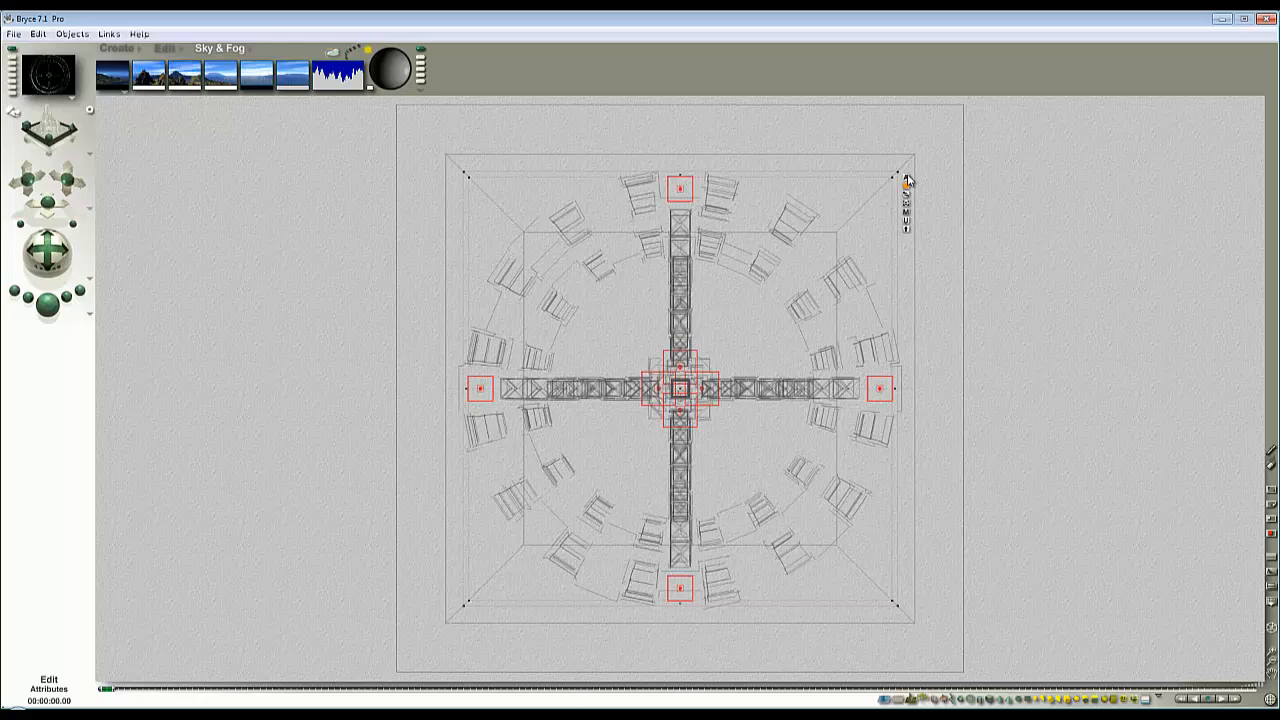
{"action": "left_click", "coordinate": [906, 180]}
{"action": "left_click", "coordinate": [1068, 411]}
{"action": "left_click", "coordinate": [48, 305]}
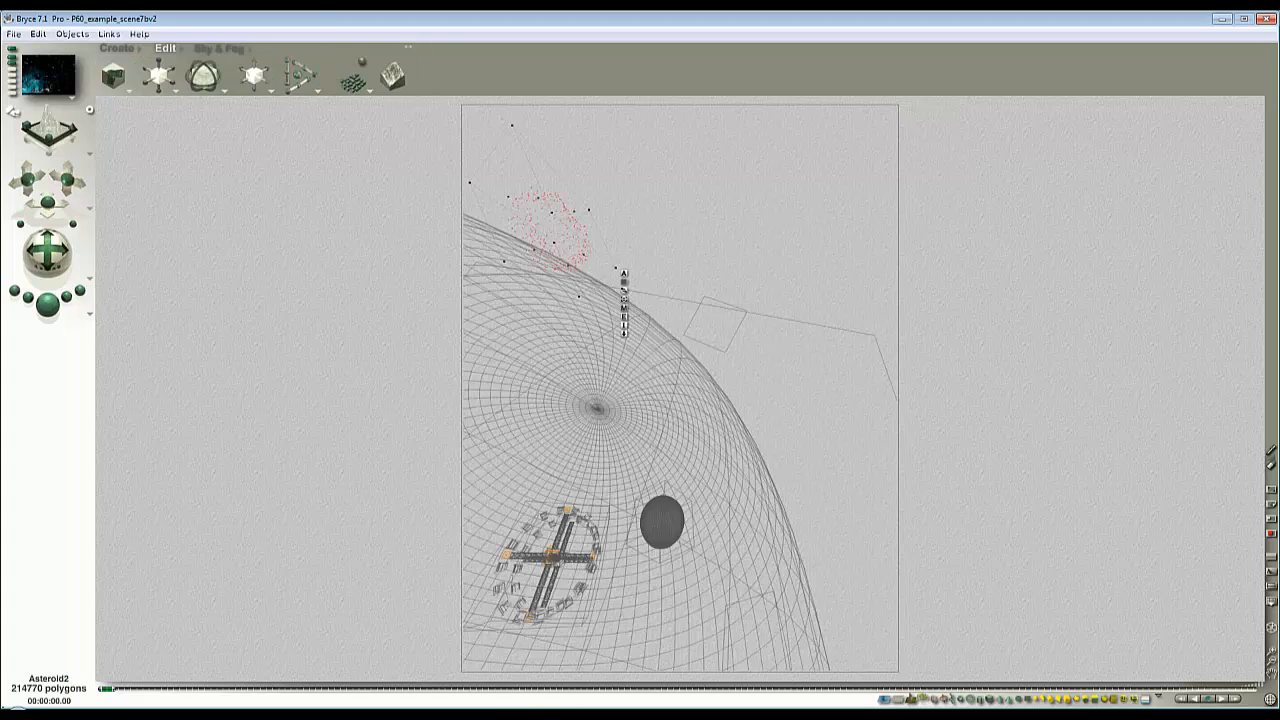
Step: In the P60_example_scene7bv2 scene, select the ring station's Group 1 and delete it
{"action": "left_click", "coordinate": [589, 519], "text": "ctrl"}
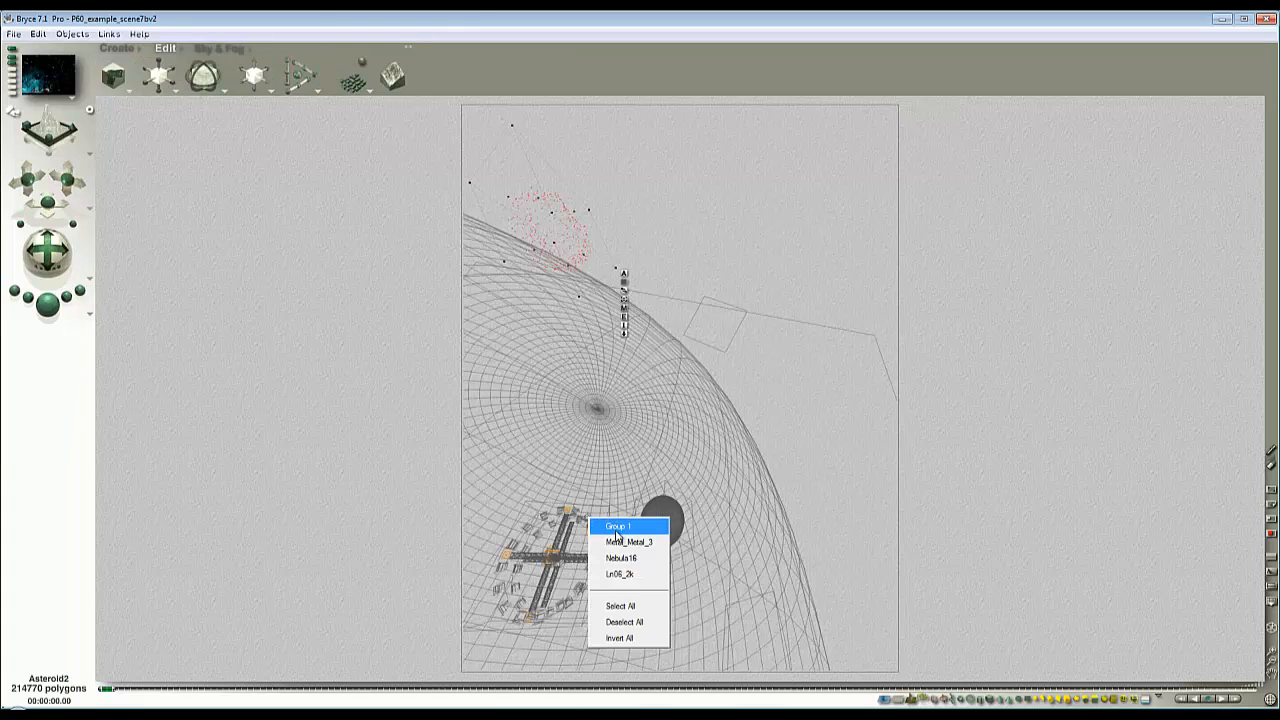
{"action": "left_click", "coordinate": [618, 530]}
{"action": "key", "text": "Delete"}
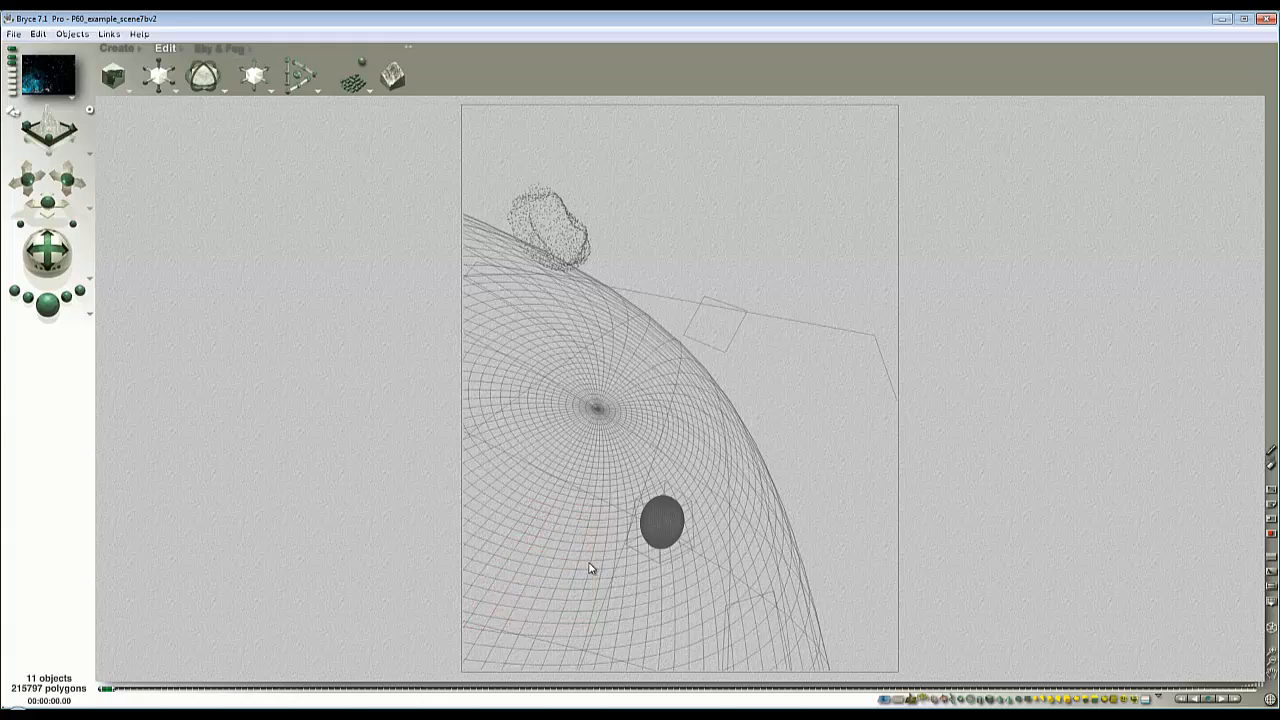
Step: Create a picture object from Background7v2_mask.bmp, copying the mask image into its alpha channel as well
{"action": "left_click", "coordinate": [10, 65]}
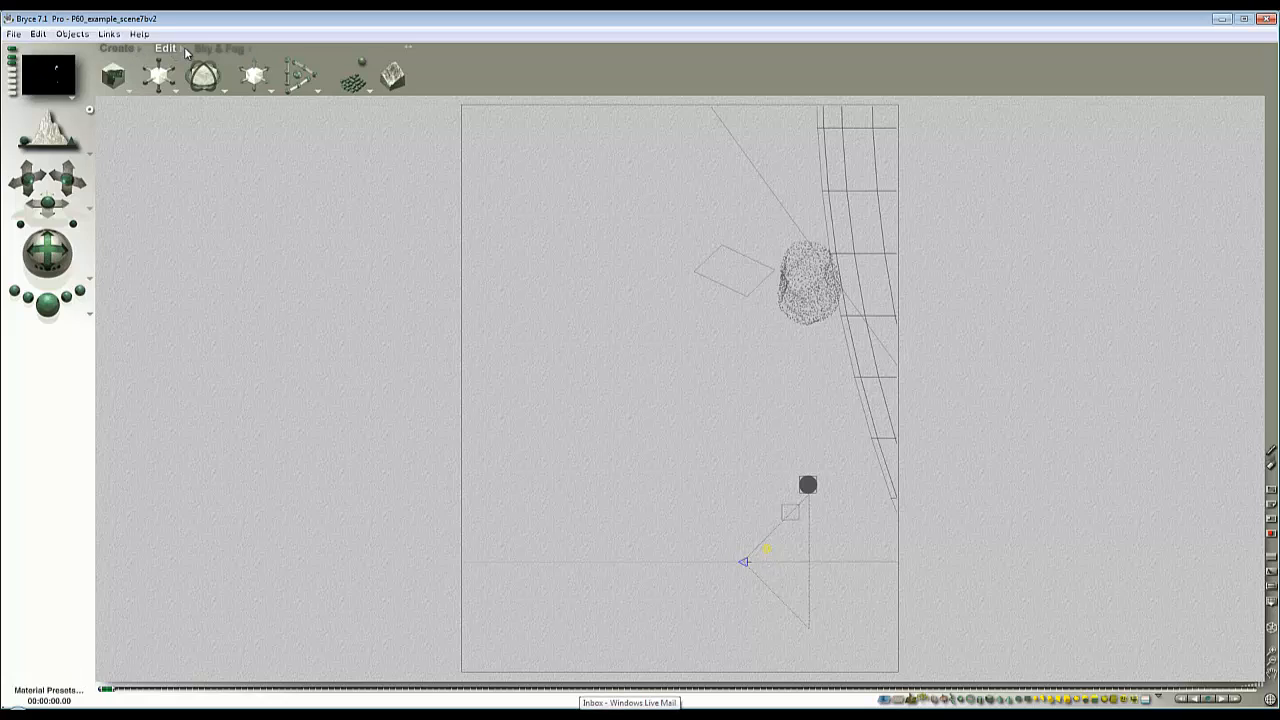
{"action": "left_click", "coordinate": [136, 50]}
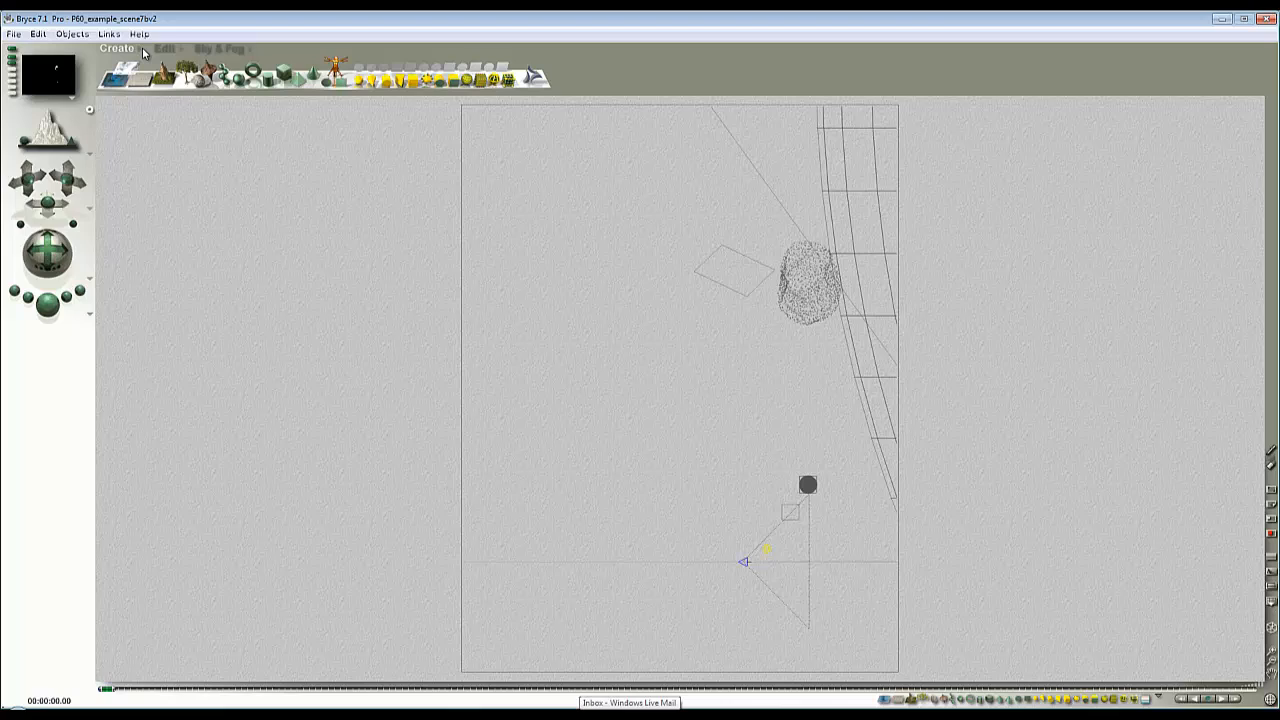
{"action": "left_click", "coordinate": [336, 66]}
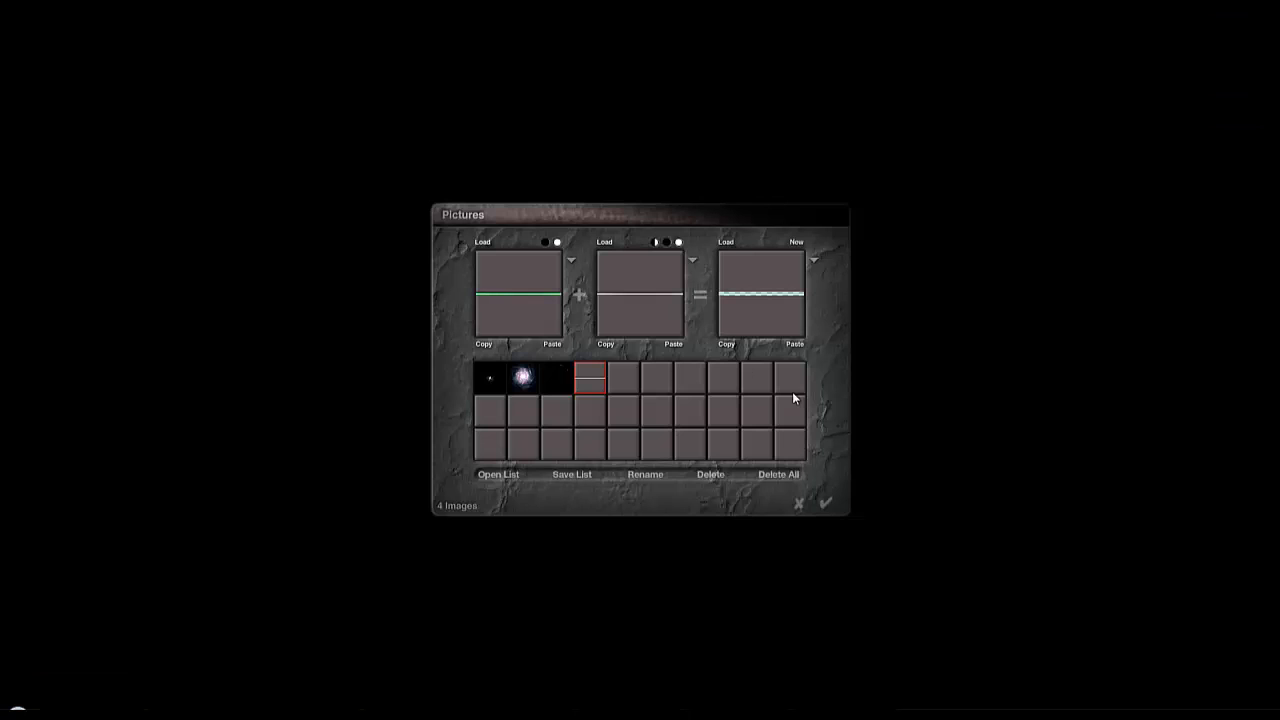
{"action": "left_click", "coordinate": [624, 389]}
{"action": "mouse_move", "coordinate": [770, 332]}
{"action": "left_mouse_down"}
{"action": "mouse_move", "coordinate": [775, 360]}
{"action": "mouse_move", "coordinate": [773, 348]}
{"action": "left_mouse_up"}
{"action": "left_click", "coordinate": [633, 406]}
{"action": "left_click", "coordinate": [738, 426]}
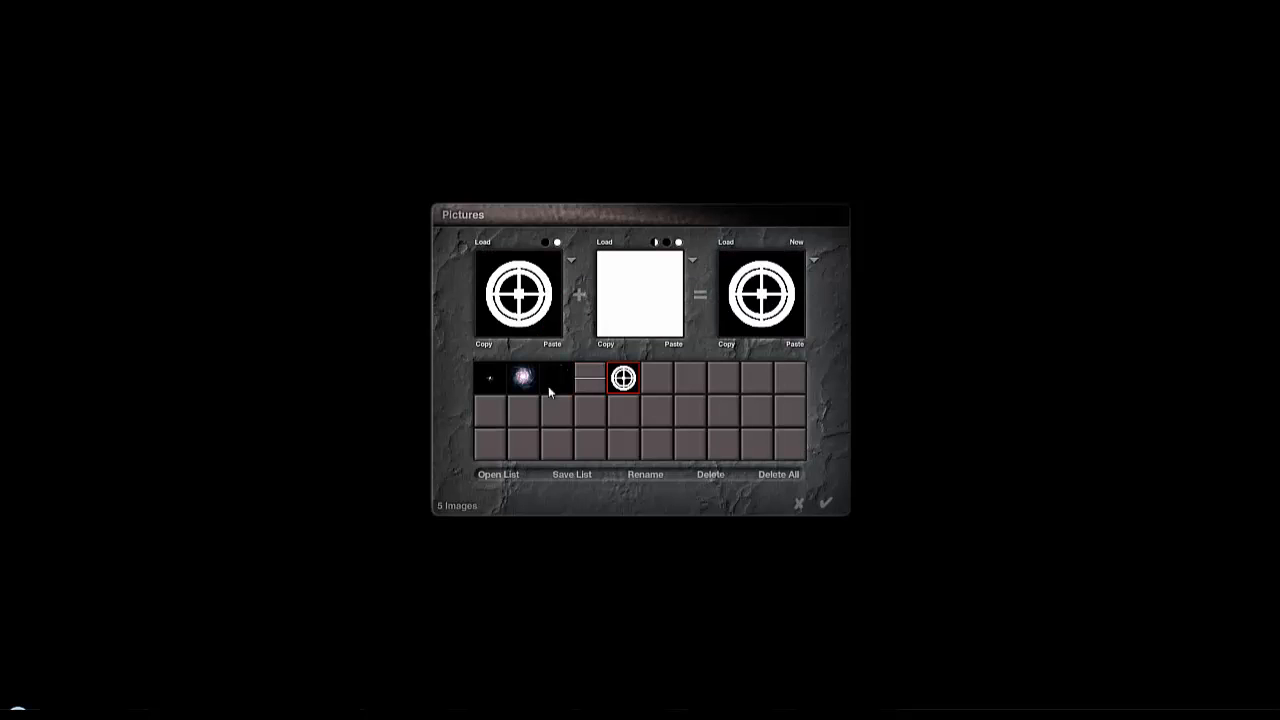
{"action": "left_click", "coordinate": [483, 344]}
{"action": "left_click", "coordinate": [673, 343]}
{"action": "left_click", "coordinate": [705, 366]}
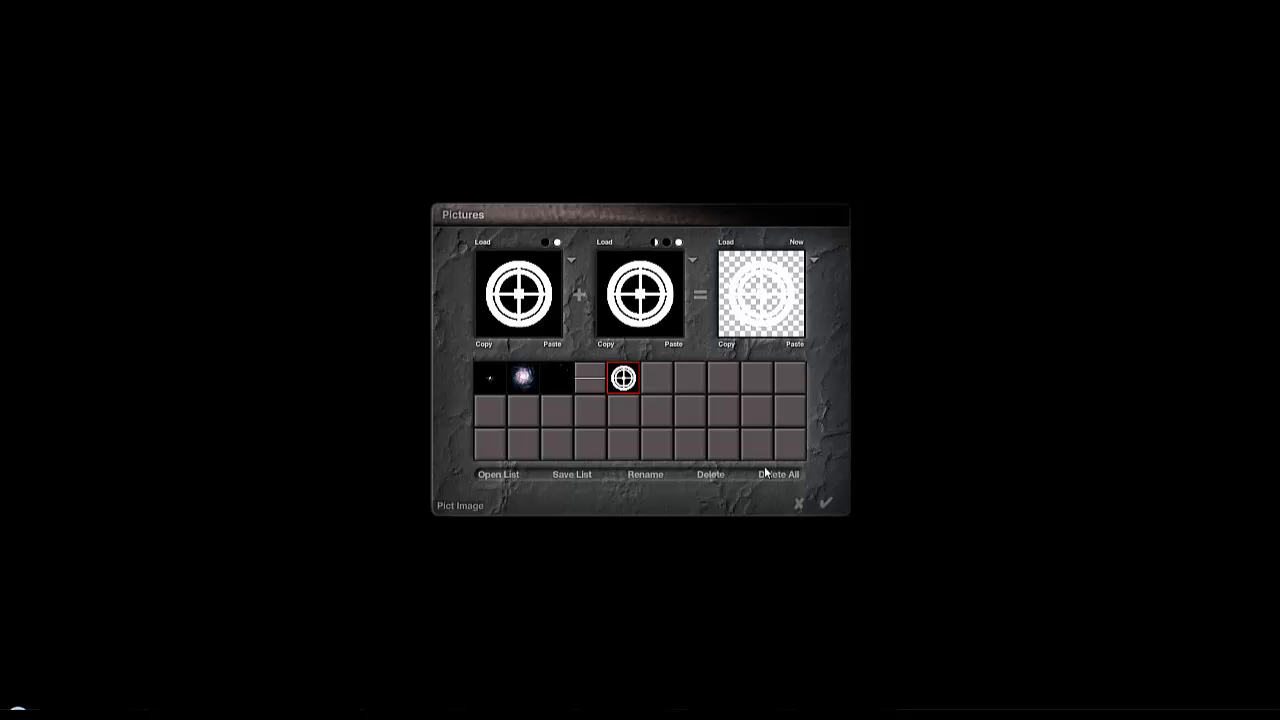
{"action": "left_click", "coordinate": [826, 503]}
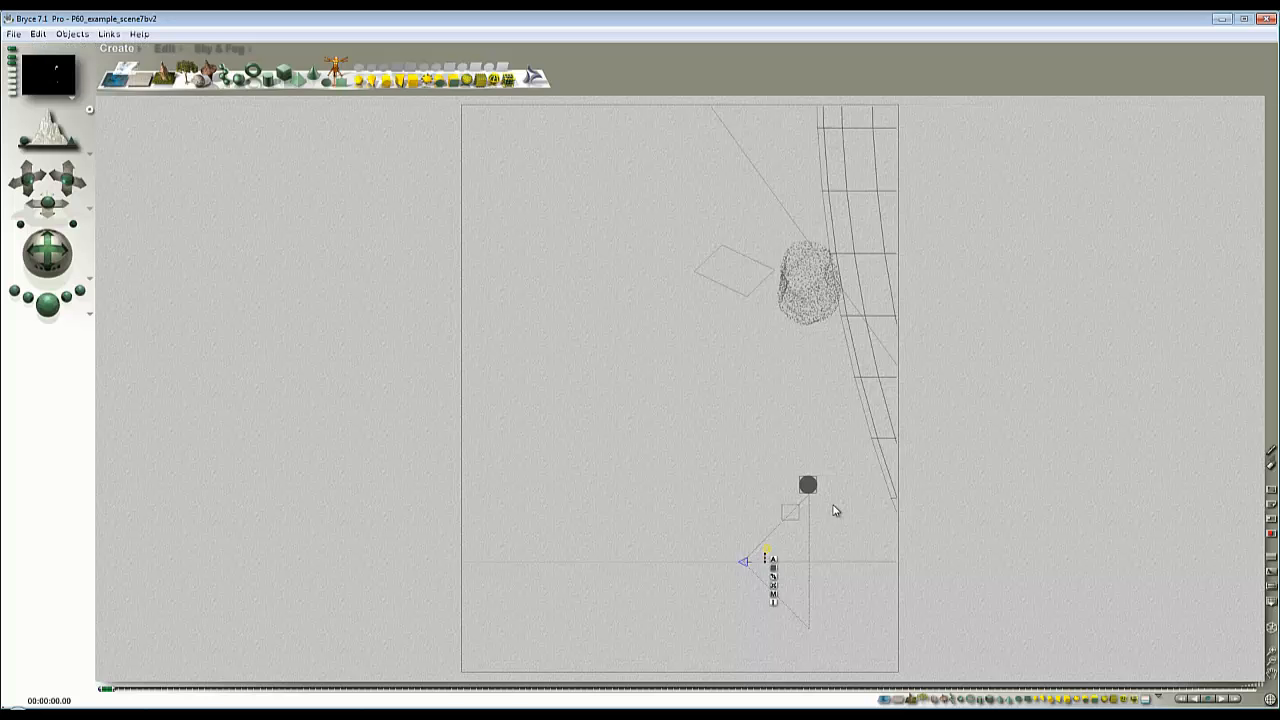
Step: Set the new 2D picture face's Y origin to 0 in its object attributes
{"action": "left_click", "coordinate": [779, 566]}
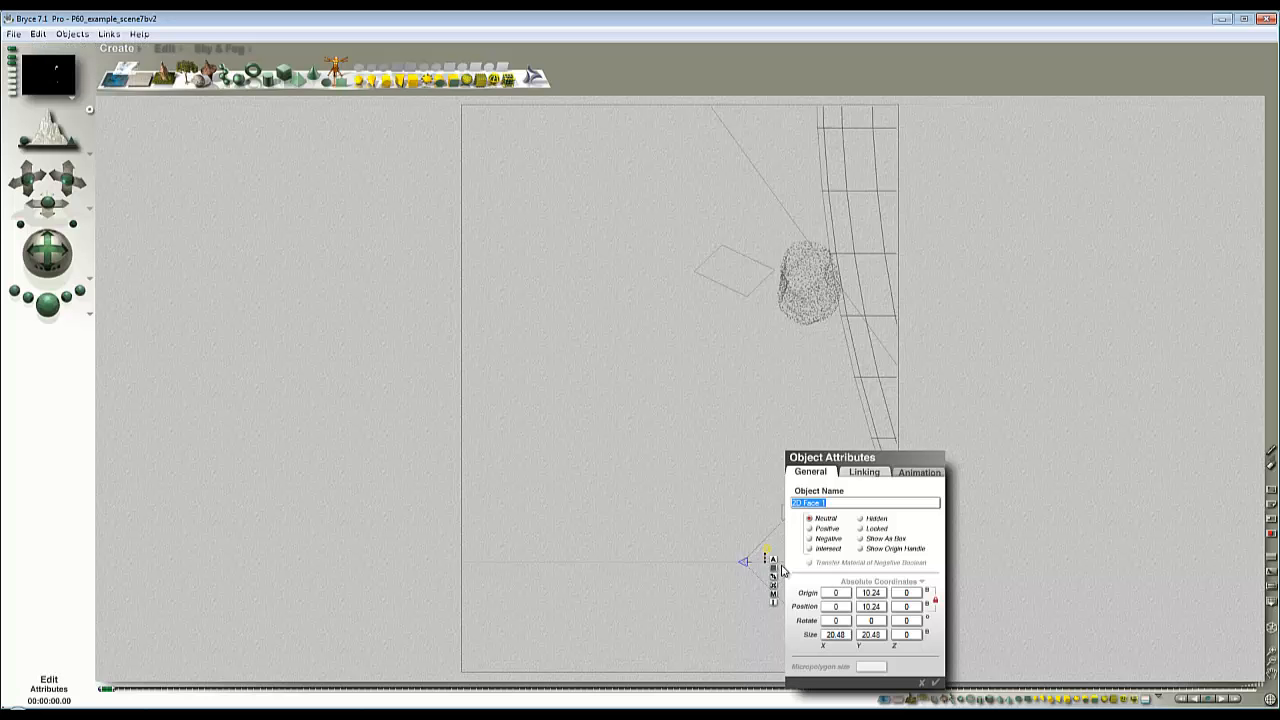
{"action": "left_click", "coordinate": [874, 594]}
{"action": "left_click", "coordinate": [935, 683]}
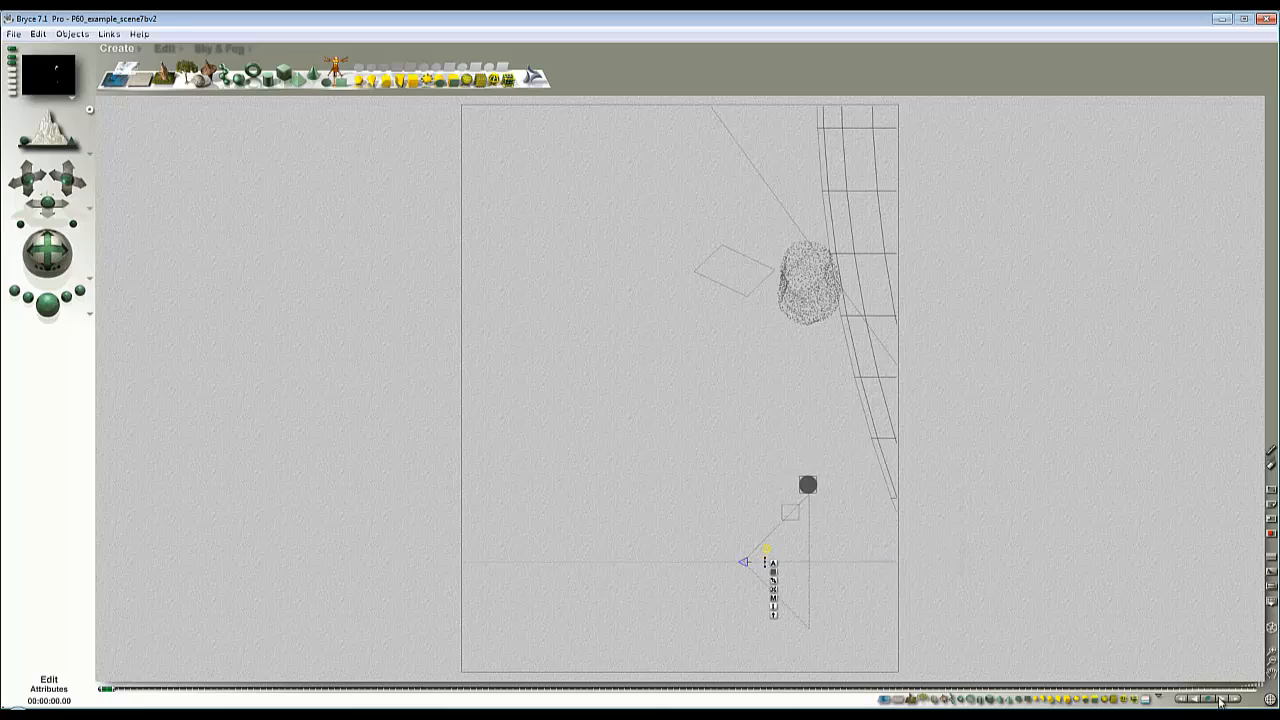
Step: Link the 2D picture face to Perspective Camera as its parent object
{"action": "left_click", "coordinate": [1272, 655]}
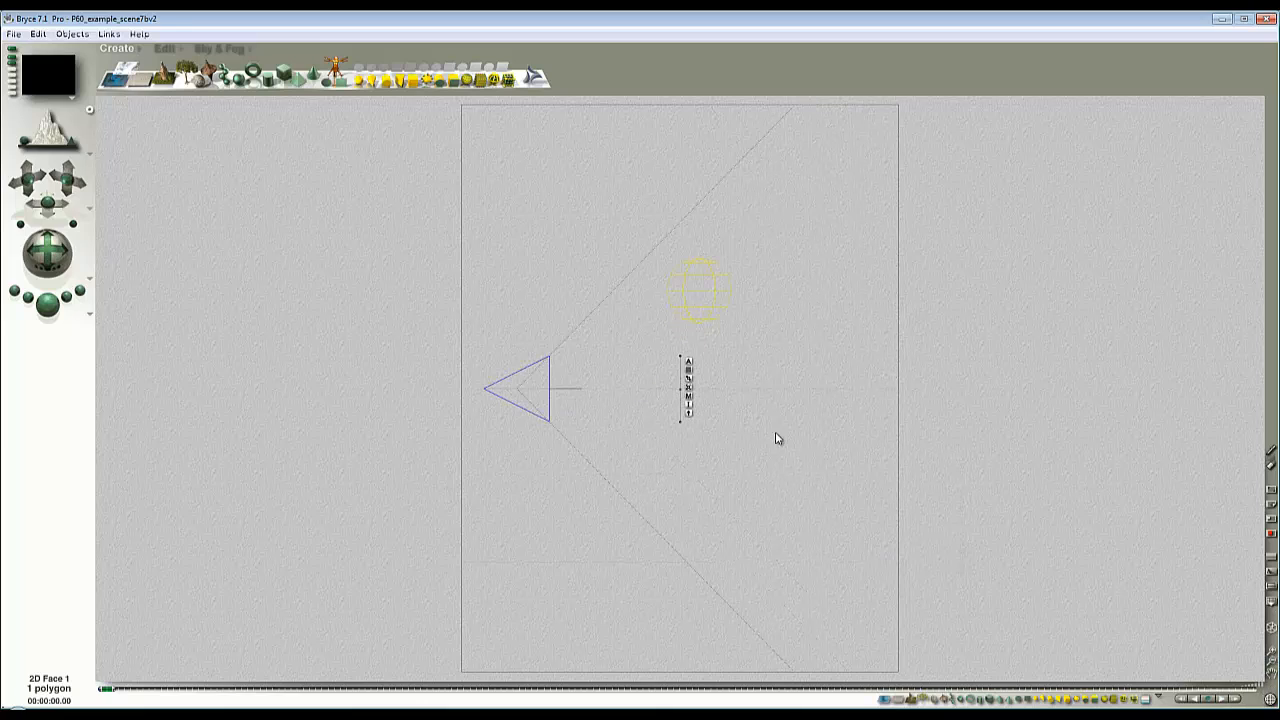
{"action": "left_click", "coordinate": [688, 362]}
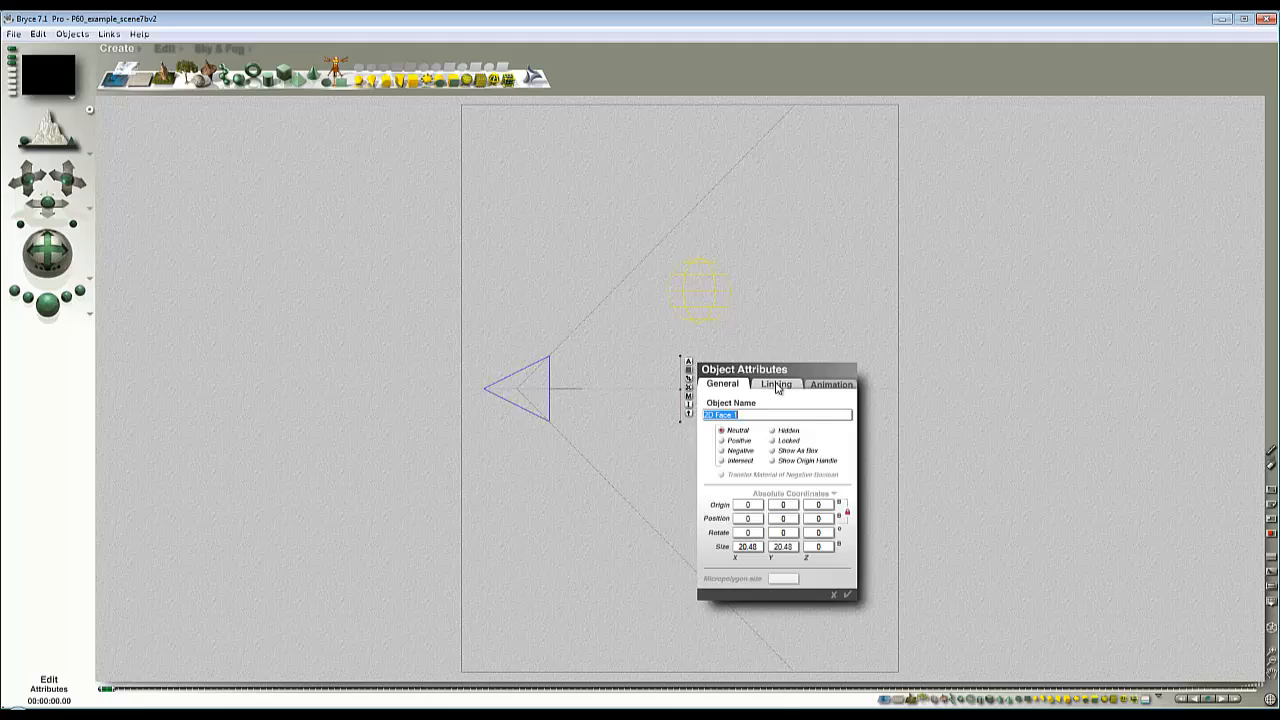
{"action": "left_click", "coordinate": [776, 387]}
{"action": "left_click", "coordinate": [790, 415]}
{"action": "left_click", "coordinate": [830, 451]}
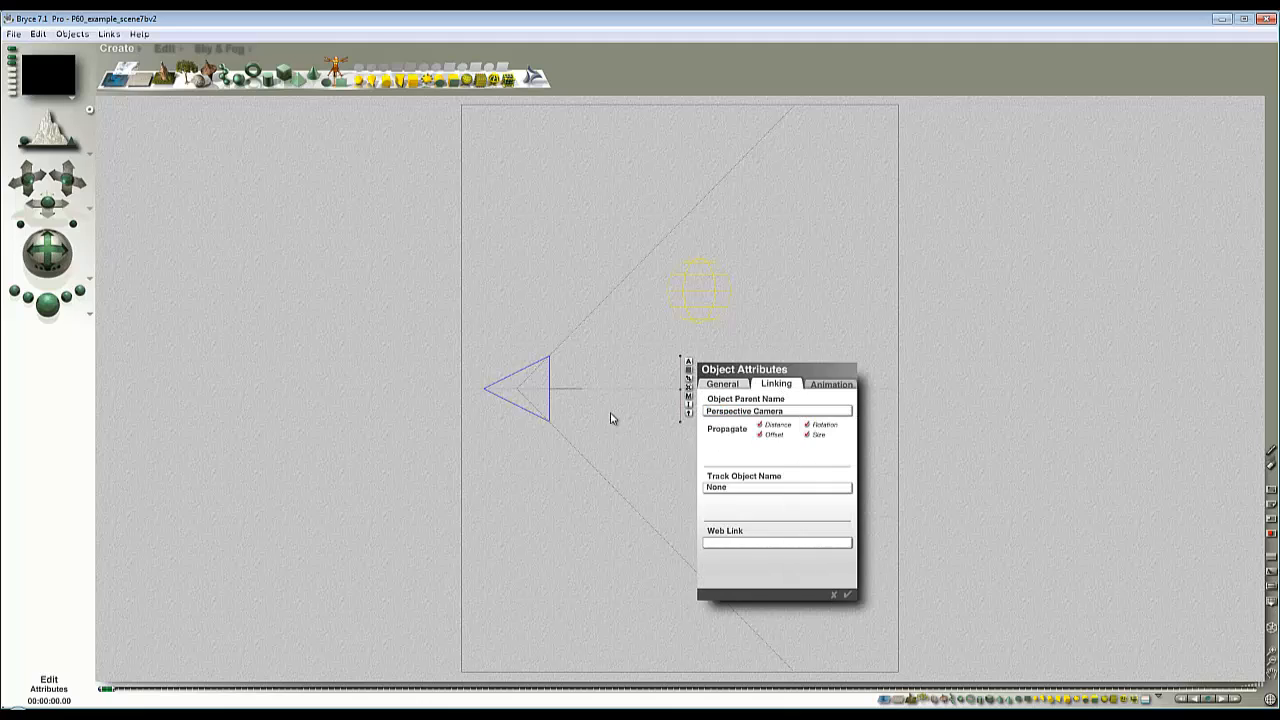
{"action": "left_click", "coordinate": [846, 597]}
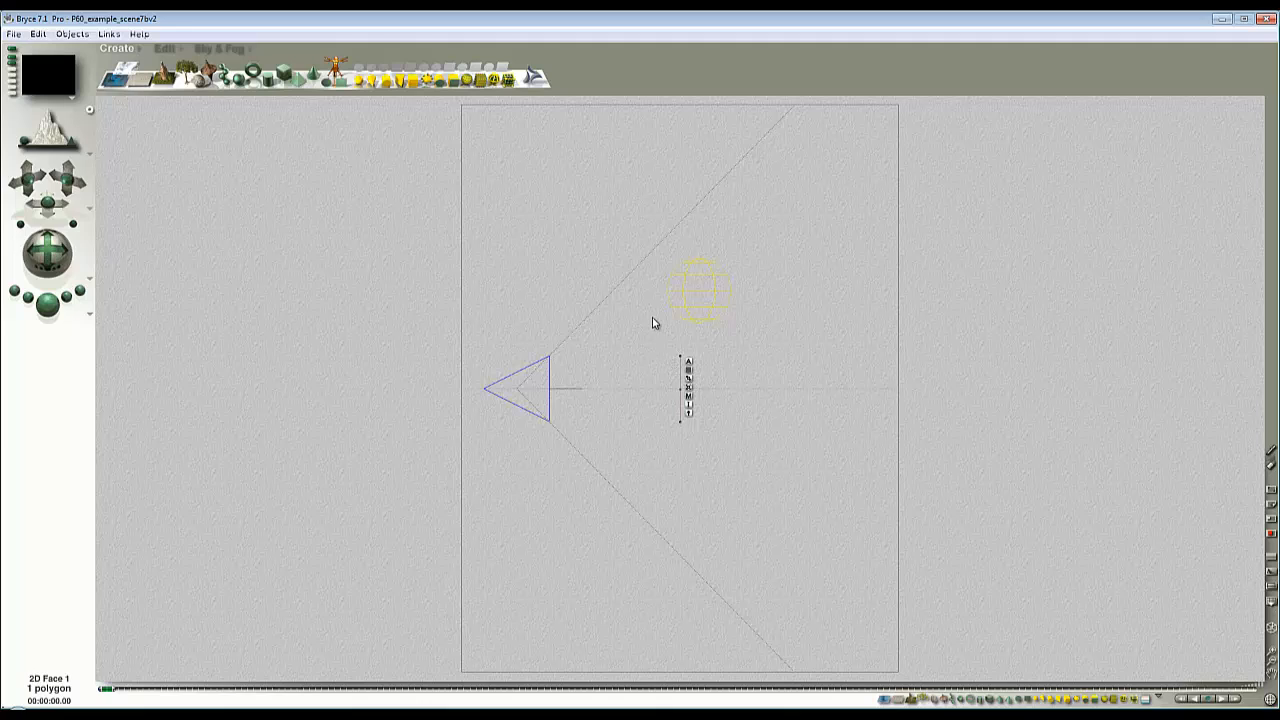
Step: Set the picture face material's diffusion to 0 and its ambience to 100
{"action": "left_click", "coordinate": [688, 397]}
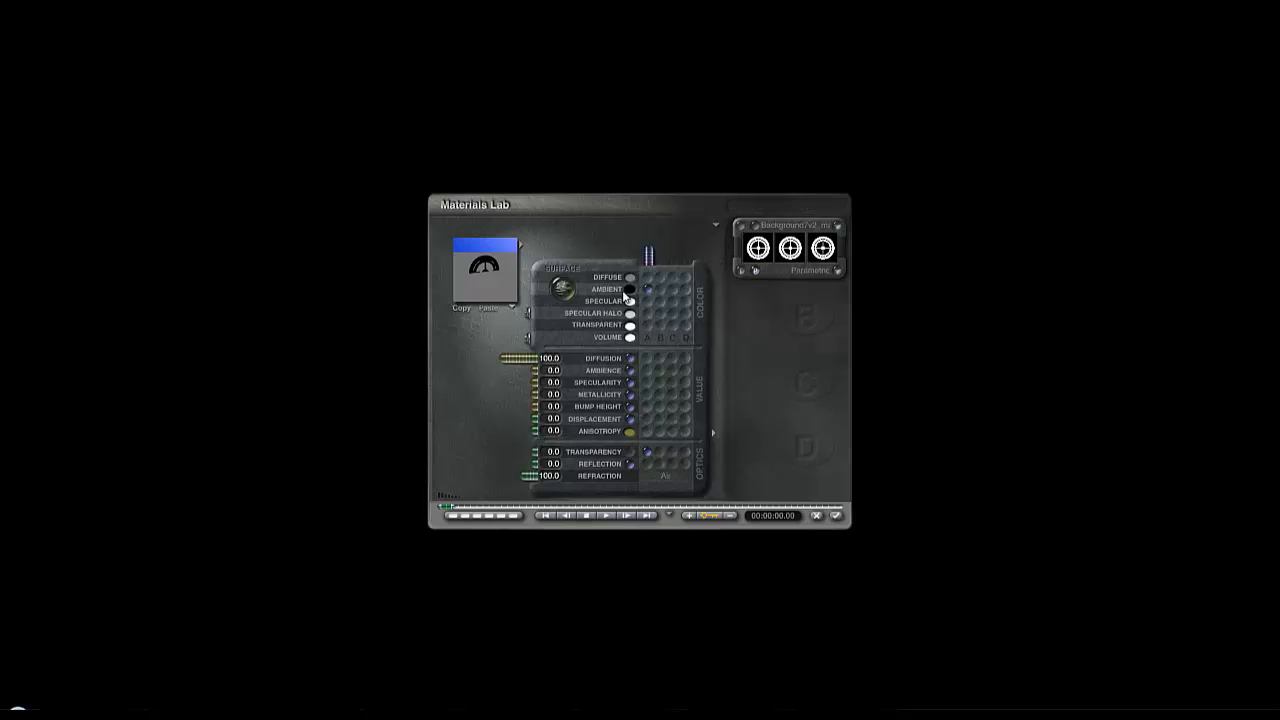
{"action": "mouse_move", "coordinate": [515, 358]}
{"action": "left_mouse_down"}
{"action": "mouse_move", "coordinate": [542, 359]}
{"action": "mouse_move", "coordinate": [498, 371]}
{"action": "left_mouse_up"}
{"action": "left_click_drag", "start_coordinate": [457, 278], "coordinate": [479, 278]}
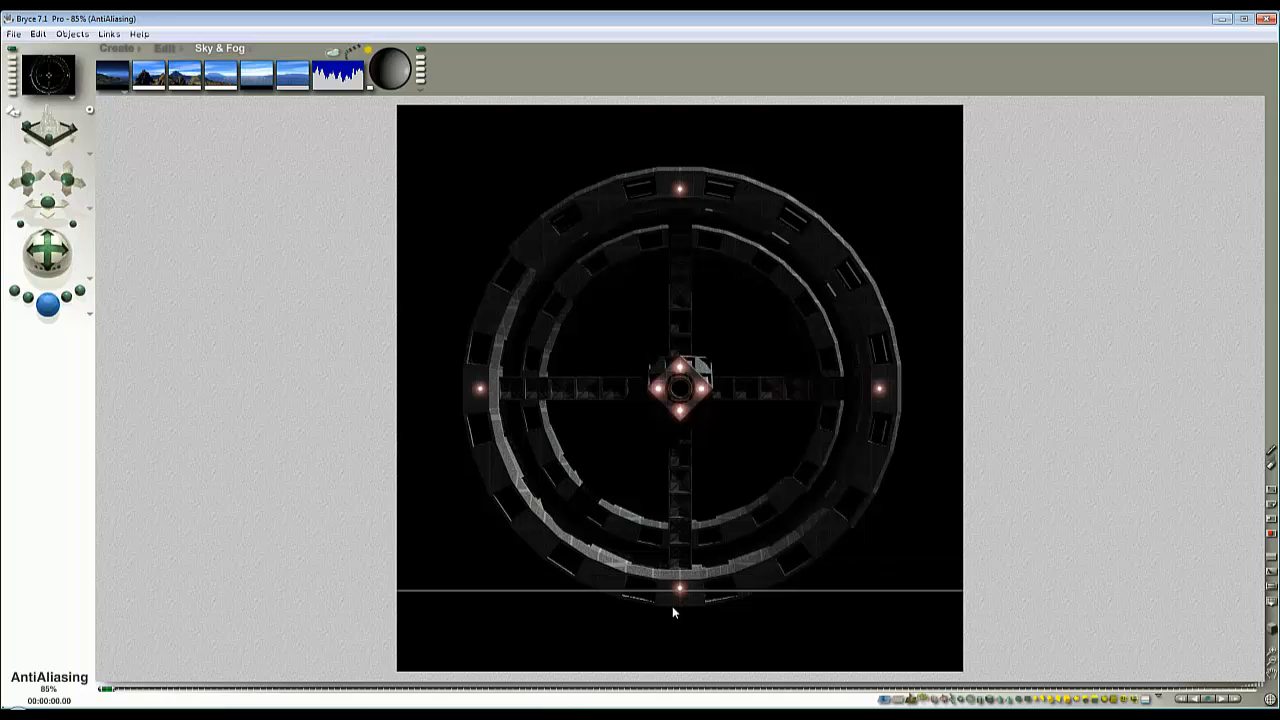
Step: Save the finished colour render of the station as a 24-bit bitmap in P60_video_and_source, basing its name on Background7.bmp
{"action": "left_click", "coordinate": [514, 571]}
{"action": "left_click", "coordinate": [14, 33]}
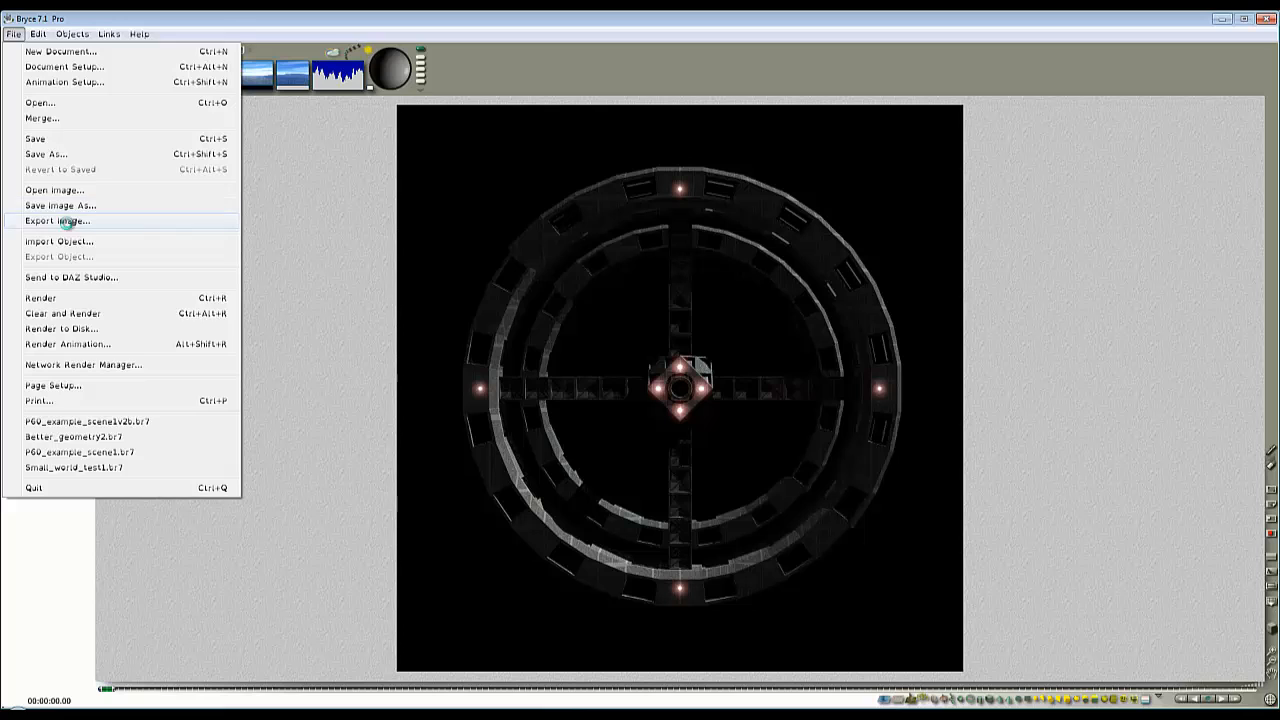
{"action": "left_click", "coordinate": [64, 207]}
{"action": "mouse_move", "coordinate": [770, 313]}
{"action": "left_mouse_down"}
{"action": "mouse_move", "coordinate": [776, 341]}
{"action": "mouse_move", "coordinate": [775, 329]}
{"action": "left_mouse_up"}
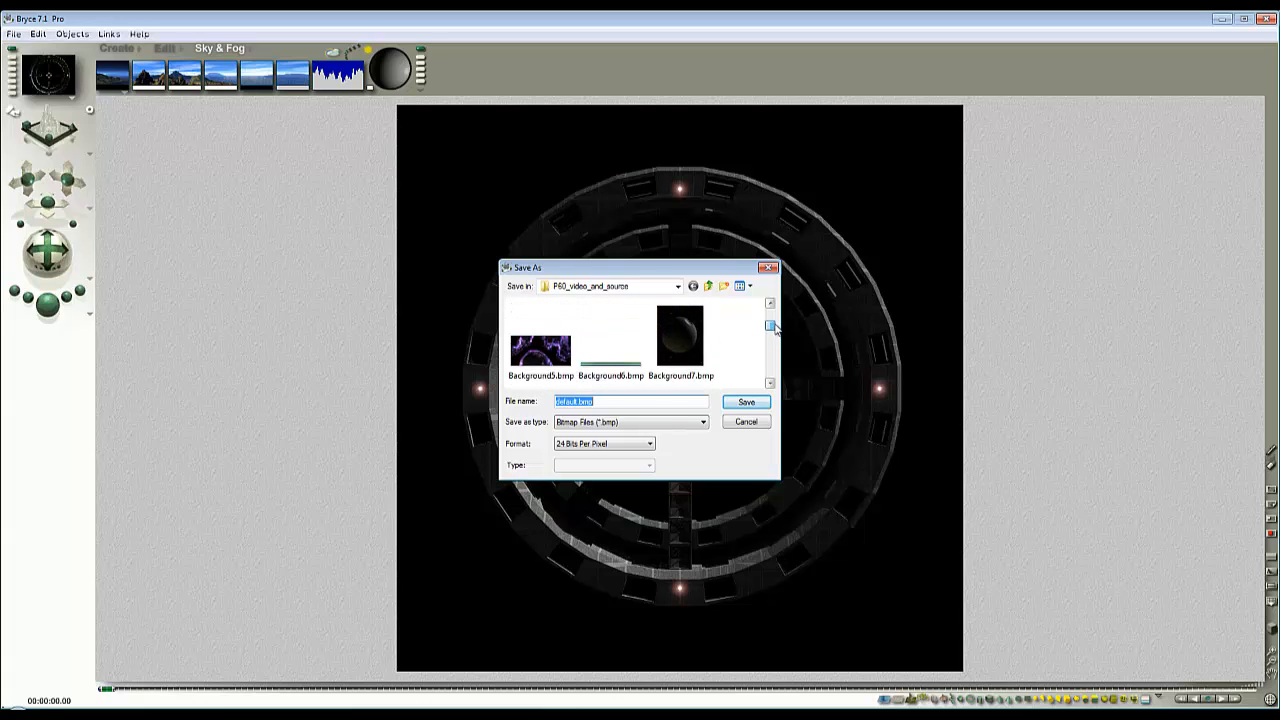
{"action": "left_click", "coordinate": [714, 361]}
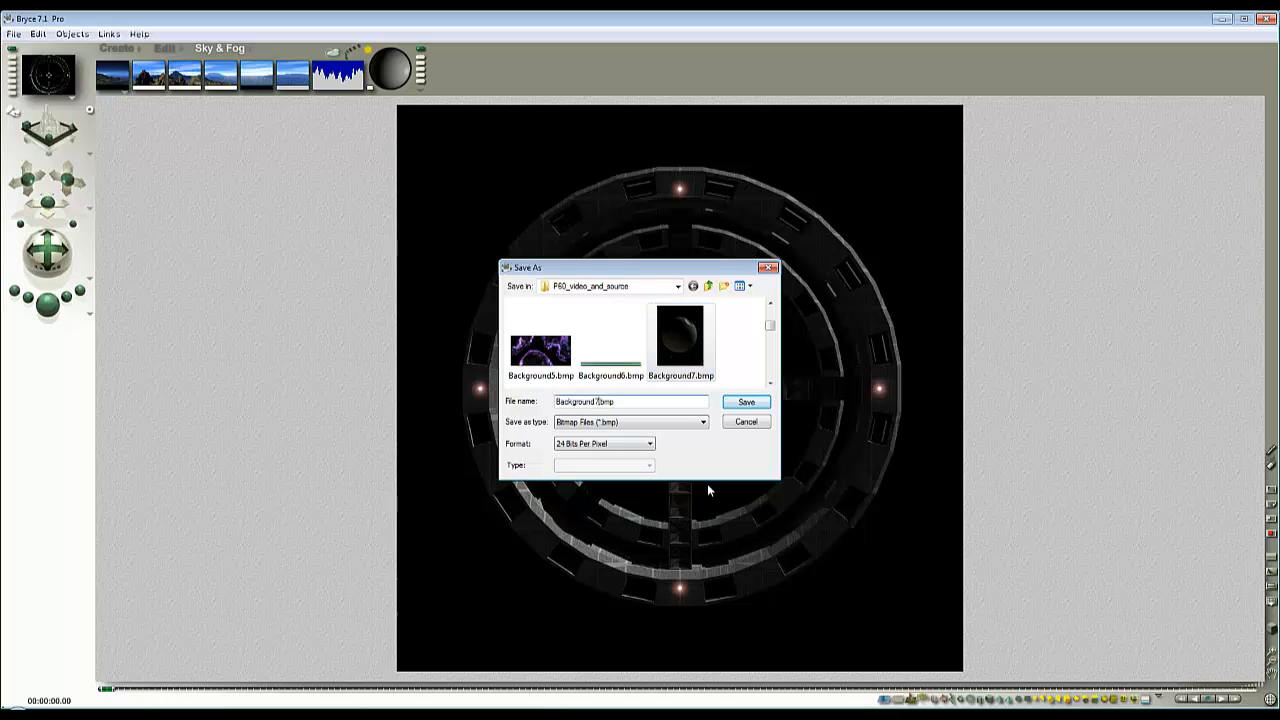
{"action": "left_click", "coordinate": [746, 401]}
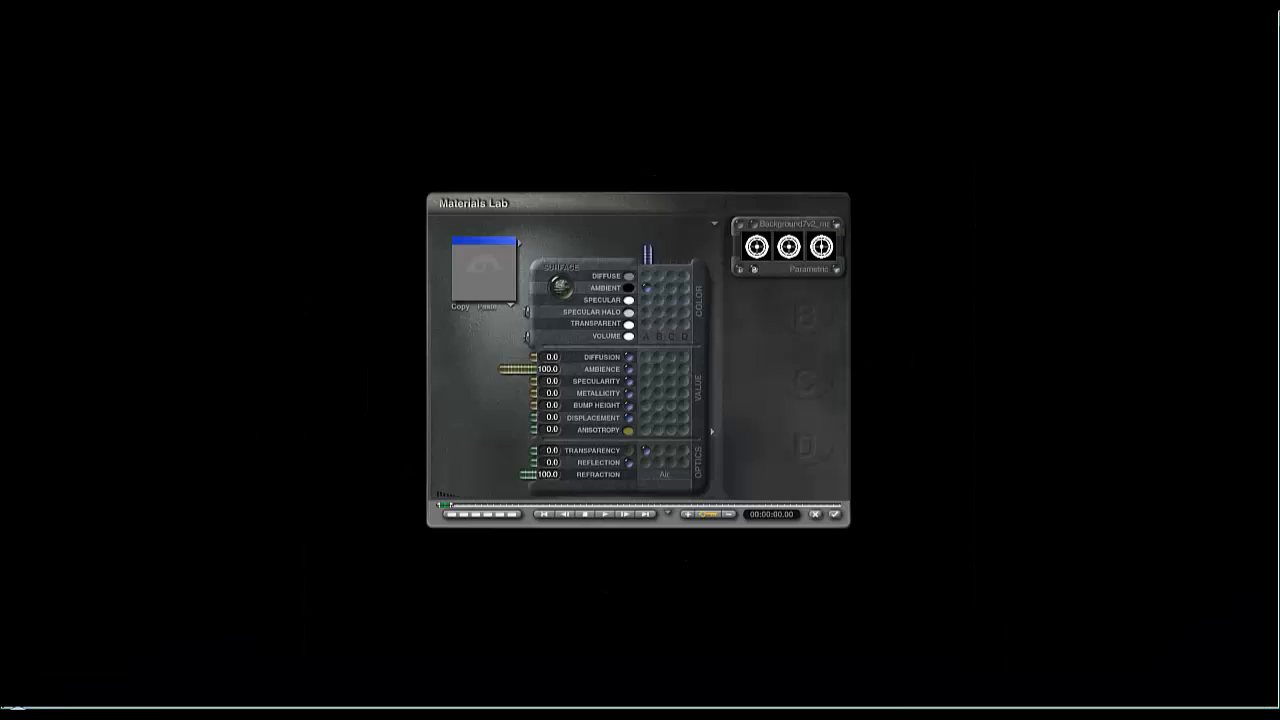
Step: Replace the picture's colour image with the saved station render, keeping the white mask as its alpha channel
{"action": "left_click", "coordinate": [753, 224]}
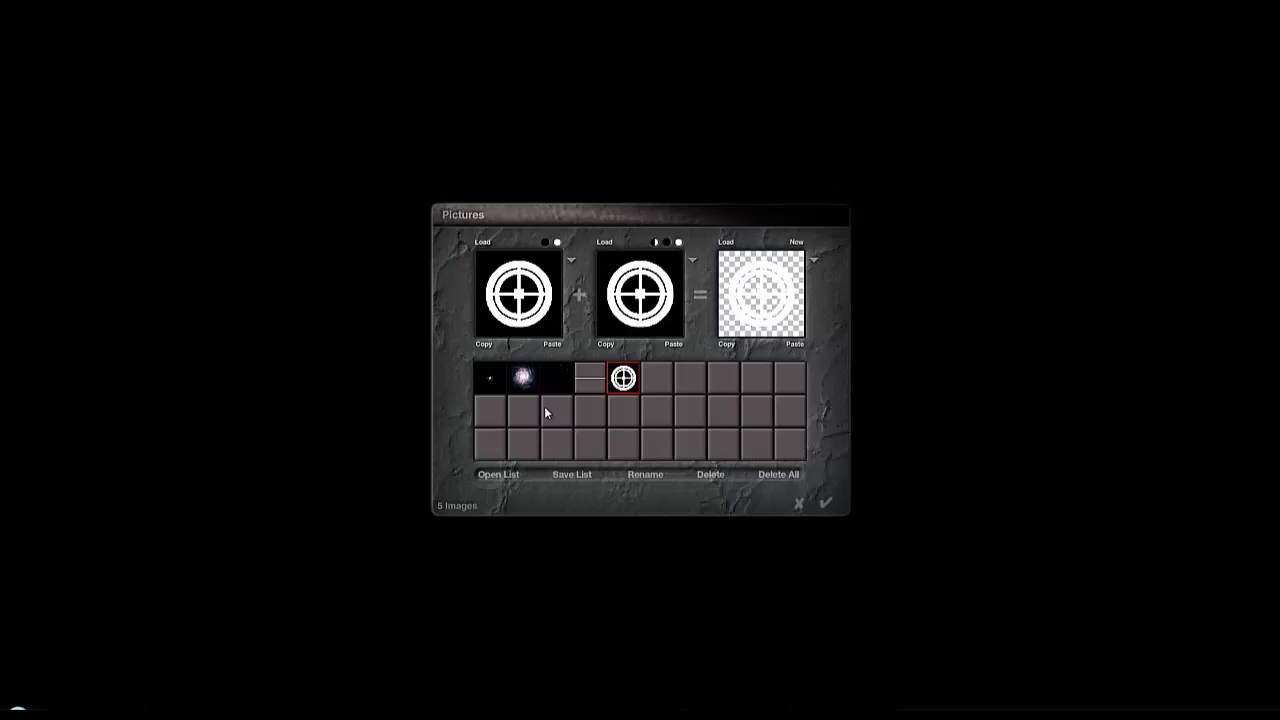
{"action": "left_click", "coordinate": [477, 243]}
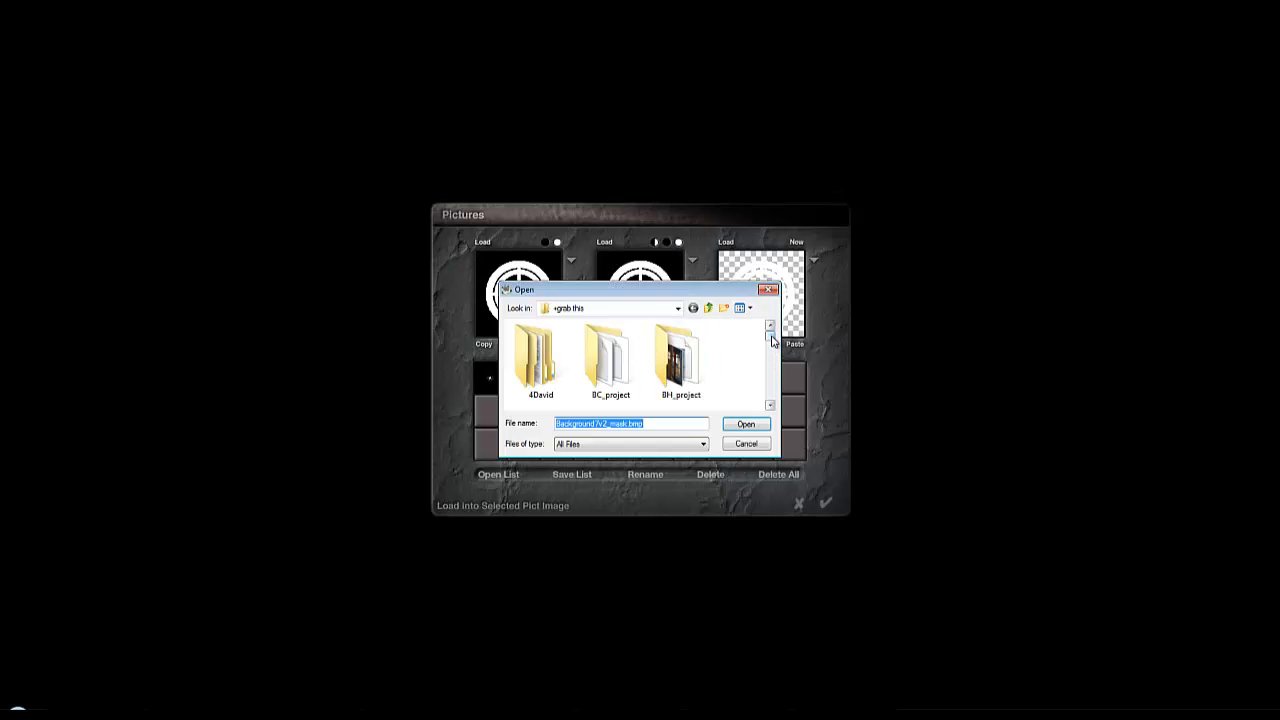
{"action": "mouse_move", "coordinate": [771, 340]}
{"action": "left_mouse_down"}
{"action": "mouse_move", "coordinate": [767, 364]}
{"action": "mouse_move", "coordinate": [767, 332]}
{"action": "mouse_move", "coordinate": [769, 351]}
{"action": "left_mouse_up"}
{"action": "double_click", "coordinate": [683, 402]}
{"action": "double_click", "coordinate": [680, 360]}
{"action": "left_click", "coordinate": [610, 350]}
{"action": "left_click", "coordinate": [746, 424]}
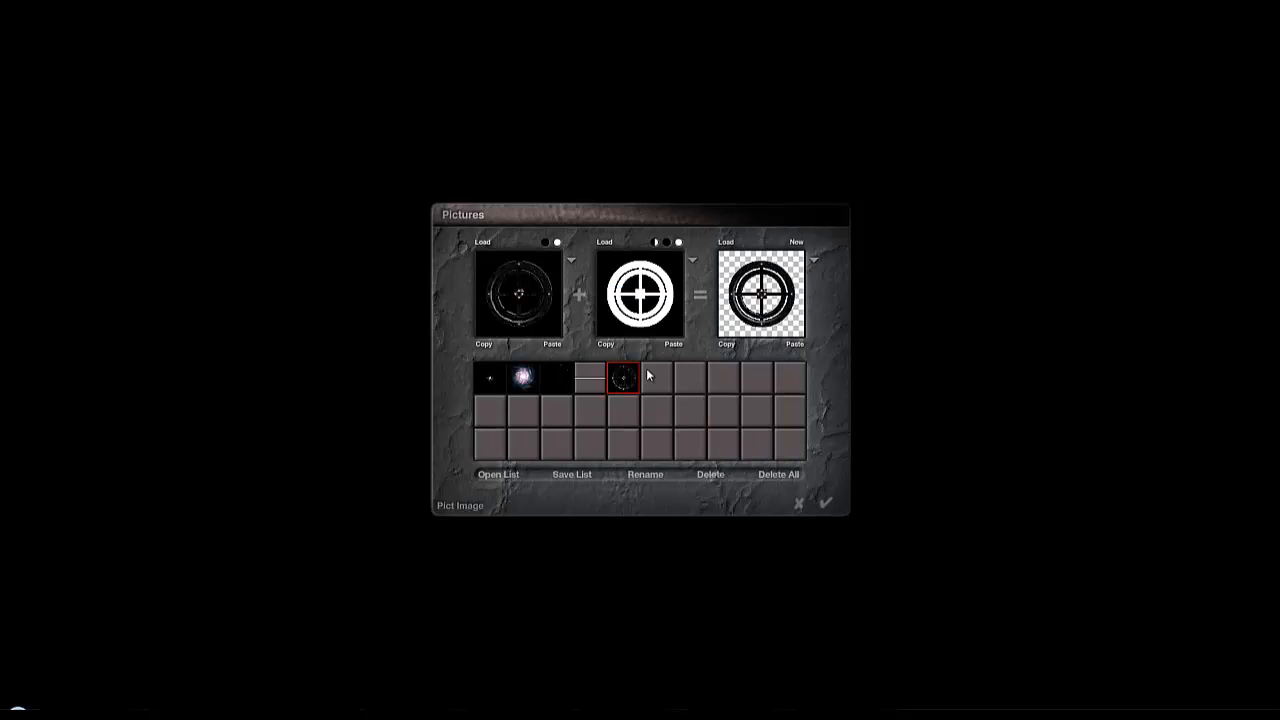
{"action": "left_click", "coordinate": [826, 505]}
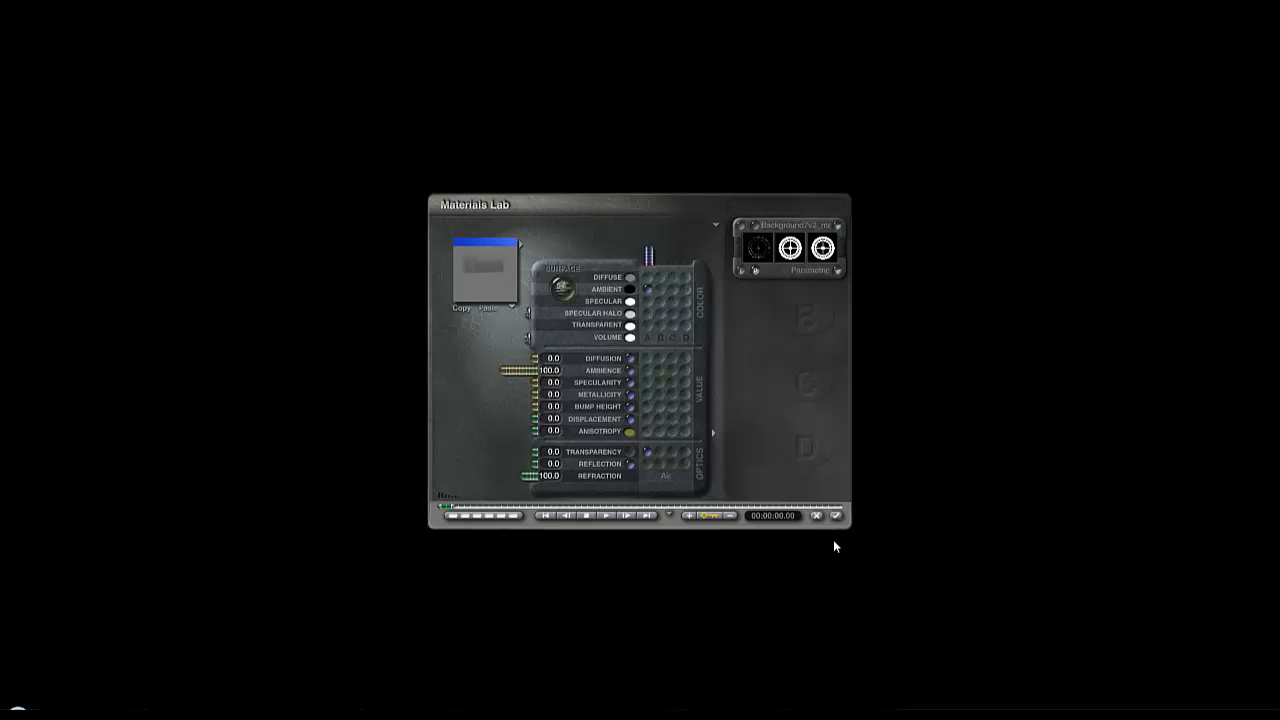
Step: Check the station picture in the material preview, accept the material and render the scene with the picture in place
{"action": "mouse_move", "coordinate": [488, 285]}
{"action": "left_mouse_down"}
{"action": "mouse_move", "coordinate": [466, 277]}
{"action": "mouse_move", "coordinate": [494, 293]}
{"action": "mouse_move", "coordinate": [487, 284]}
{"action": "mouse_move", "coordinate": [537, 271]}
{"action": "mouse_move", "coordinate": [473, 275]}
{"action": "mouse_move", "coordinate": [486, 291]}
{"action": "left_mouse_up"}
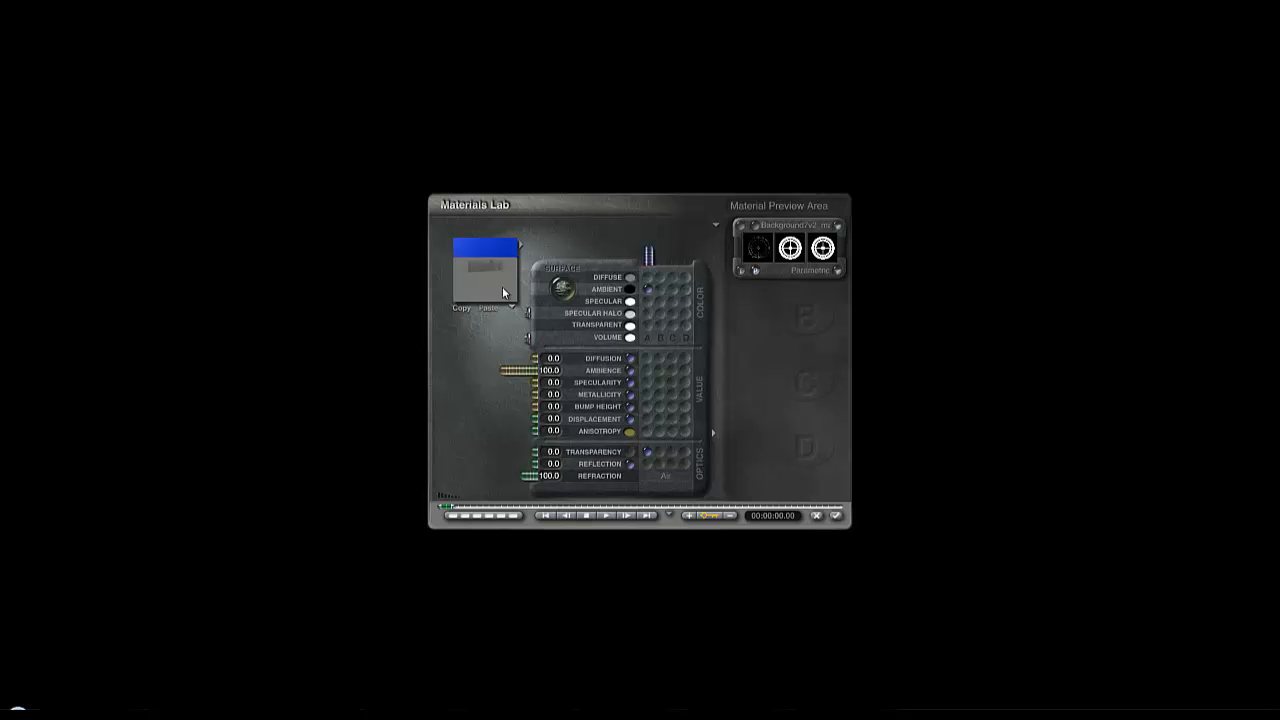
{"action": "left_click", "coordinate": [837, 516]}
{"action": "left_click", "coordinate": [52, 314]}
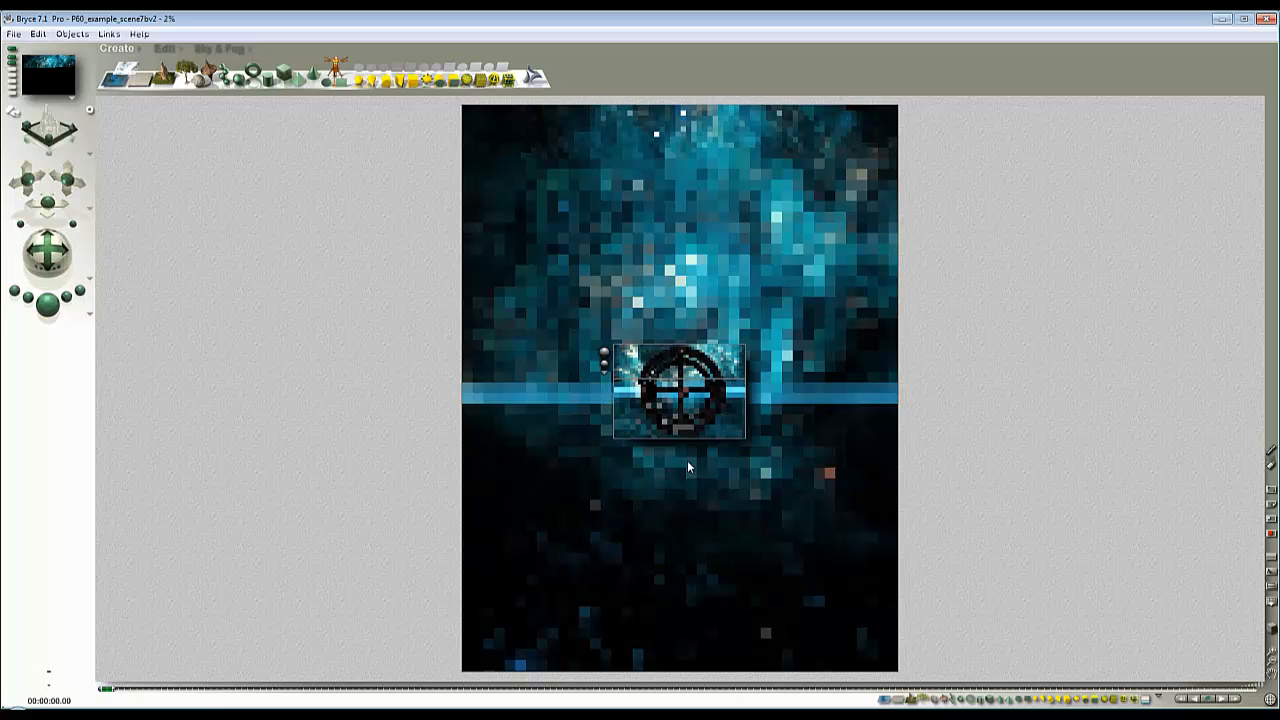
Step: Examine the picture face's material preview from several angles and check its parent object link
{"action": "left_click", "coordinate": [717, 372]}
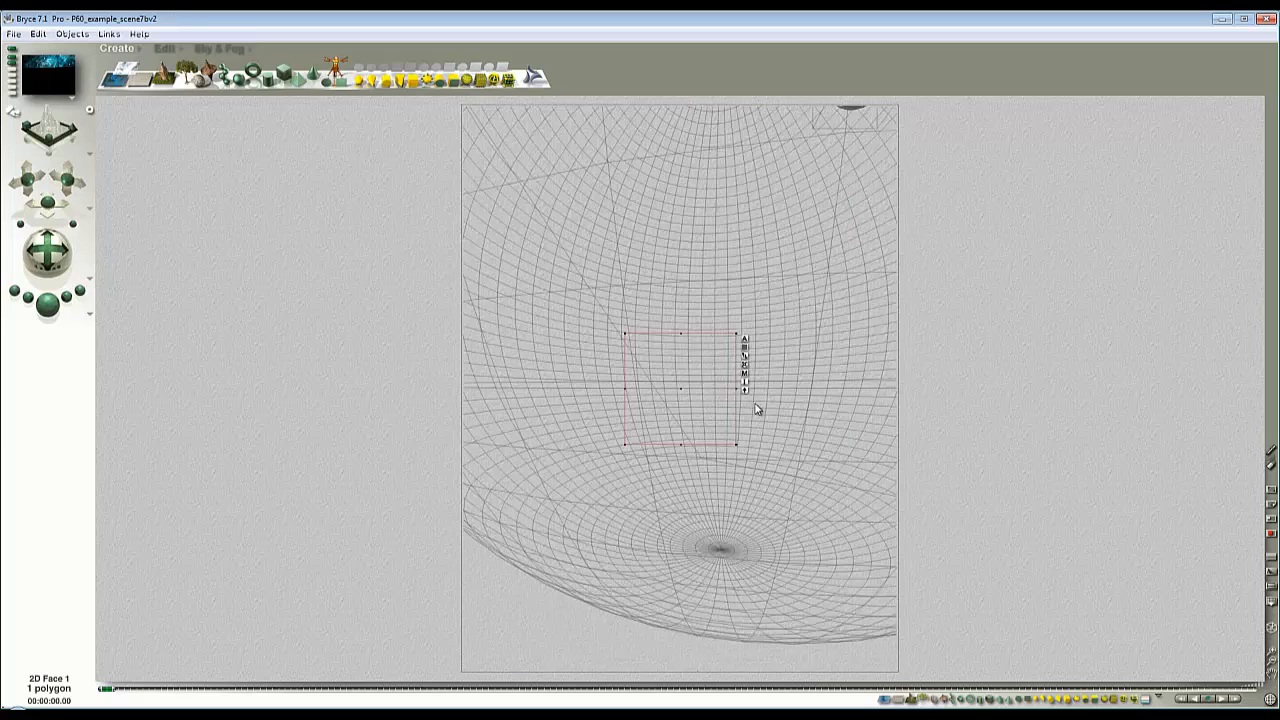
{"action": "left_click", "coordinate": [745, 374]}
{"action": "left_click", "coordinate": [509, 307]}
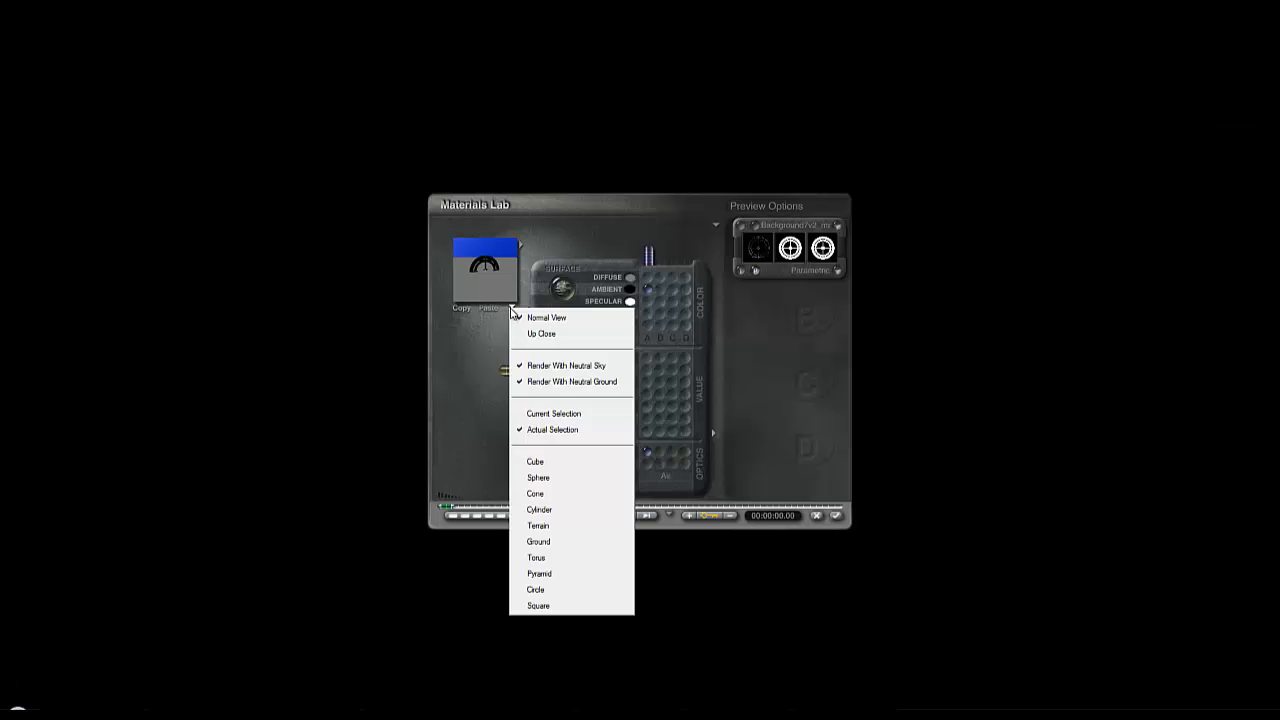
{"action": "left_click", "coordinate": [453, 275]}
{"action": "left_click_drag", "start_coordinate": [462, 279], "coordinate": [465, 280]}
{"action": "left_click_drag", "start_coordinate": [466, 277], "coordinate": [541, 315]}
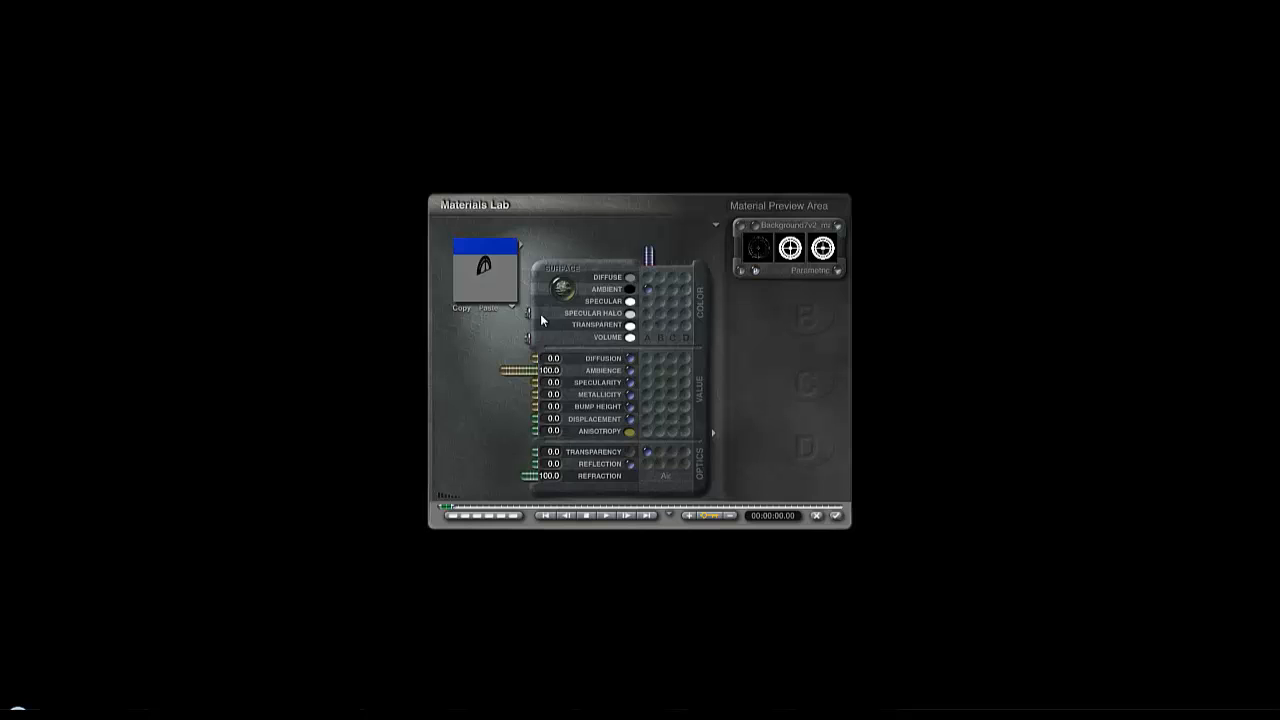
{"action": "left_click", "coordinate": [512, 308]}
{"action": "left_click", "coordinate": [488, 313]}
{"action": "left_click_drag", "start_coordinate": [478, 273], "coordinate": [736, 433]}
{"action": "left_click", "coordinate": [838, 516]}
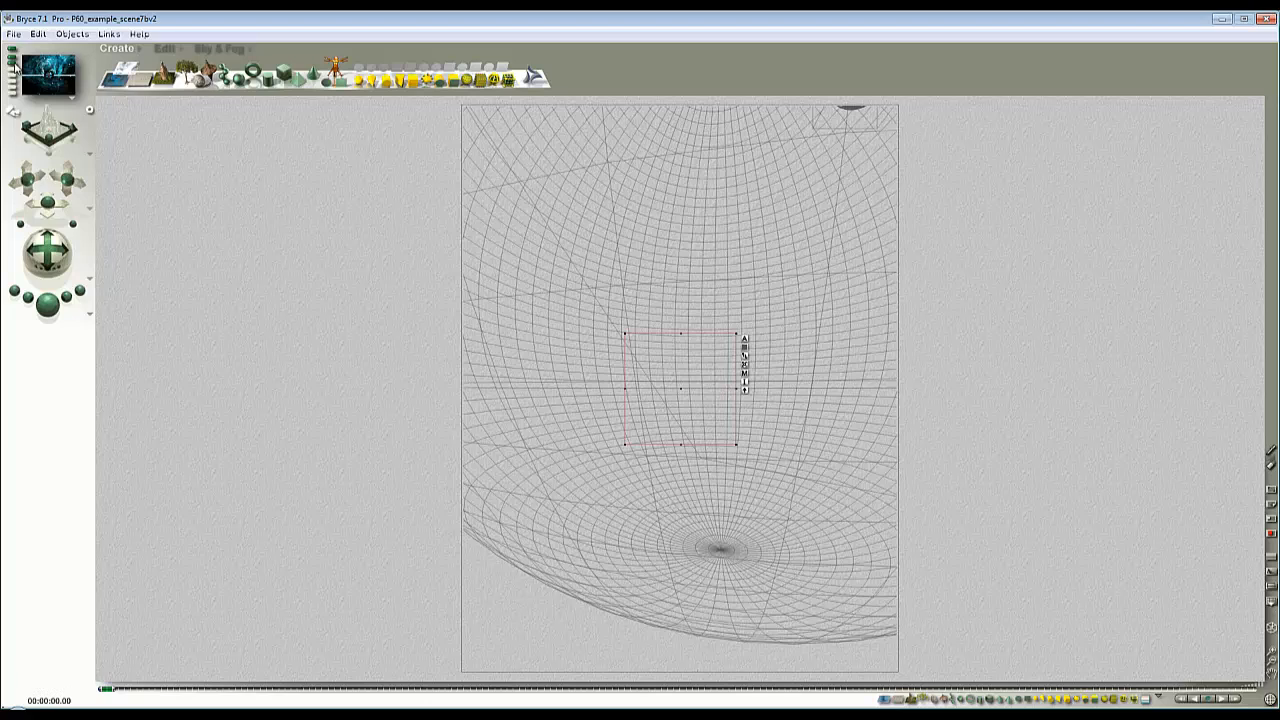
{"action": "left_click", "coordinate": [744, 340]}
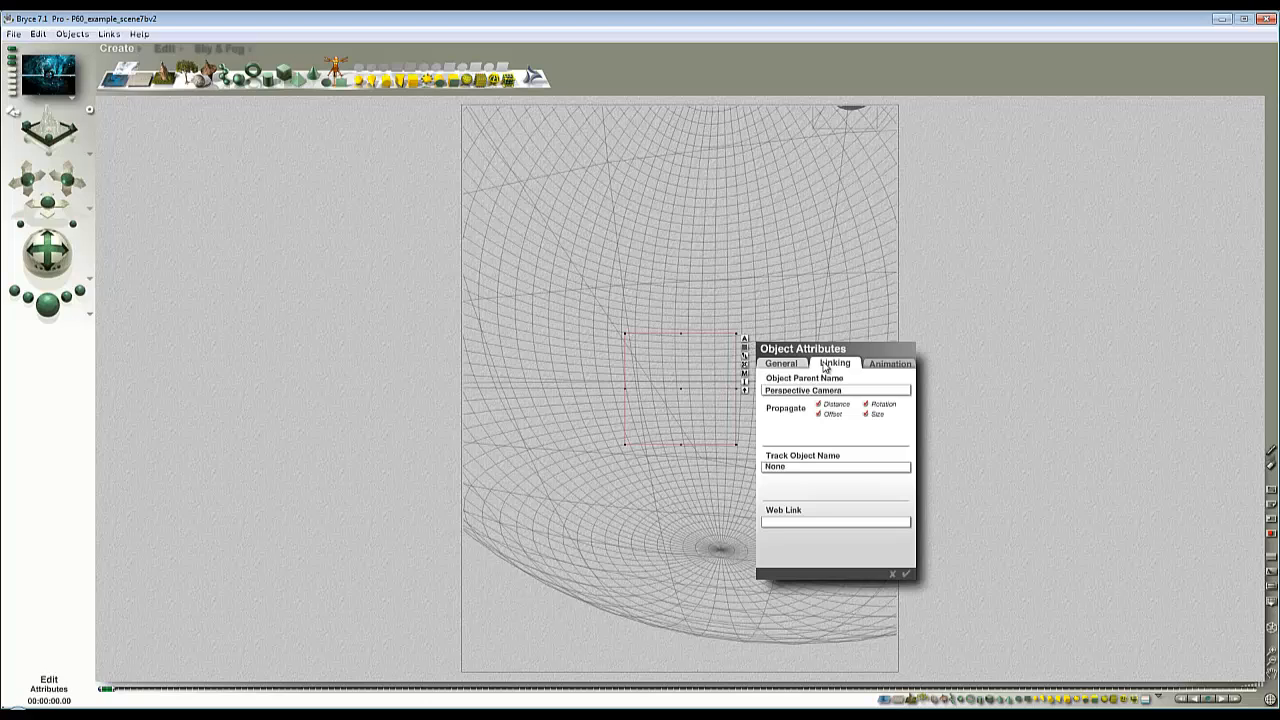
{"action": "left_click", "coordinate": [905, 575]}
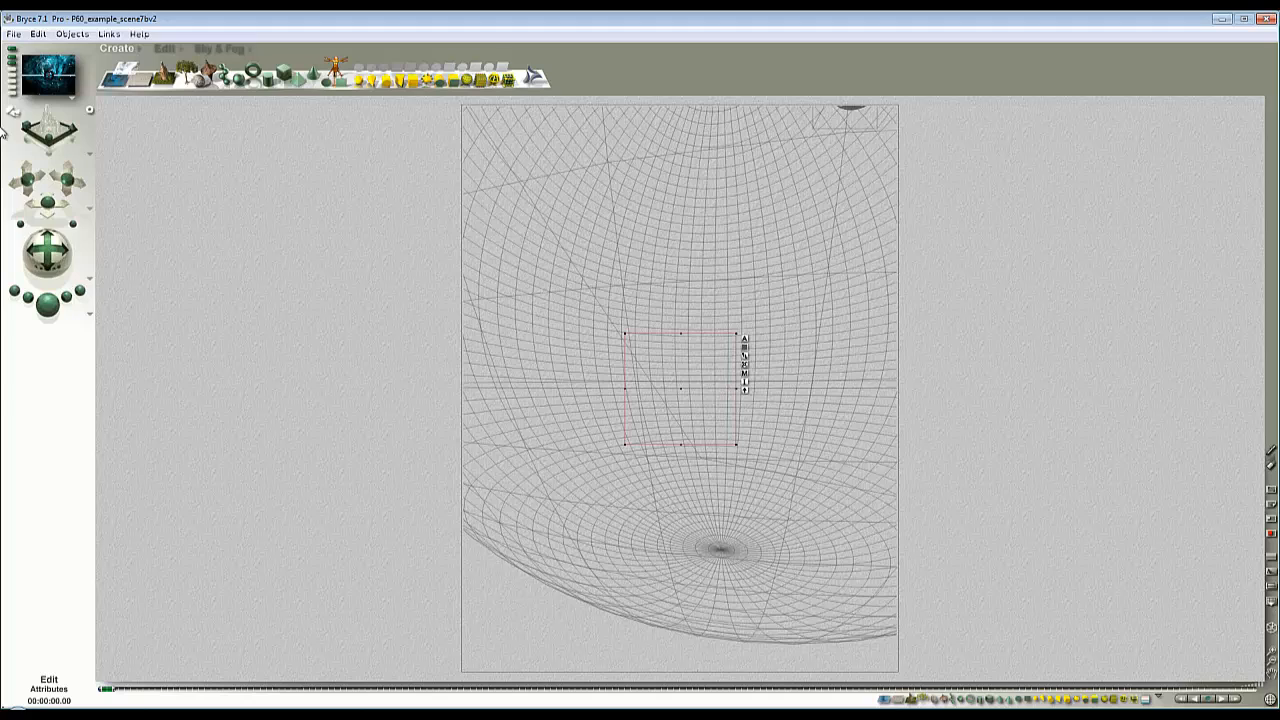
Step: Switch to another saved camera view and render the scene, refining the region around the station picture
{"action": "left_click", "coordinate": [11, 59]}
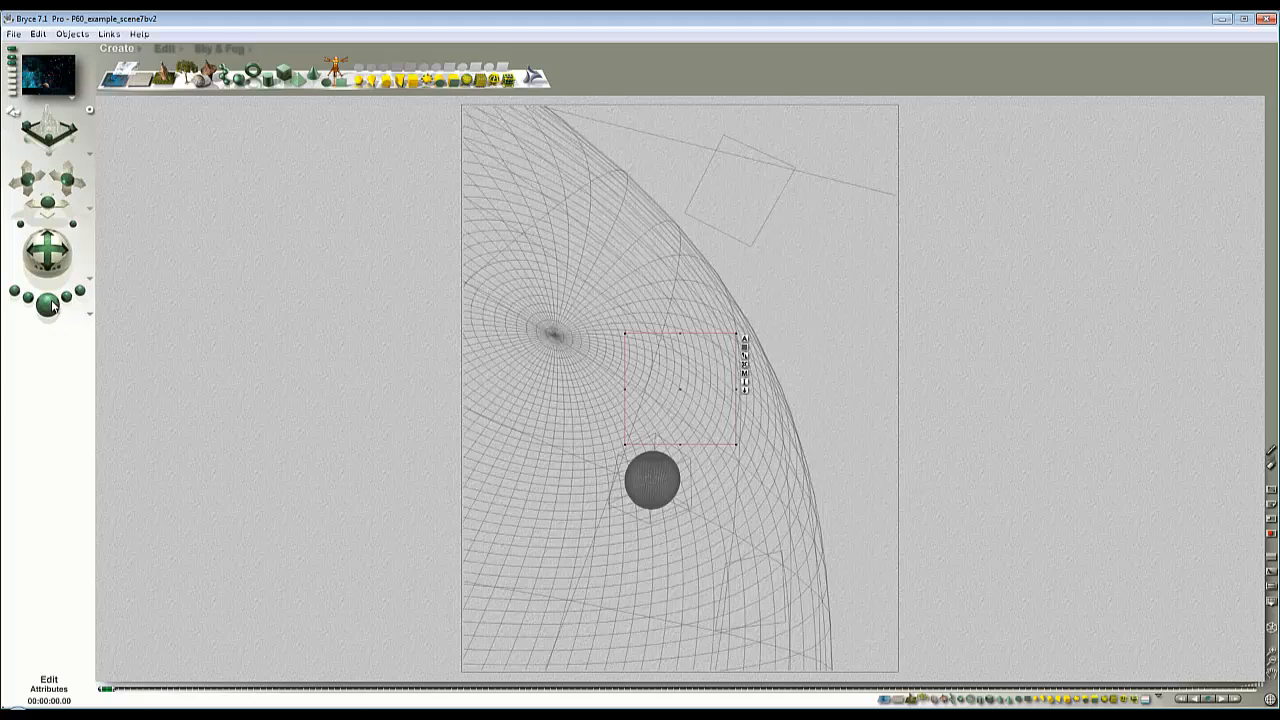
{"action": "left_click", "coordinate": [50, 304]}
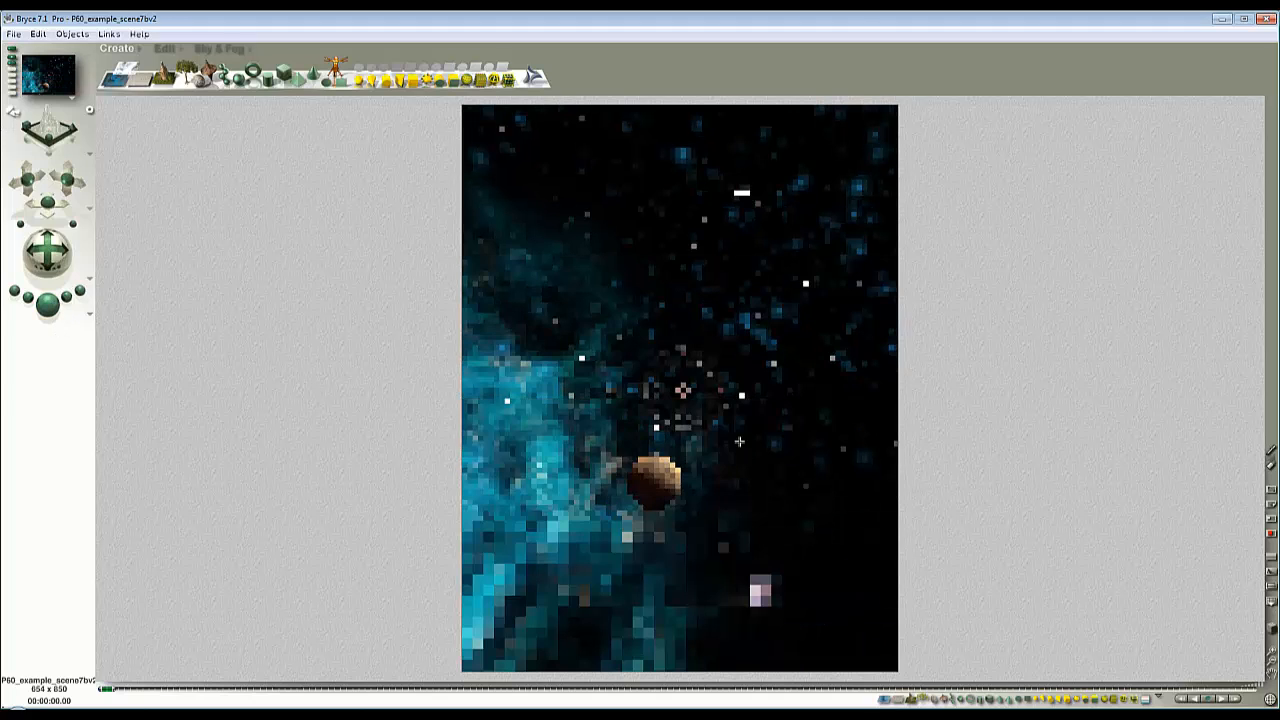
{"action": "left_click_drag", "start_coordinate": [608, 309], "coordinate": [747, 456]}
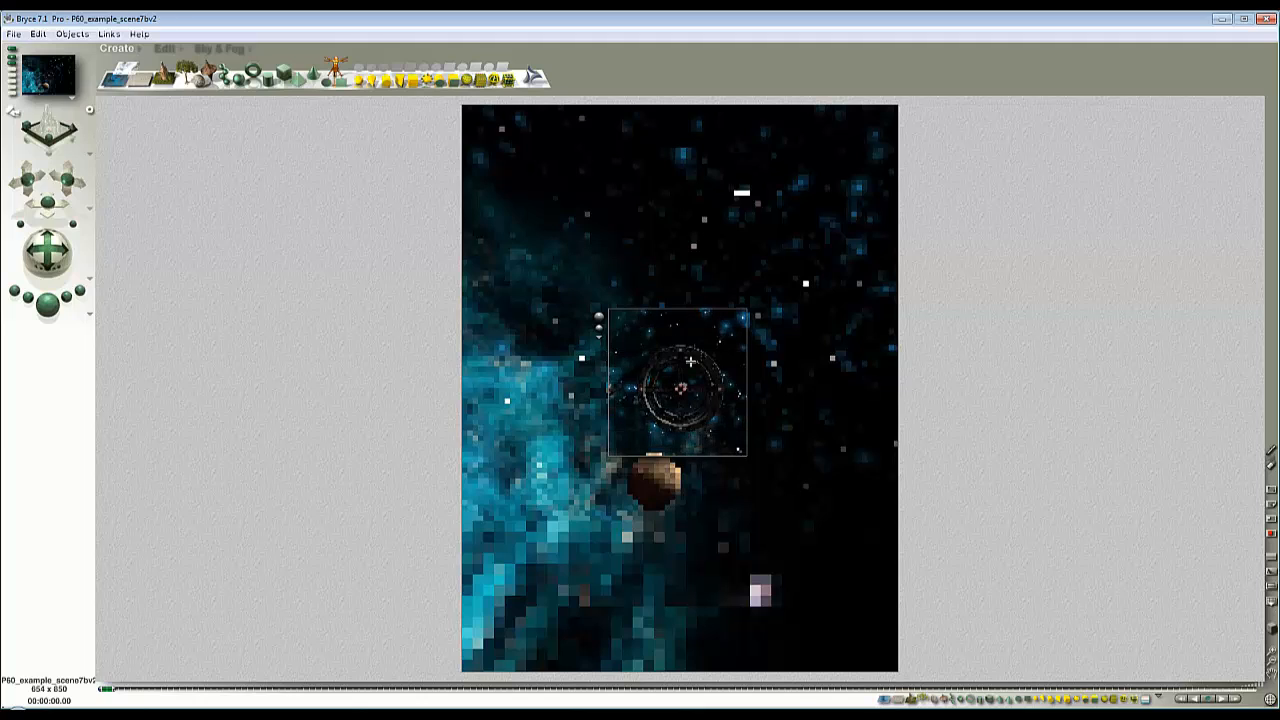
{"action": "left_click", "coordinate": [703, 423]}
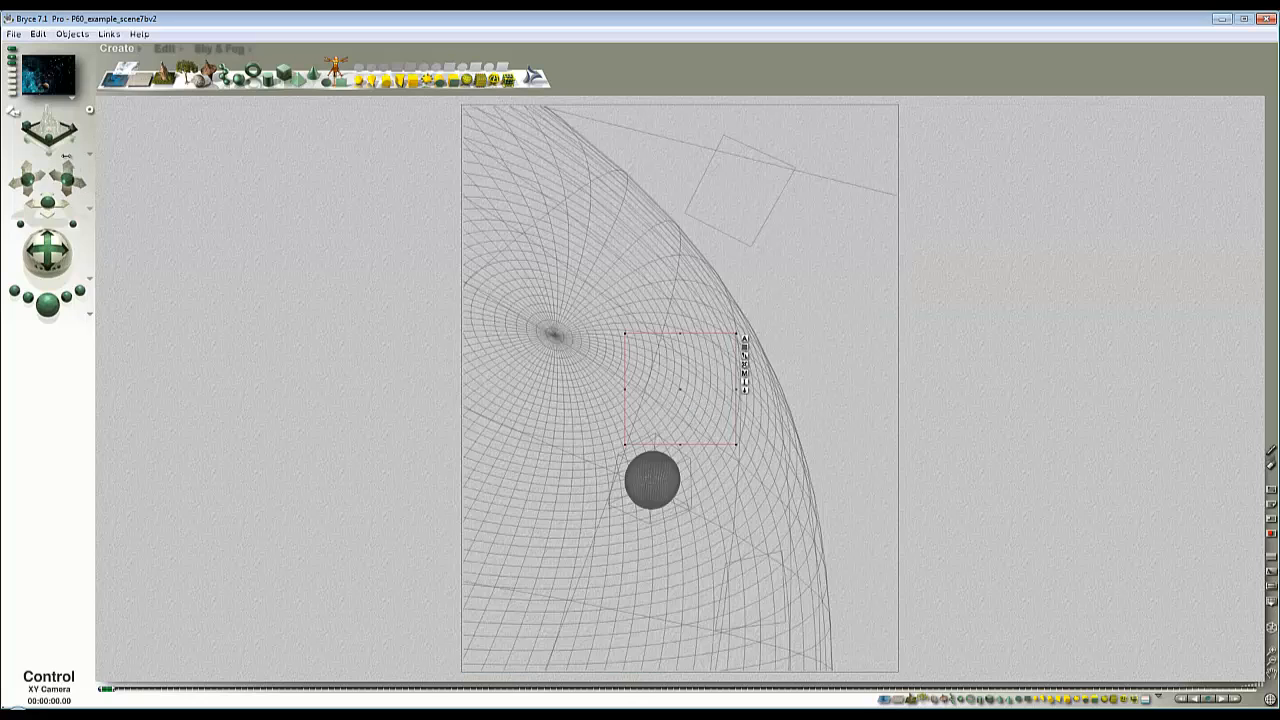
Step: Pull the camera farther back and tilt it upward, rendering a preview of each new framing
{"action": "left_click_drag", "start_coordinate": [73, 224], "coordinate": [41, 310]}
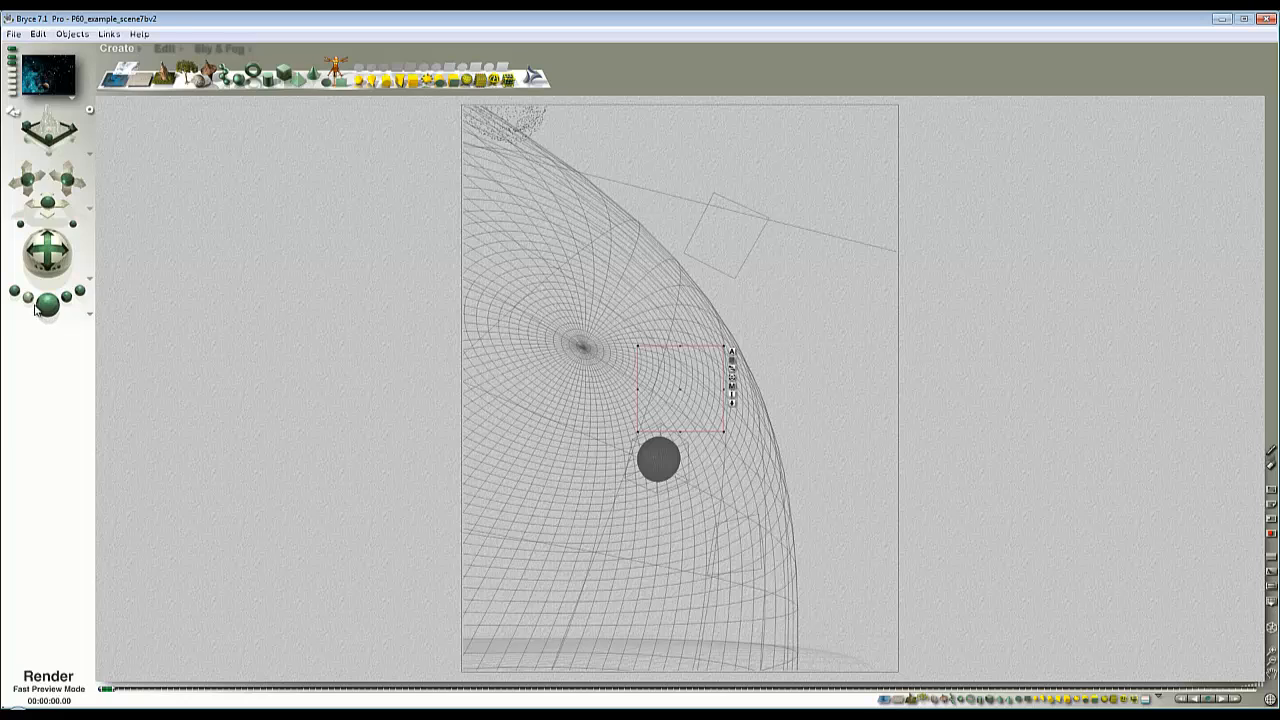
{"action": "left_click", "coordinate": [46, 304]}
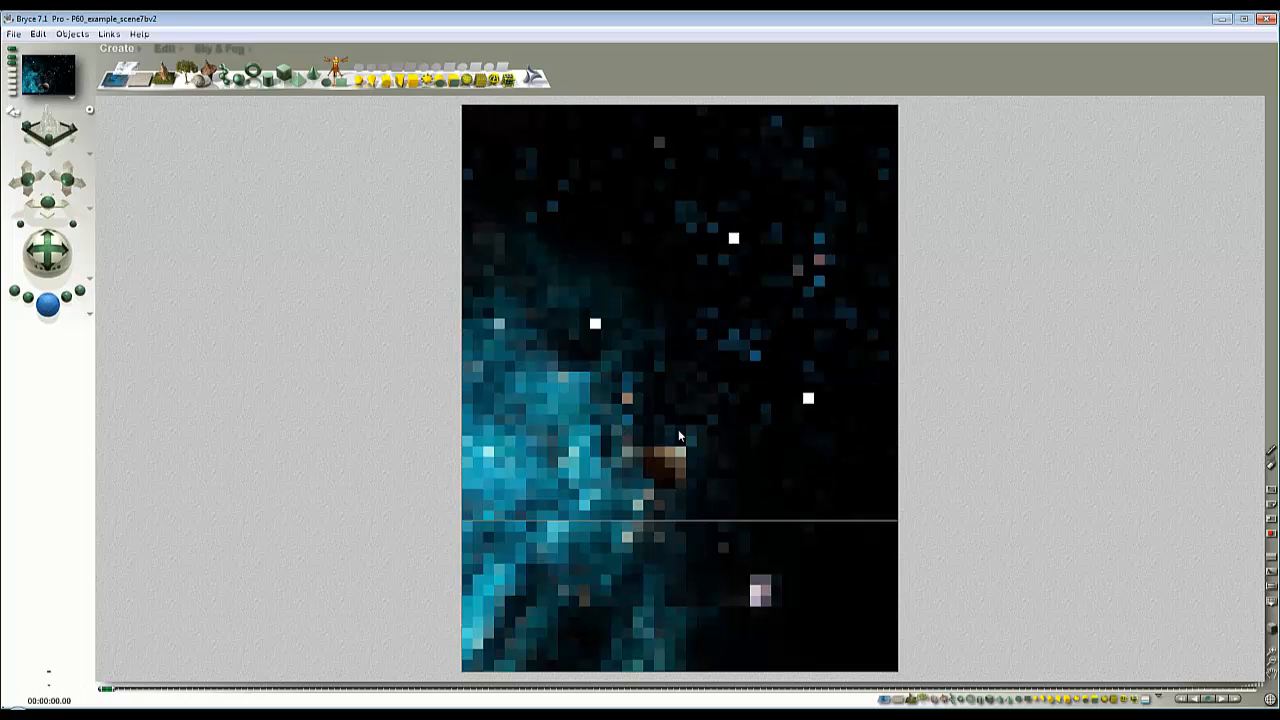
{"action": "left_click", "coordinate": [702, 436]}
{"action": "key", "text": "Escape"}
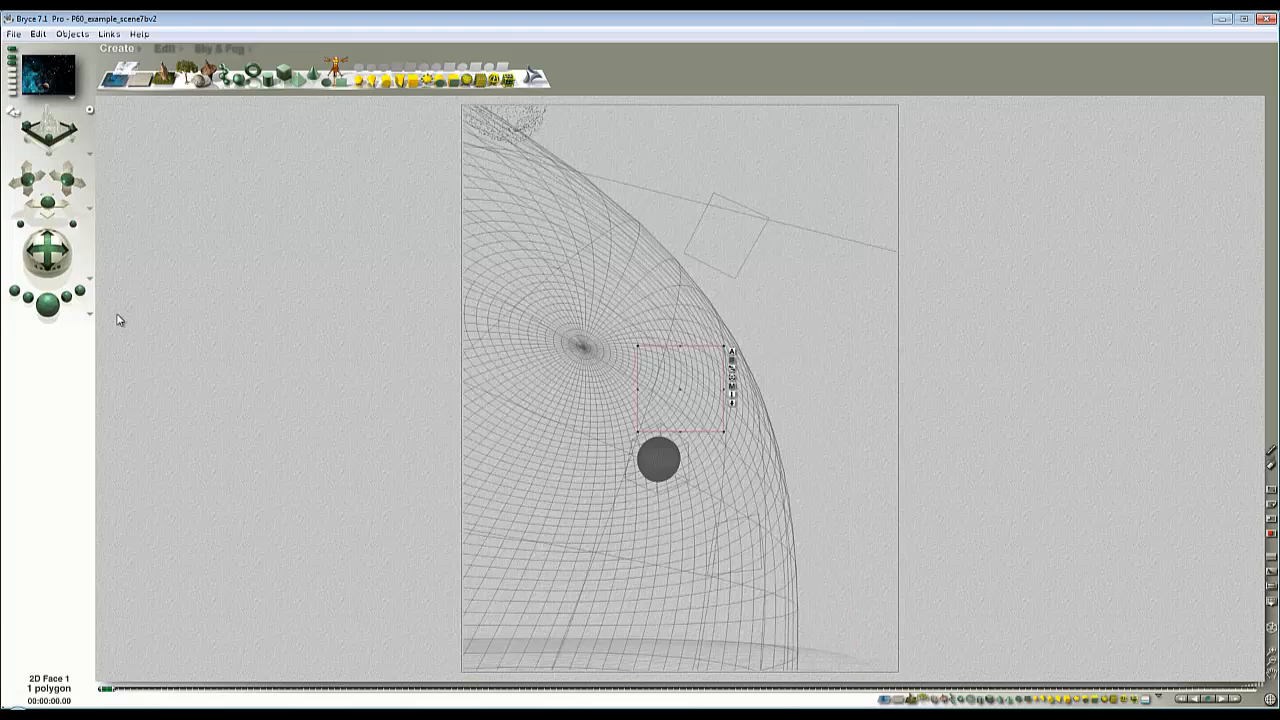
{"action": "left_click_drag", "start_coordinate": [57, 261], "coordinate": [57, 280]}
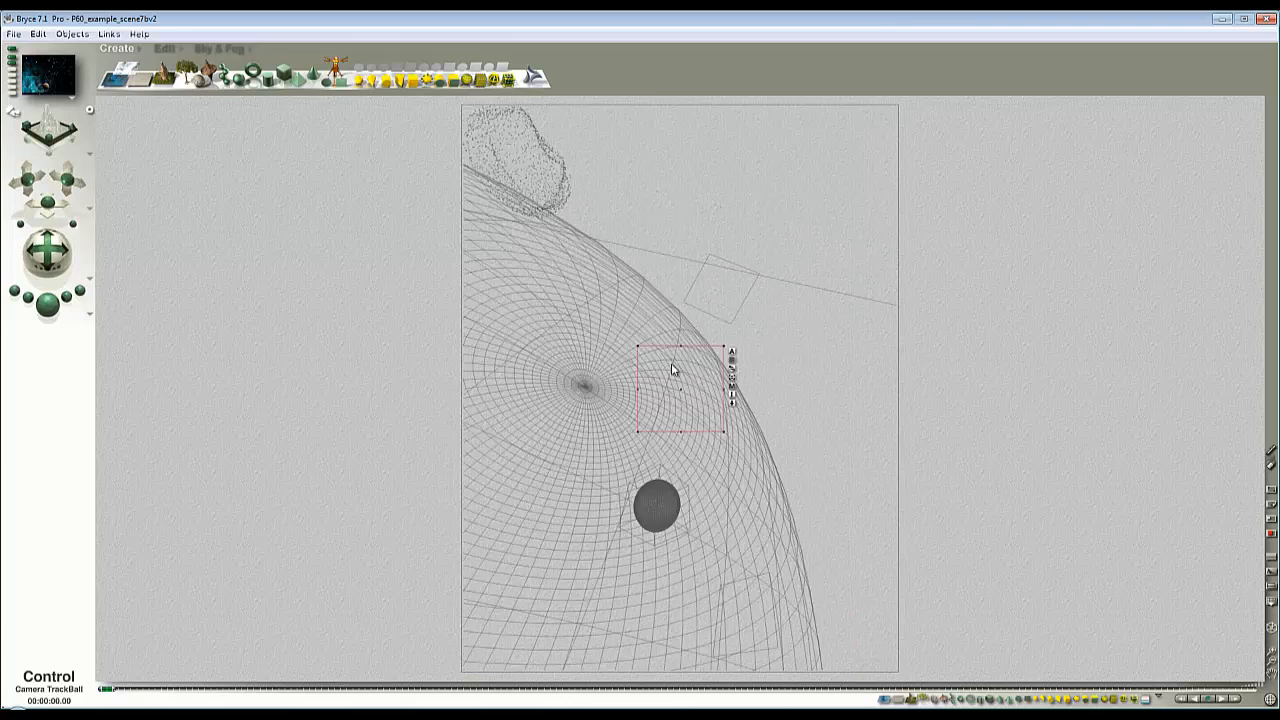
{"action": "left_click", "coordinate": [57, 310]}
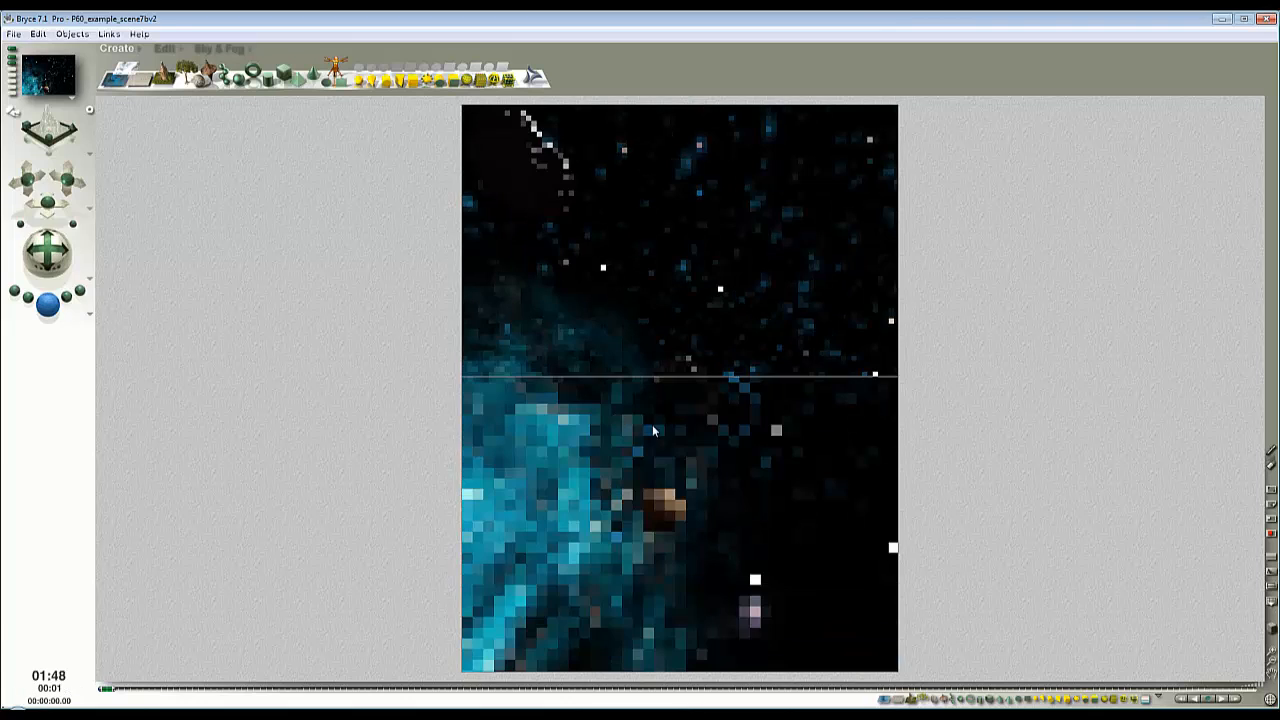
Step: Move the station picture to the lower left of the frame, enlarge it to about twice its size and render that region
{"action": "left_click", "coordinate": [675, 425]}
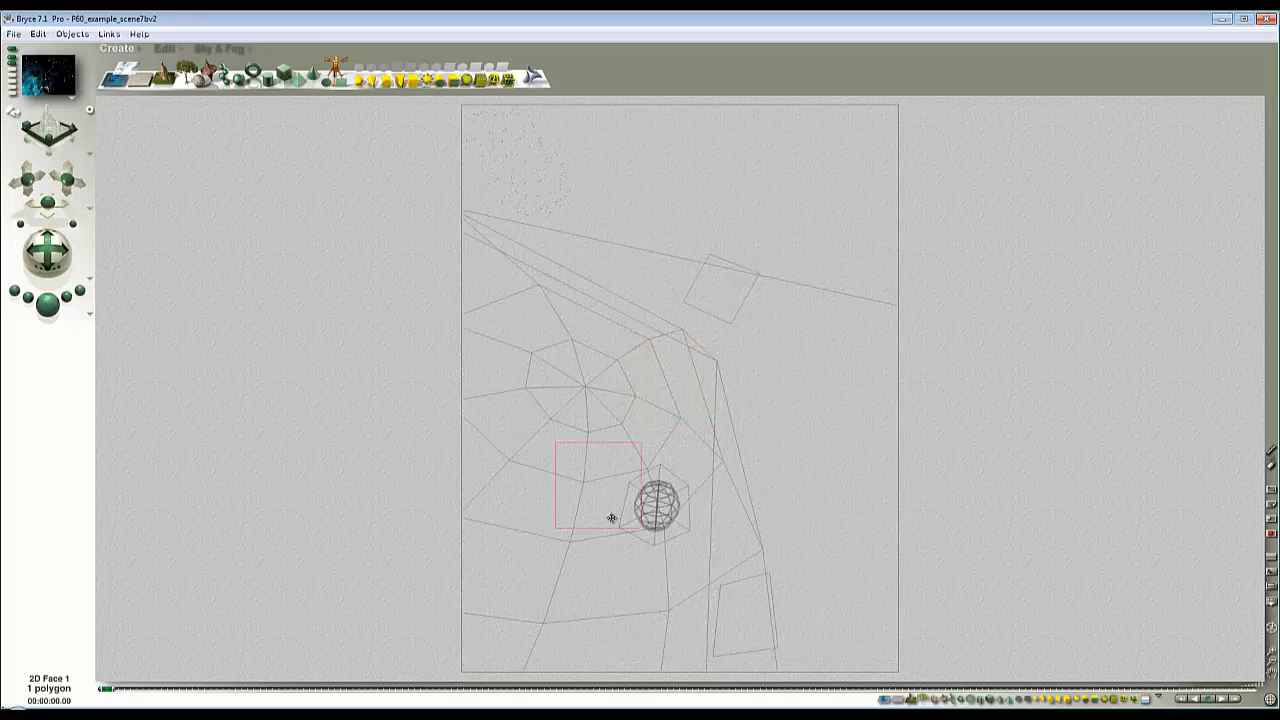
{"action": "left_click", "coordinate": [165, 48]}
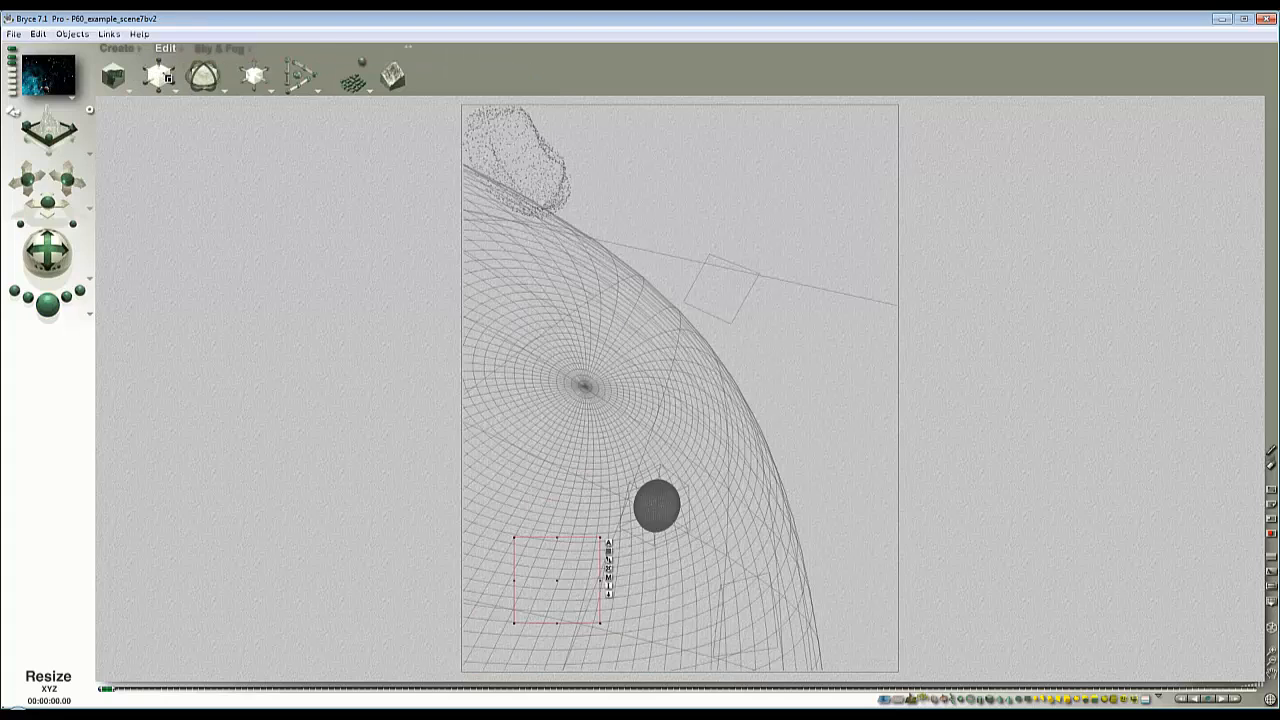
{"action": "left_click_drag", "start_coordinate": [158, 76], "coordinate": [250, 233]}
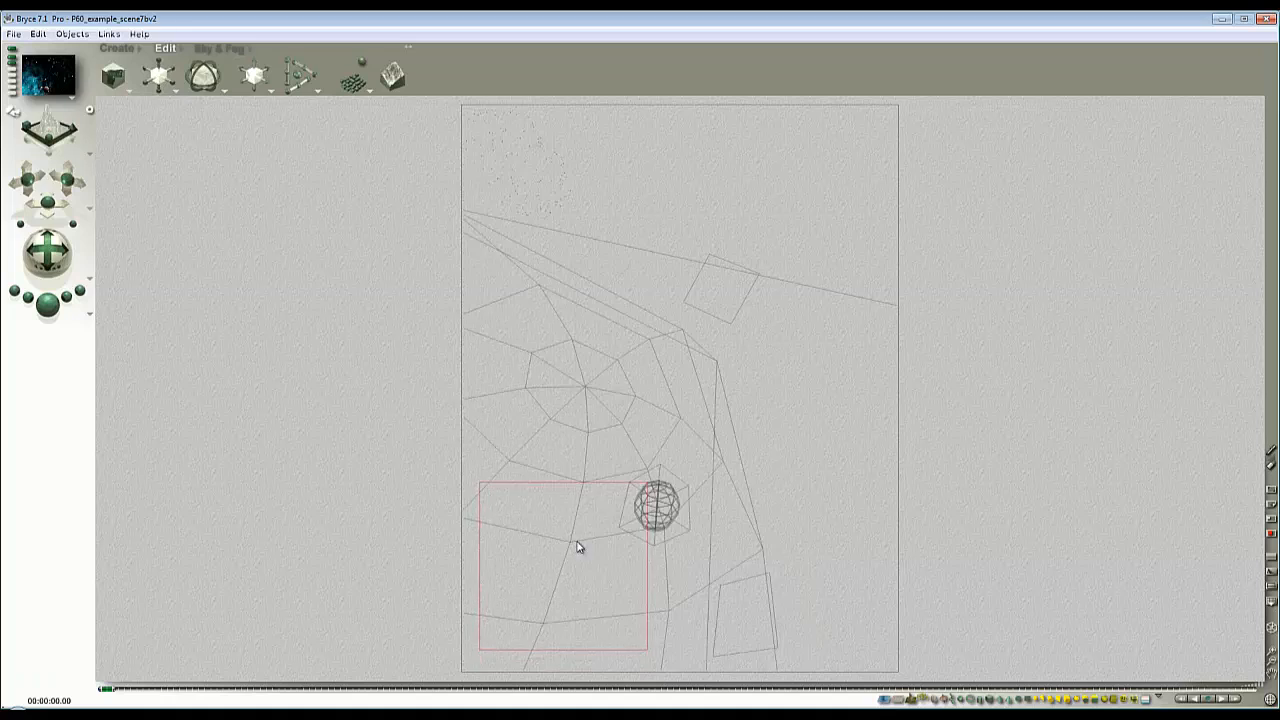
{"action": "left_click", "coordinate": [692, 433]}
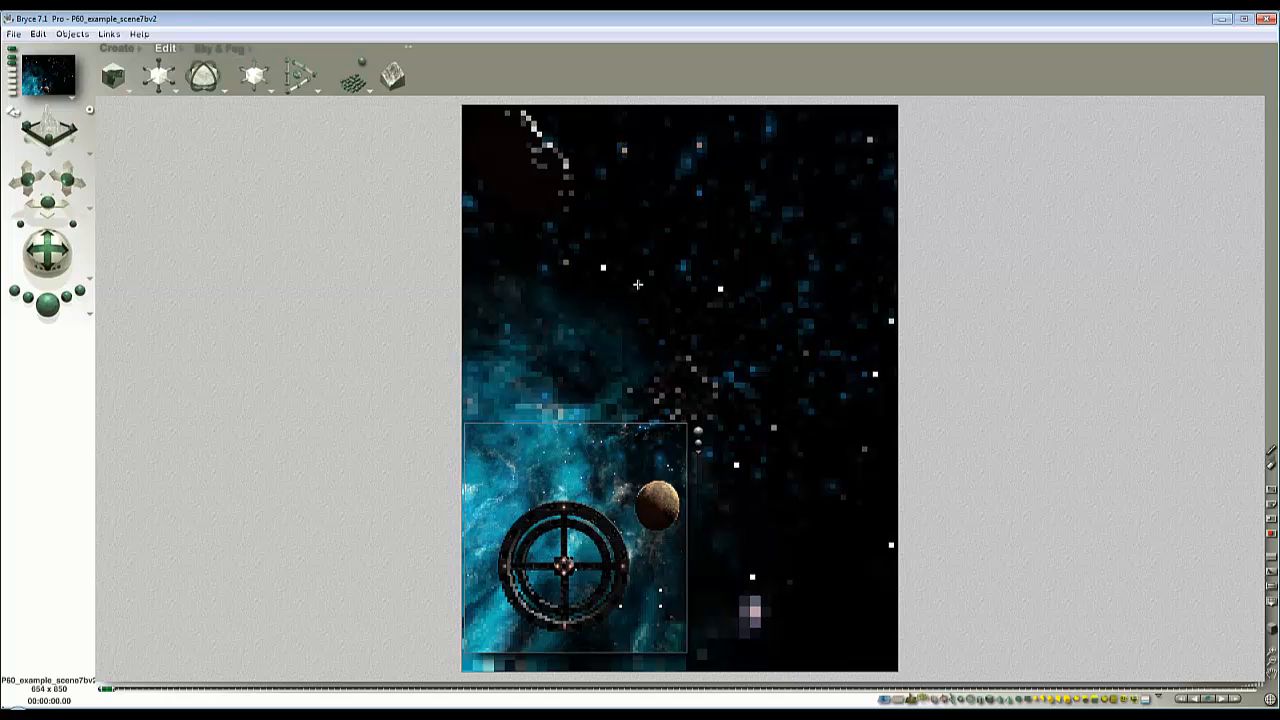
Step: Move Cluster9 up and to the right in the frame and render the scene again
{"action": "key", "text": "Escape"}
{"action": "left_click", "coordinate": [716, 301], "text": "ctrl"}
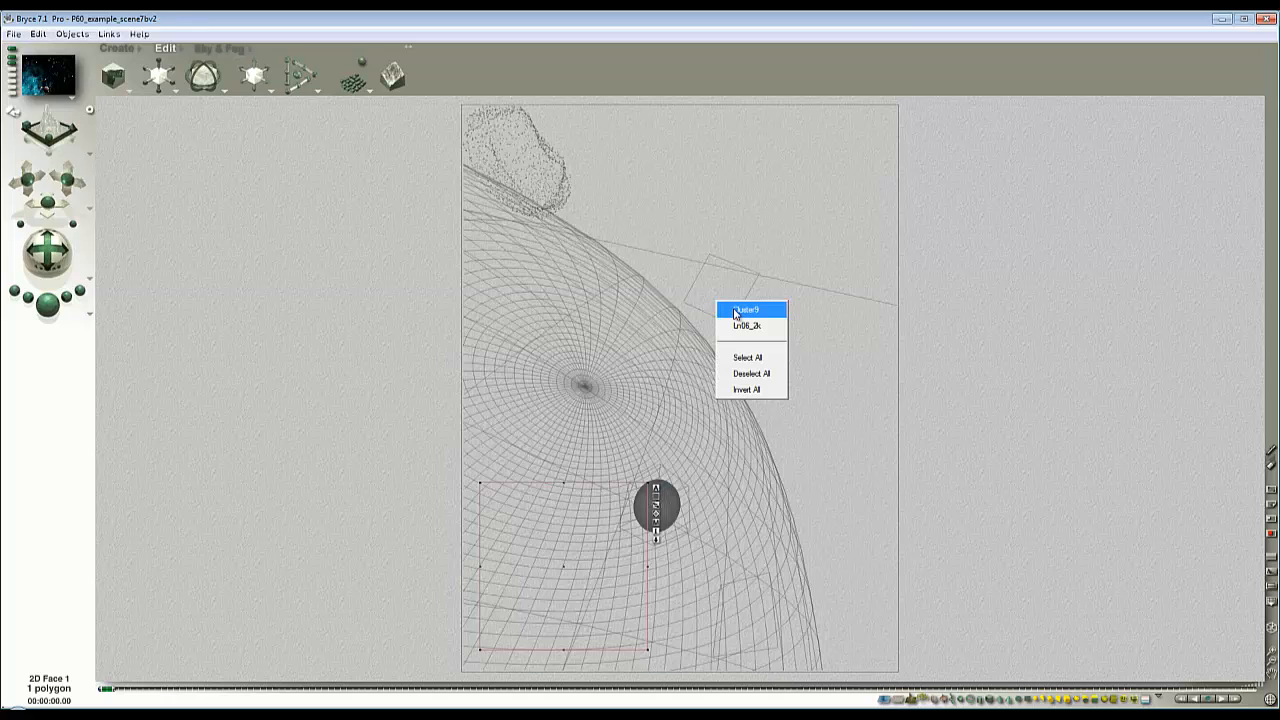
{"action": "left_click", "coordinate": [736, 312]}
{"action": "key", "text": "Escape"}
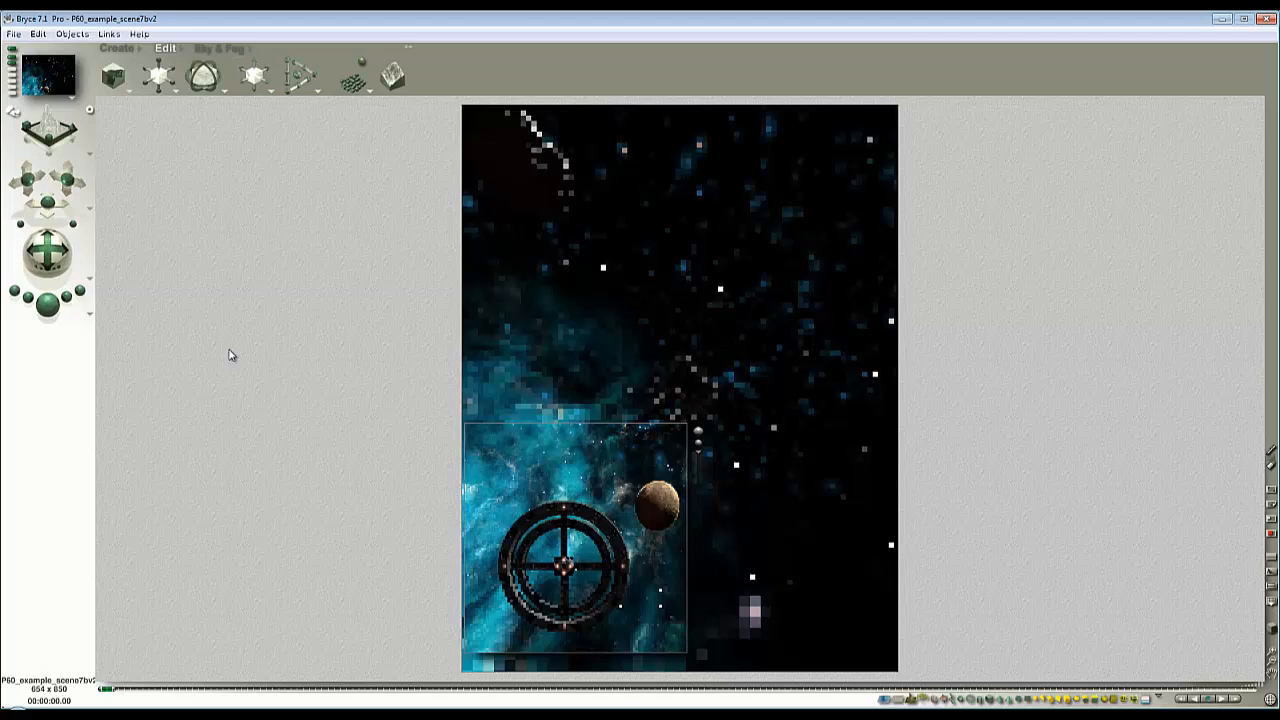
{"action": "left_click", "coordinate": [42, 312]}
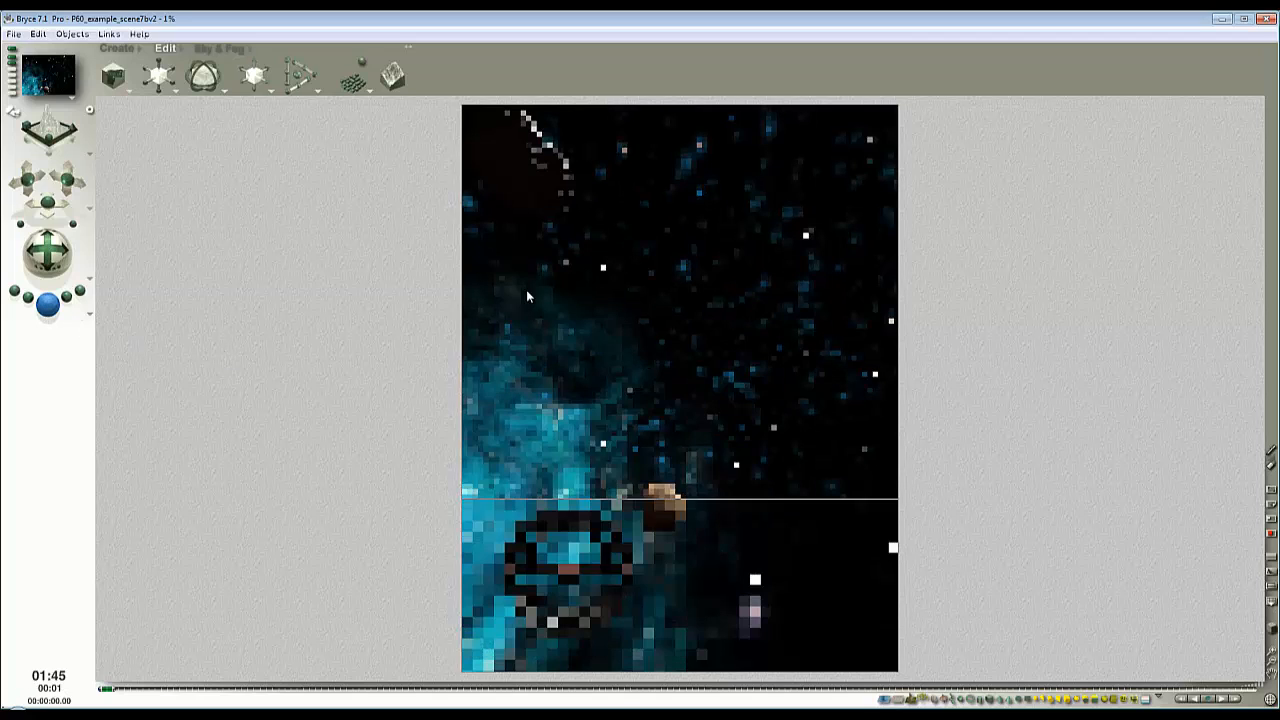
Step: Move the asteroid lower in the frame and render the region around it
{"action": "key", "text": "Escape"}
{"action": "mouse_move", "coordinate": [558, 194]}
{"action": "left_mouse_down"}
{"action": "mouse_move", "coordinate": [580, 276]}
{"action": "mouse_move", "coordinate": [470, 164]}
{"action": "left_mouse_up"}
{"action": "key", "text": "Escape"}
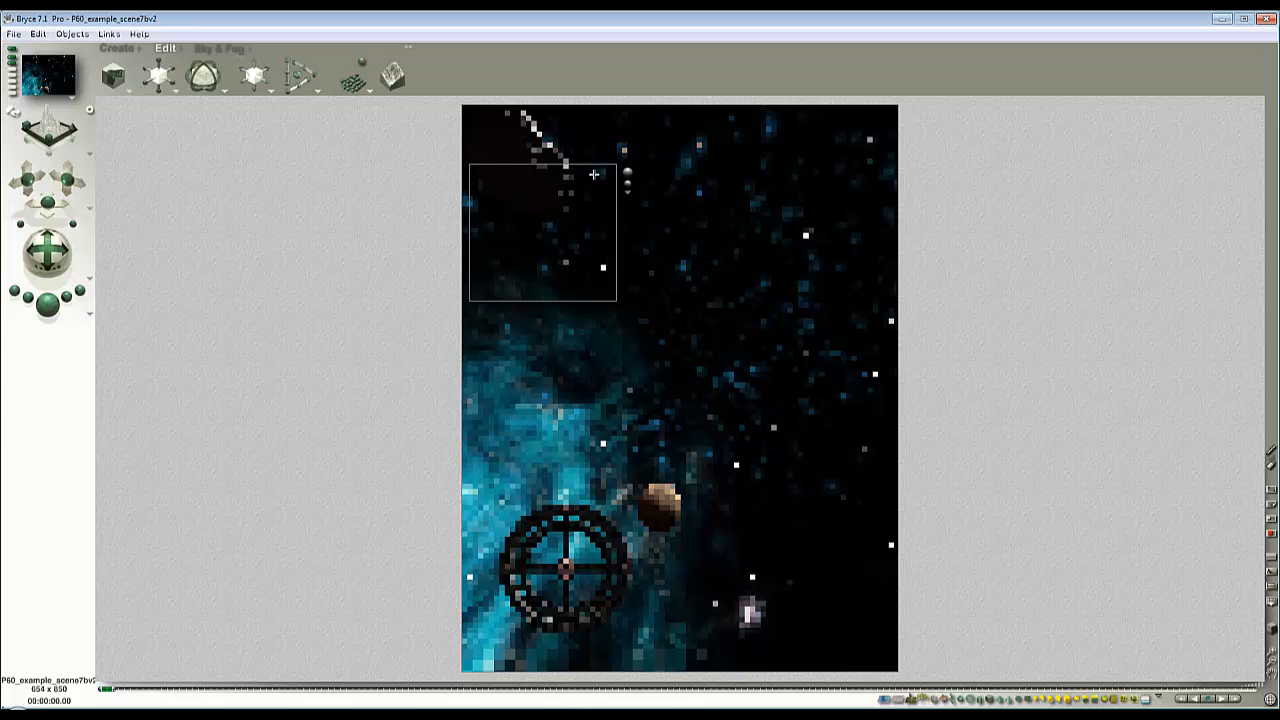
{"action": "left_click", "coordinate": [626, 182]}
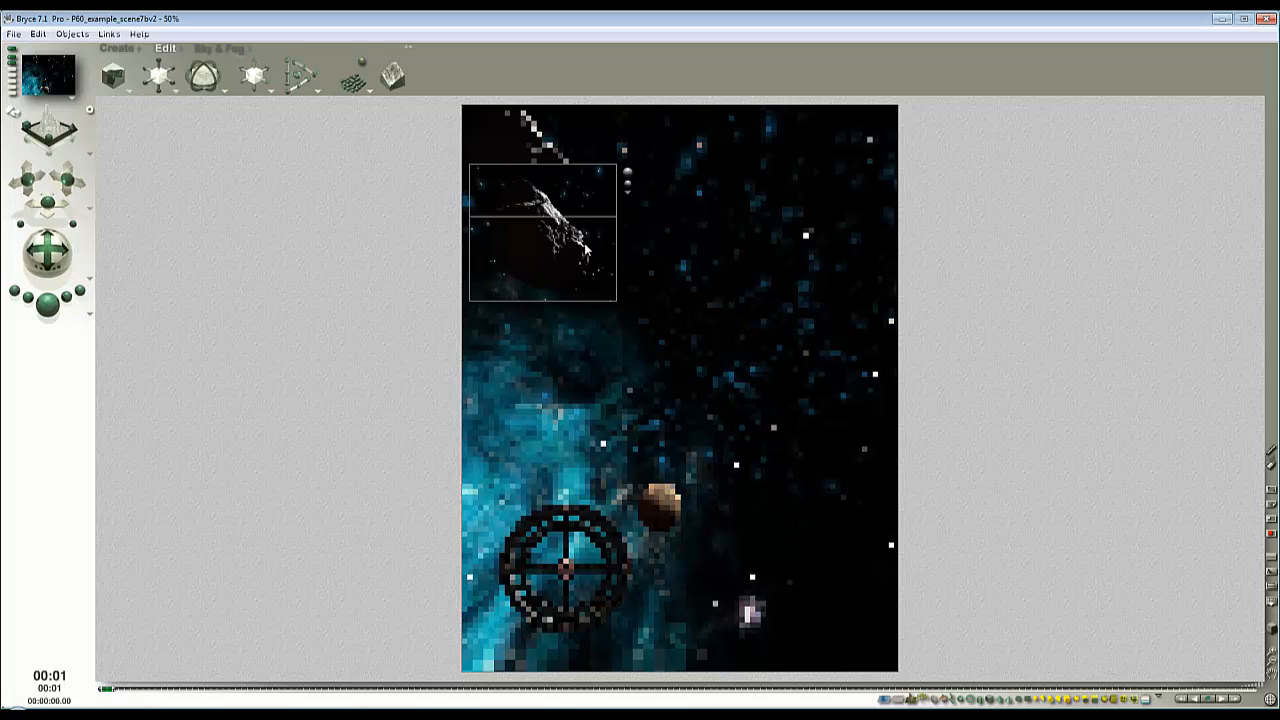
Step: Render smaller regions over the station picture and the neighbouring planet to examine how they blend with the nebula
{"action": "left_click_drag", "start_coordinate": [660, 604], "coordinate": [512, 462]}
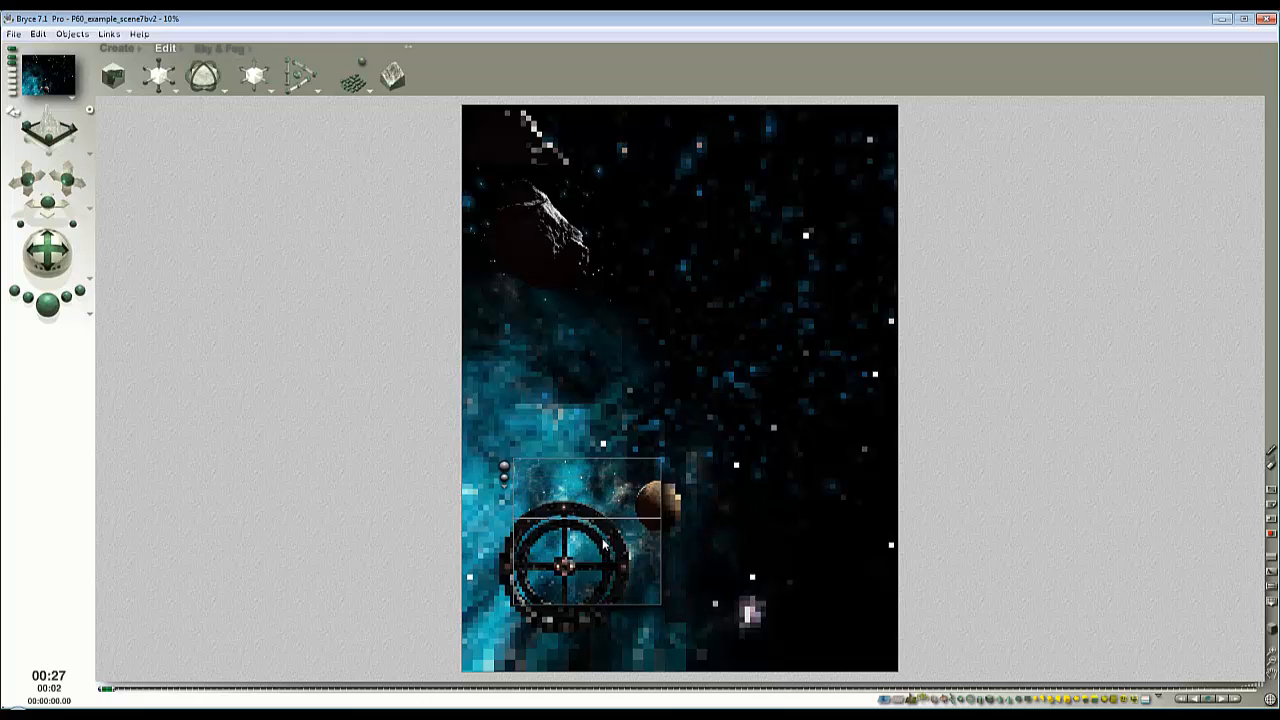
{"action": "left_click_drag", "start_coordinate": [474, 546], "coordinate": [562, 603]}
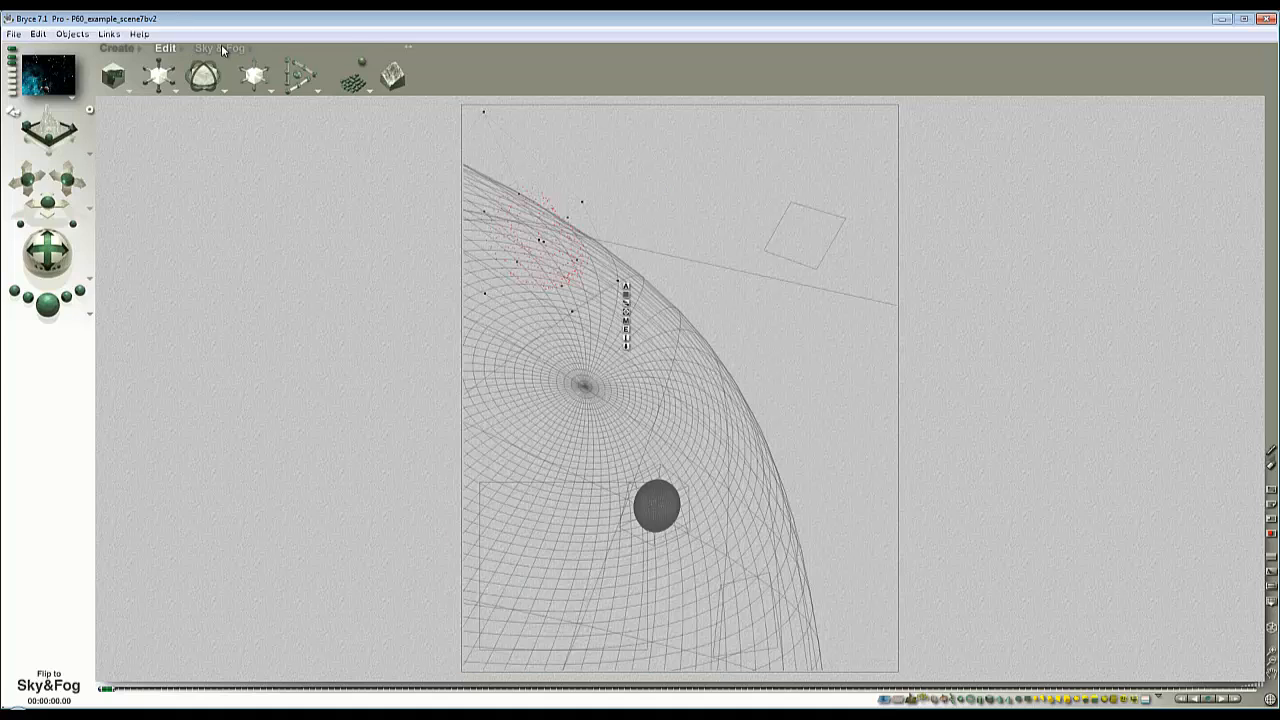
{"action": "left_click", "coordinate": [221, 47]}
{"action": "key", "text": "Escape"}
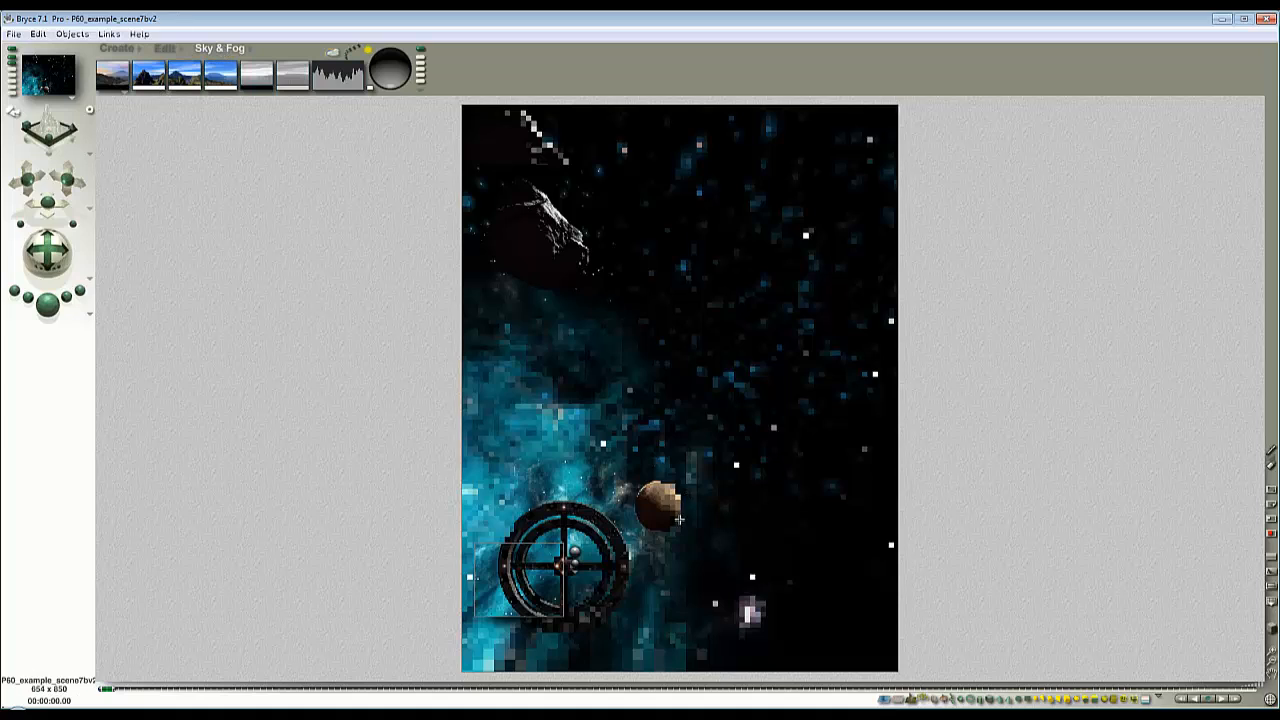
Step: Move PlanetAssy4 up and slightly right, away from the station, and render the region around it
{"action": "key", "text": "Escape"}
{"action": "left_click", "coordinate": [671, 506], "text": "ctrl"}
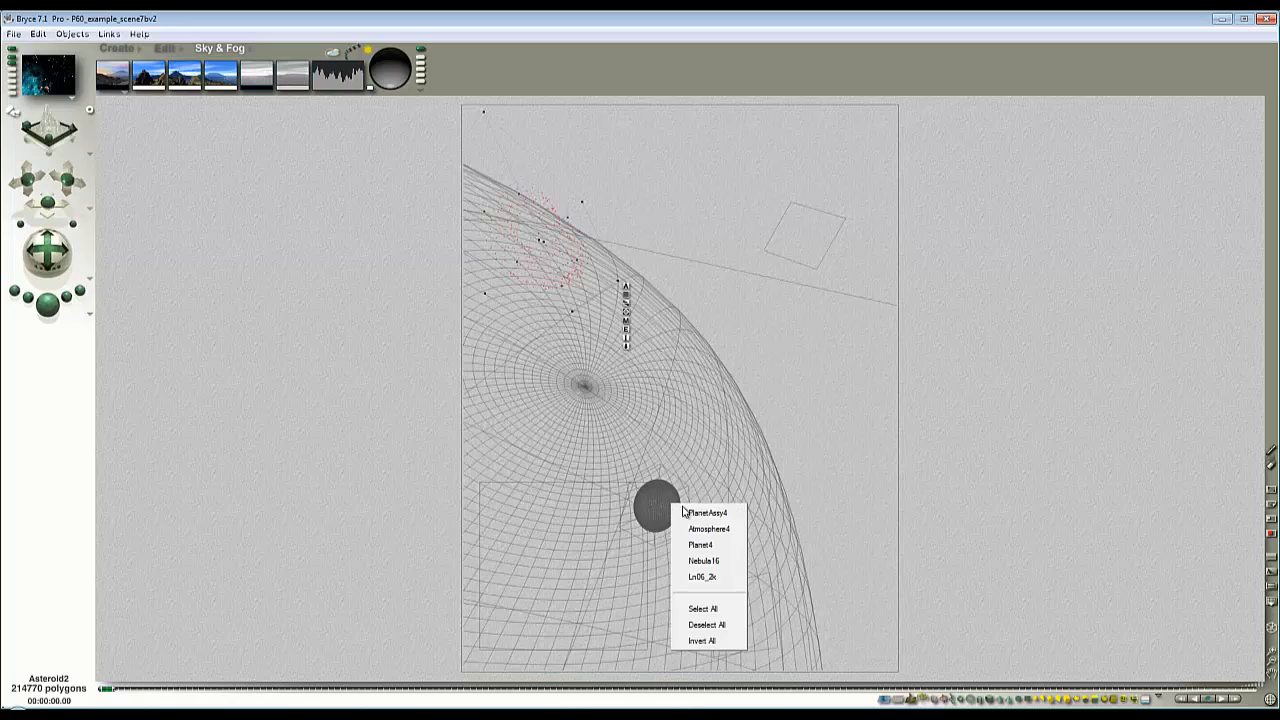
{"action": "left_click", "coordinate": [701, 517]}
{"action": "left_click_drag", "start_coordinate": [660, 513], "coordinate": [687, 447]}
{"action": "key", "text": "Escape"}
{"action": "left_click_drag", "start_coordinate": [740, 481], "coordinate": [592, 363]}
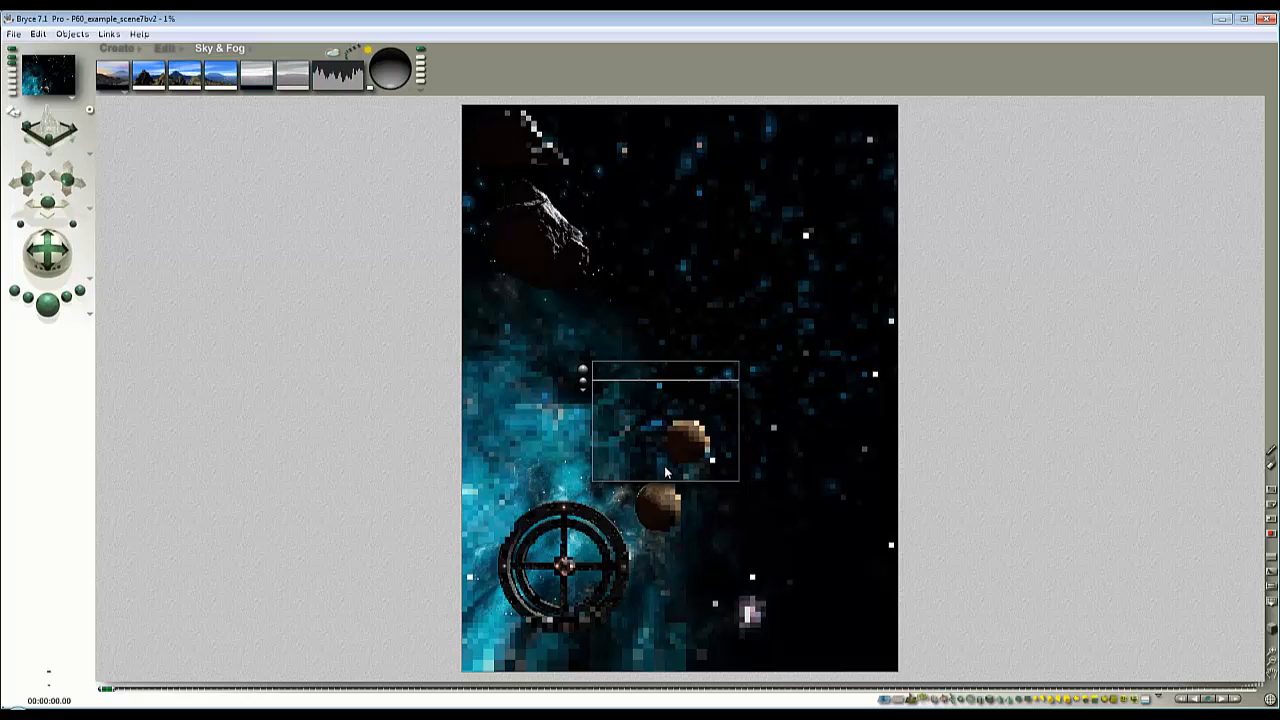
{"action": "key", "text": "Escape"}
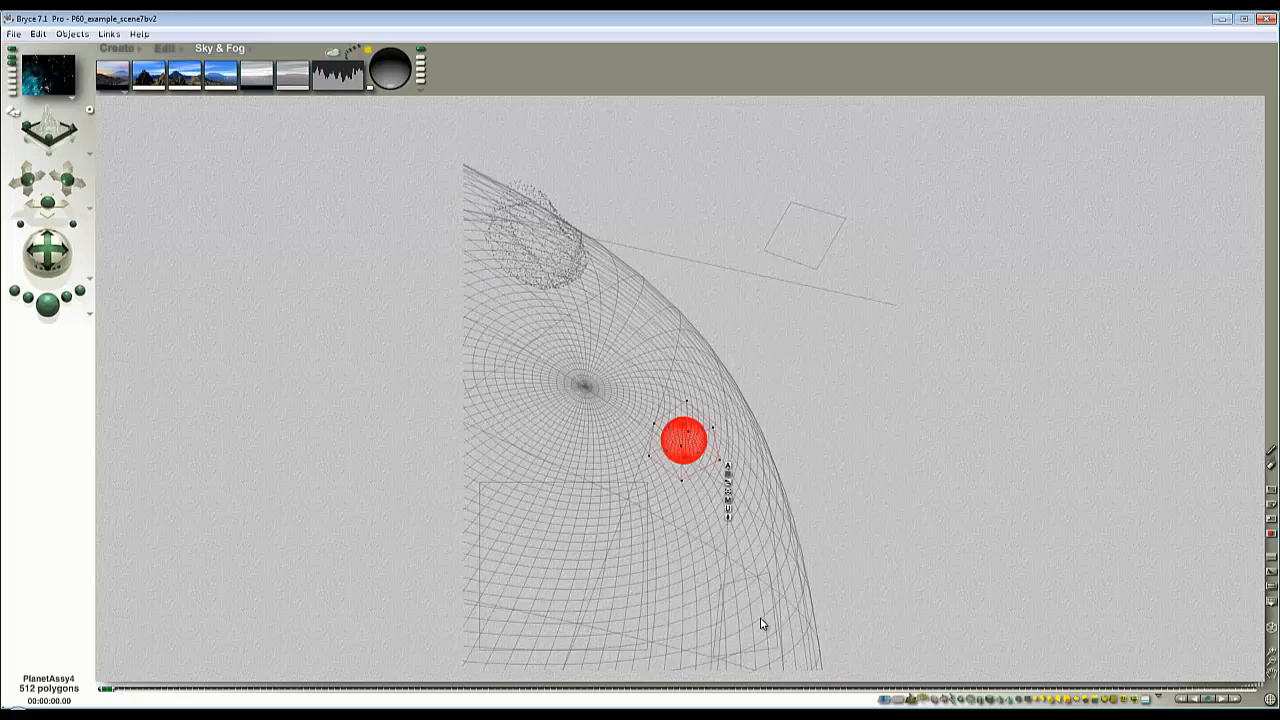
Step: Pick 2D_Galaxy10 from the overlapping objects and move it up and to the right in the frame
{"action": "key", "text": "Escape"}
{"action": "key", "text": "Escape"}
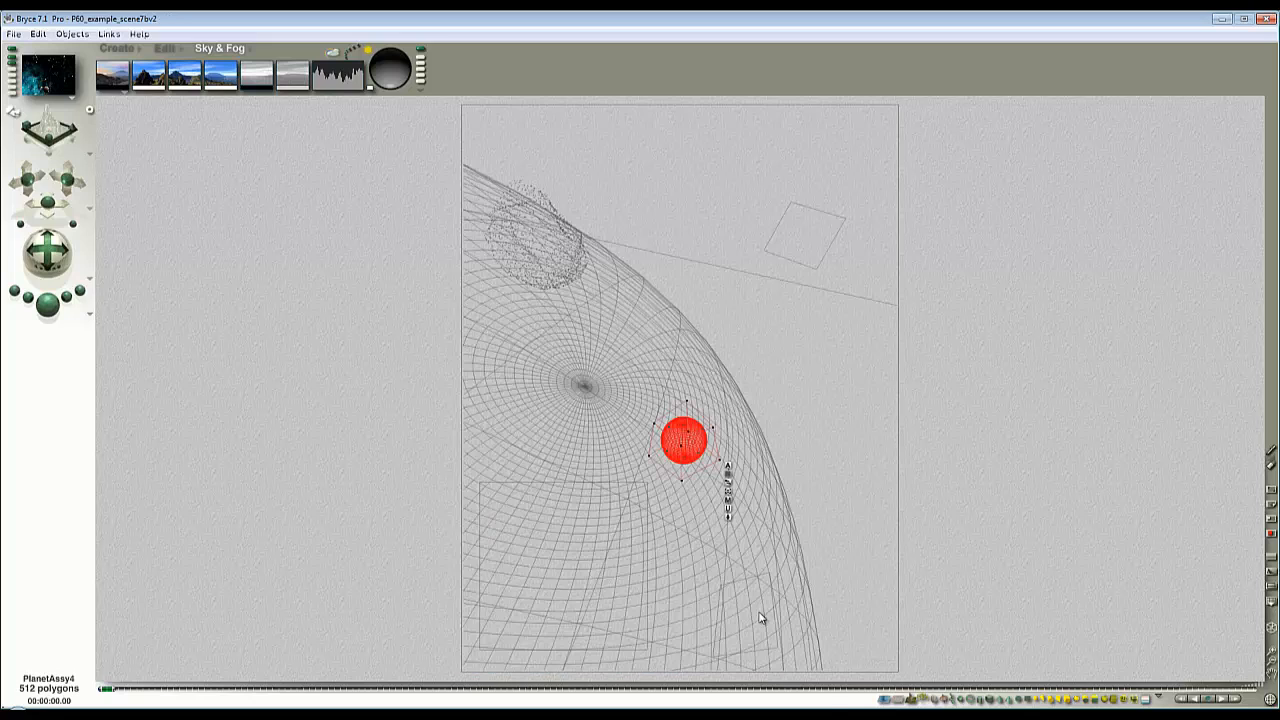
{"action": "right_click", "coordinate": [759, 616]}
{"action": "left_click", "coordinate": [764, 630]}
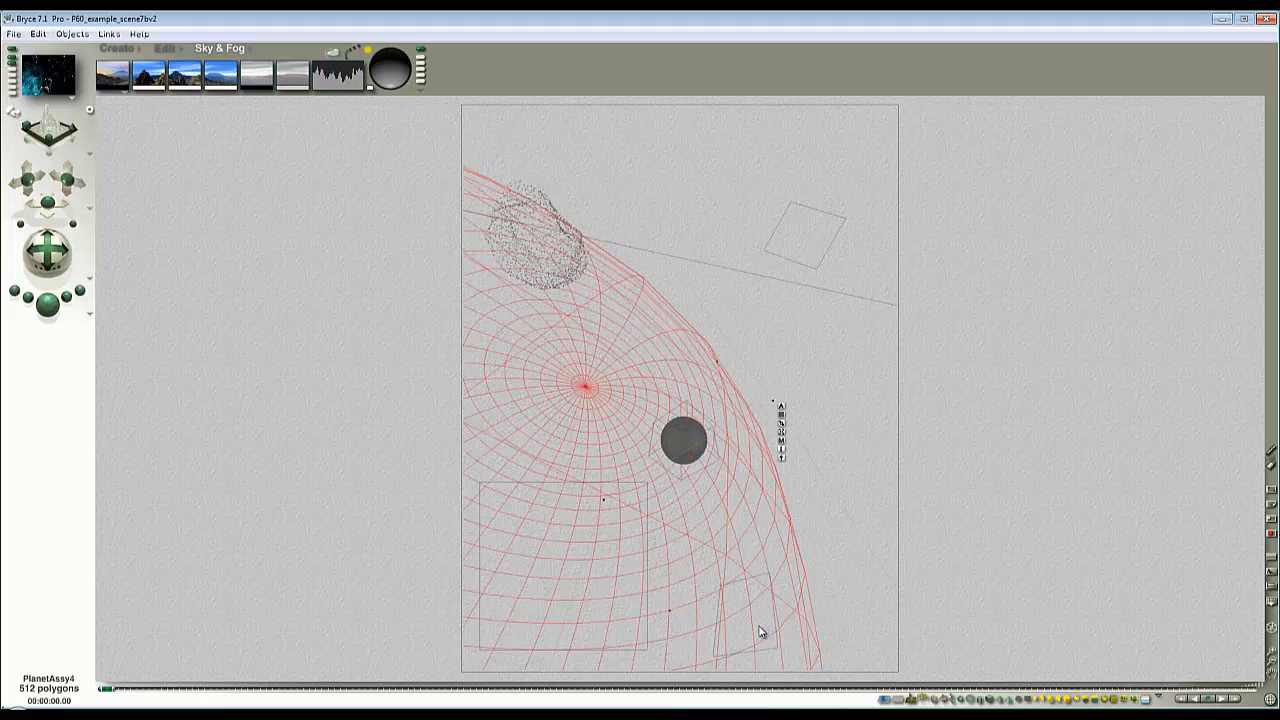
{"action": "right_click", "coordinate": [759, 632]}
{"action": "left_click", "coordinate": [764, 632]}
{"action": "right_click", "coordinate": [778, 632]}
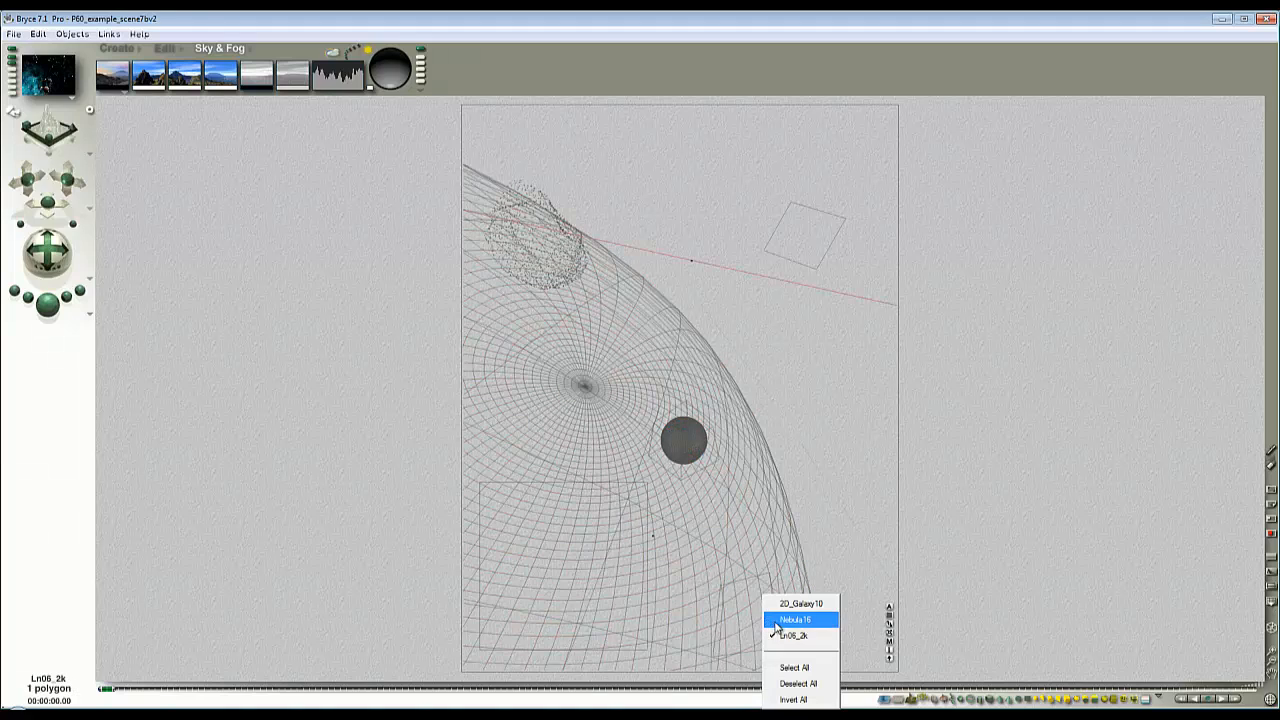
{"action": "left_click", "coordinate": [785, 604]}
{"action": "left_click_drag", "start_coordinate": [829, 539], "coordinate": [812, 550]}
{"action": "key", "text": "Escape"}
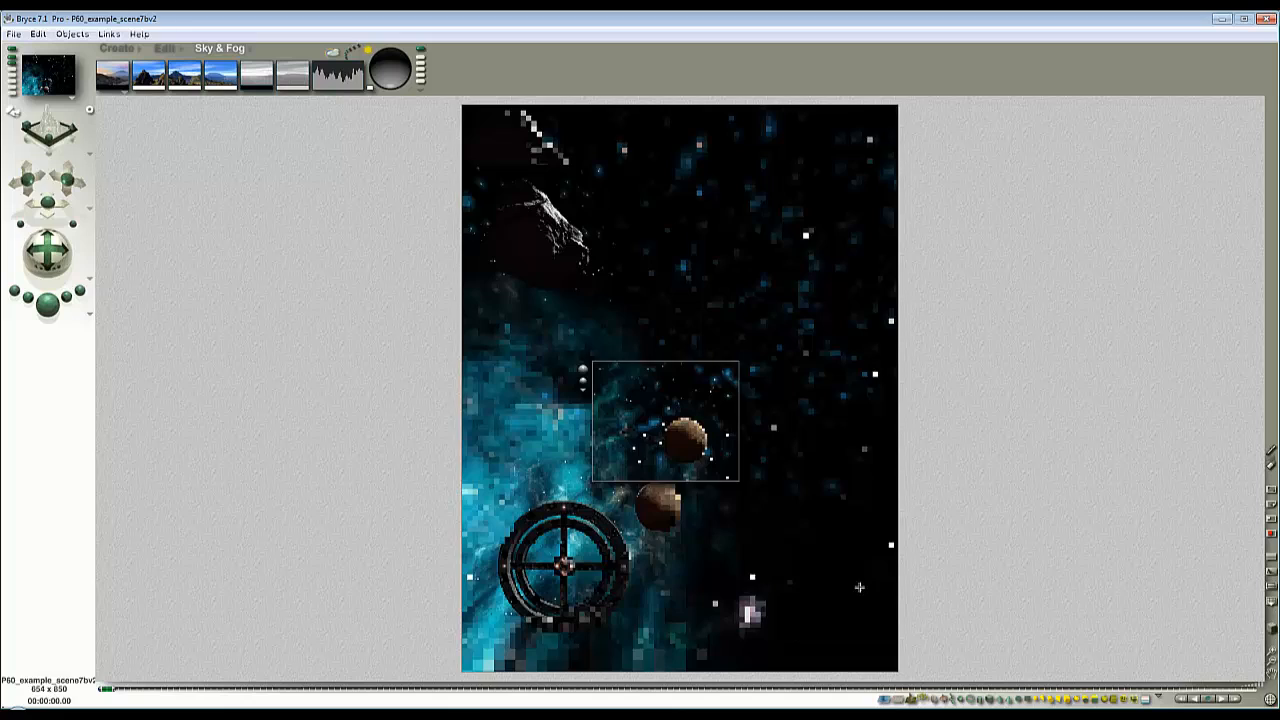
Step: Render the region around the relocated galaxy and restart the render of the whole rearranged scene
{"action": "left_click_drag", "start_coordinate": [736, 460], "coordinate": [849, 571]}
{"action": "left_click", "coordinate": [726, 467]}
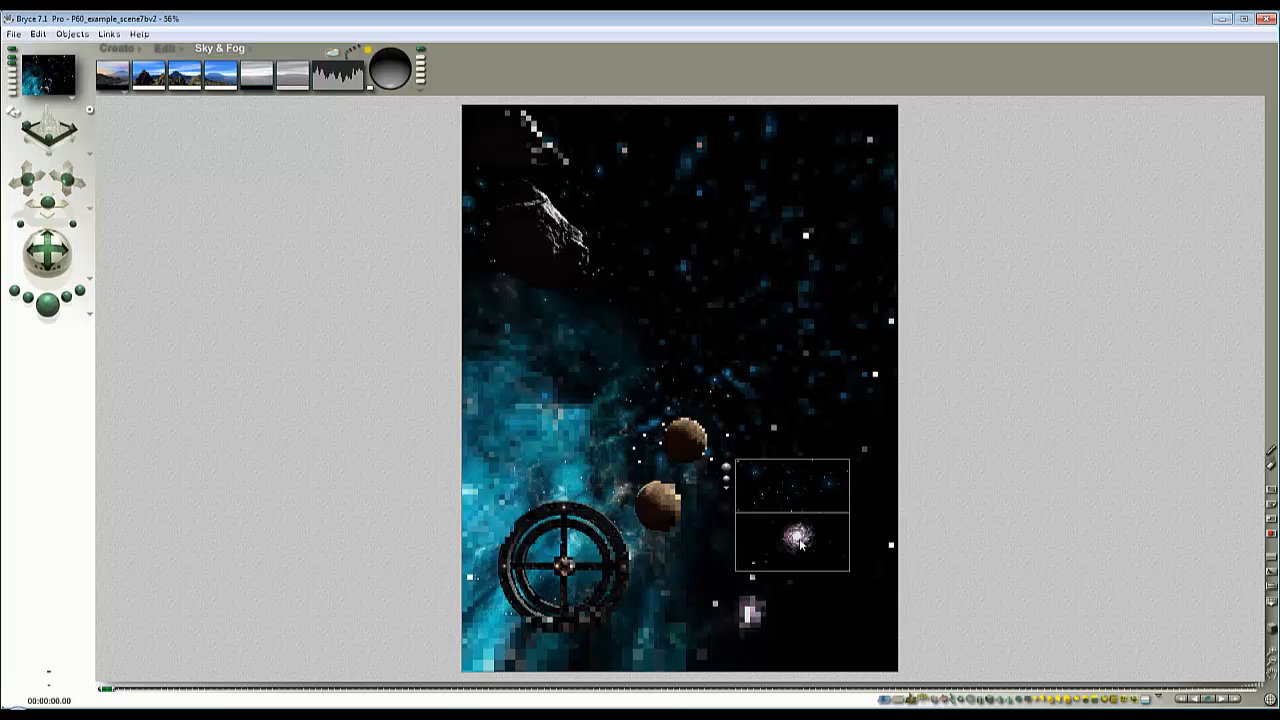
{"action": "key", "text": "Escape"}
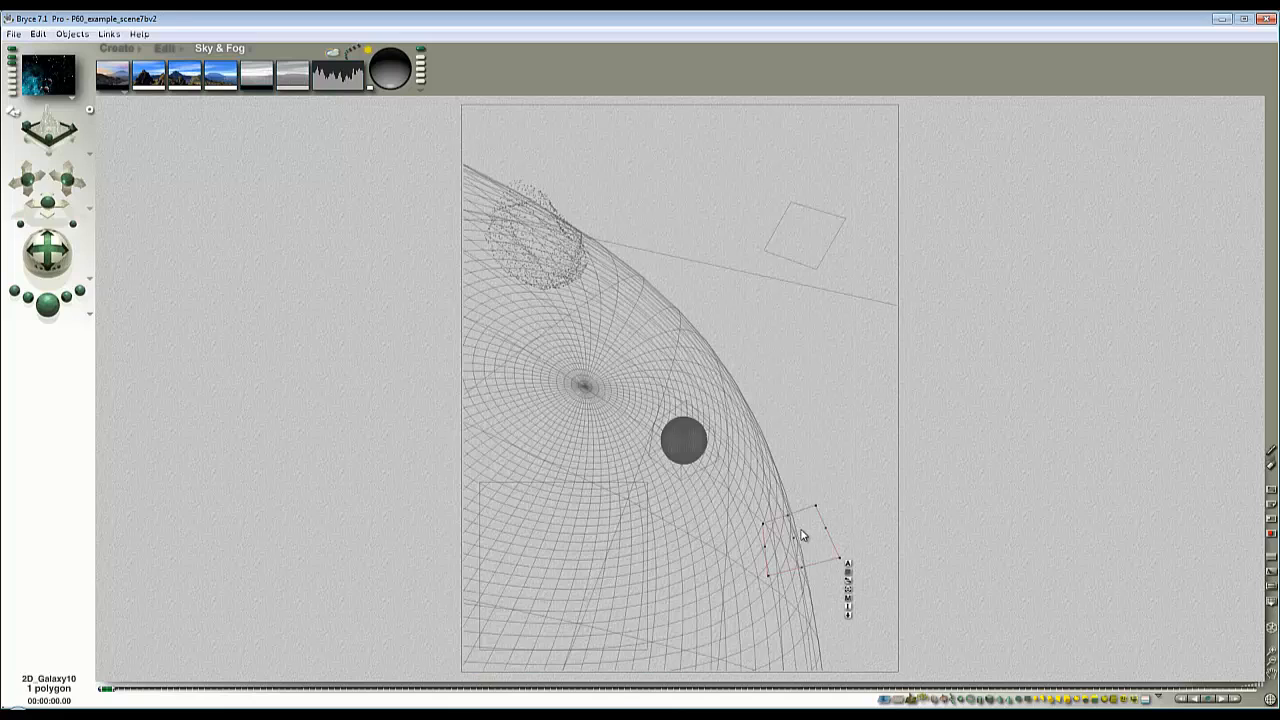
{"action": "left_click", "coordinate": [48, 305]}
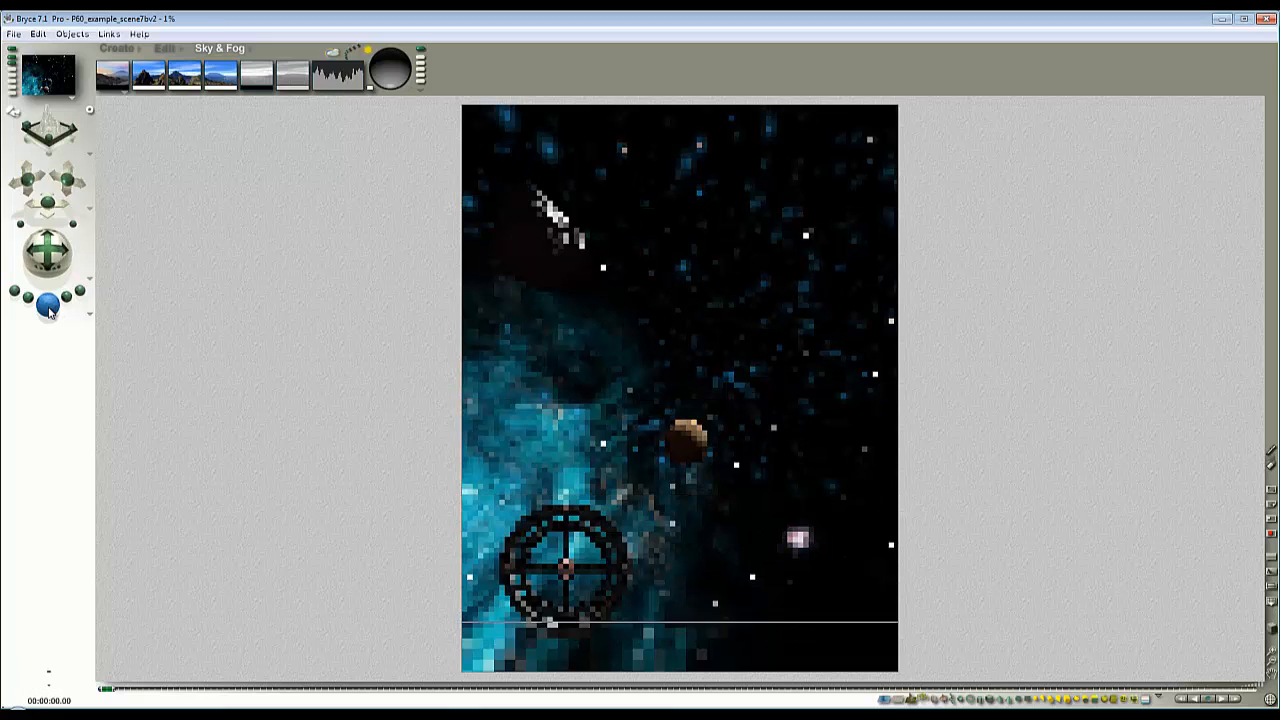